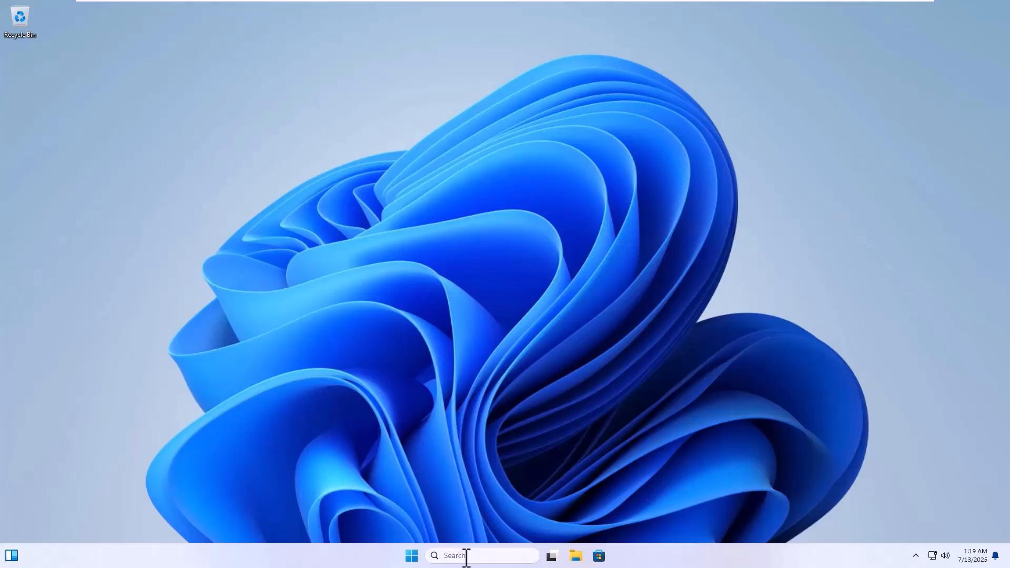
Search Windows for "clipchamp" to check whether the app is installed
click(466, 556)
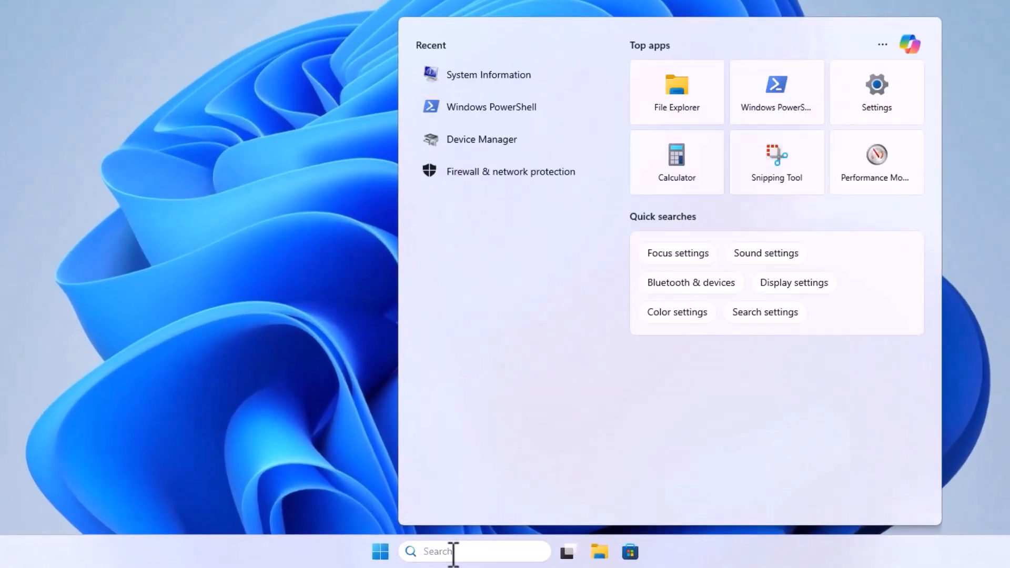
text(clip)
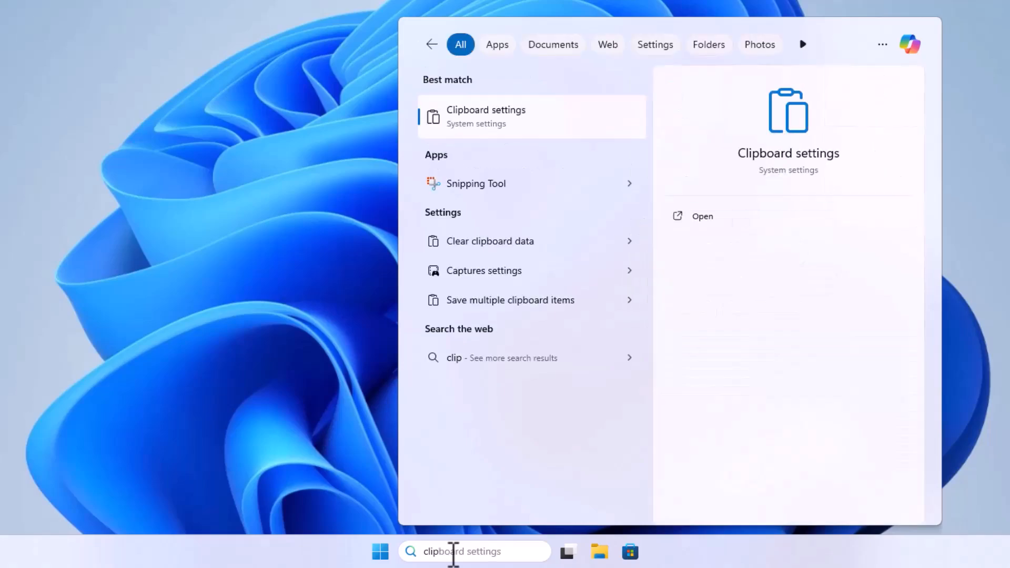
text(cham)
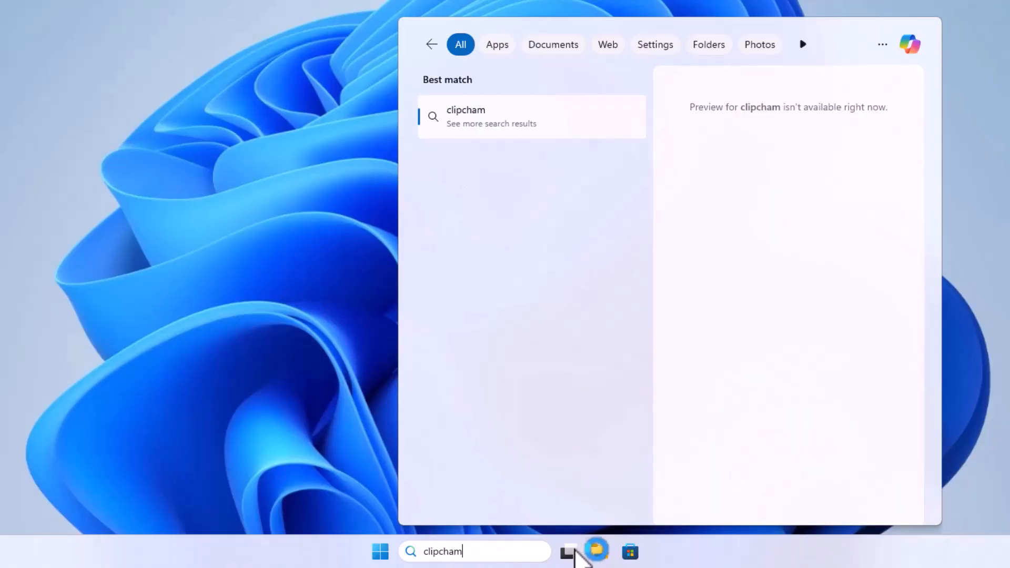
text(p)
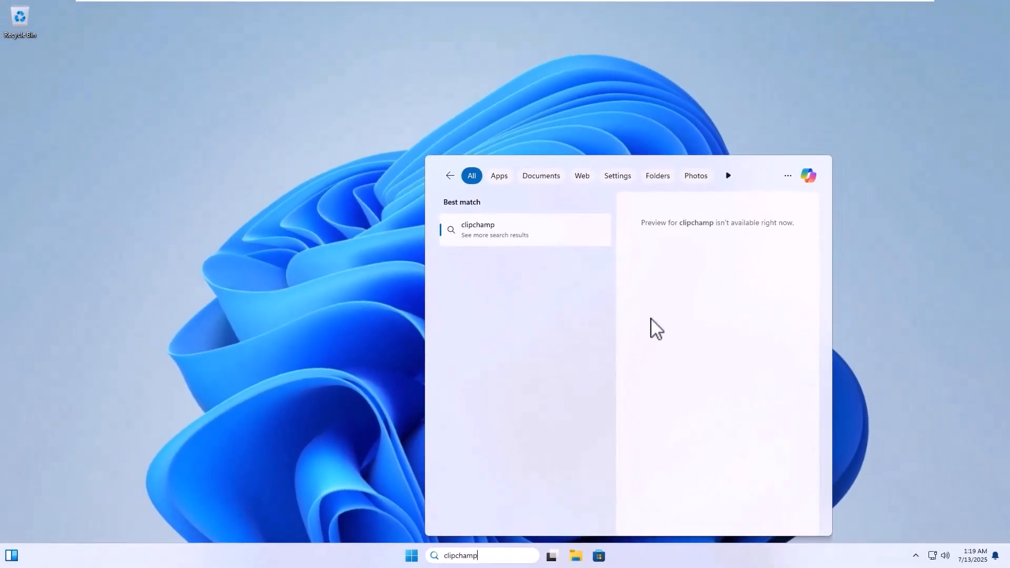
Switch to Microsoft Store, search for "clipchamp" and open the Microsoft Clipchamp app page
click(599, 556)
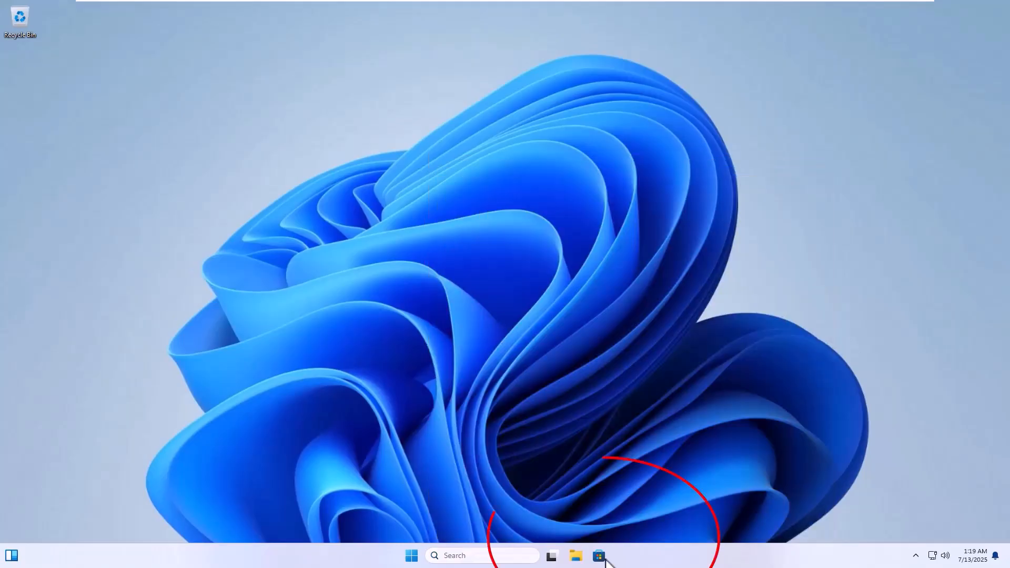
click(606, 561)
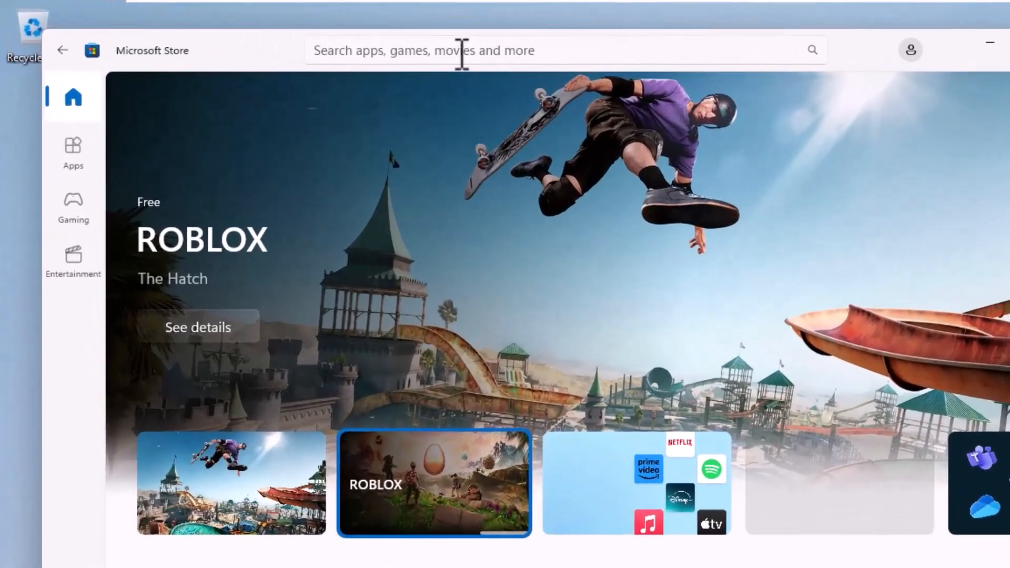
click(277, 30)
text(clipchamp)
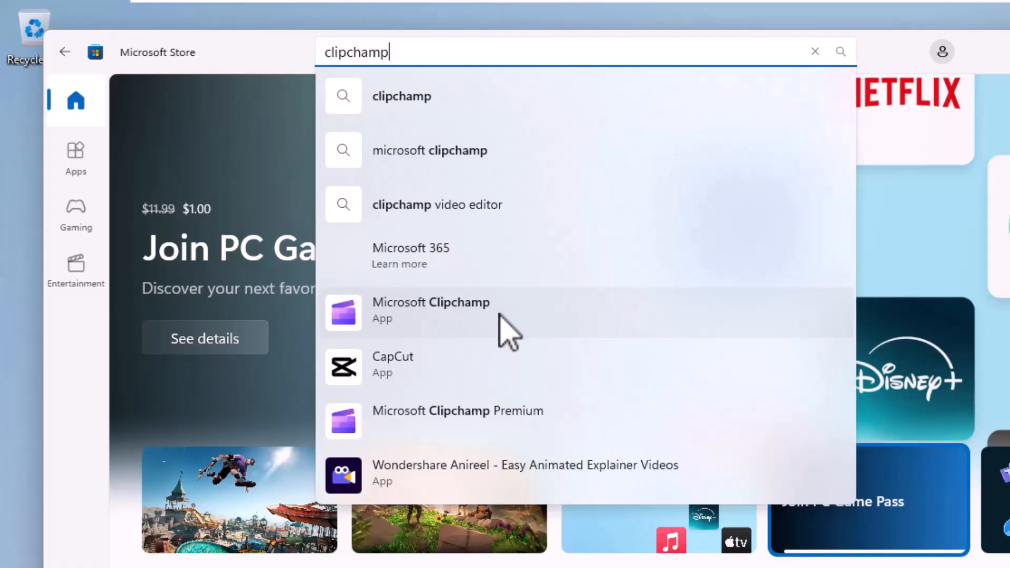
click(508, 331)
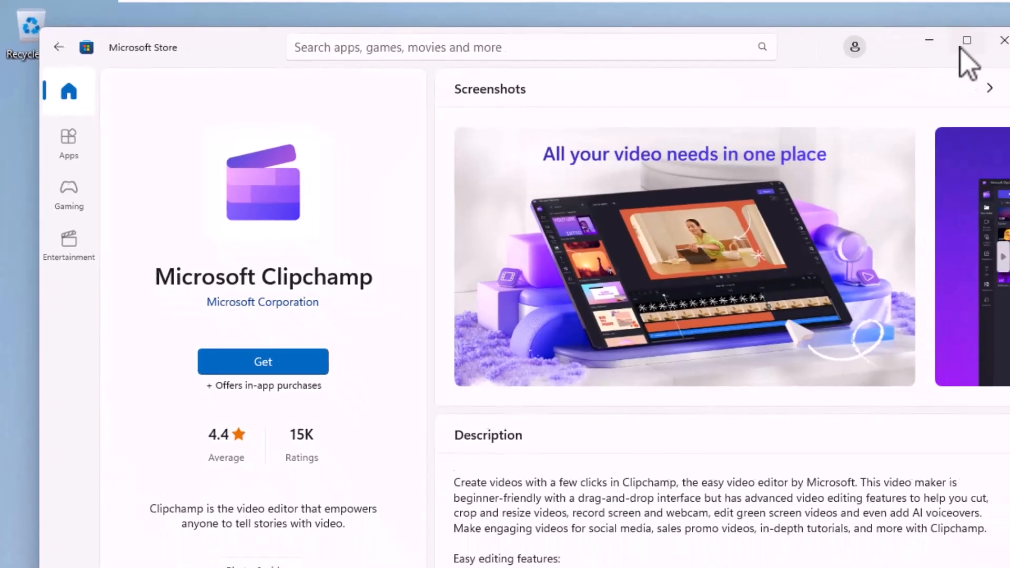
Maximize the store window, install Microsoft Clipchamp and launch it
click(962, 44)
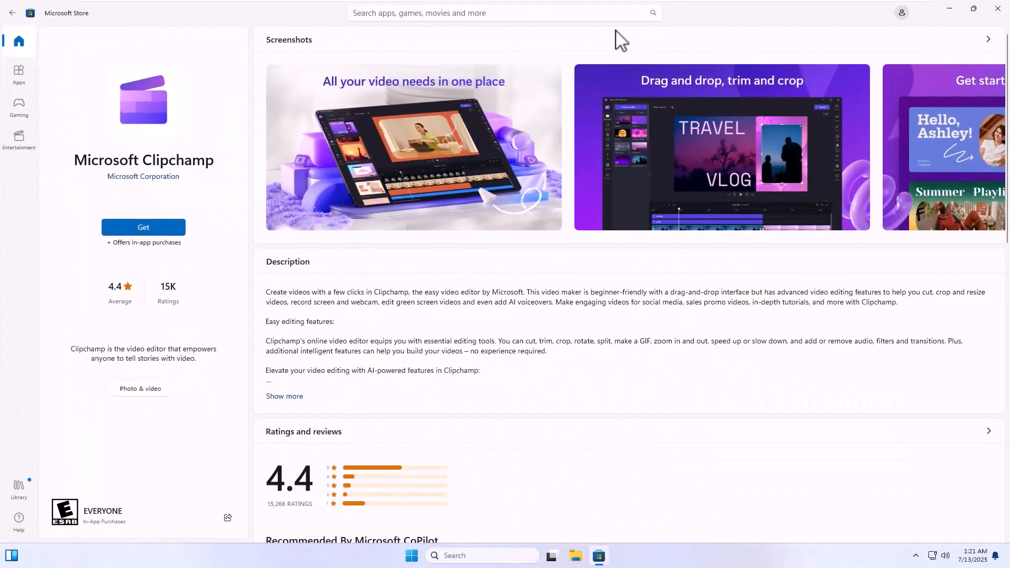
click(170, 230)
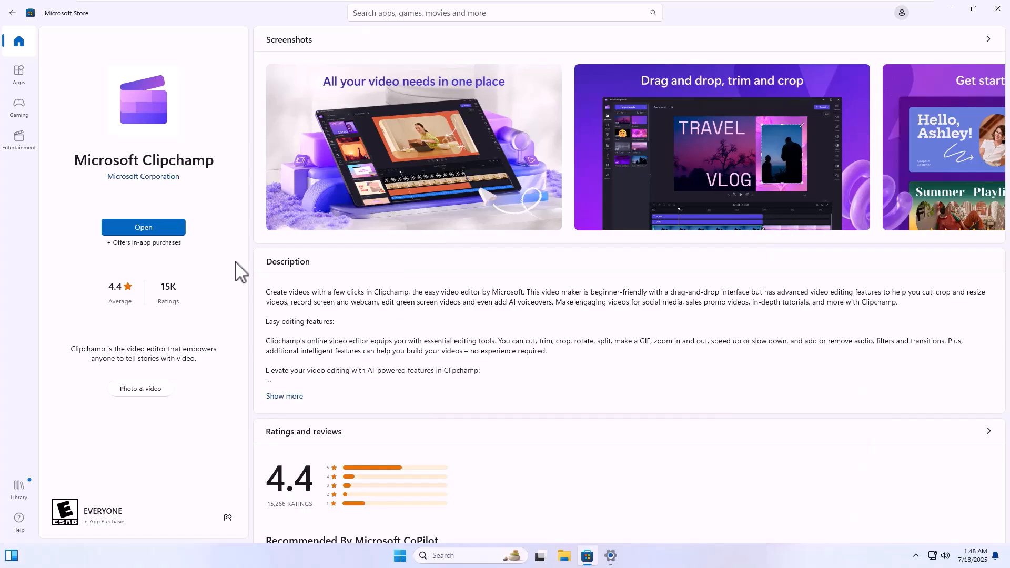
click(178, 230)
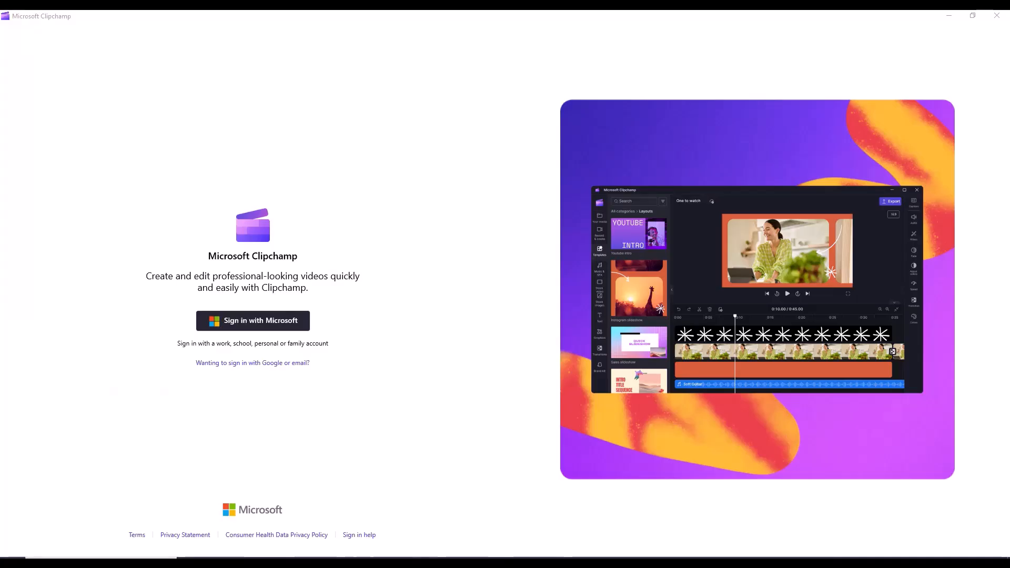
Sign in to Clipchamp with Microsoft, using the second of the saved accounts
click(276, 327)
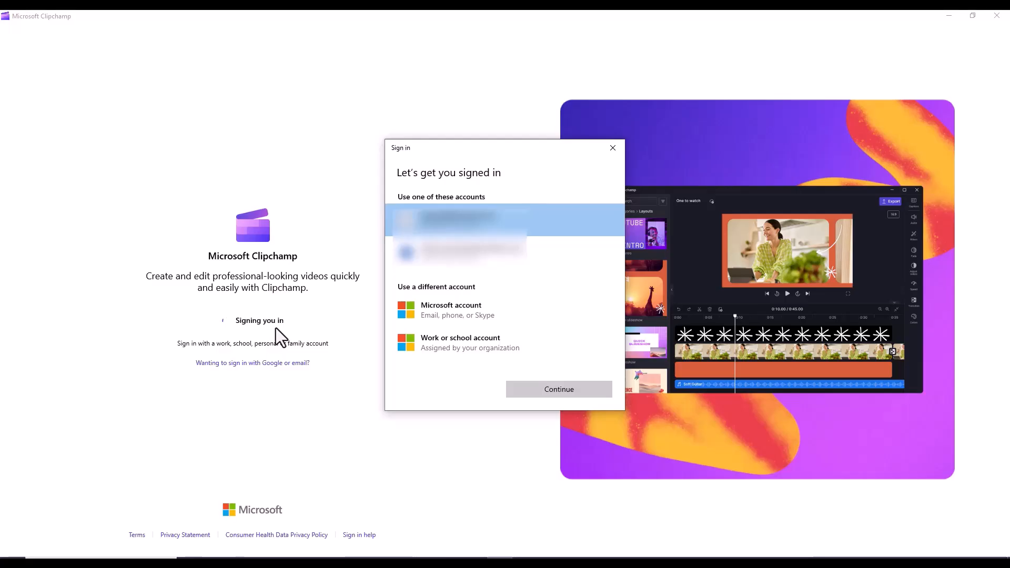
click(488, 252)
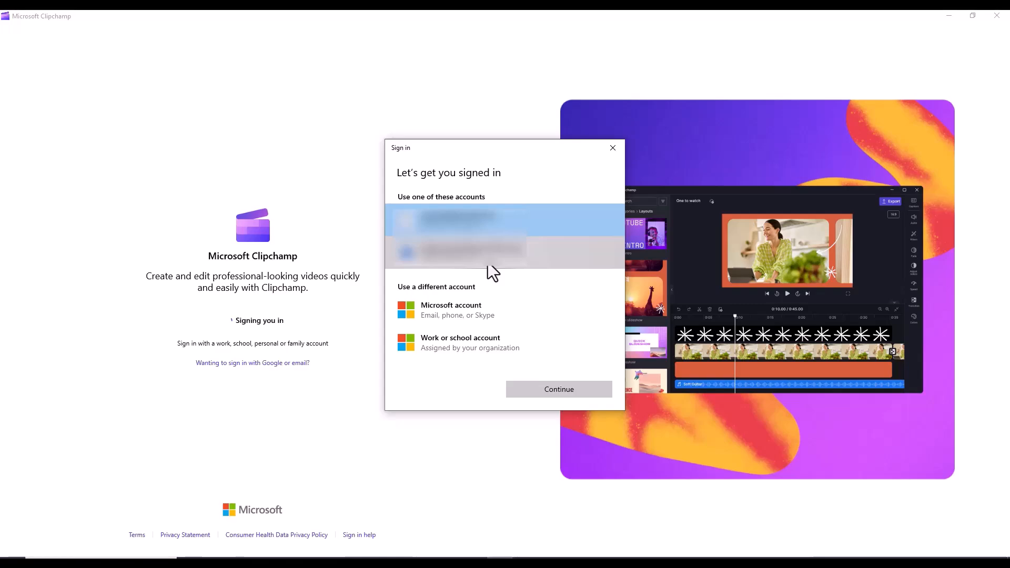
click(487, 262)
click(564, 390)
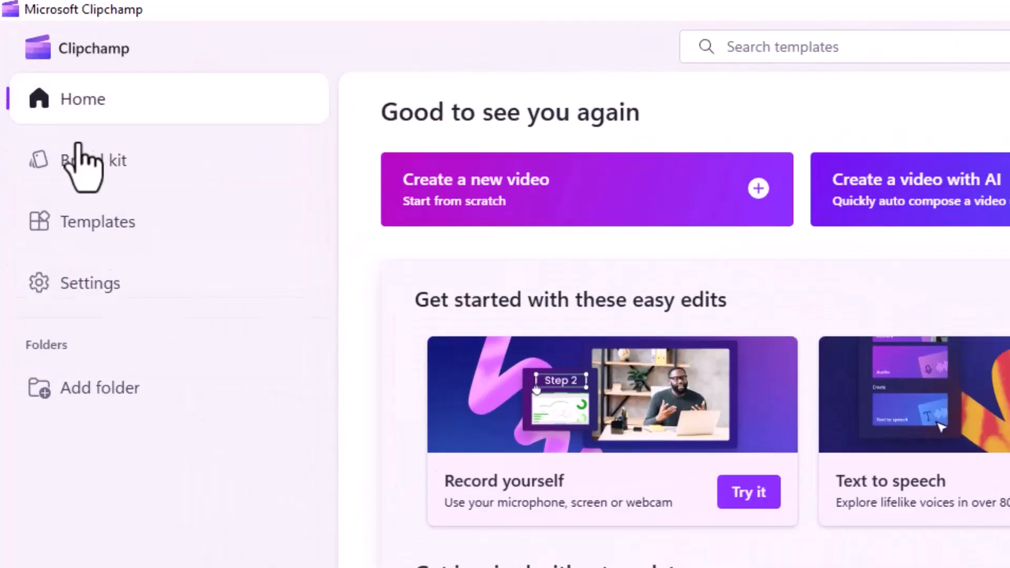
View the Brand kit page and its Clipchamp Premium upgrade offer, and dismiss the offer
click(79, 181)
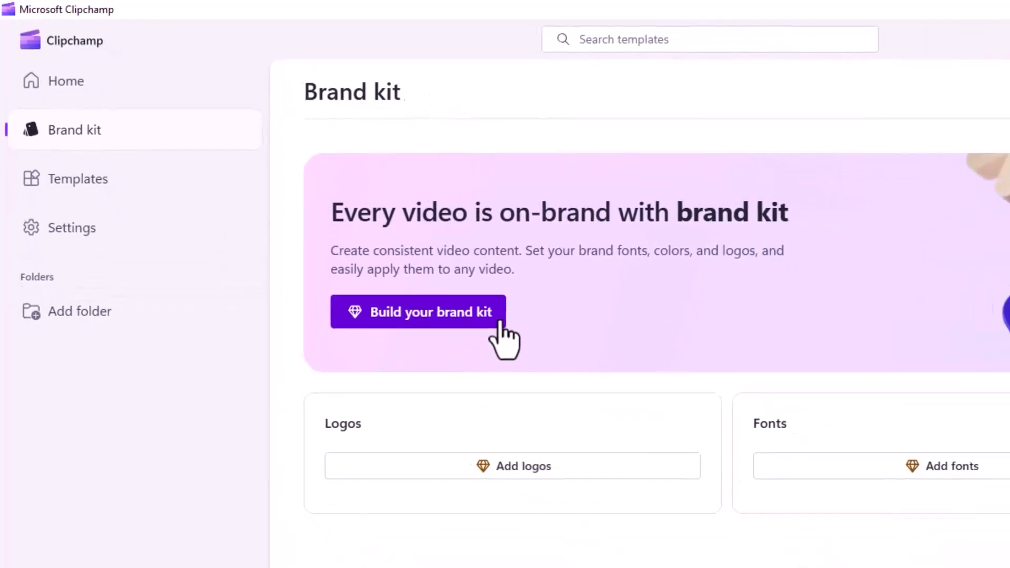
click(625, 389)
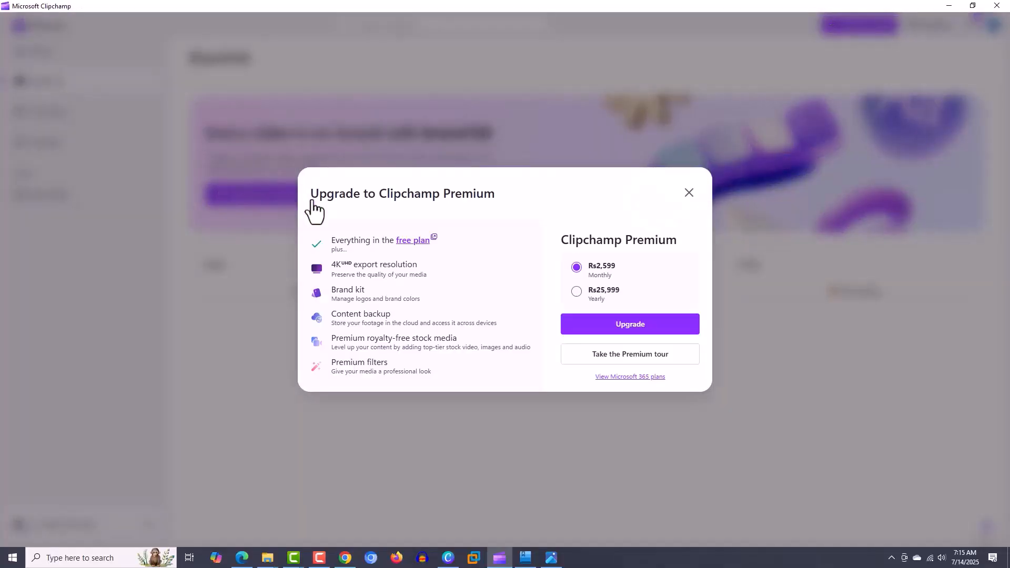
click(689, 193)
Look over the Templates page and the General, Export and Storage settings, and return to the home page
click(83, 114)
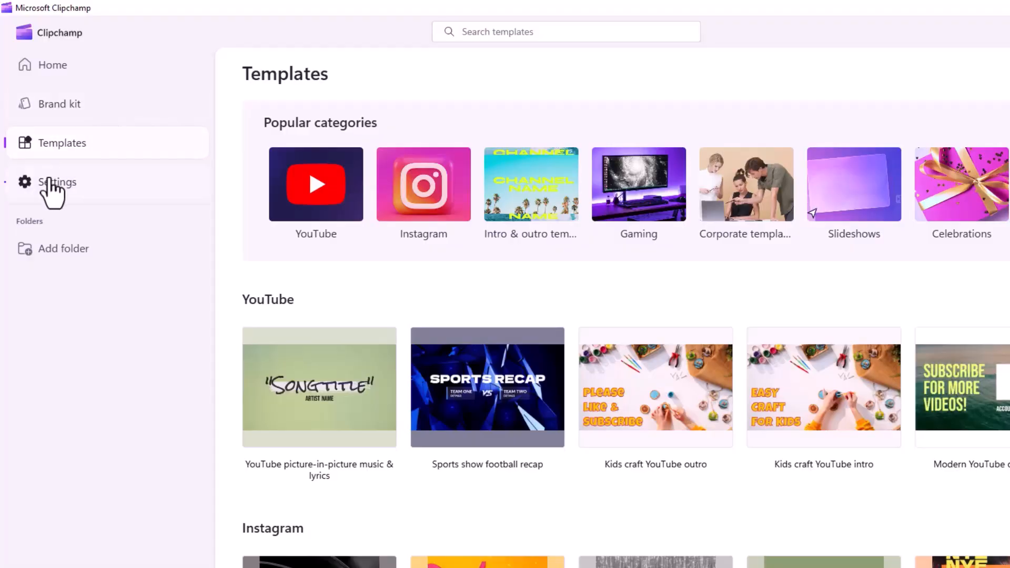
click(49, 181)
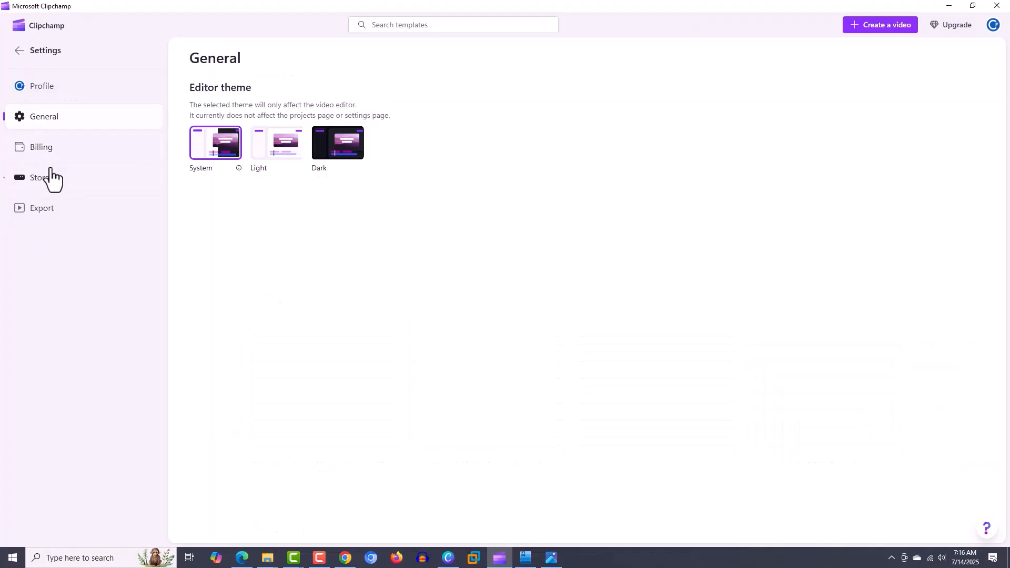
click(51, 212)
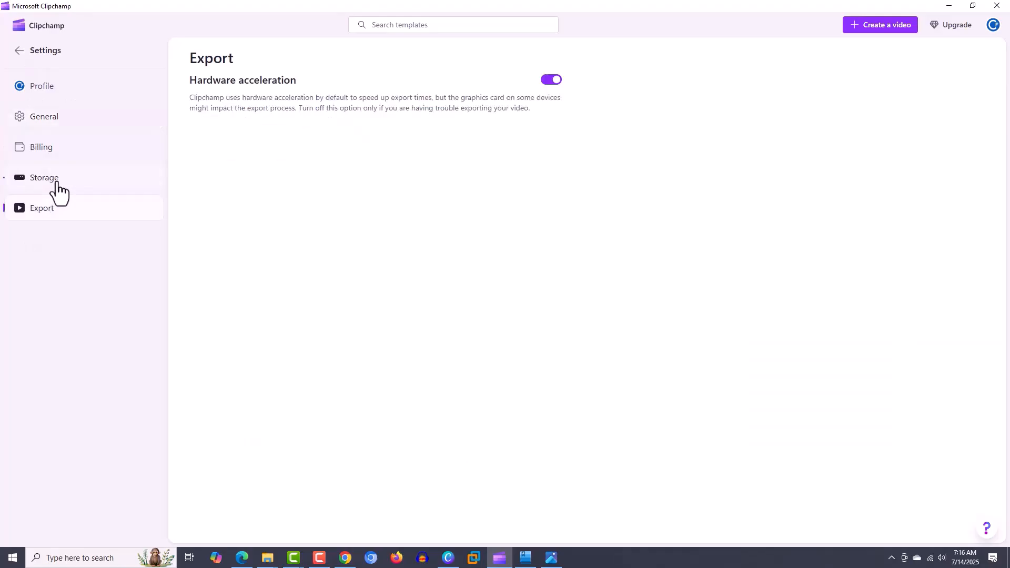
click(57, 189)
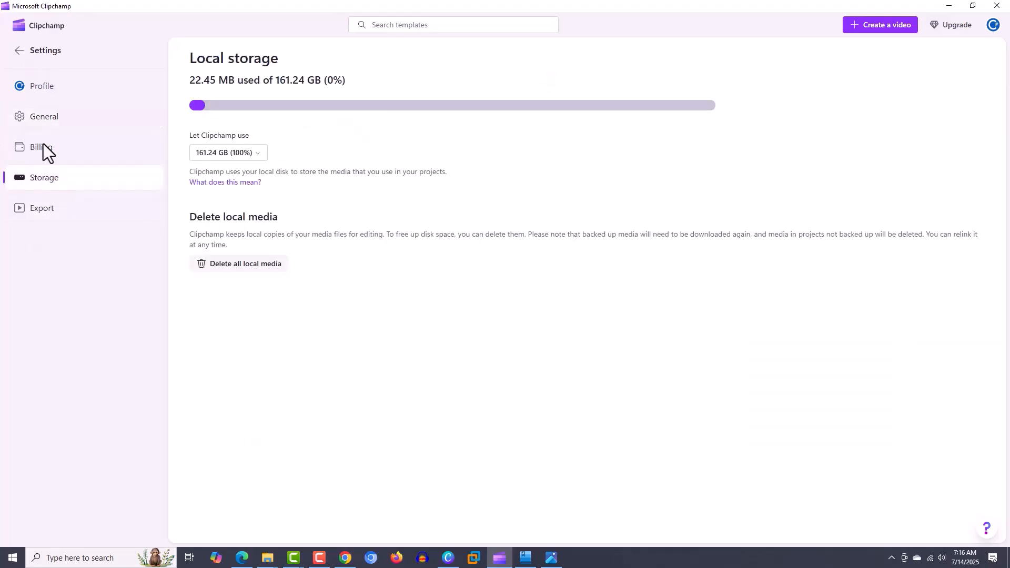
click(19, 53)
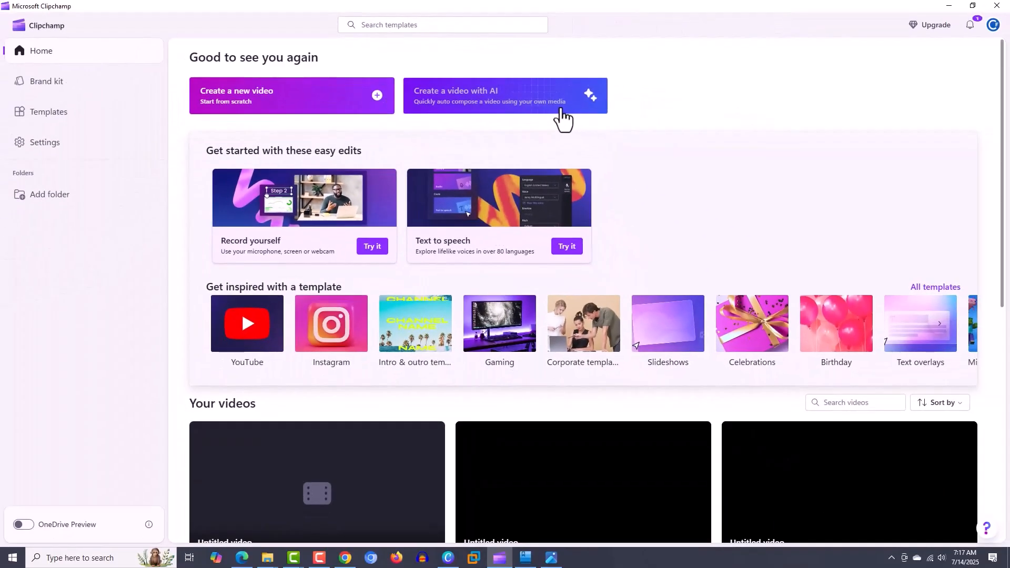
View the Auto compose dialog for creating a video with AI and close it without adding media
click(562, 111)
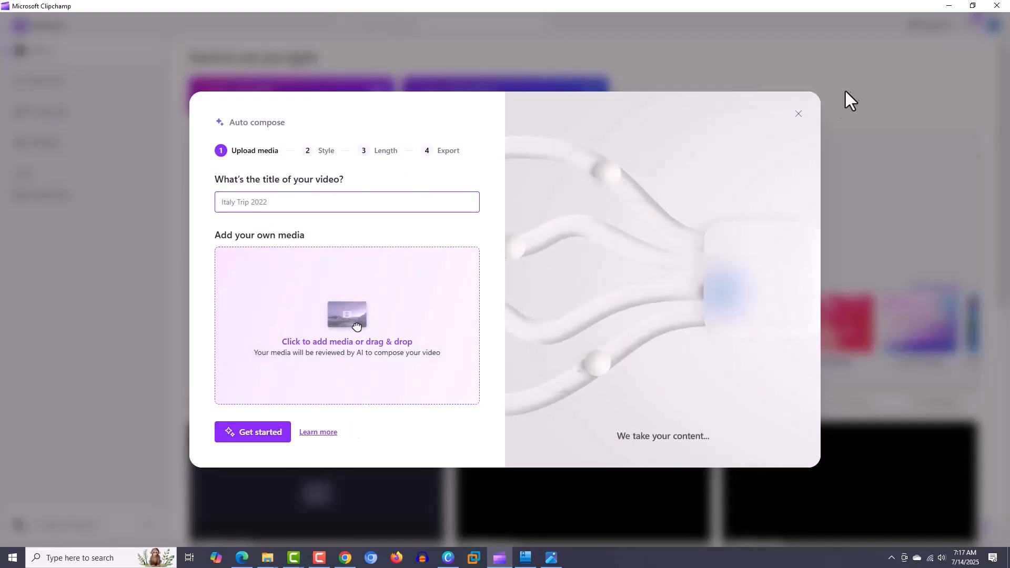
click(798, 116)
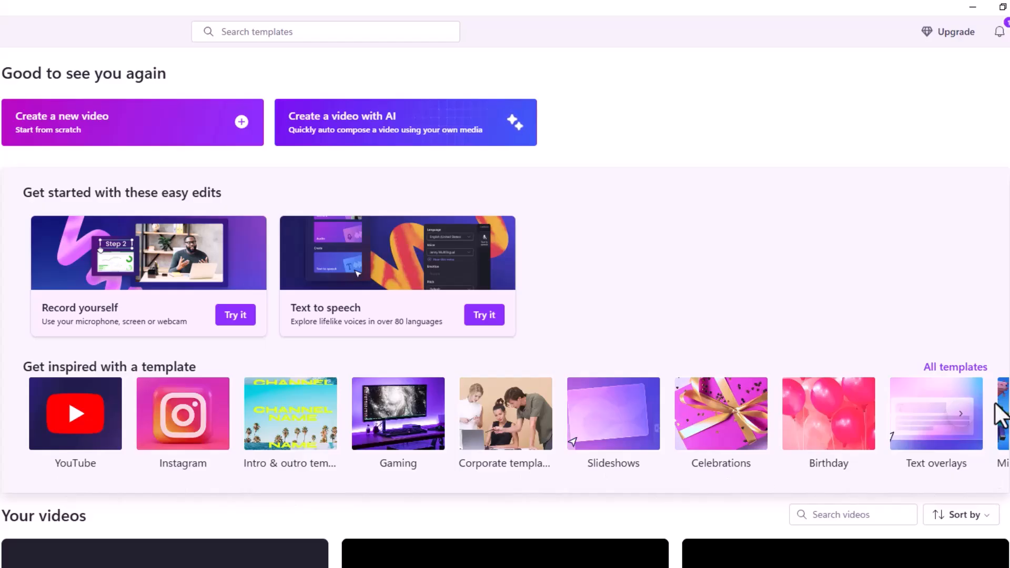
Browse the template categories offered under "Get inspired with a template" on the home page
click(961, 414)
click(960, 415)
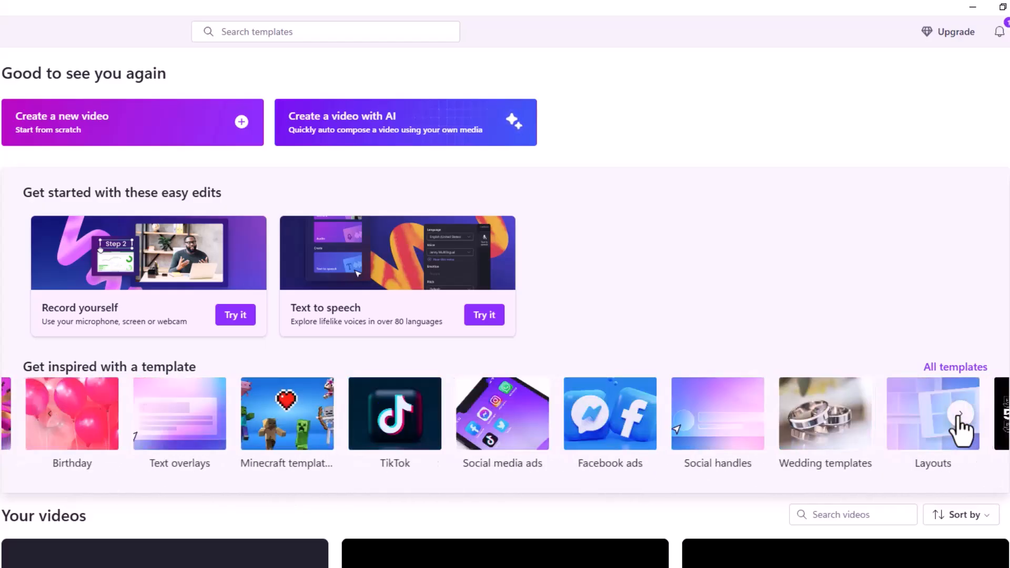
click(961, 414)
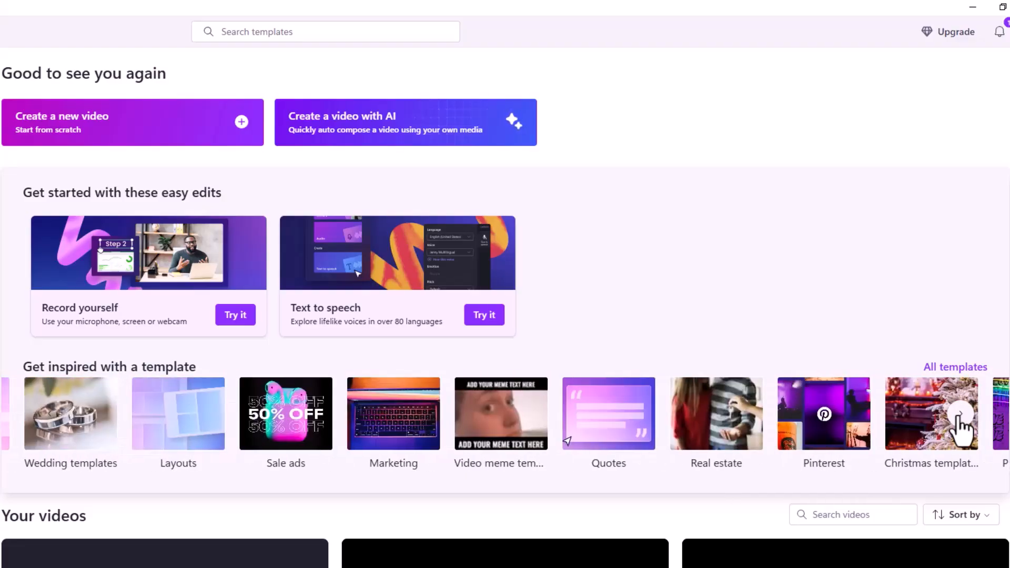
click(961, 415)
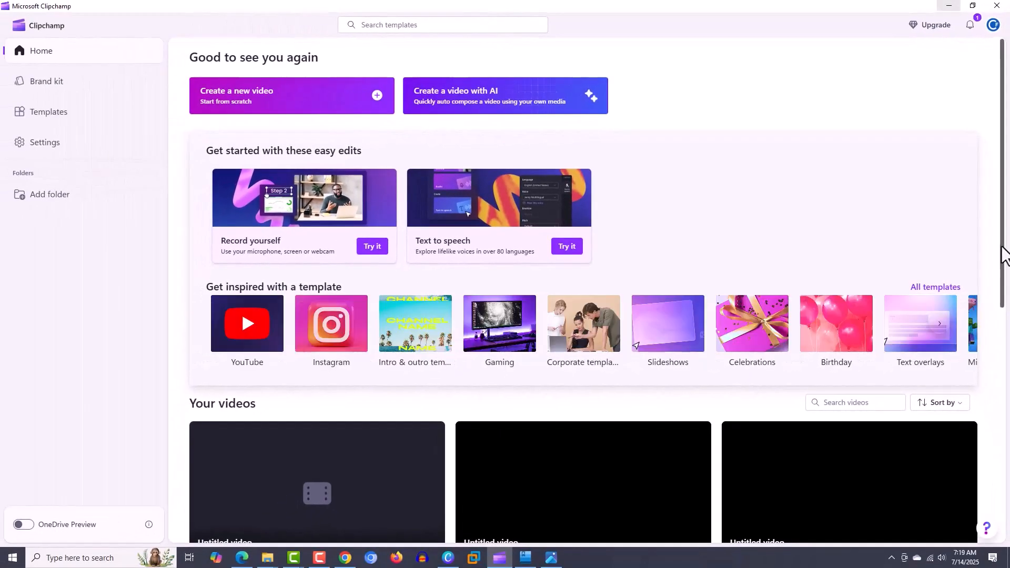
View the available options for the second project under Your videos and dismiss them without choosing one
drag(1005, 255, 1007, 437)
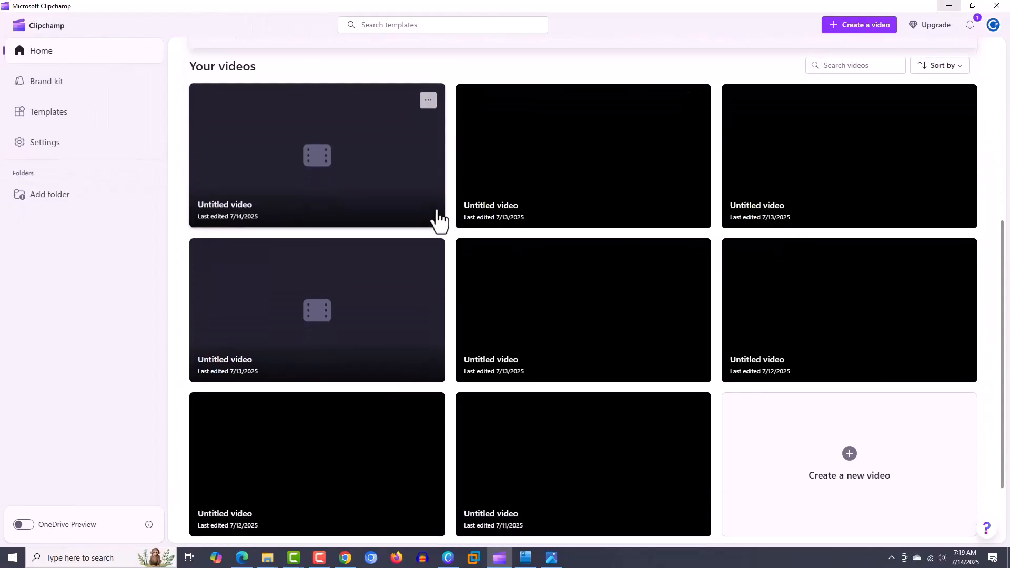
mouse_move(498, 210)
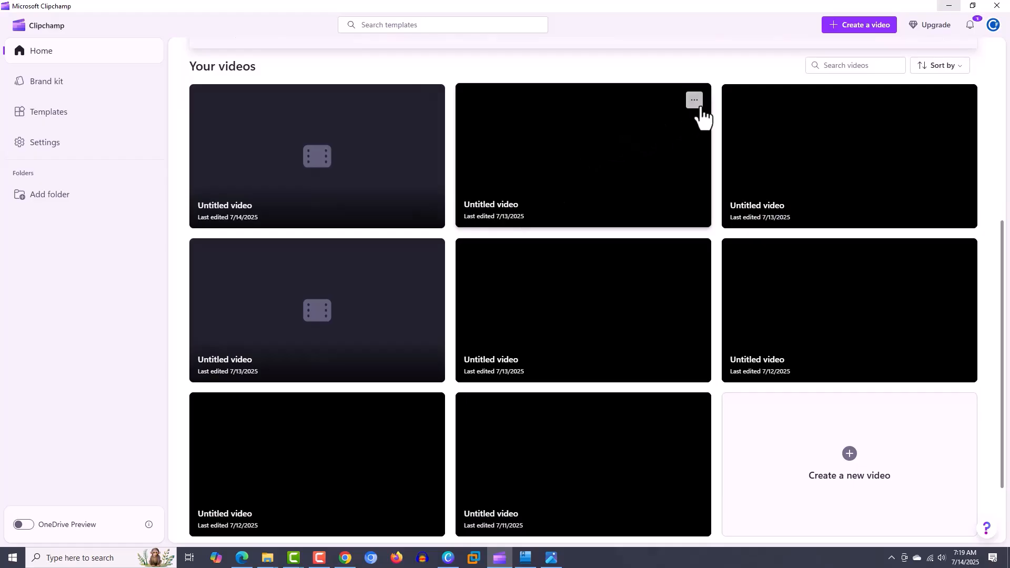
click(697, 105)
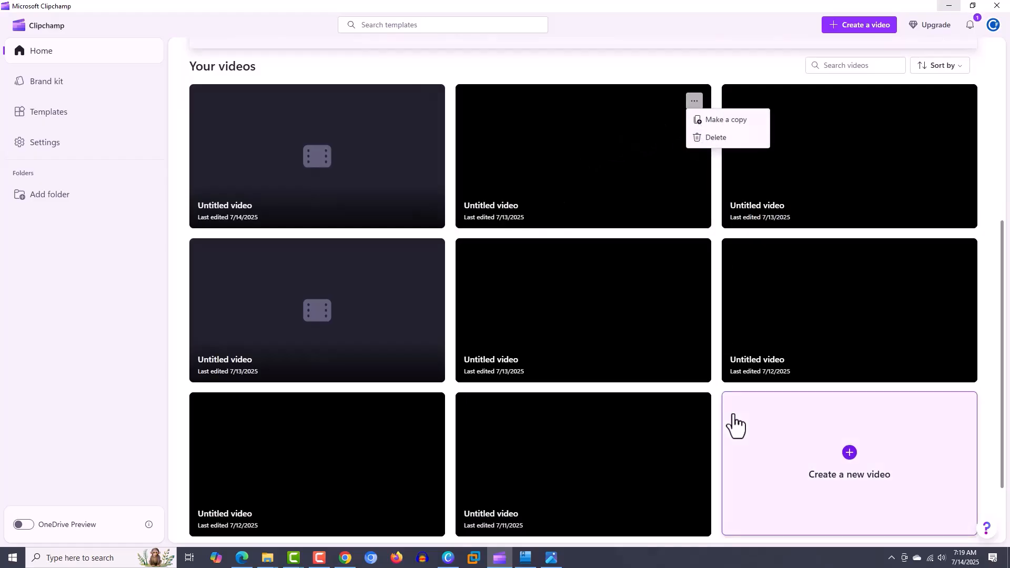
click(178, 381)
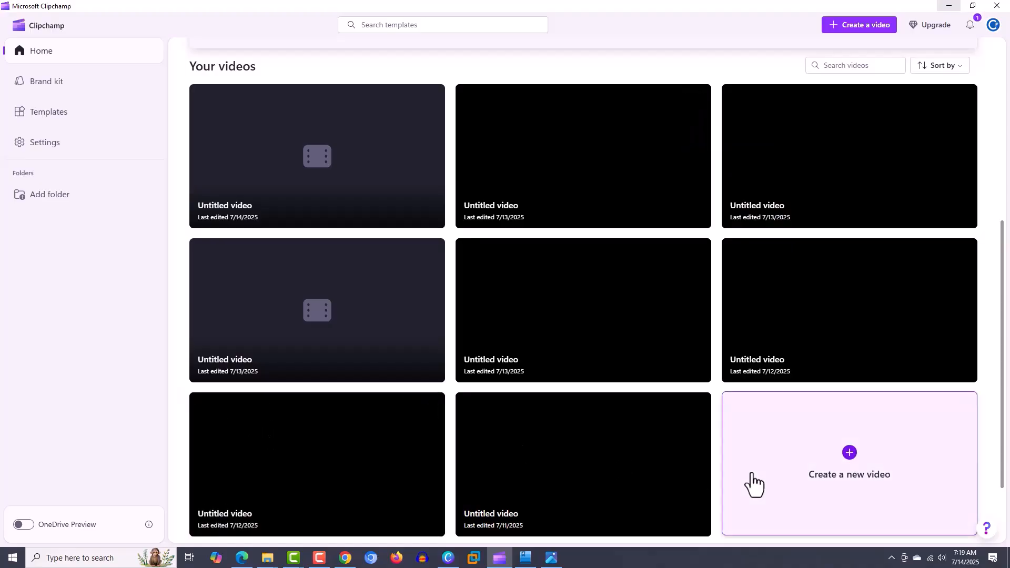
Expand the list of saved videos, look through the older projects and return to the top of the home page
scroll(1005, 400, down, 1)
click(815, 466)
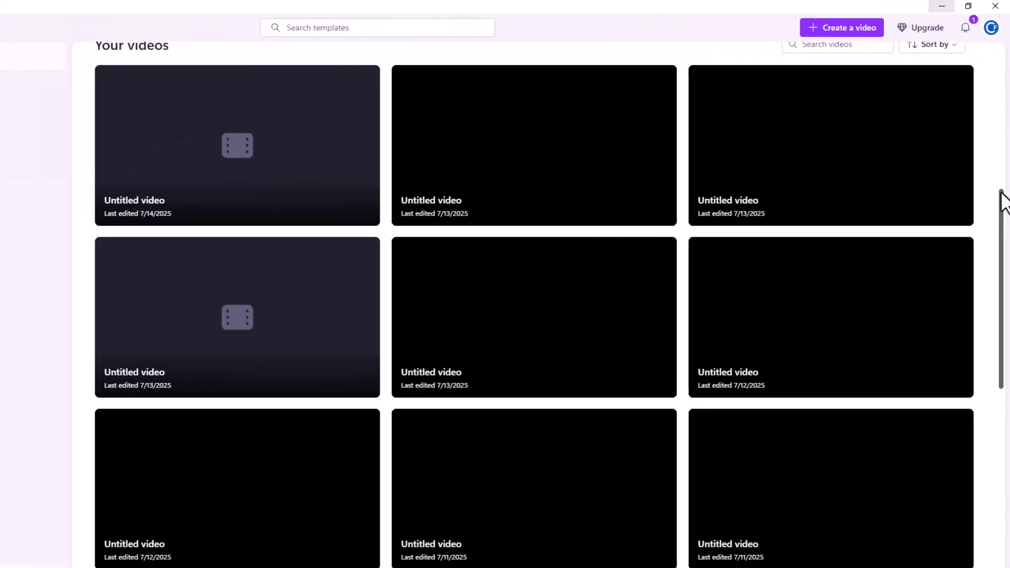
drag(1003, 202, 1006, 485)
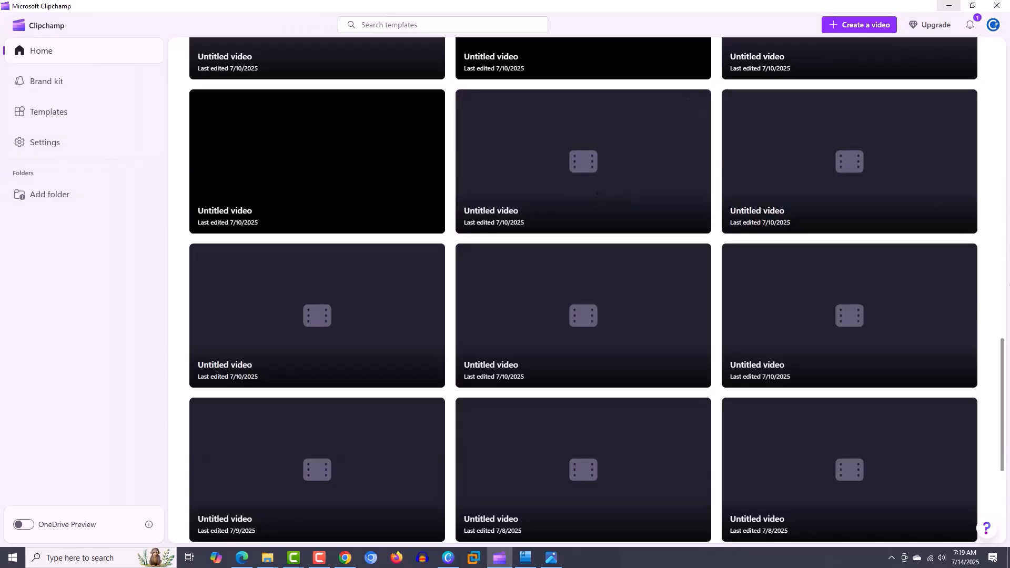
drag(1001, 378, 1003, 458)
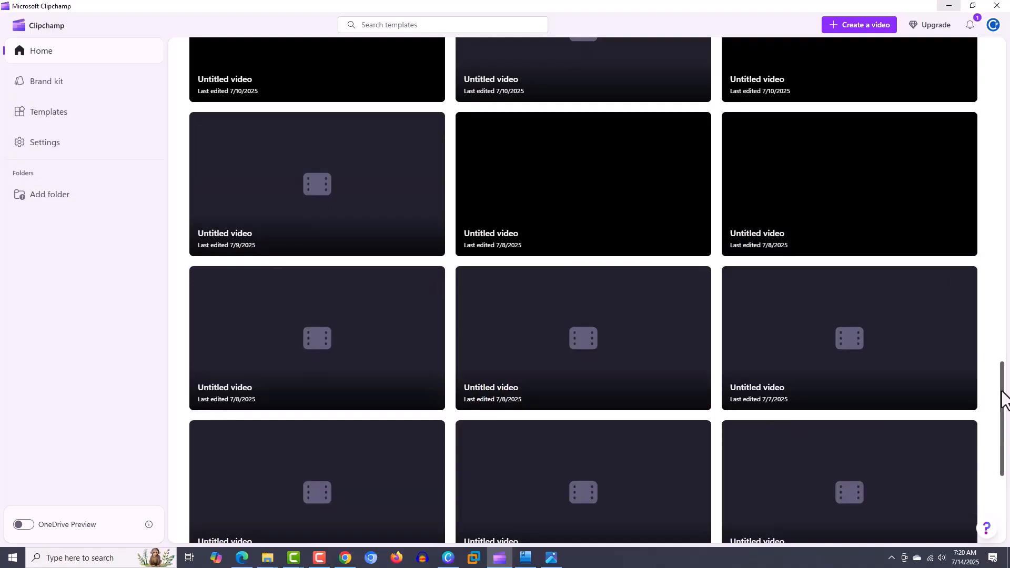
drag(1002, 400, 1008, 84)
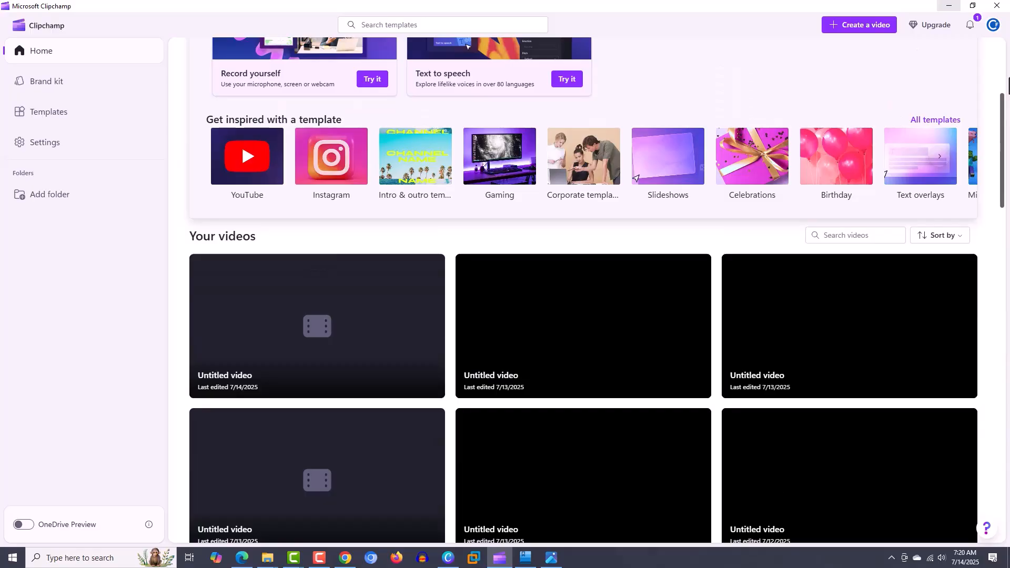
drag(1009, 79, 1009, 25)
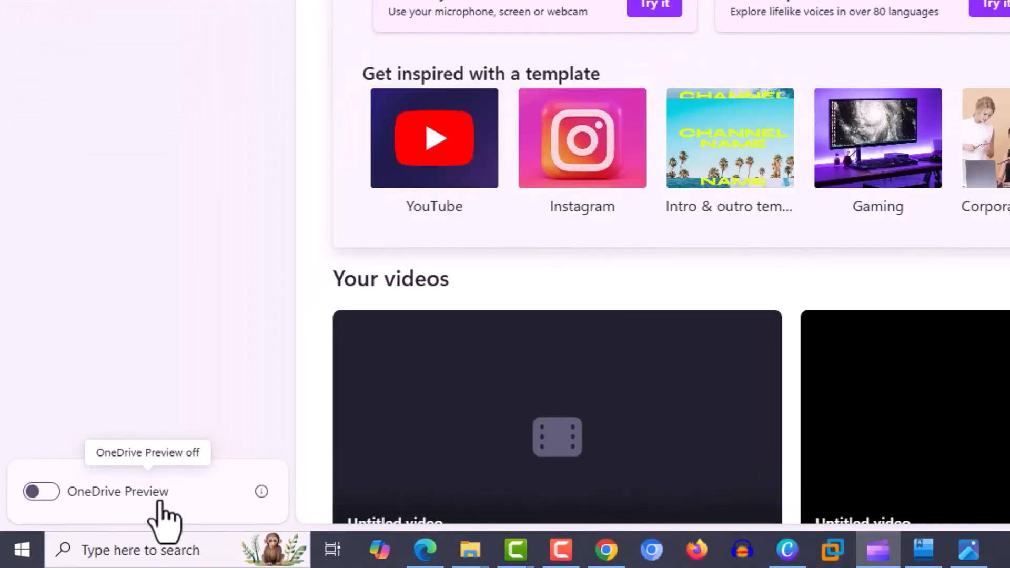
View the OneDrive Preview switch prompt and cancel it, and check the suggested template searches without choosing one
click(51, 497)
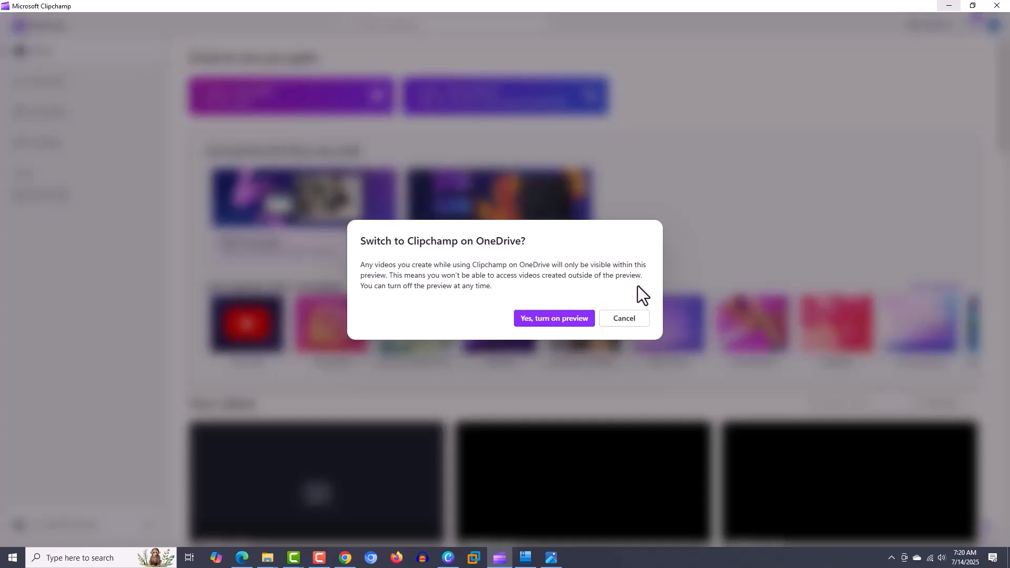
click(610, 333)
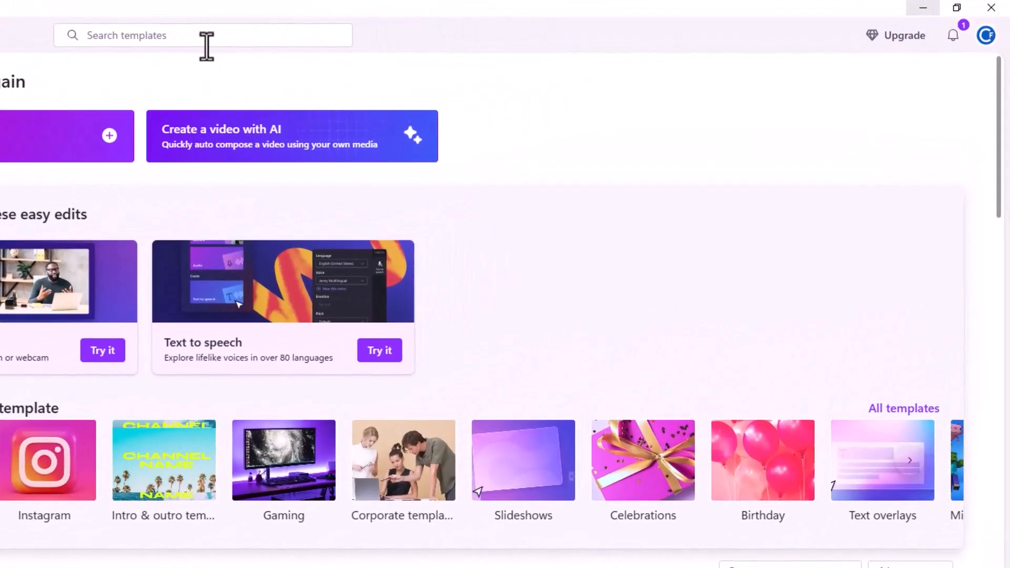
click(446, 29)
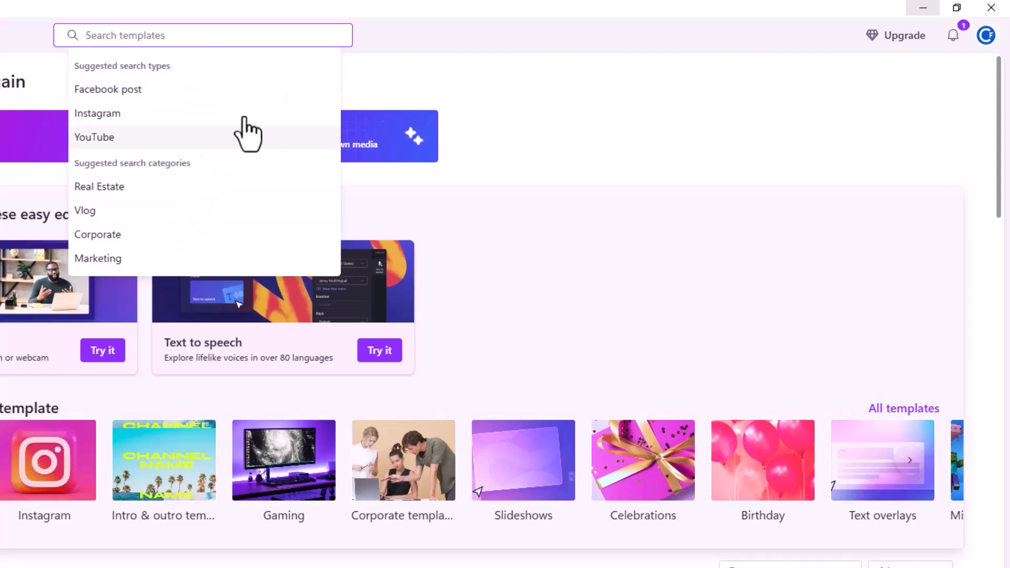
click(803, 59)
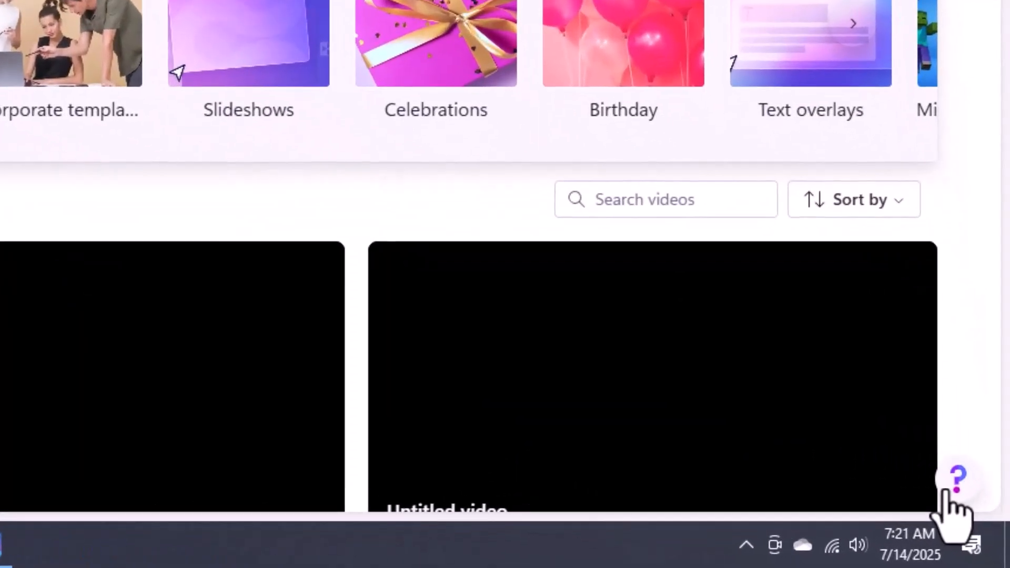
Check the notifications and For you suggestions, and view the Clipchamp Premium upgrade plans without upgrading
click(947, 491)
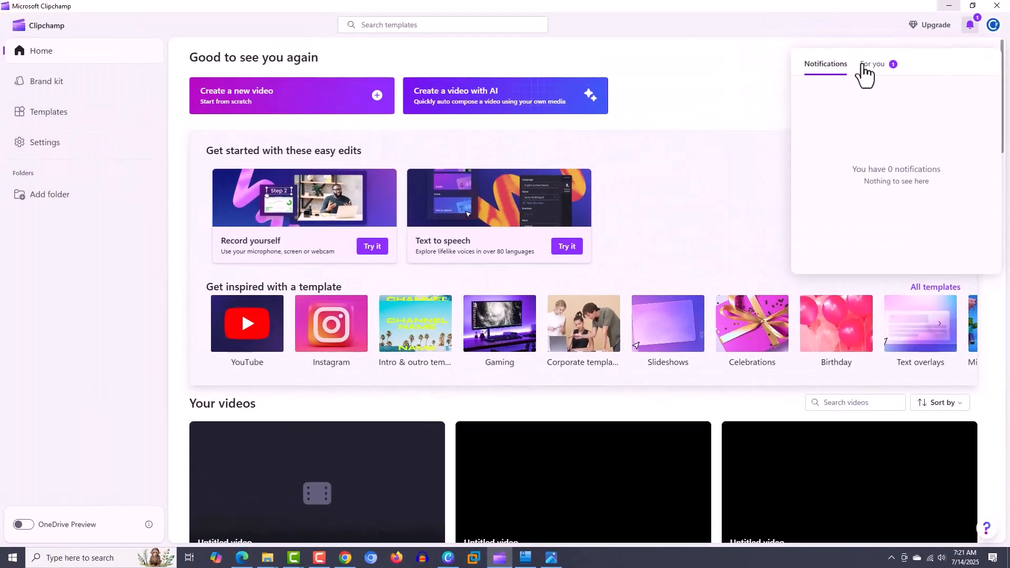
click(871, 65)
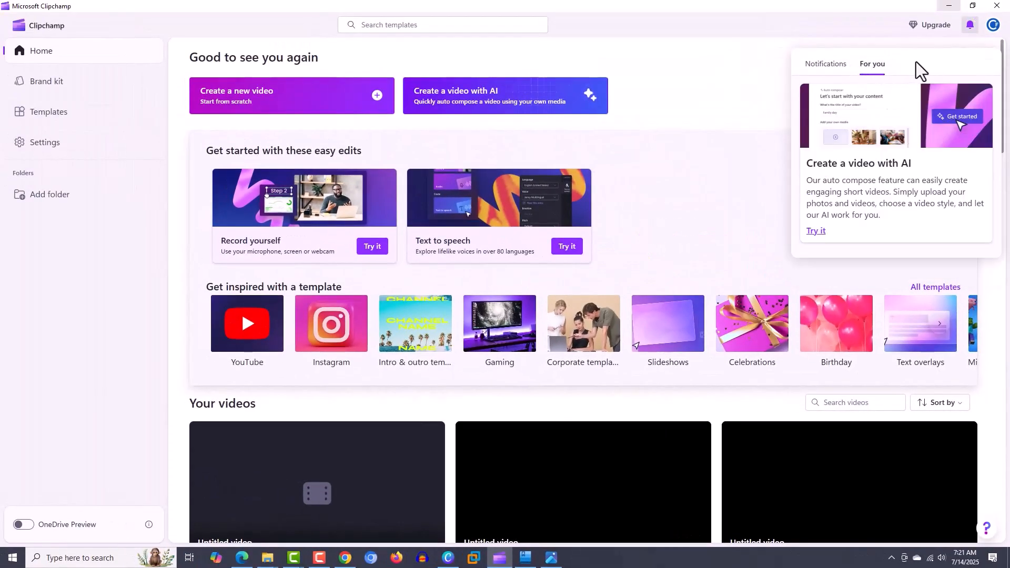
click(893, 31)
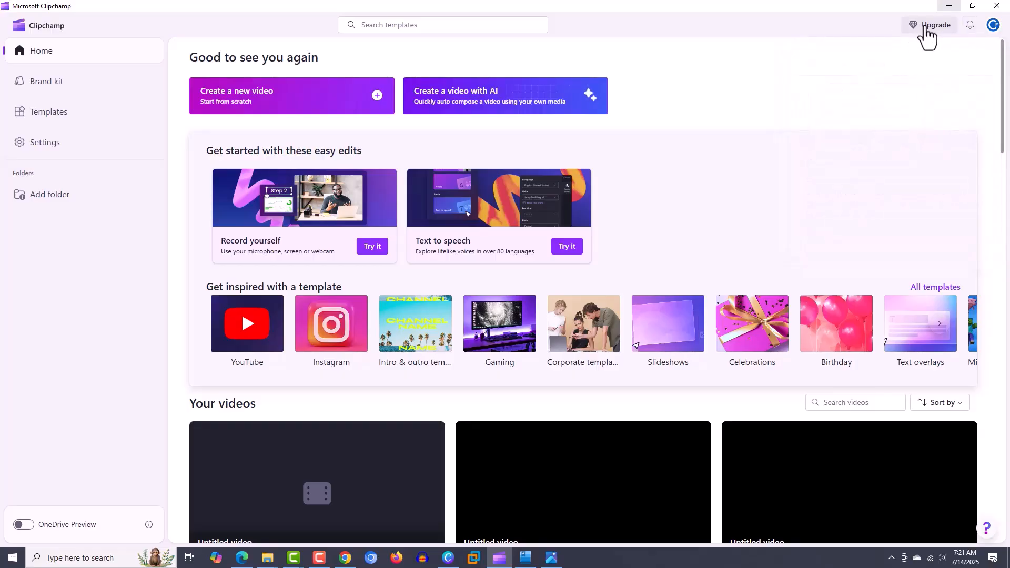
click(929, 25)
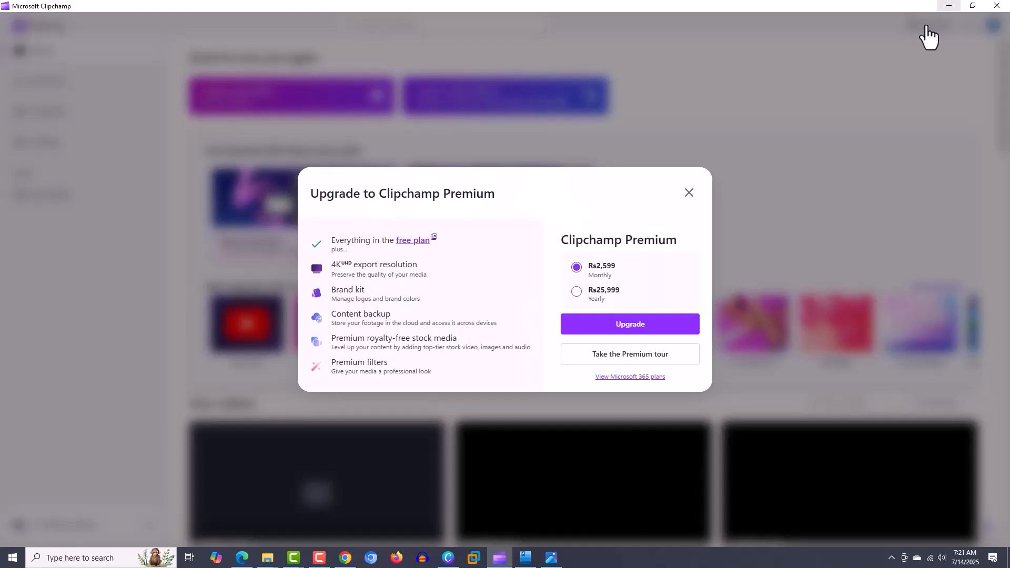
click(689, 193)
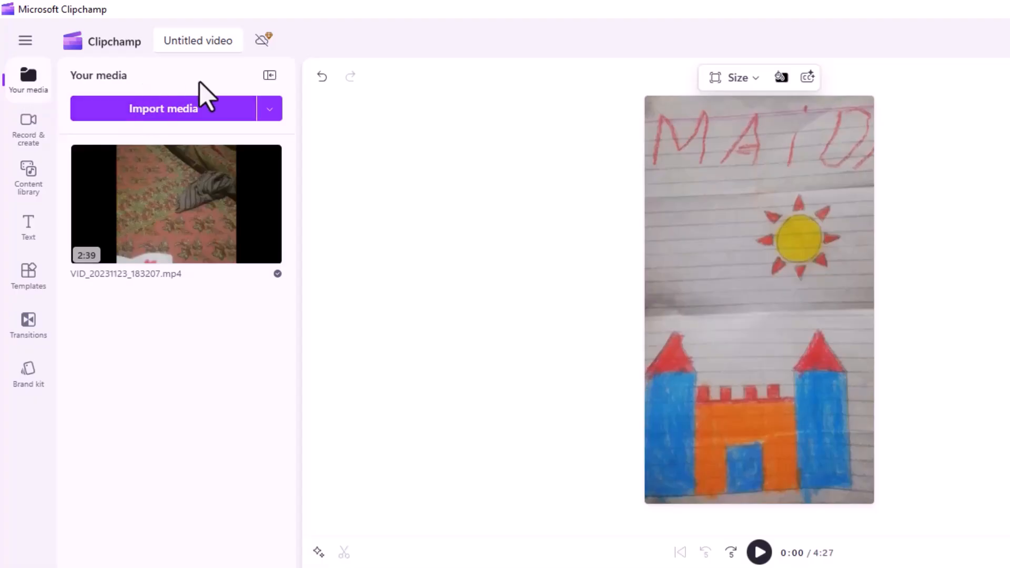
In the video editor, view the available media import sources and the Record & create options
click(276, 115)
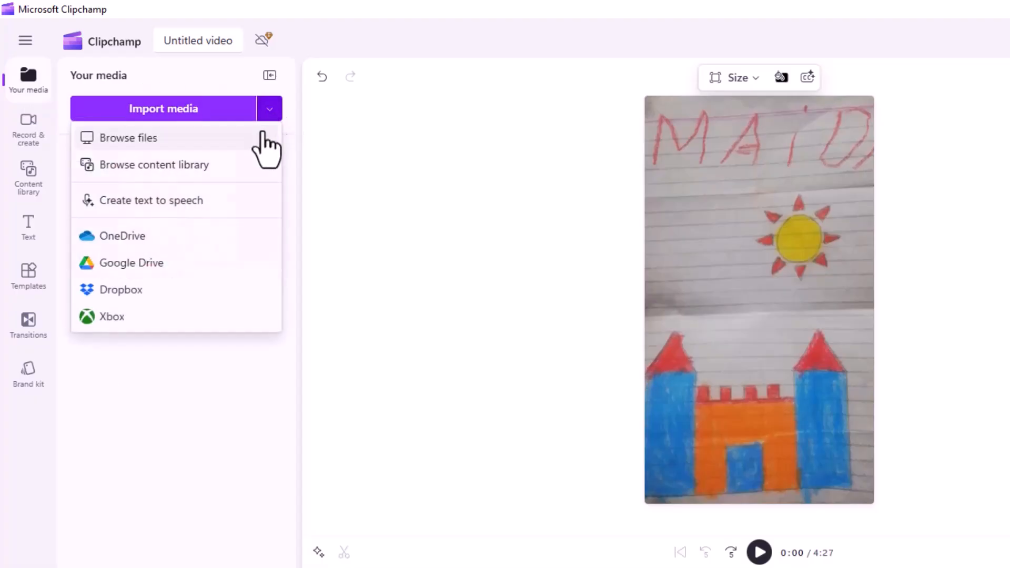
click(225, 389)
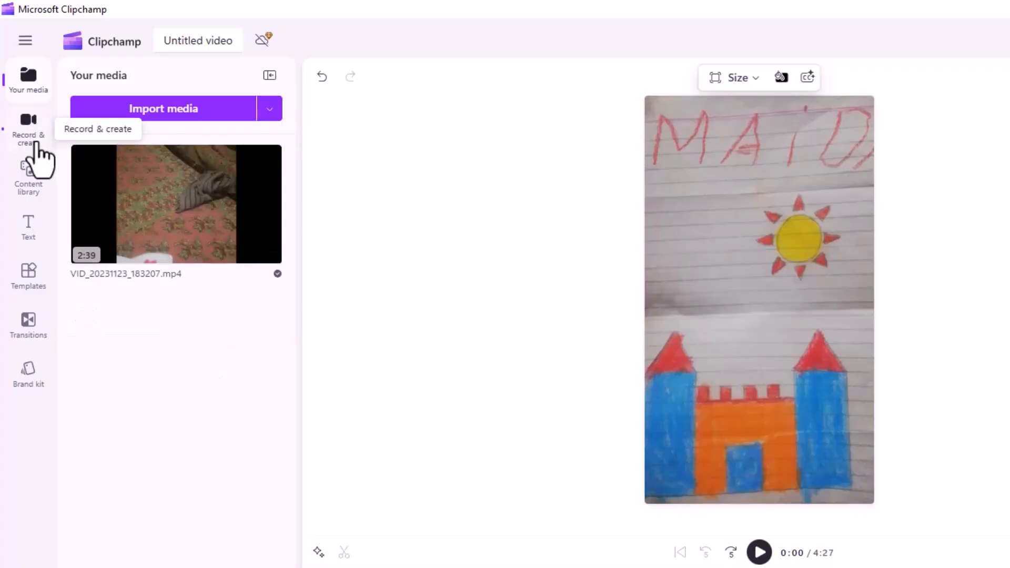
click(32, 135)
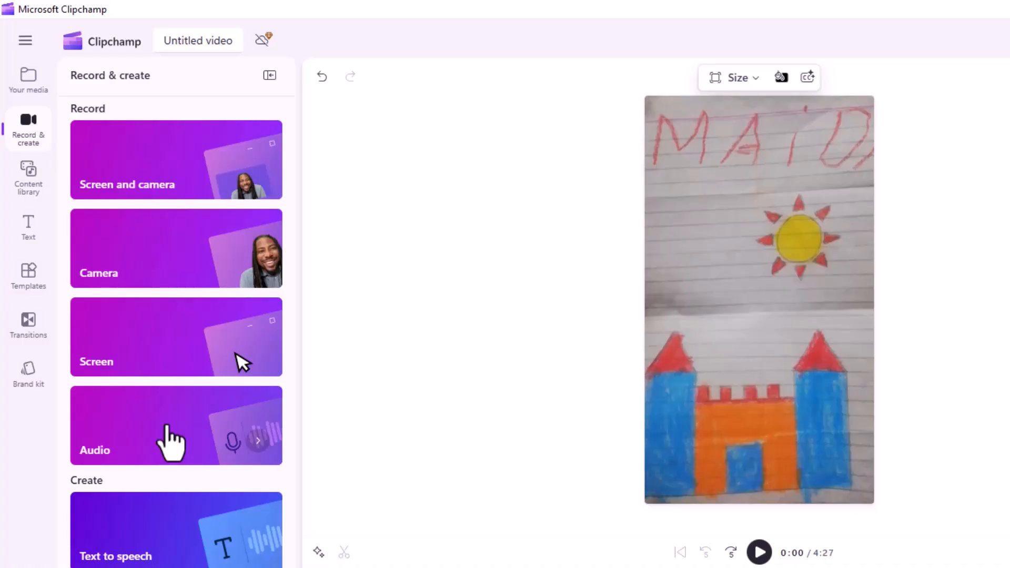
Browse the content library through its featured collections and its videos, stickers, backgrounds and images
click(29, 174)
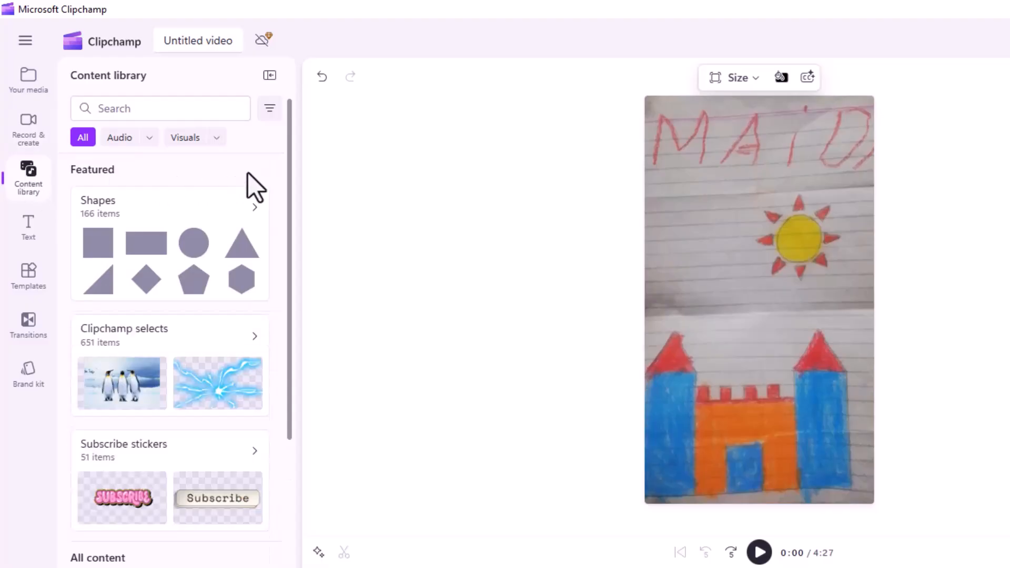
scroll(267, 298, down, 3)
scroll(267, 299, down, 7)
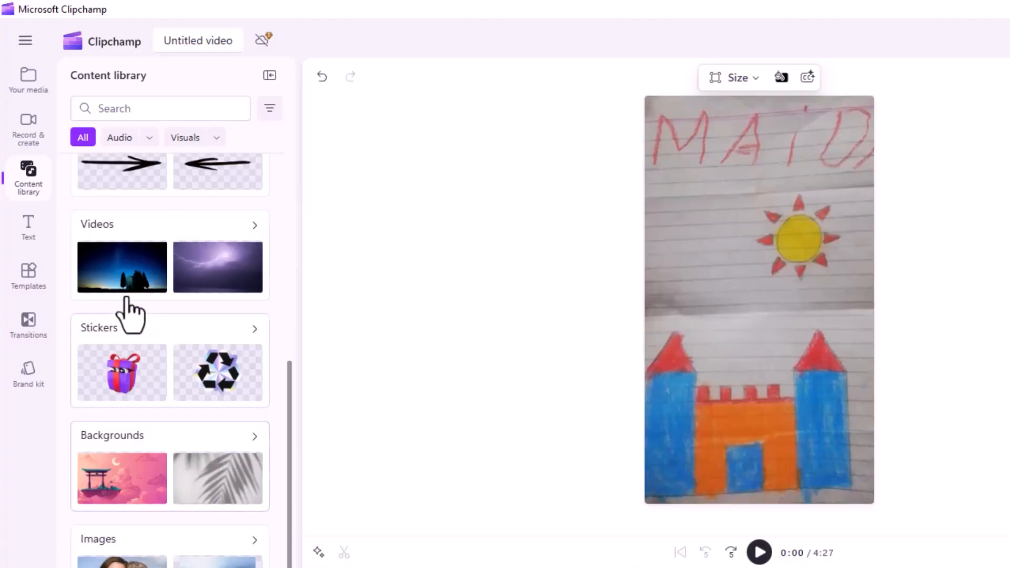
Browse the editor's template categories and its text styles and titles without adding any
click(24, 271)
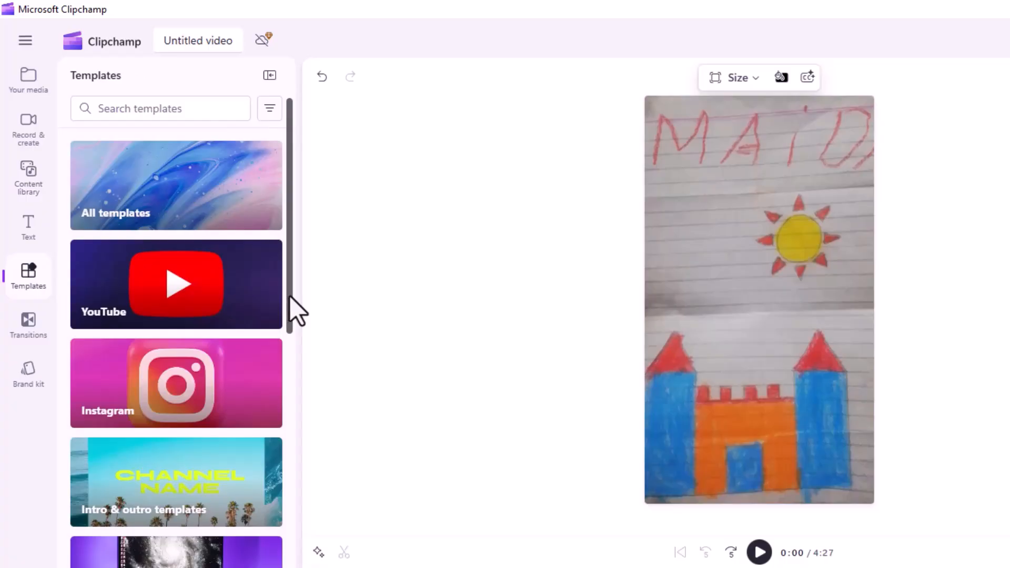
drag(289, 296, 266, 559)
scroll(268, 563, down, 3)
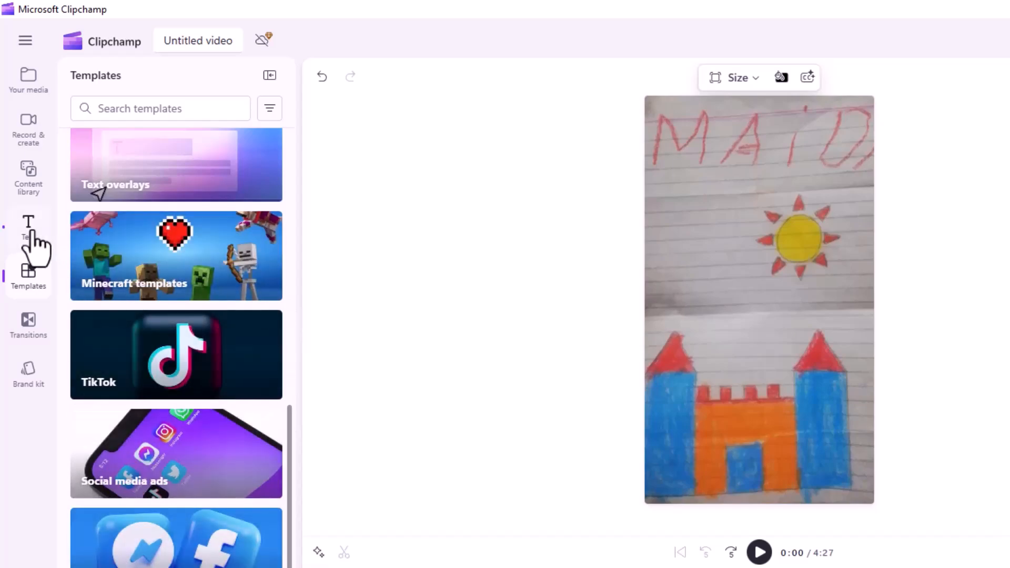
click(31, 231)
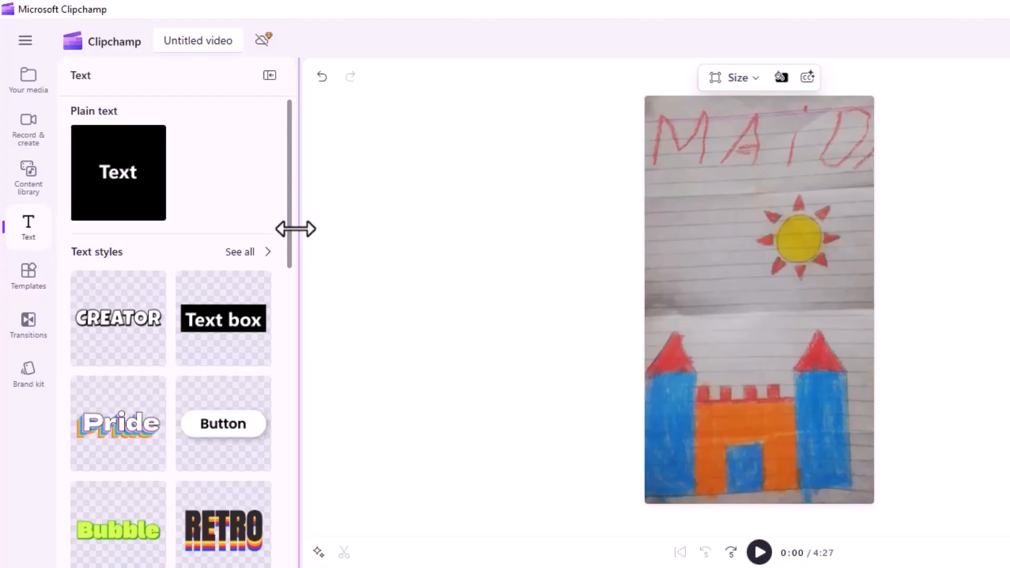
drag(286, 226, 285, 278)
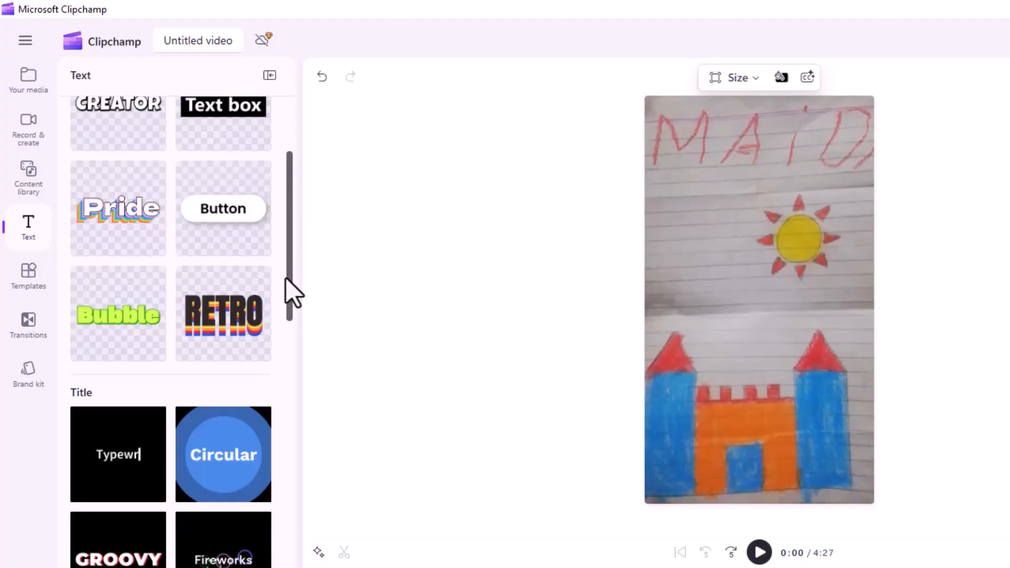
View the available transitions and the Brand kit options in the editor
click(36, 320)
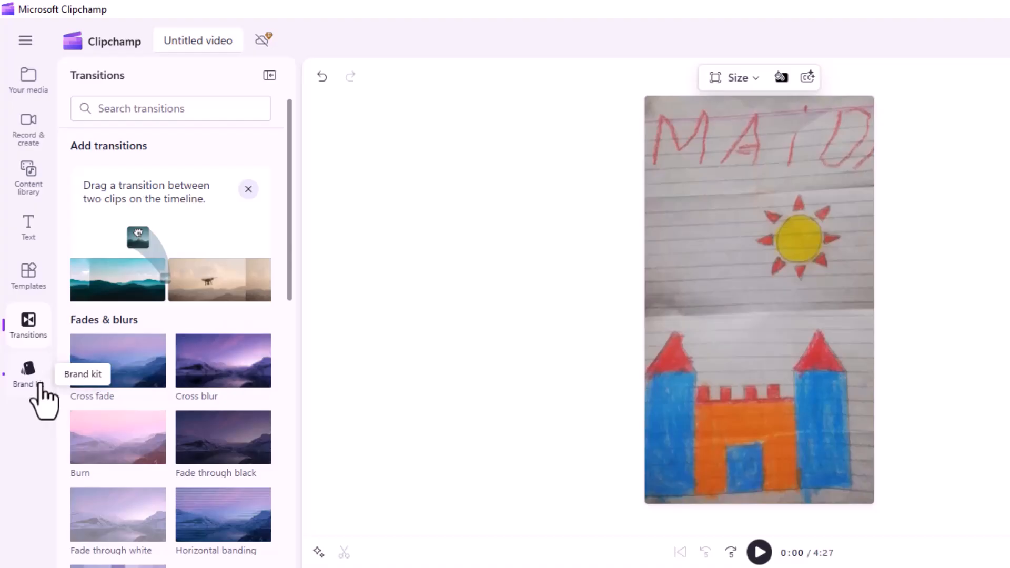
click(29, 375)
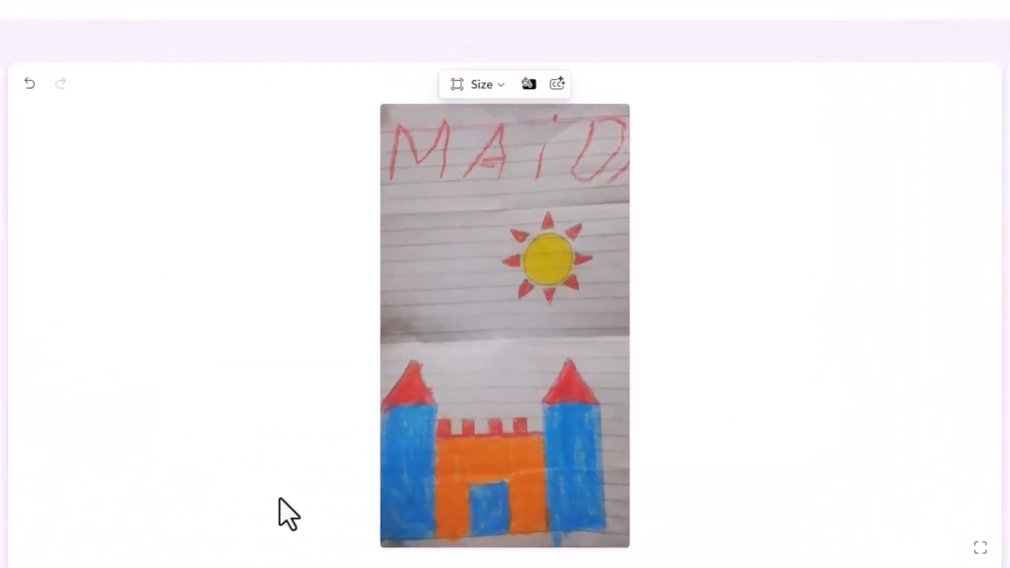
Select the clip in the preview, view its additional options, and enlarge it slightly from its upper-left corner
click(504, 372)
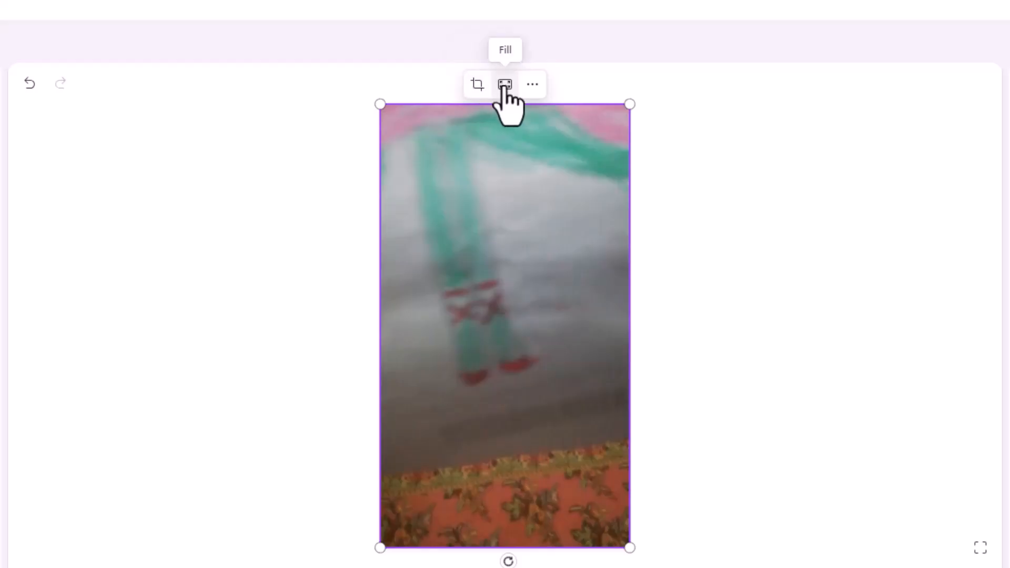
click(533, 85)
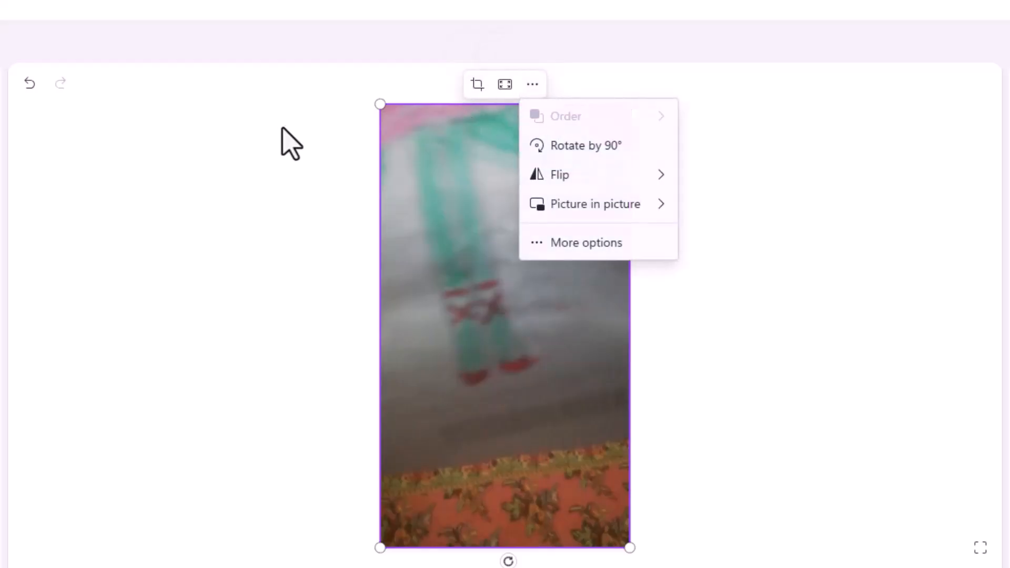
click(380, 104)
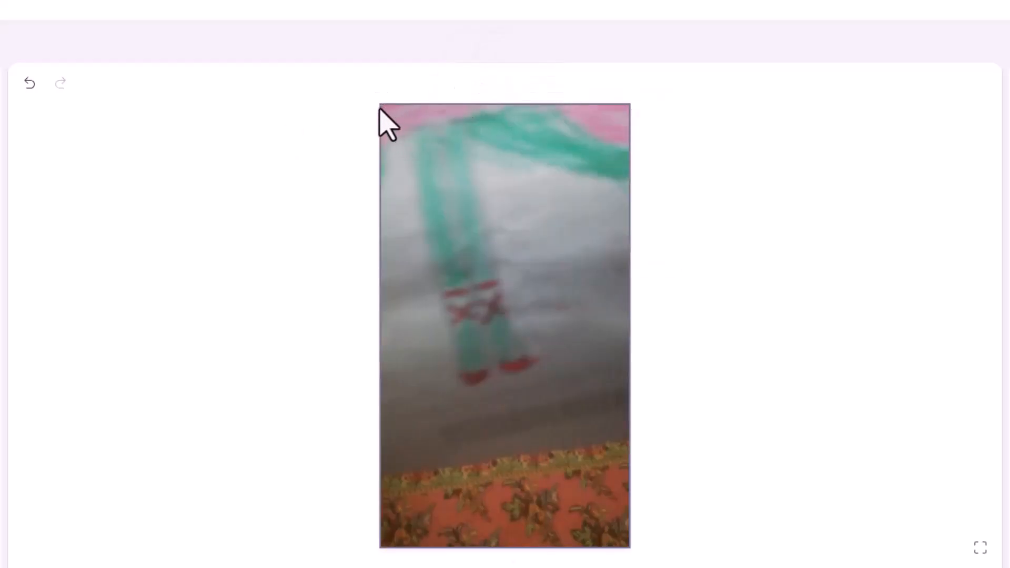
mouse_move(380, 104)
mouse_down()
mouse_move(428, 158)
mouse_move(368, 105)
mouse_up()
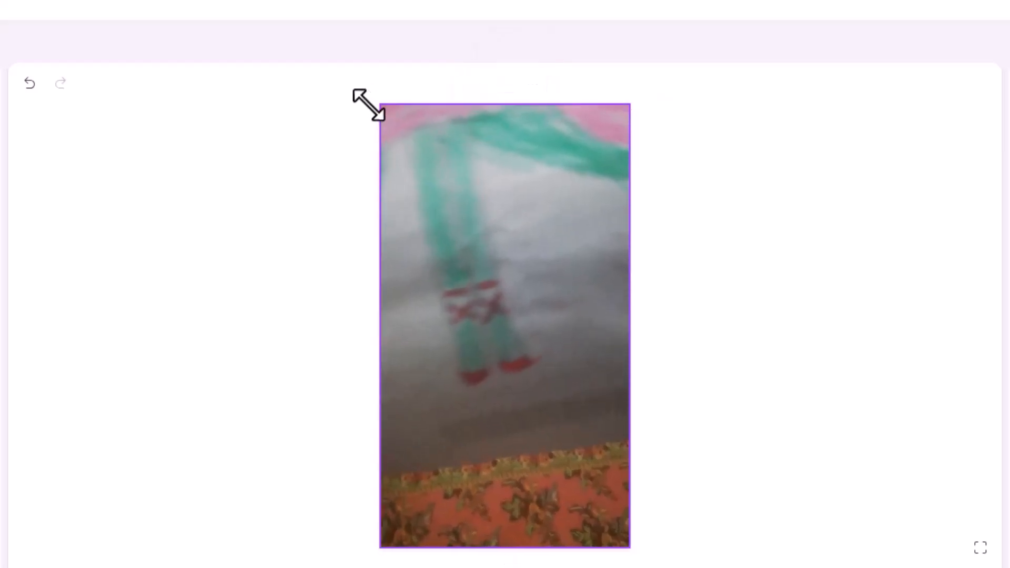
View the clip's rotate, flip and picture-in-picture options and deselect the clip without applying any
click(533, 86)
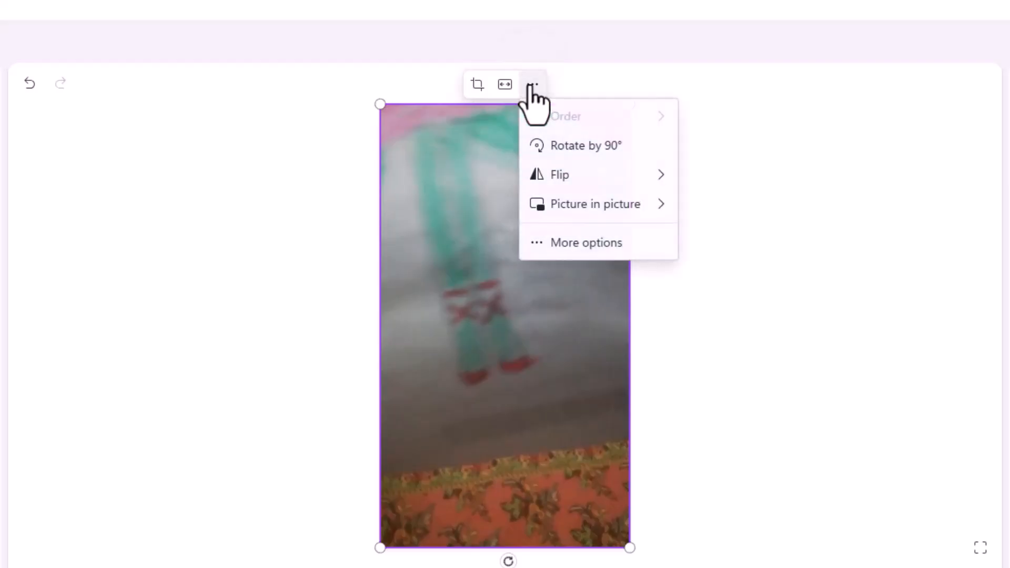
mouse_move(598, 176)
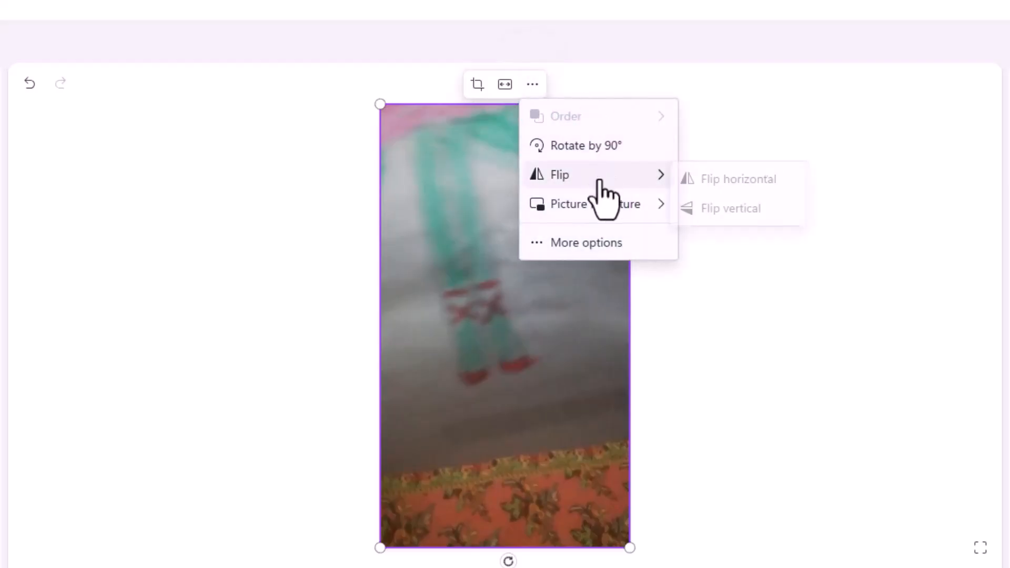
click(778, 358)
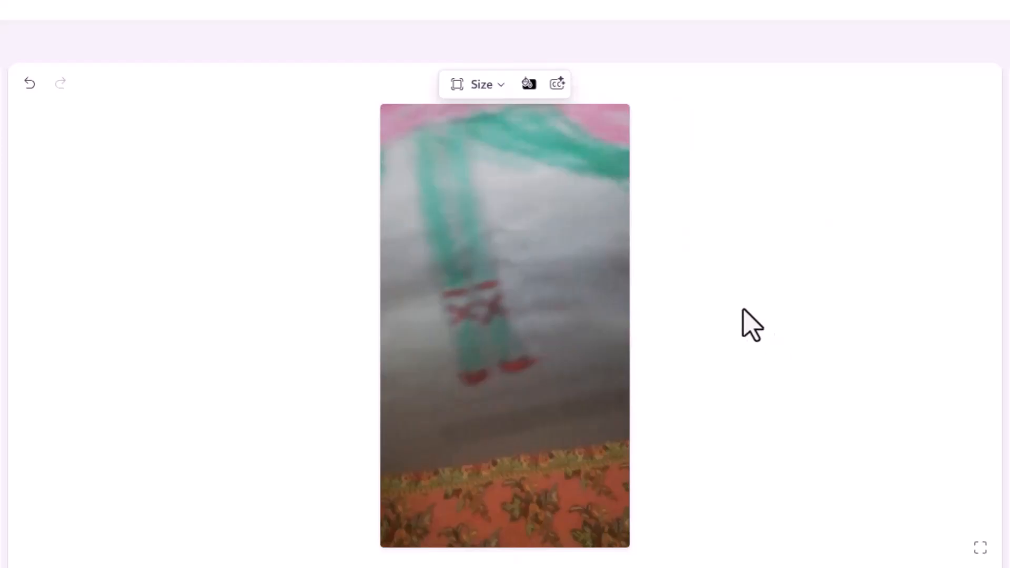
View the aspect-ratio choices for the video without changing the size, and return to the project's imported media
click(495, 85)
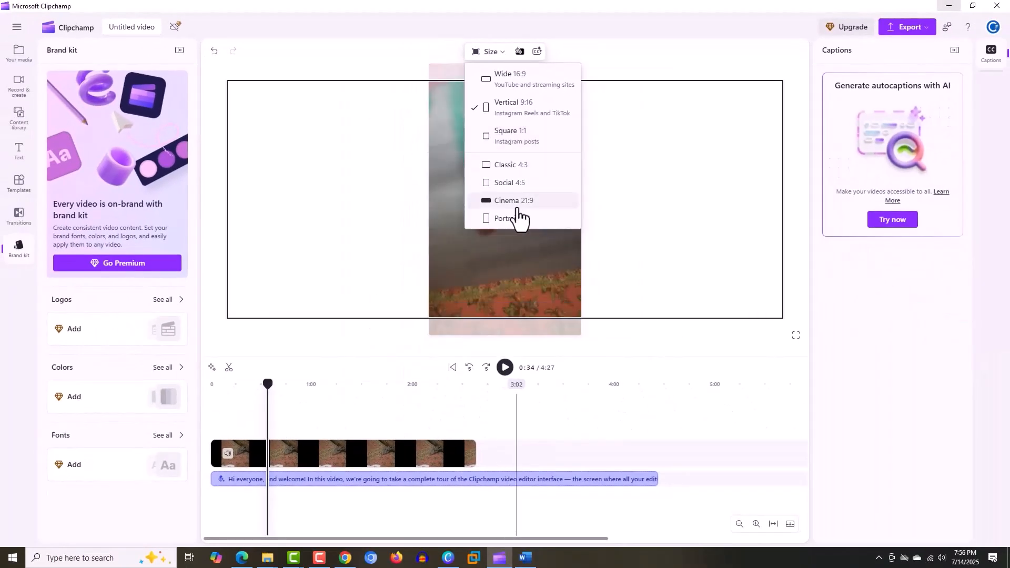
click(771, 181)
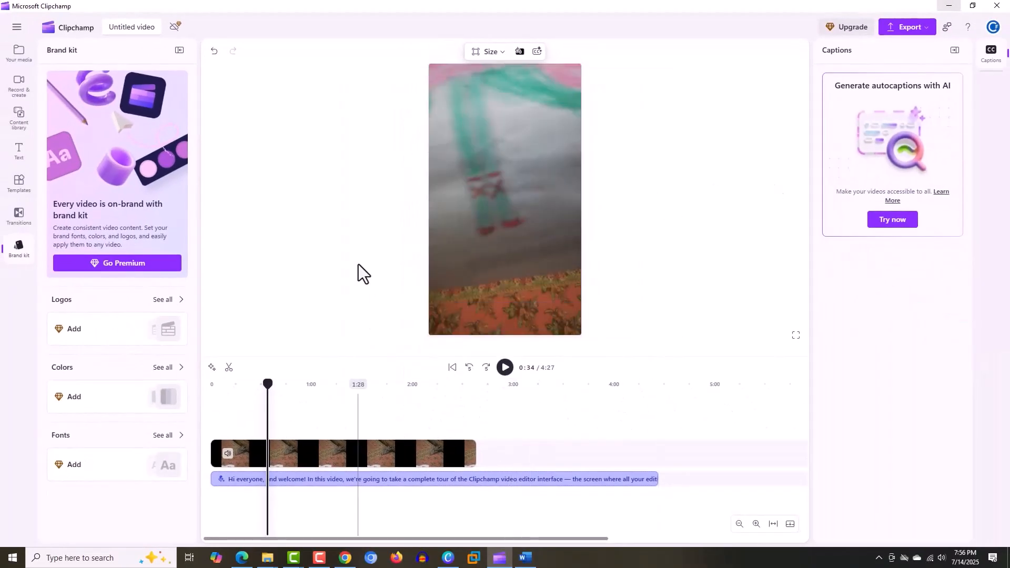
click(12, 41)
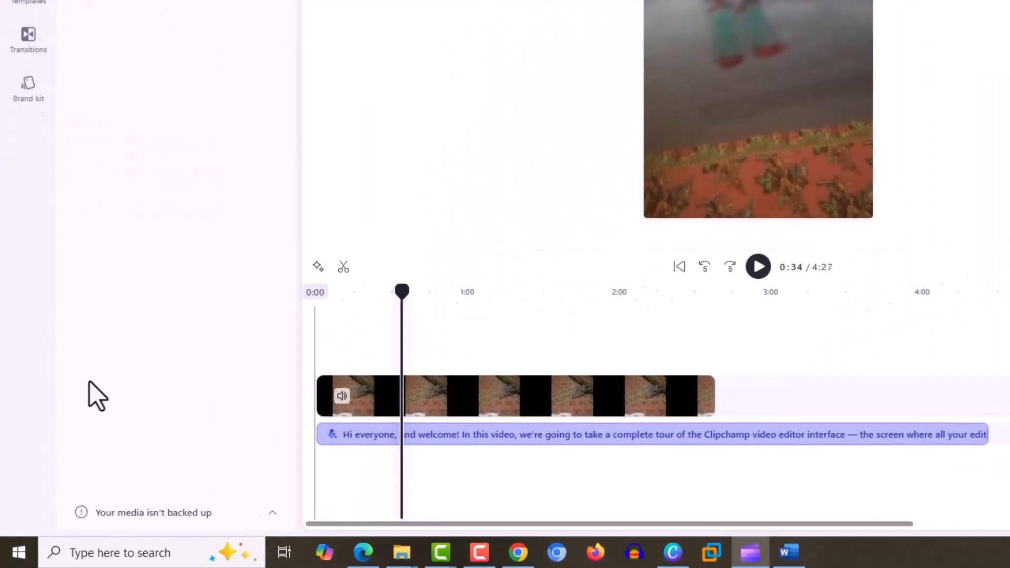
click(334, 506)
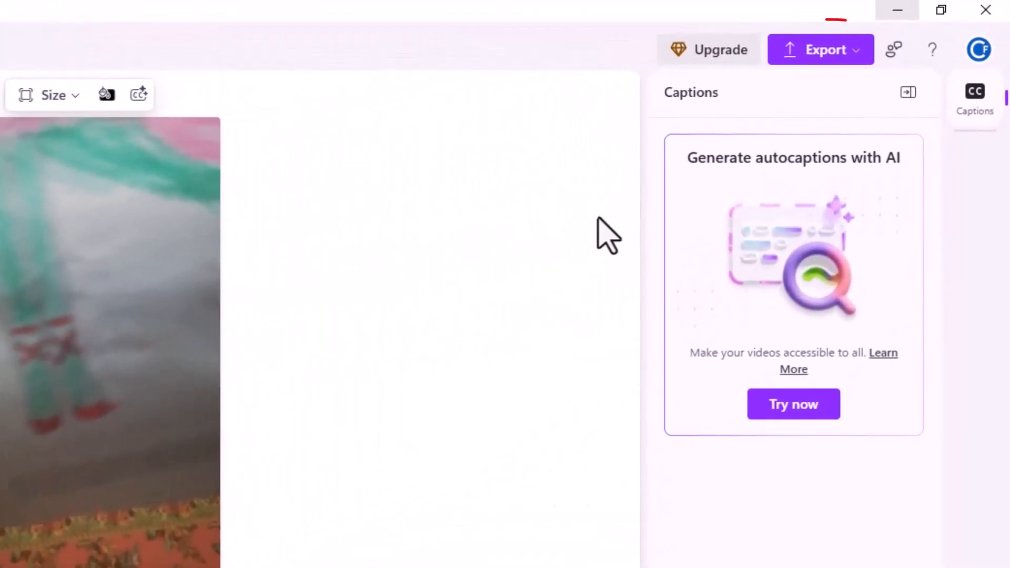
View the video quality options for exporting and dismiss them without starting an export
click(858, 61)
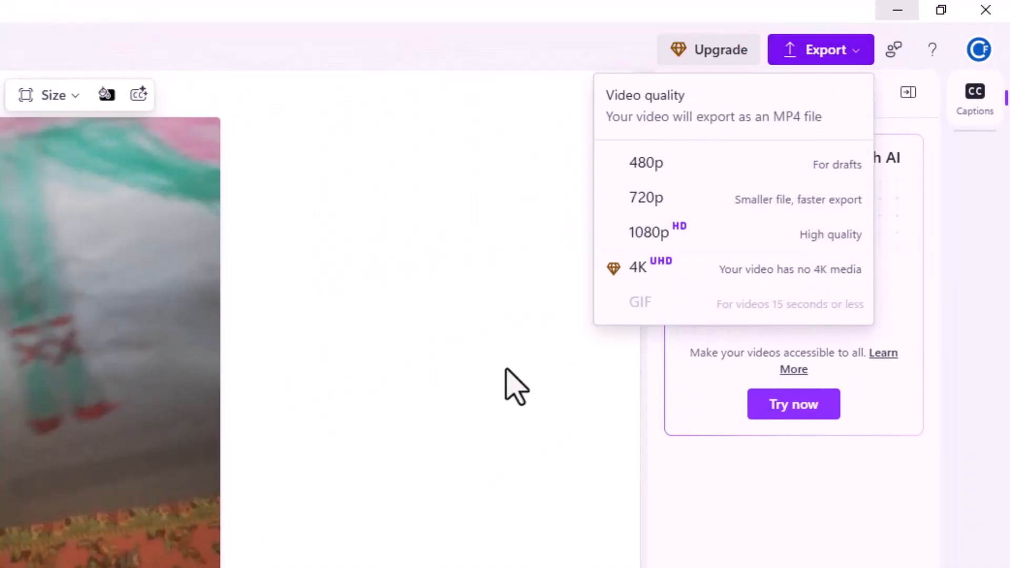
click(511, 367)
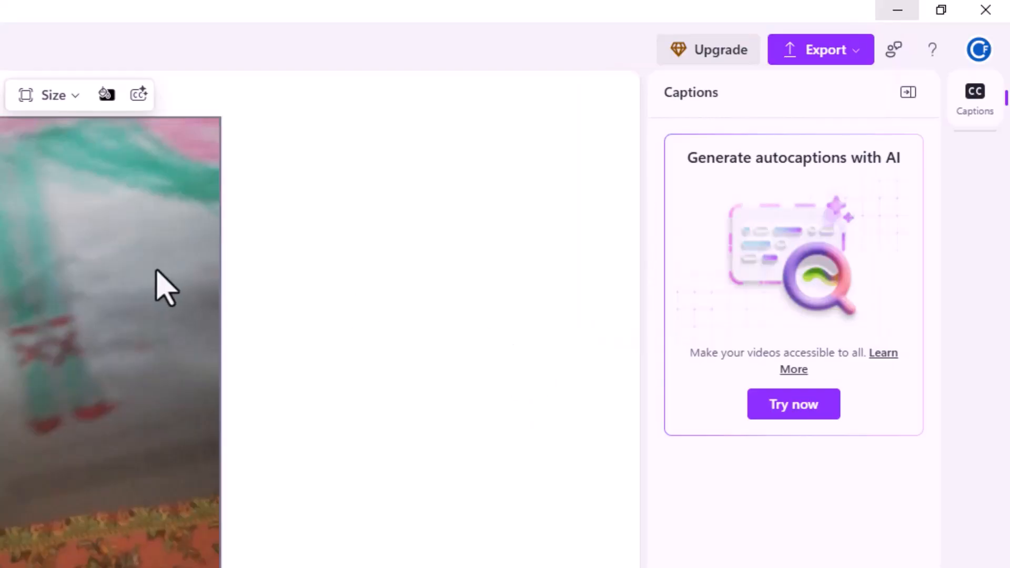
Select the video clip and view its audio, captions, fade and filter settings without applying any
click(157, 271)
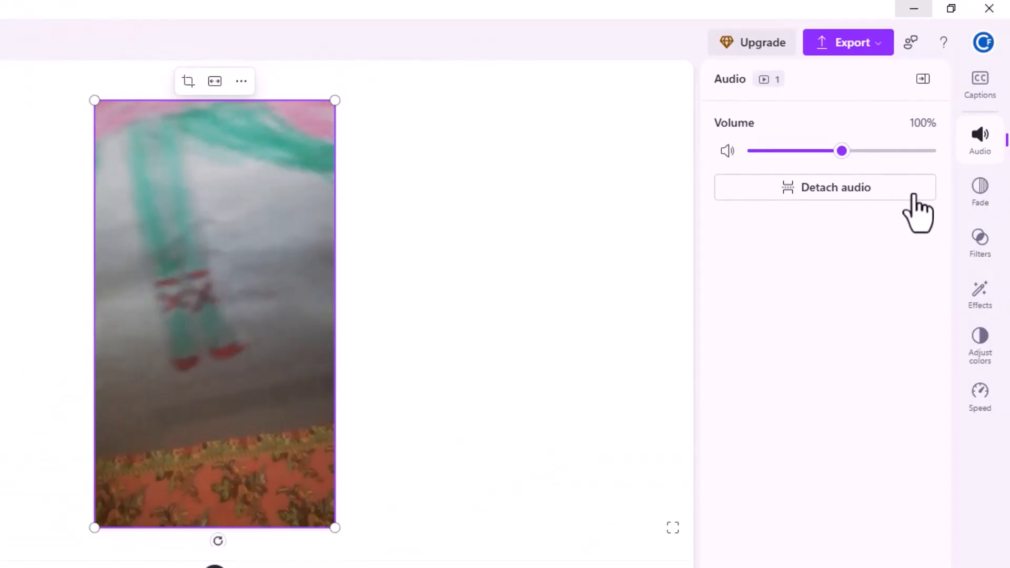
click(982, 97)
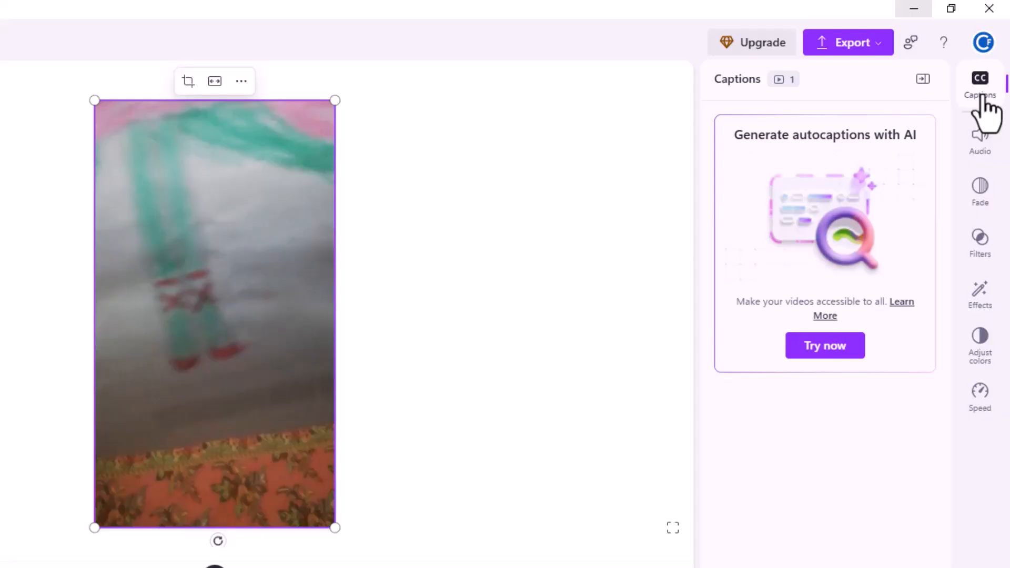
click(982, 204)
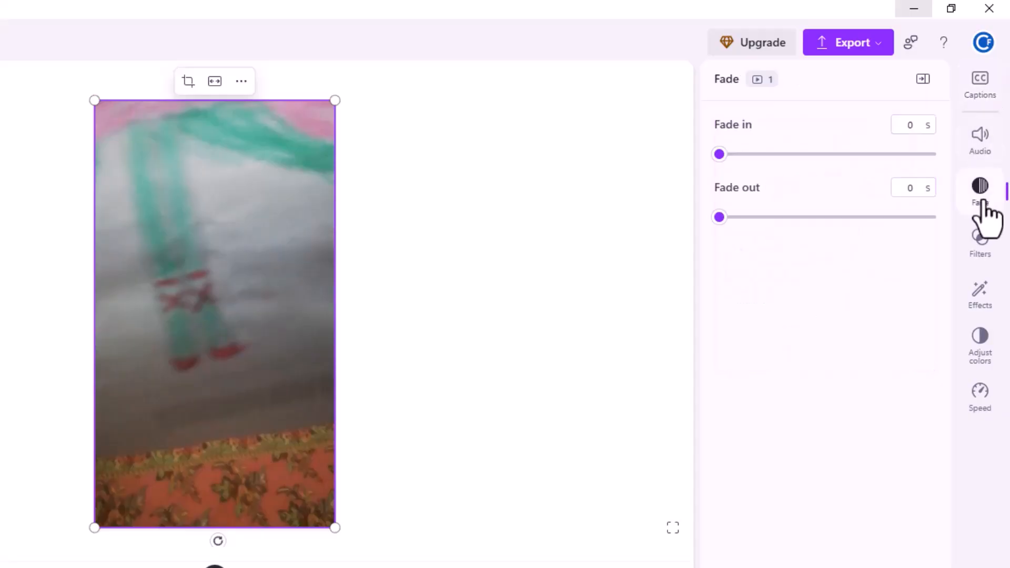
click(982, 241)
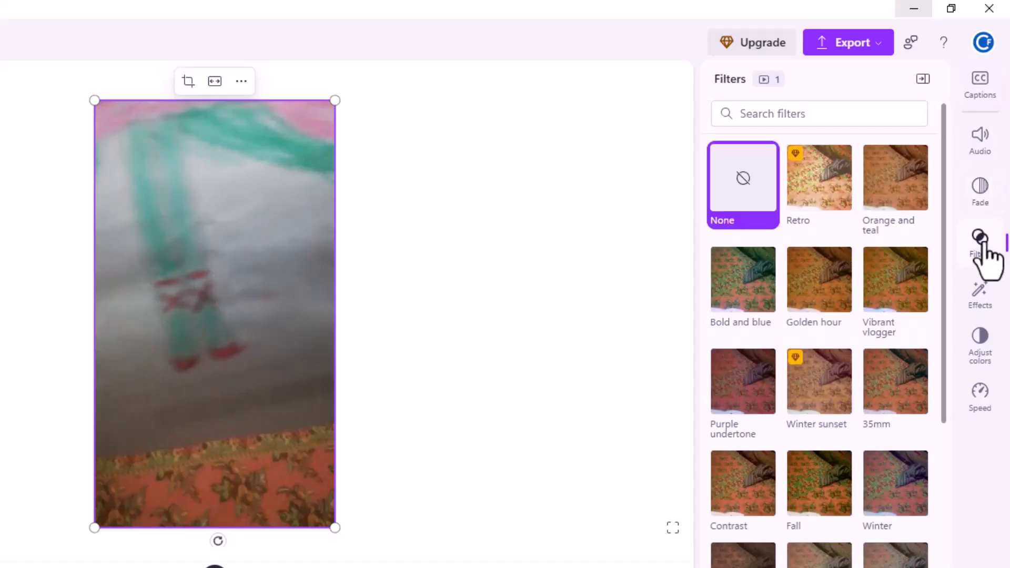
View the clip's effects, colour adjustment and speed settings without changing any values
click(986, 305)
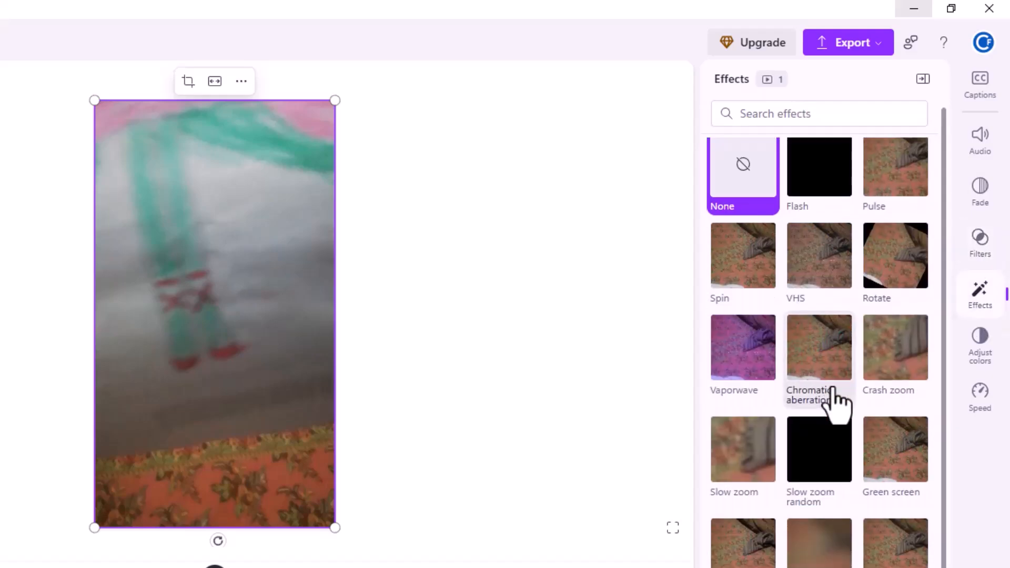
scroll(925, 361, down, 3)
click(972, 348)
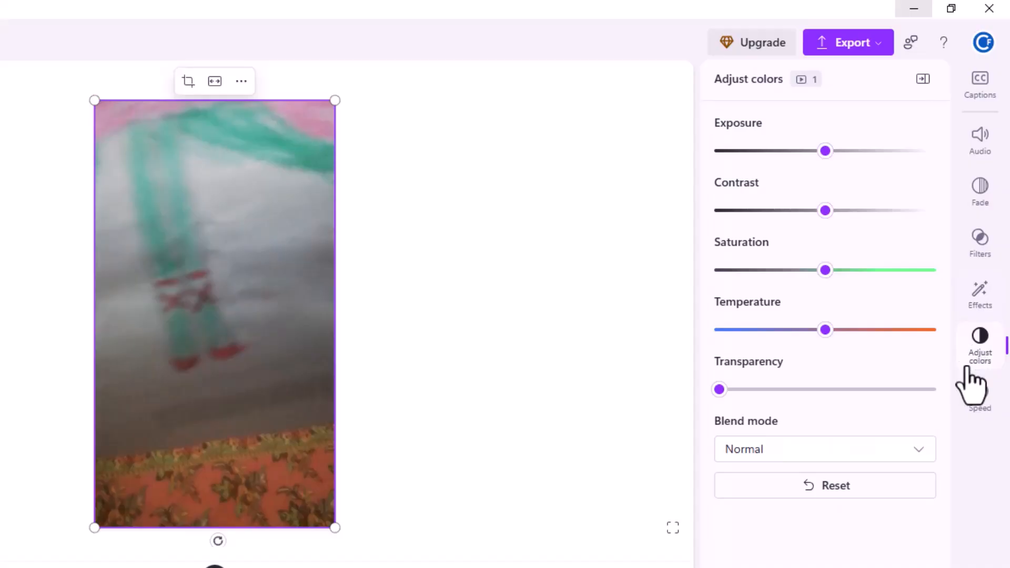
click(973, 395)
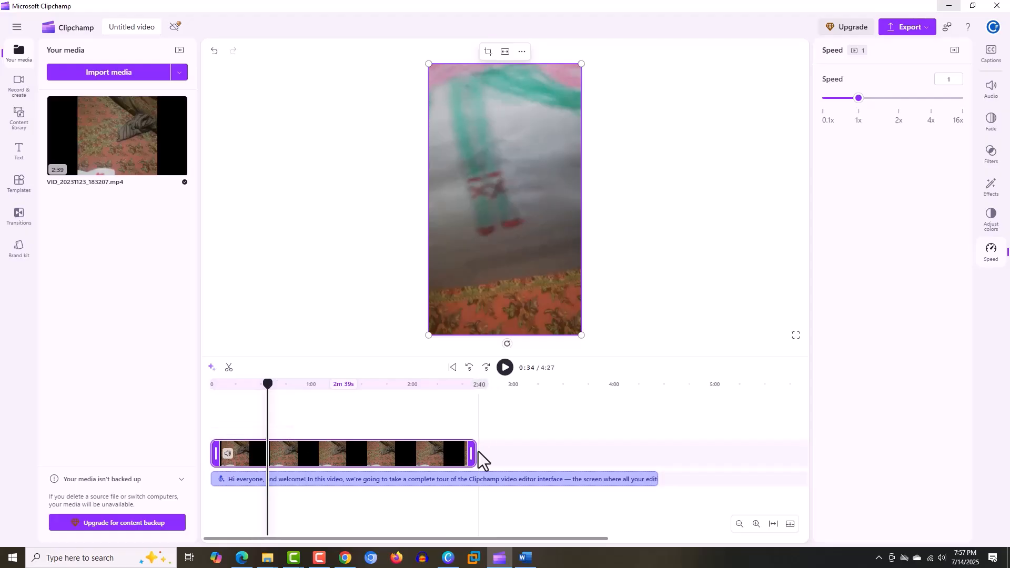
Try to extend the video clip's end on the timeline, and split the video and voiceover clips at 1:55
drag(480, 450, 532, 460)
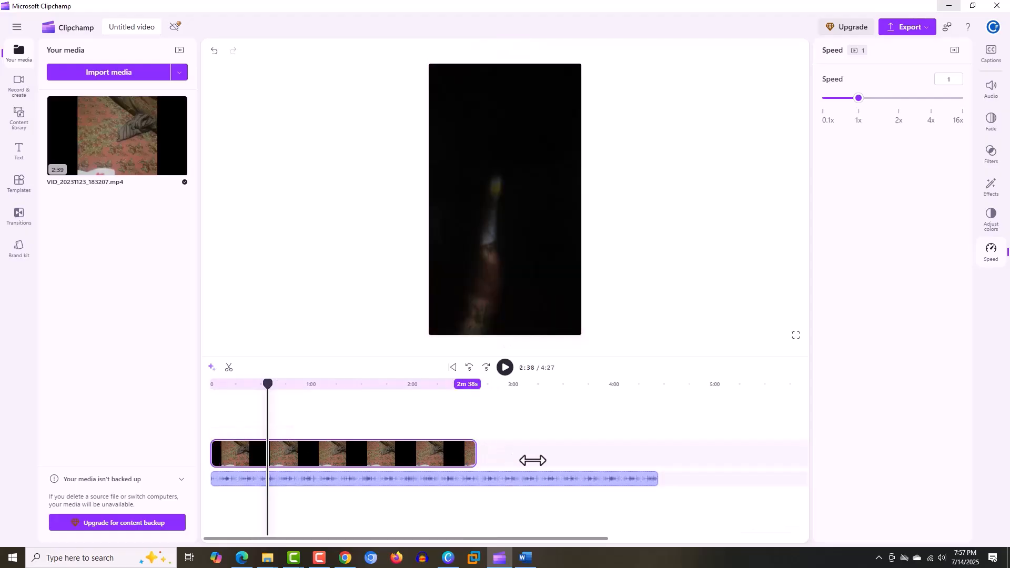
click(532, 461)
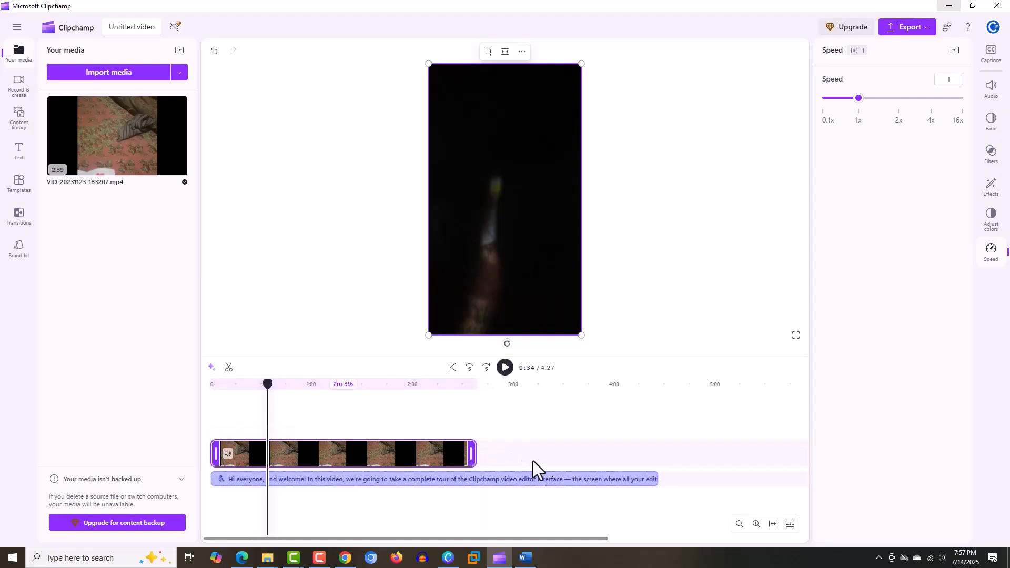
click(433, 461)
click(405, 396)
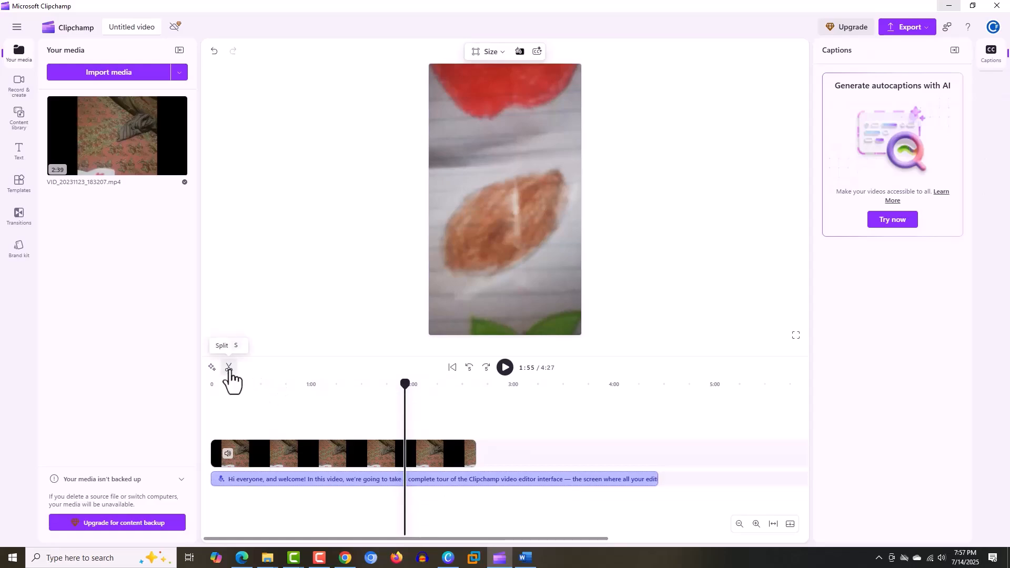
click(229, 368)
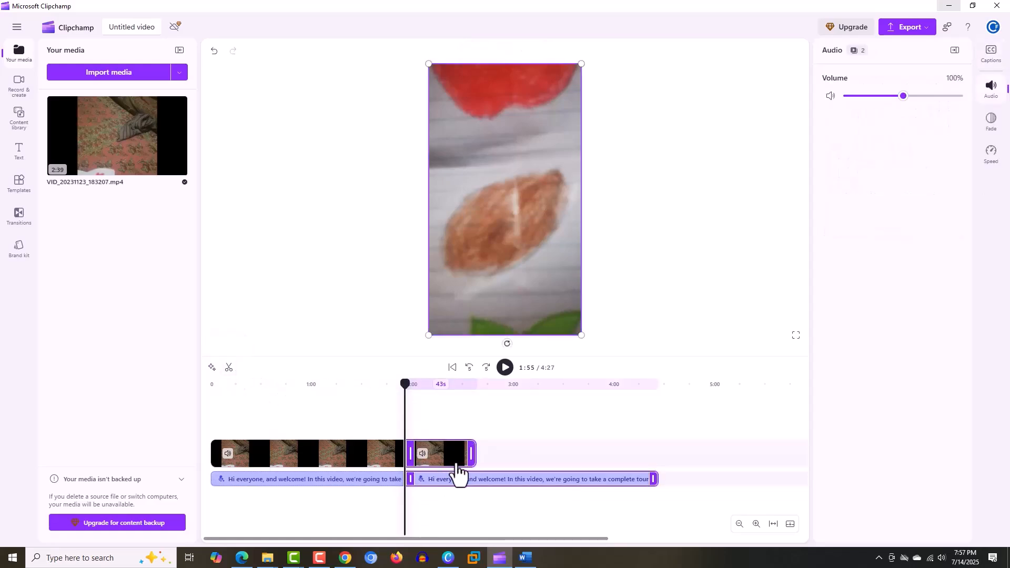
Scrub the playhead through the second part to 2:30 and 2:27, and back to before the split
drag(406, 382, 465, 394)
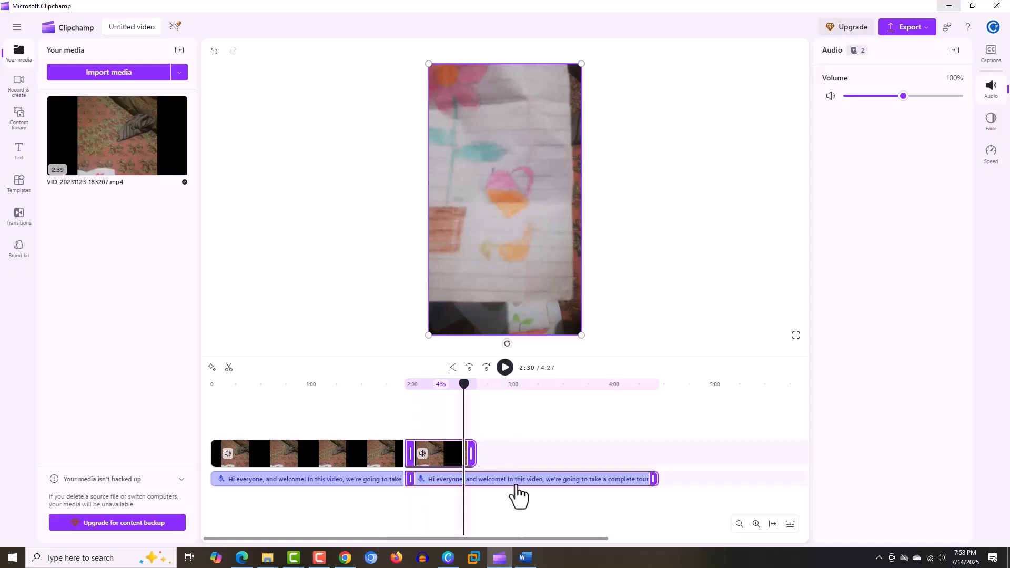
click(459, 388)
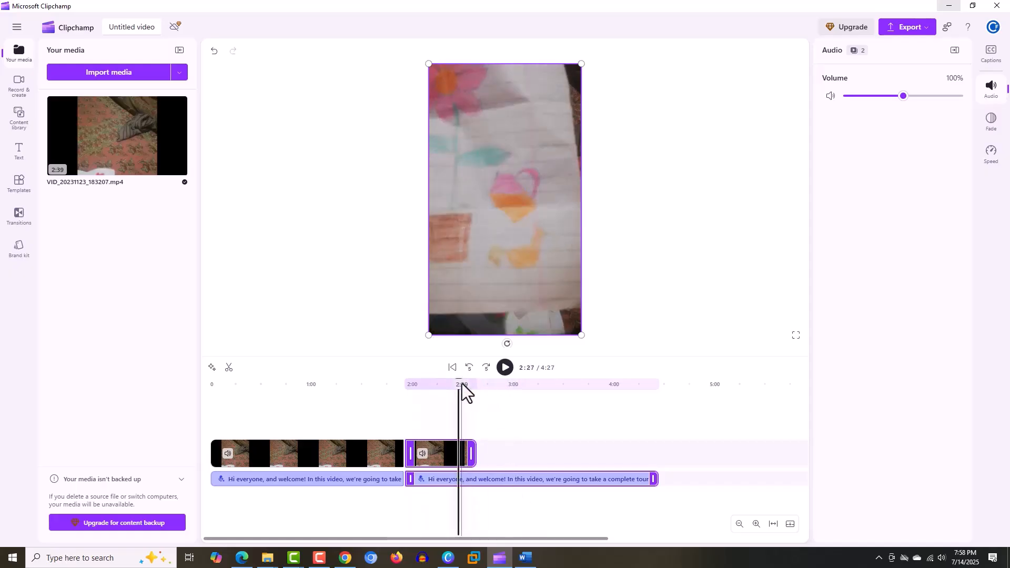
drag(459, 389, 388, 397)
click(390, 384)
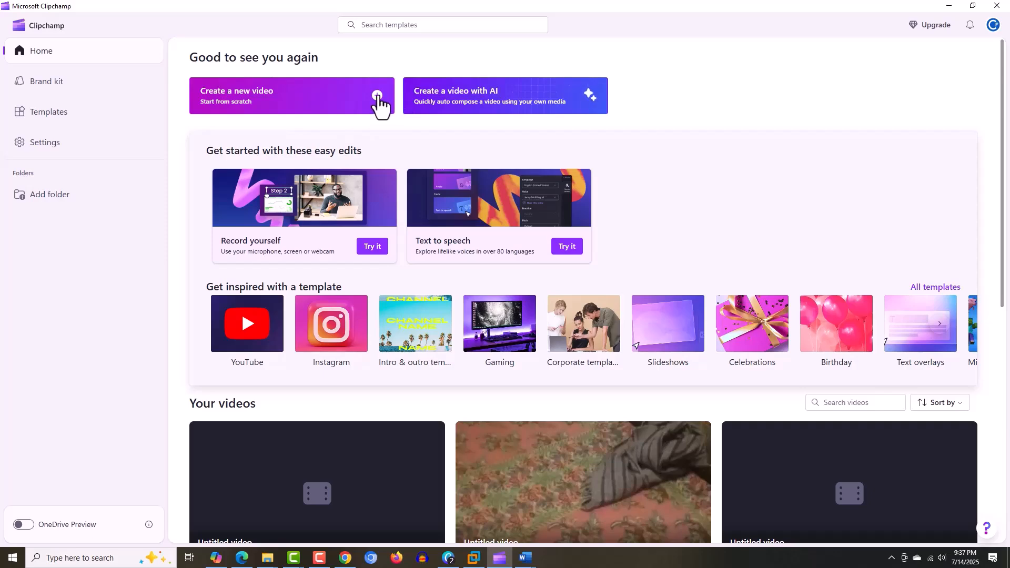
Create a new video from scratch, and view the file browser for importing media without choosing a file
click(378, 99)
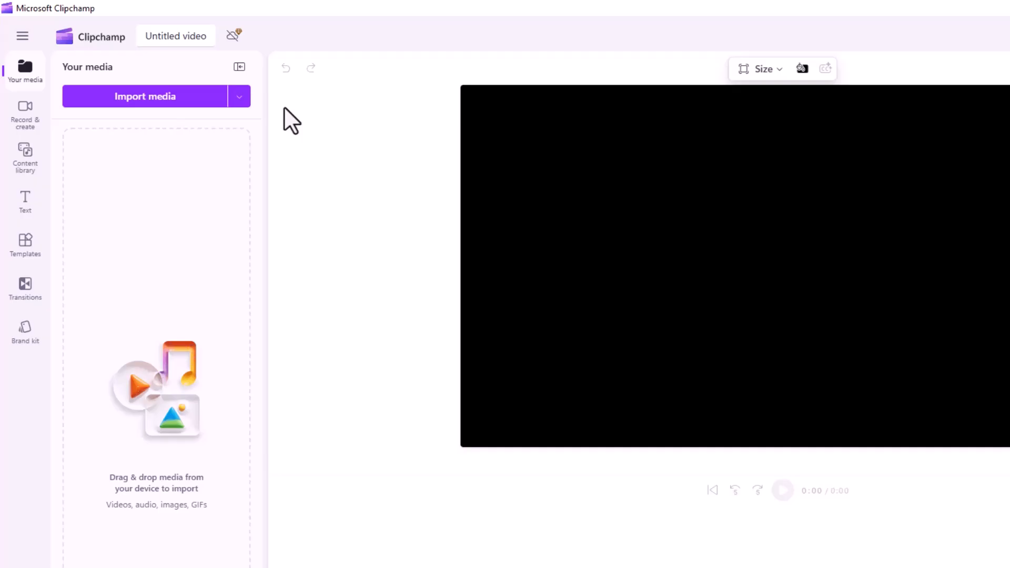
click(238, 99)
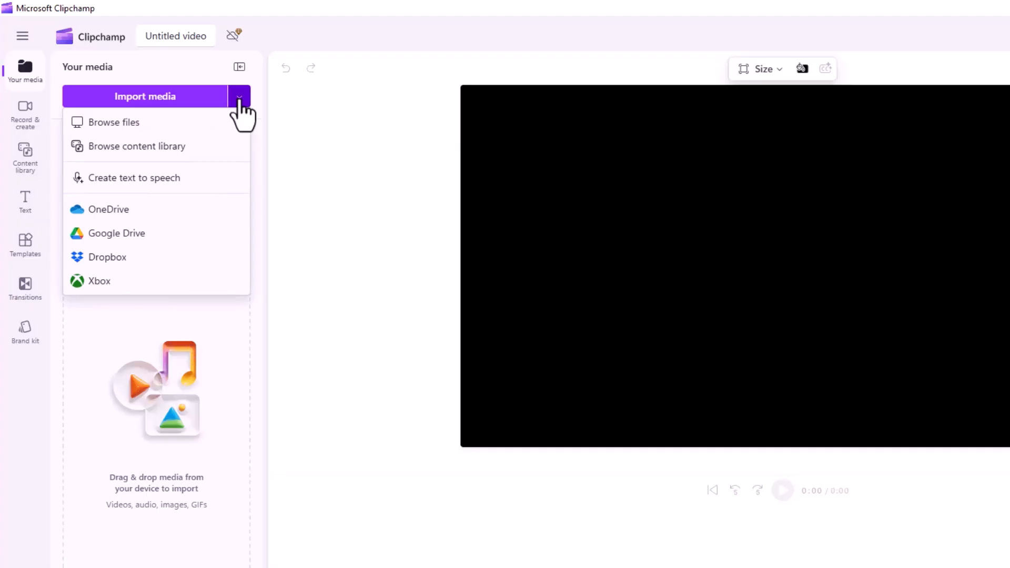
click(216, 130)
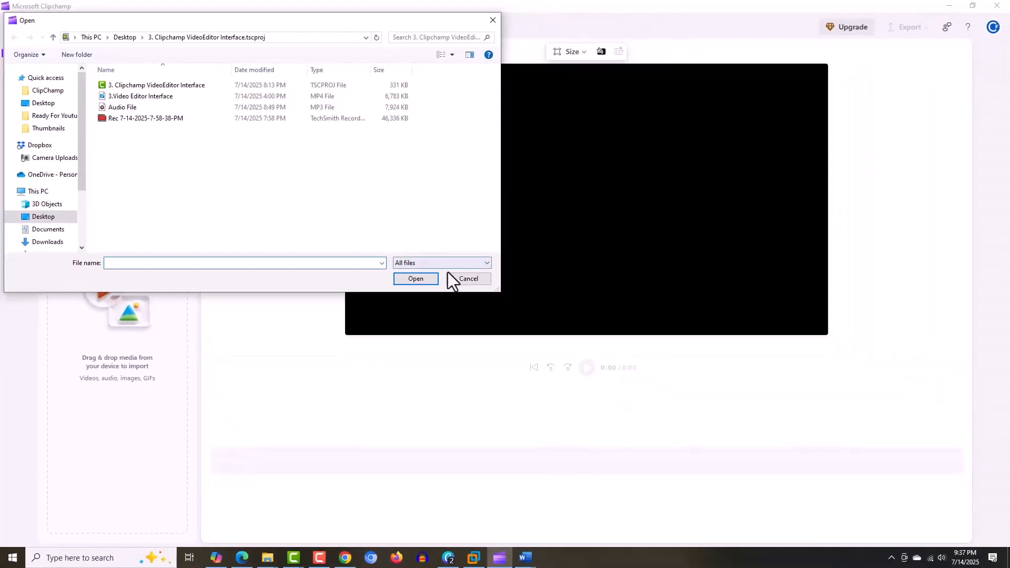
click(463, 280)
View the content library, text-to-speech and cloud storage sources available for importing media
click(236, 105)
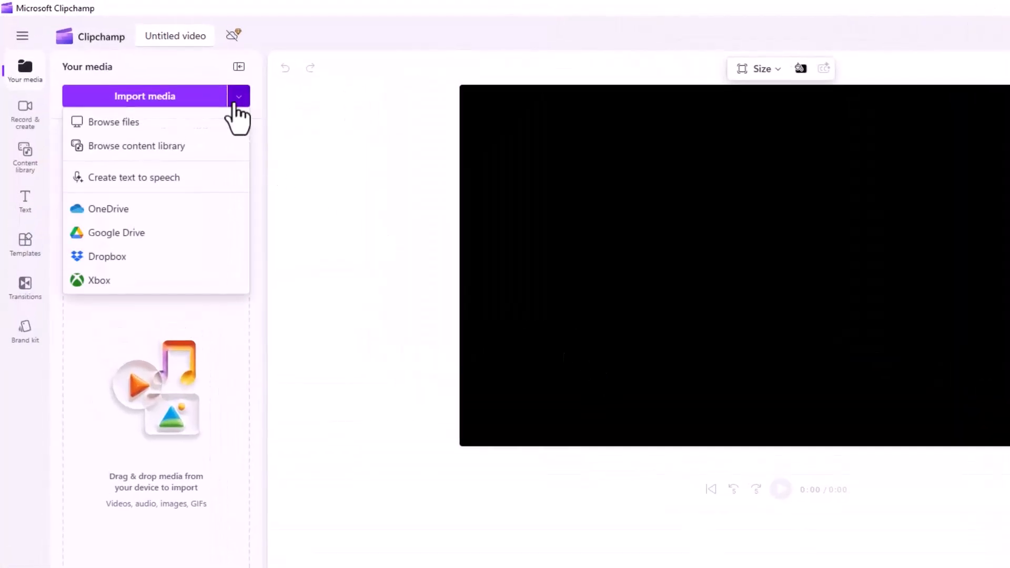
click(203, 154)
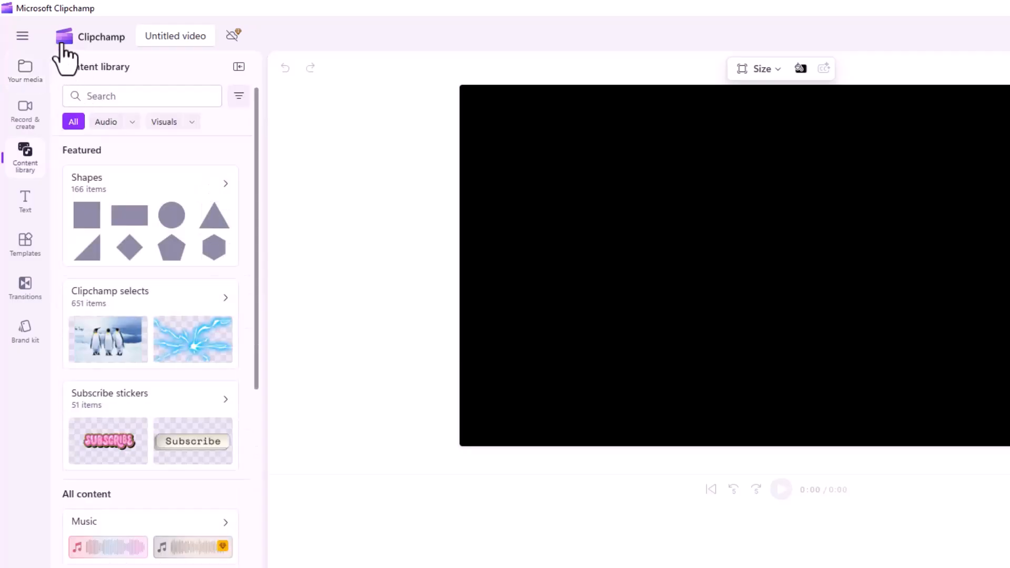
click(239, 97)
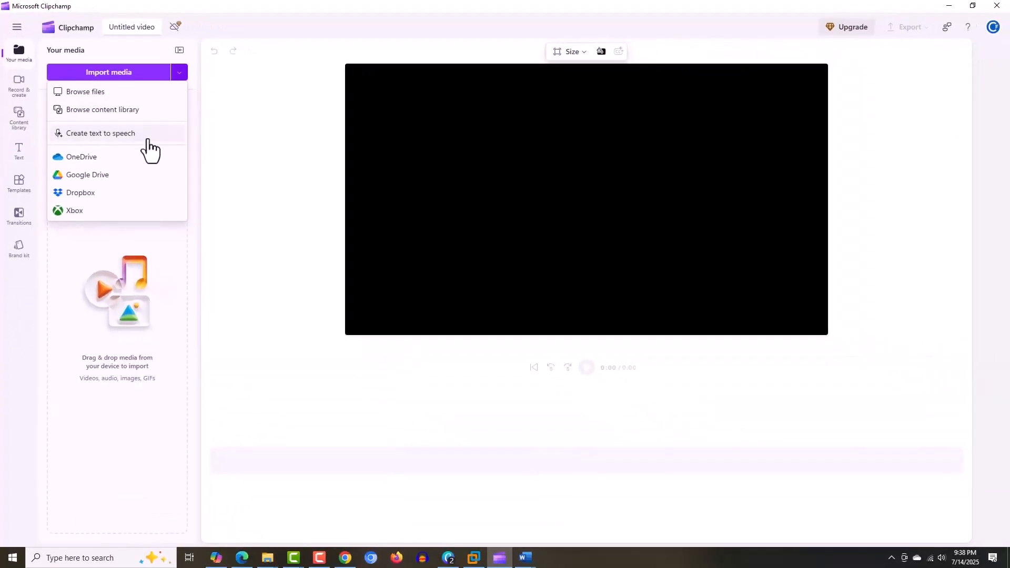
click(148, 139)
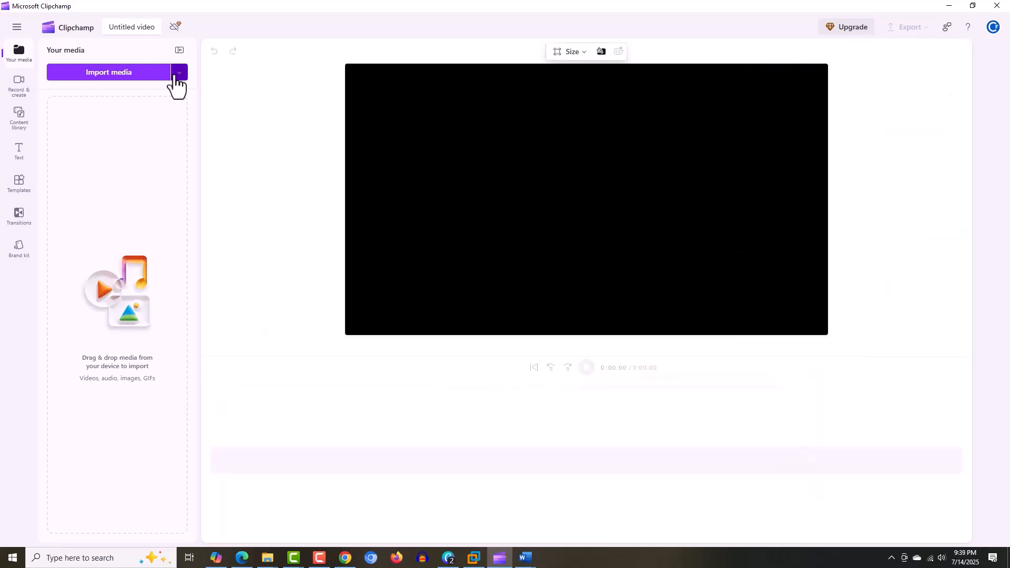
click(178, 74)
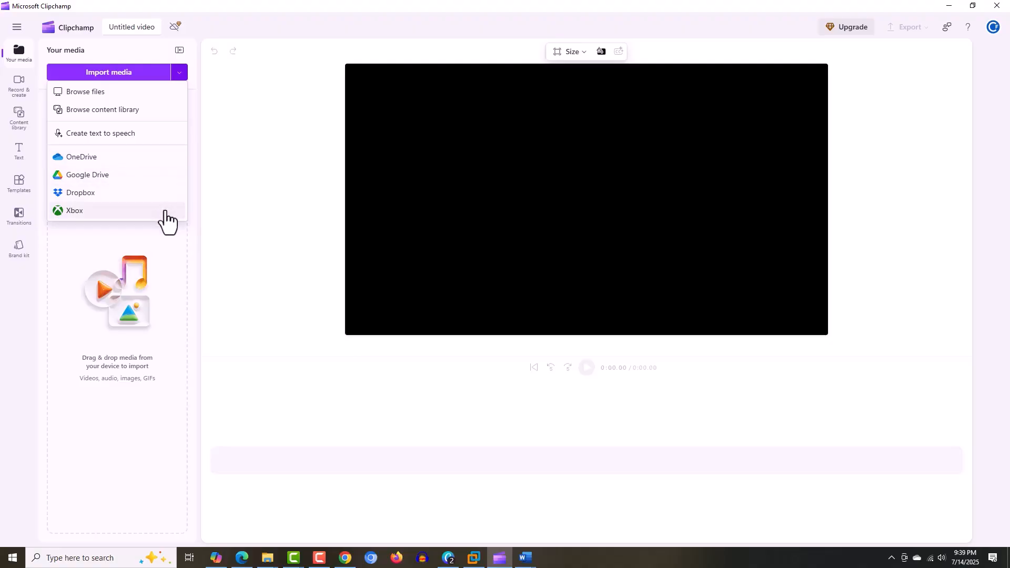
Switch to the browser and view the Microsoft OneDrive and Dropbox tutorial playlists on the Full Course Online YouTube channel
key(alt+Tab)
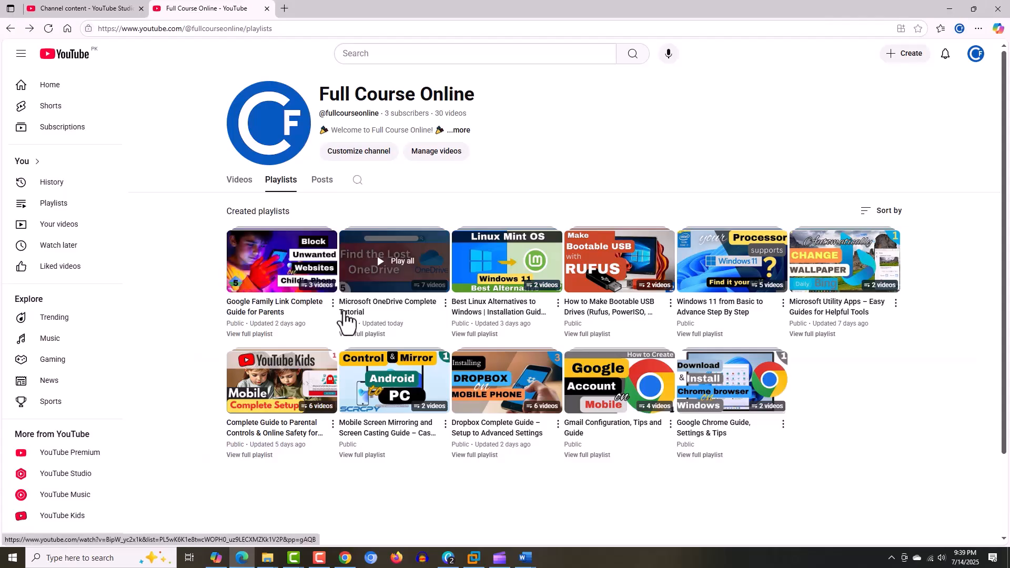
click(345, 314)
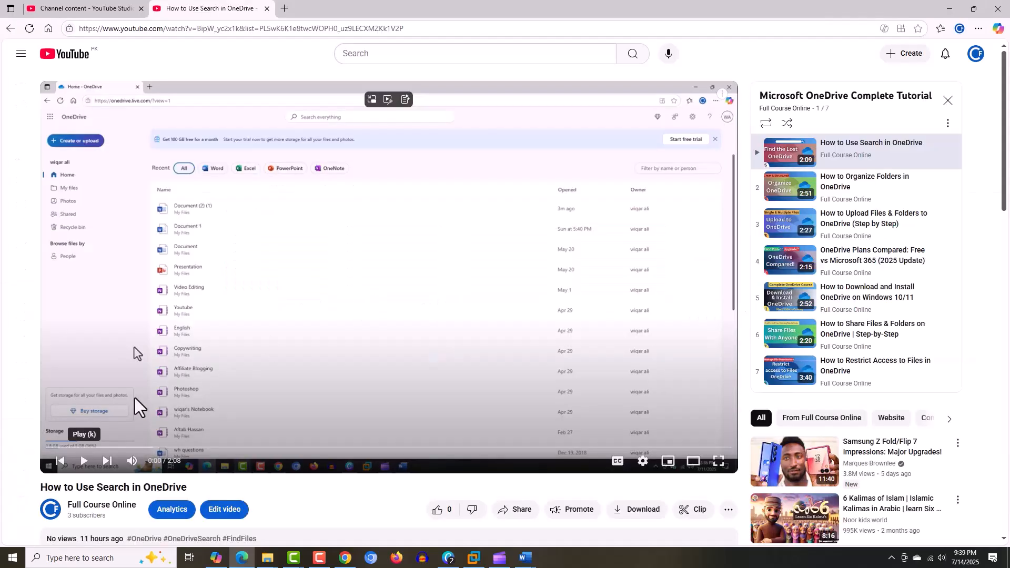
key(alt+Left)
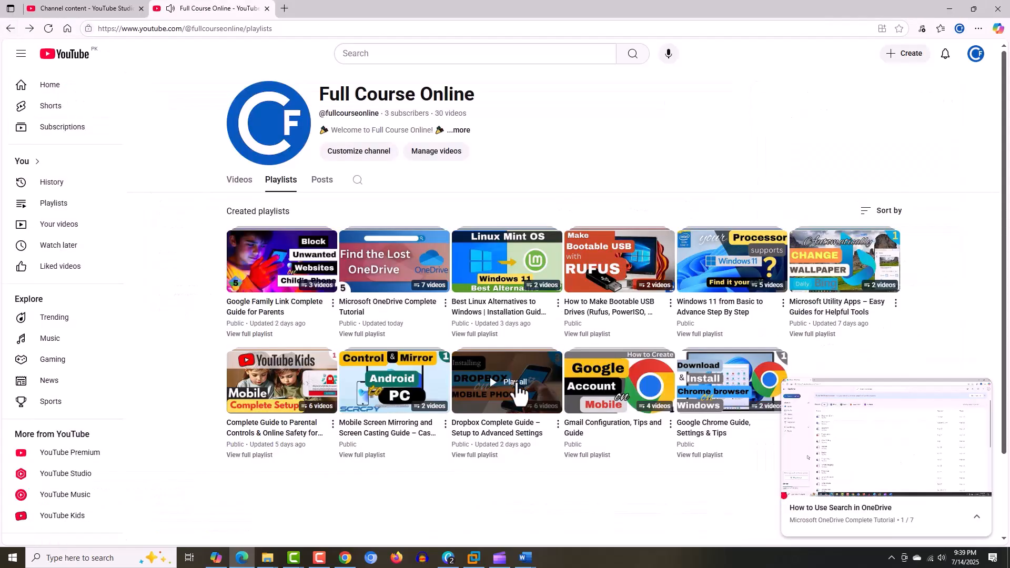
click(511, 433)
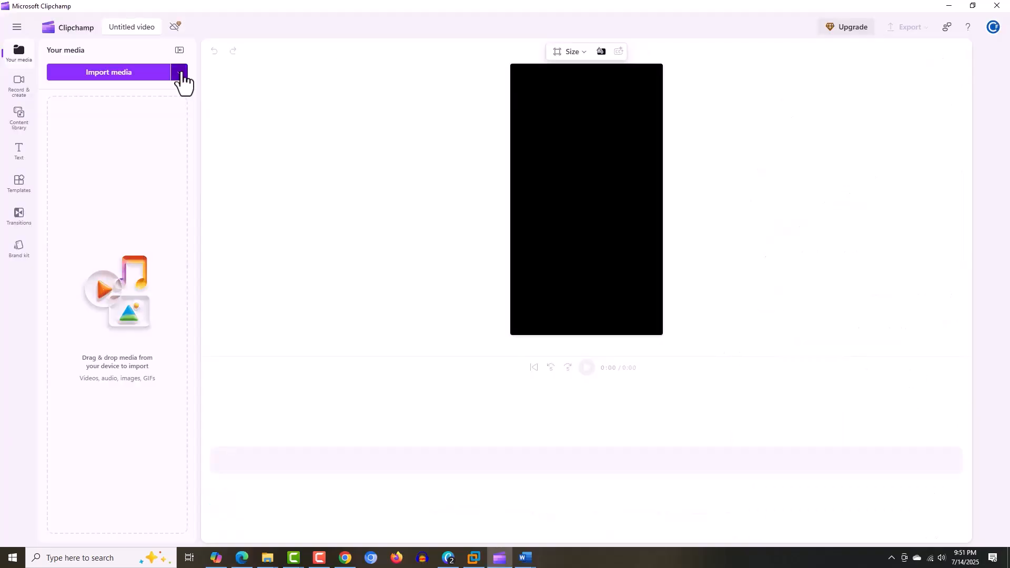
Switch back to Clipchamp and choose Google Drive as the media import source
click(180, 75)
click(152, 176)
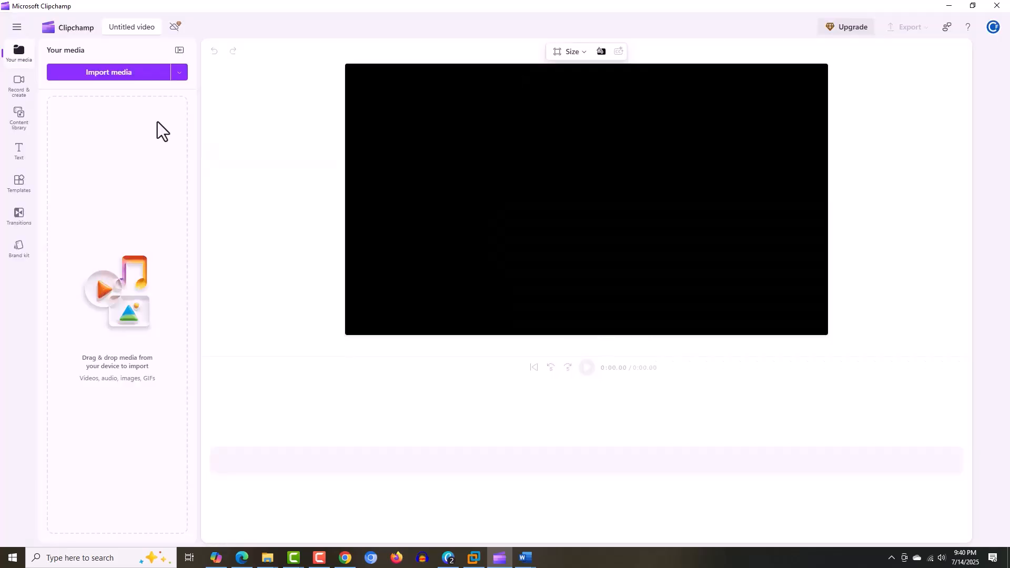
Import "Video File" from the Desktop folder into the project's media
click(135, 73)
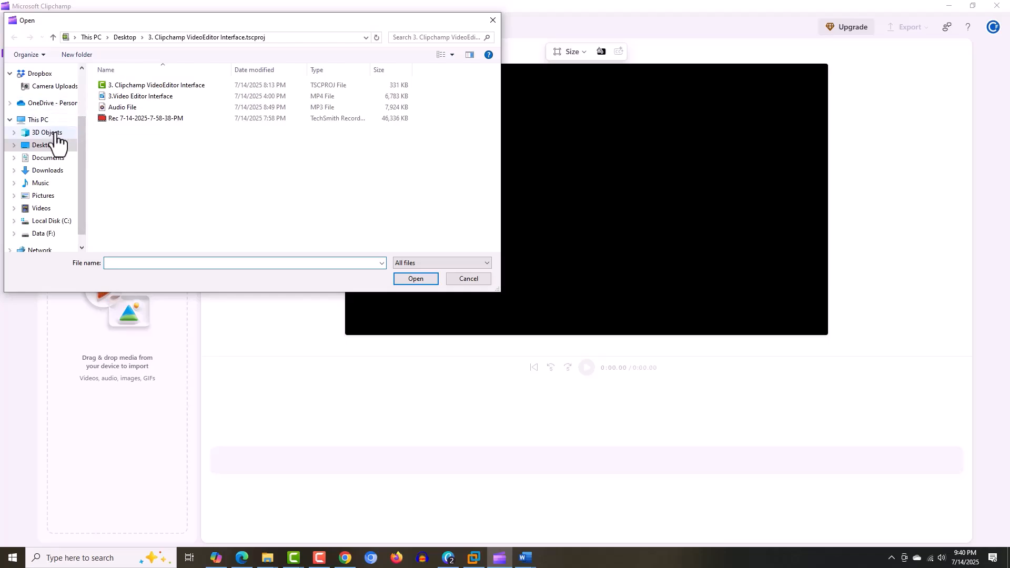
click(61, 235)
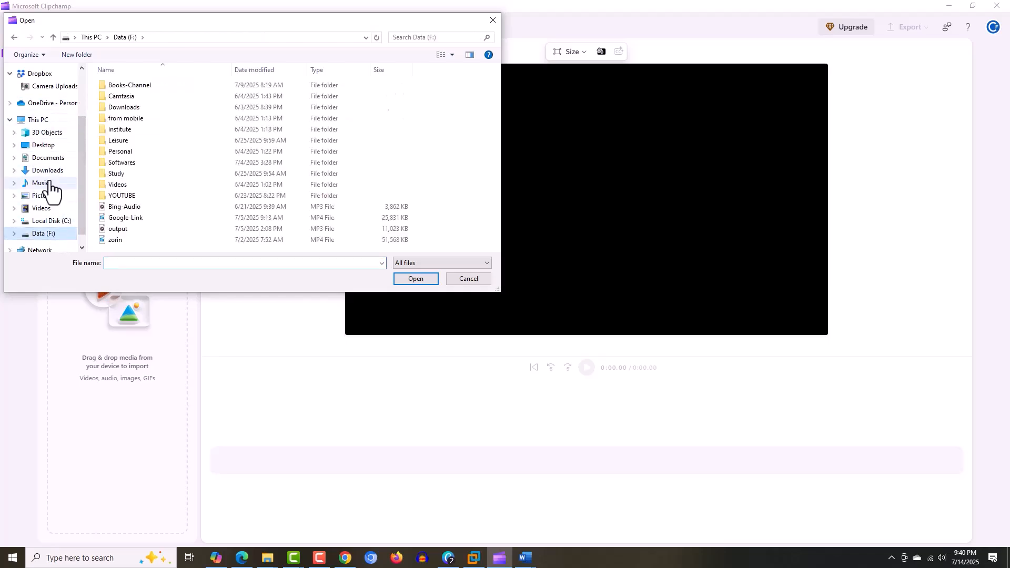
click(44, 145)
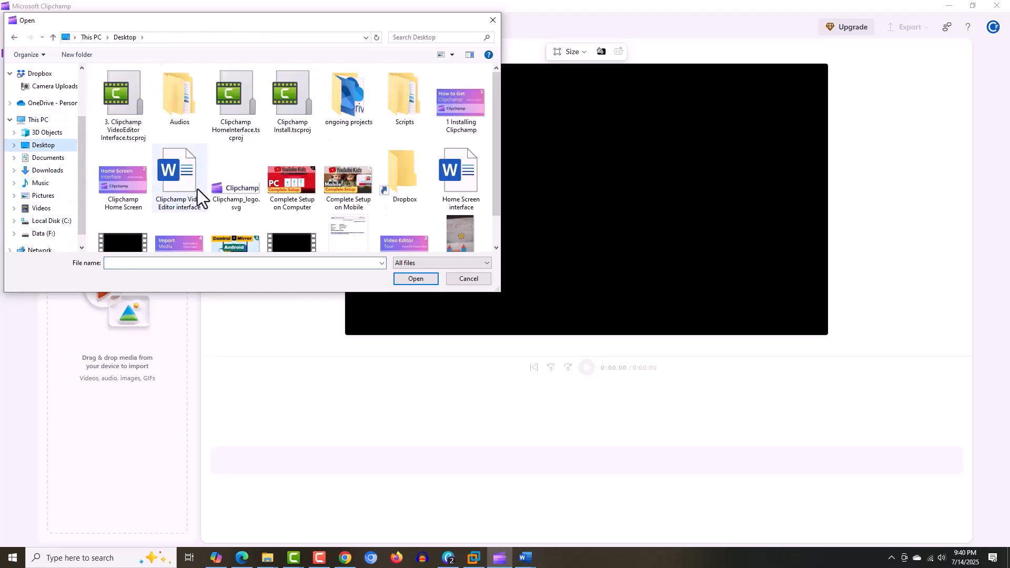
scroll(338, 232, down, 1)
click(459, 204)
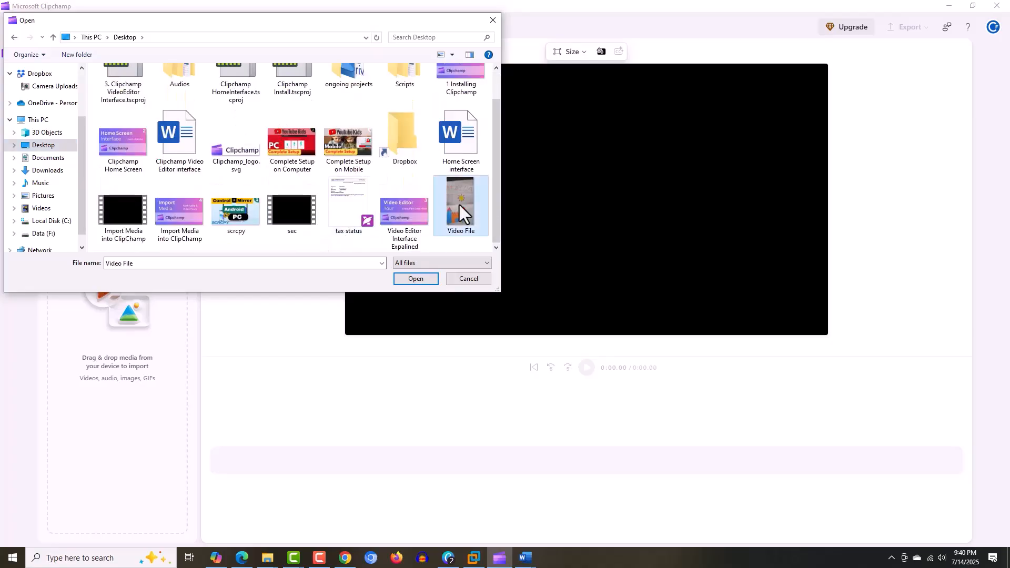
click(419, 278)
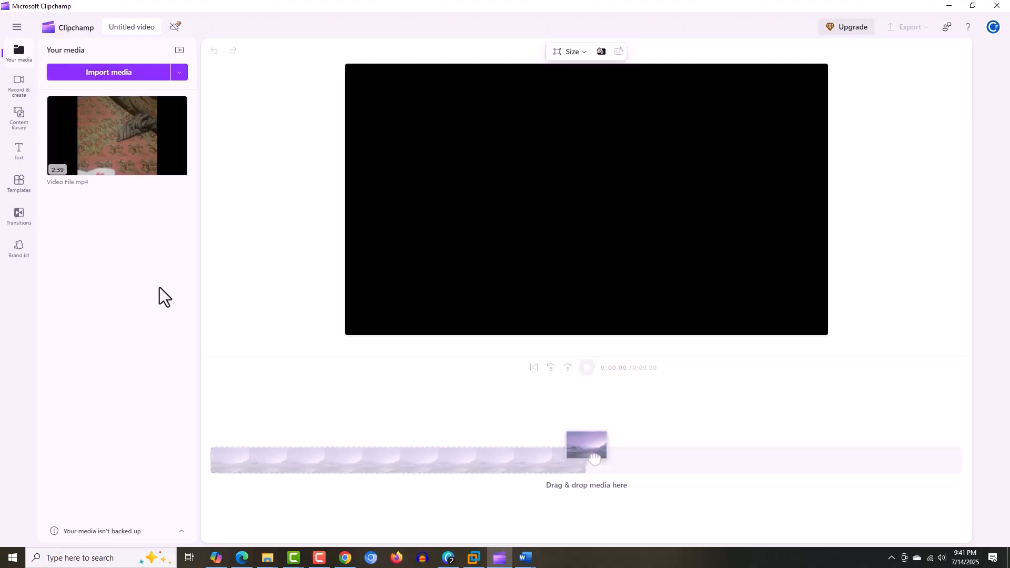
Add Video File.mp4 to the start of the timeline and preview it at 1:21 and 1:49
mouse_move(119, 137)
drag(119, 137, 288, 467)
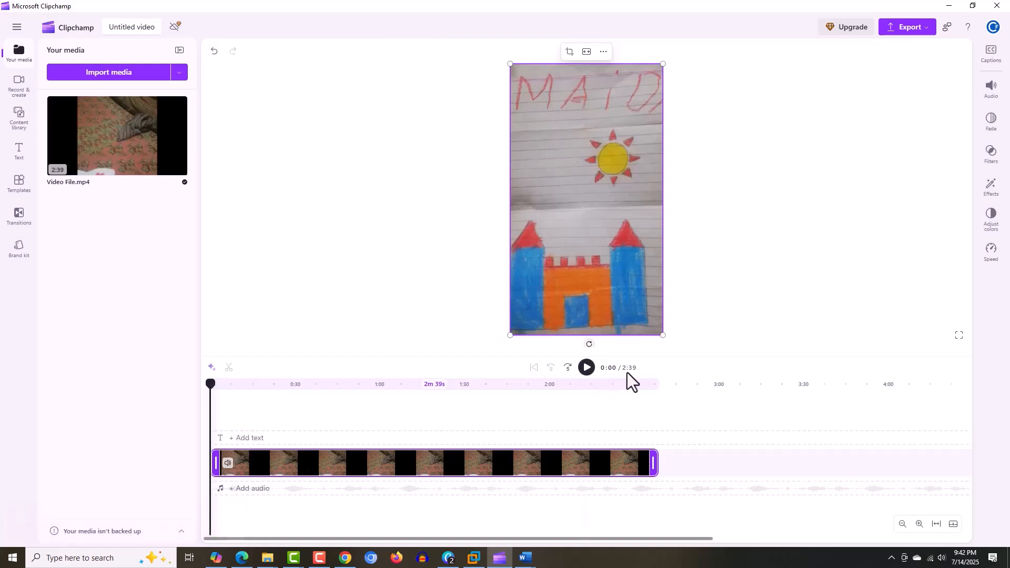
click(440, 397)
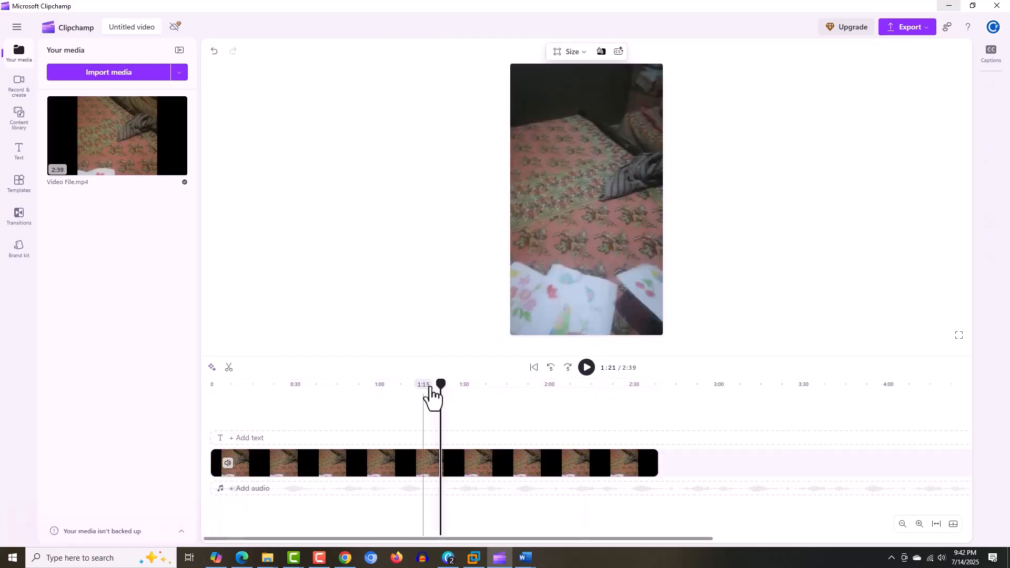
click(521, 400)
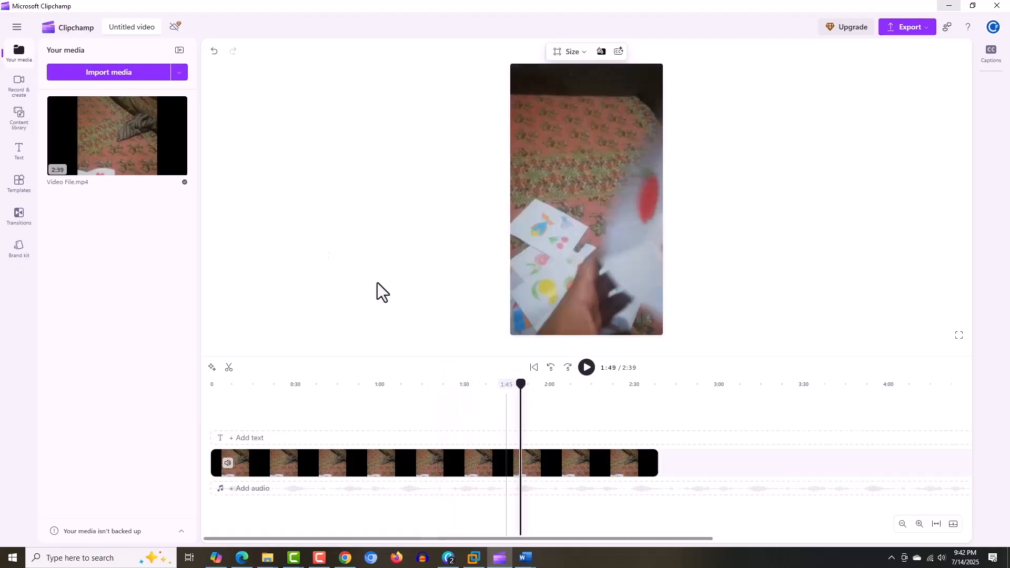
Import the Audio File MP3 from the "3. Clipchamp VideoEditor Interface.tscproj" folder on the Desktop into the project's media
click(109, 79)
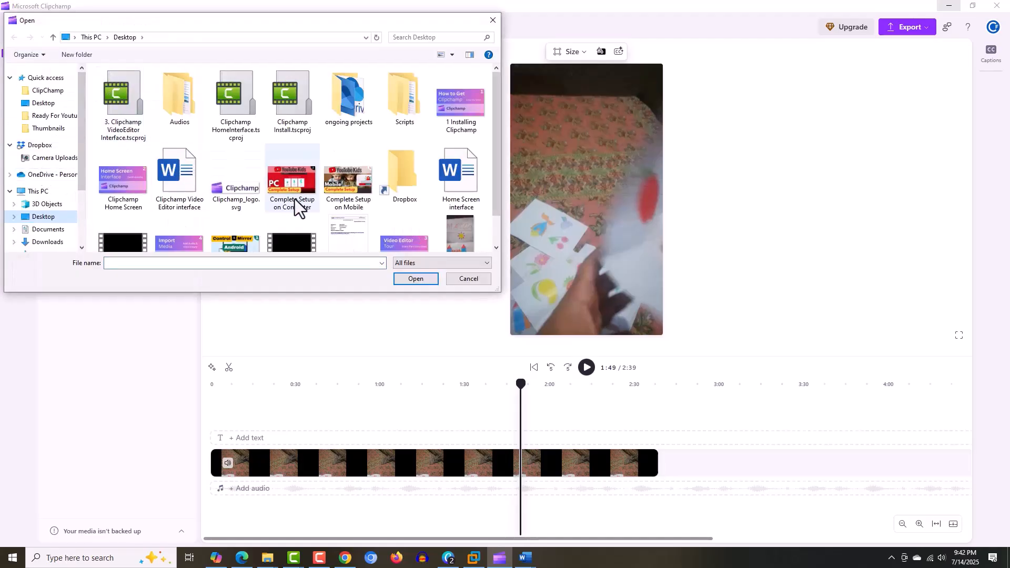
scroll(295, 207, down, 1)
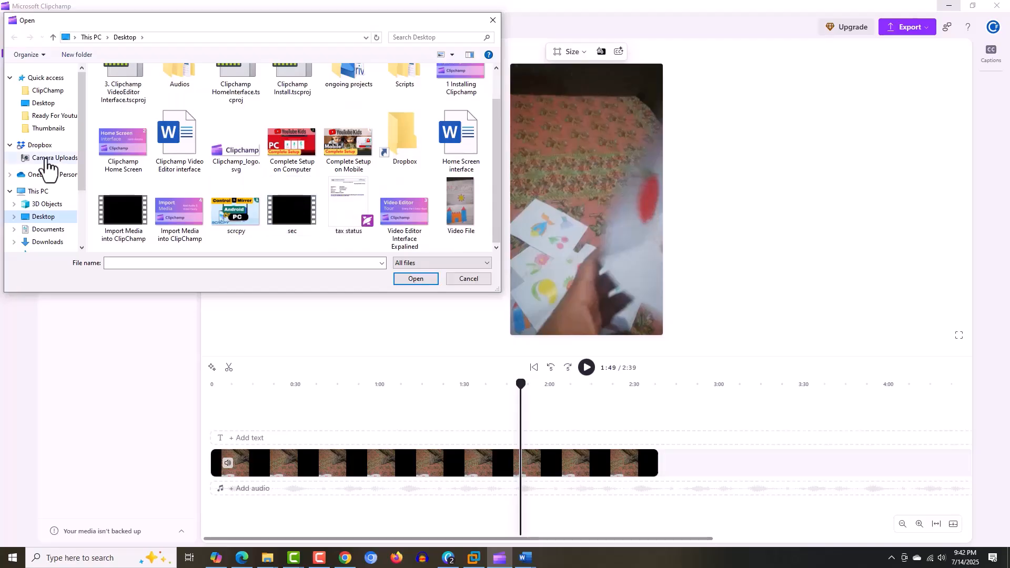
scroll(171, 158, up, 1)
double_click(139, 108)
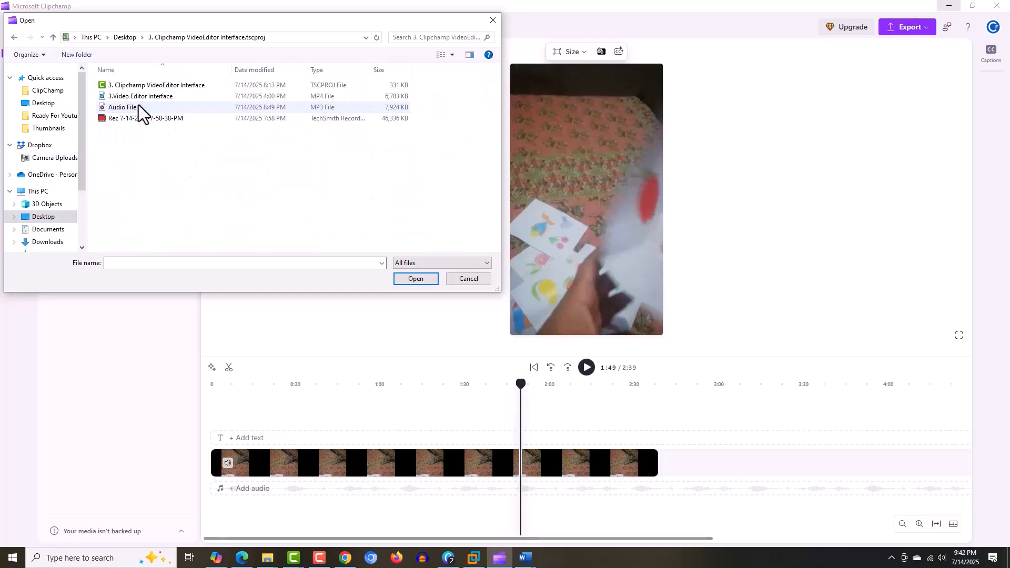
click(129, 109)
click(427, 278)
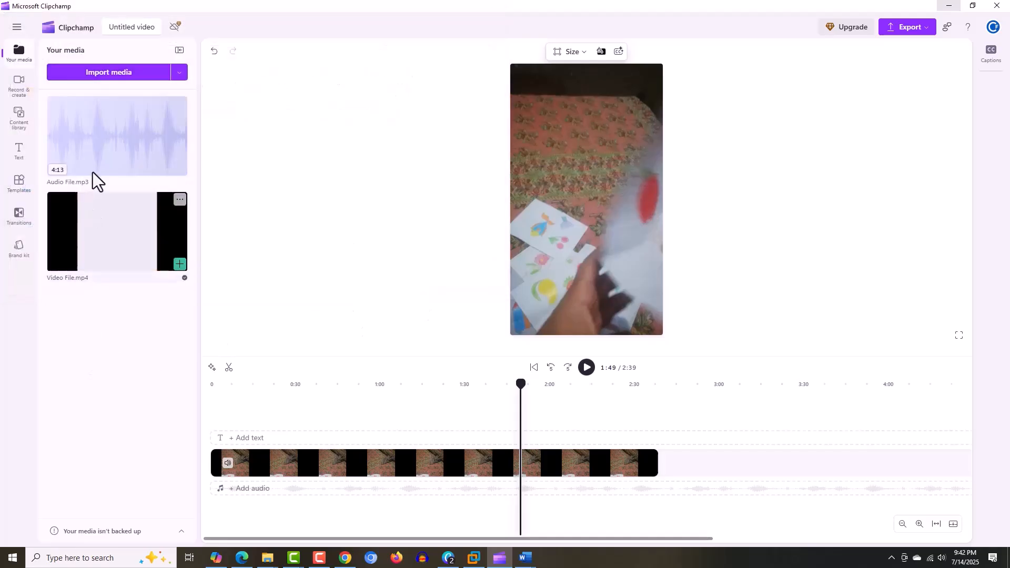
Add Audio File.mp3 to the start of the audio track below the video and play the project from 0:43
drag(96, 153, 239, 494)
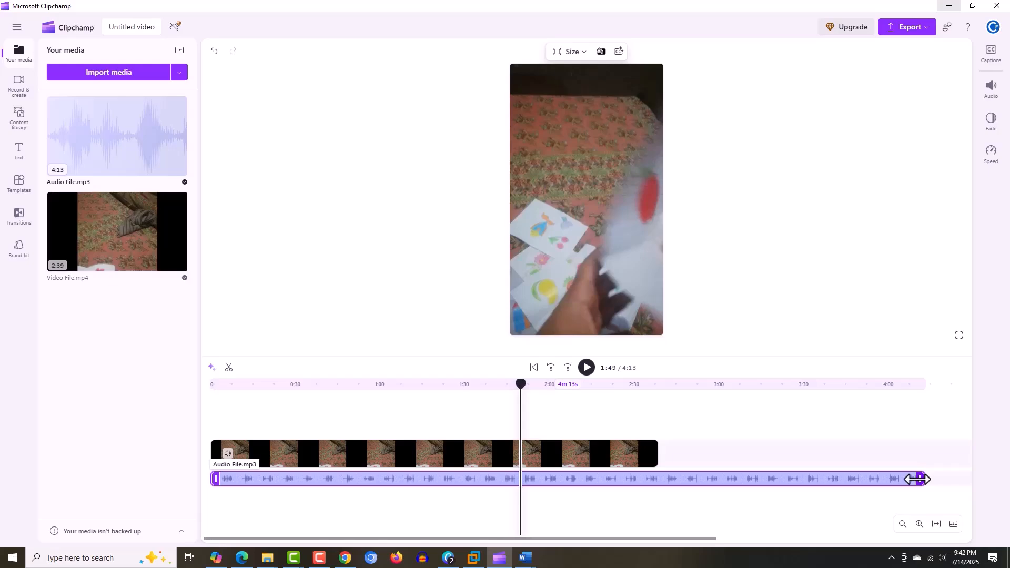
drag(521, 387, 336, 386)
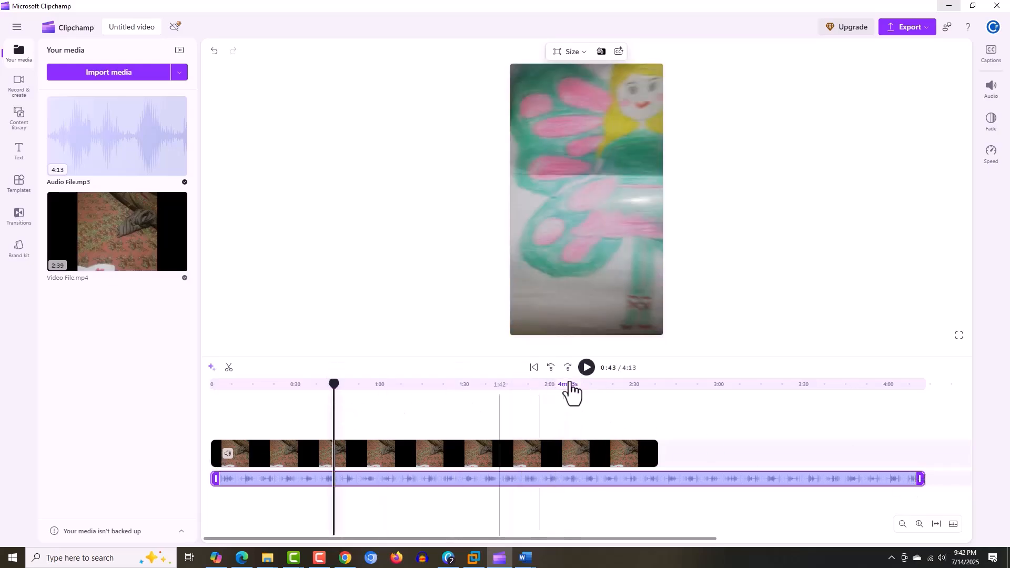
click(588, 369)
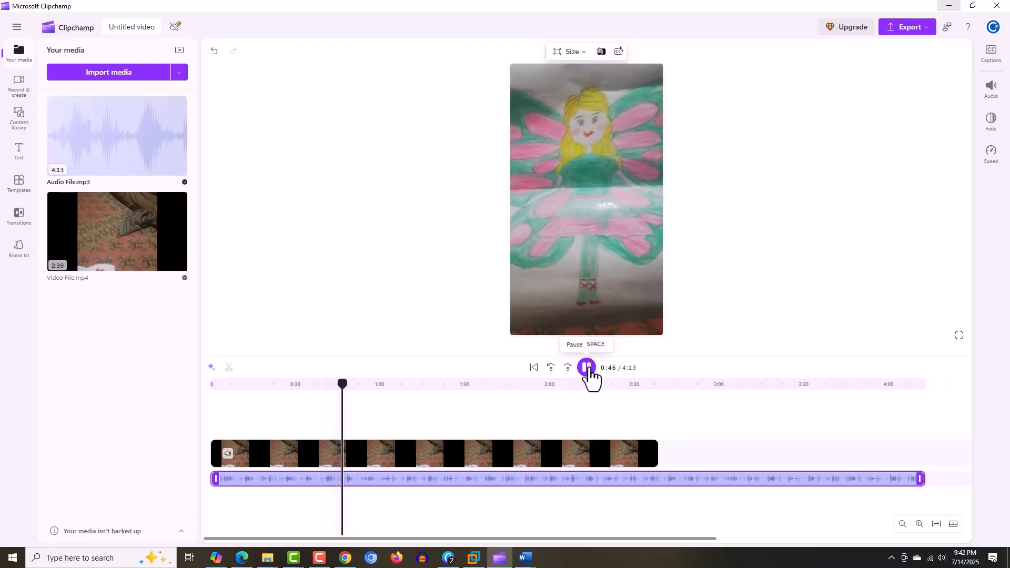
click(588, 369)
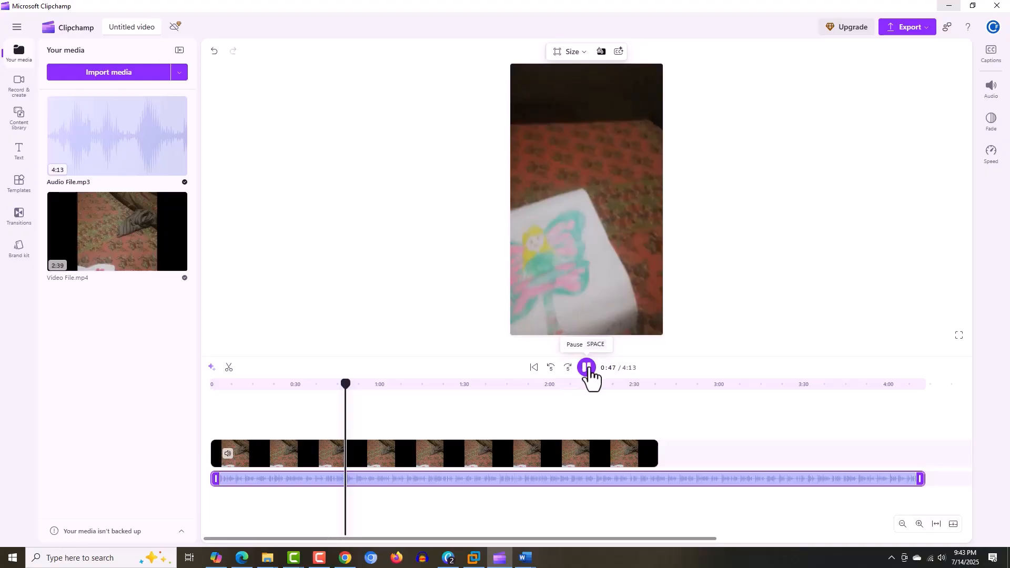
click(588, 369)
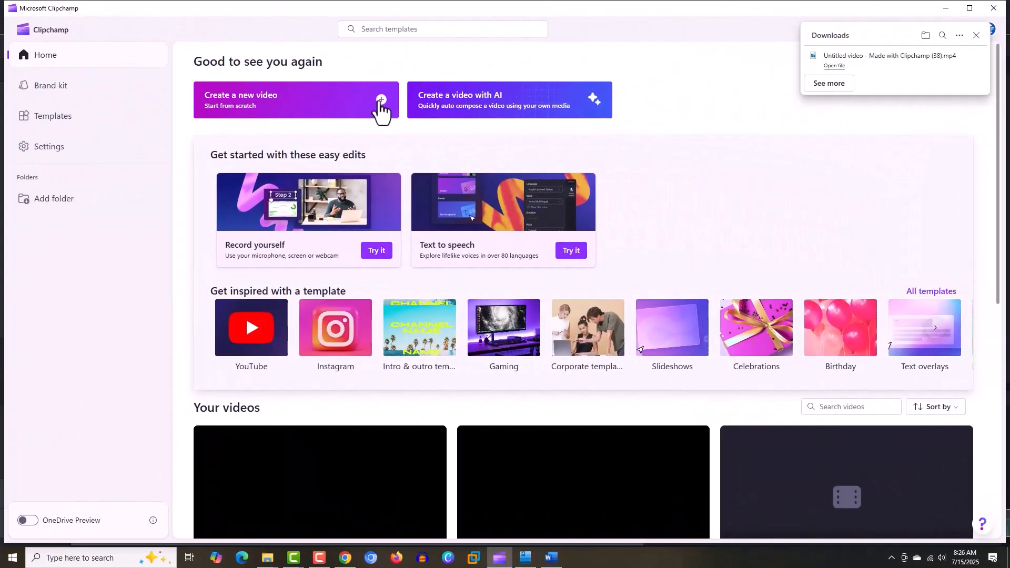
Create a new video and place the mountingISO file imported from the Desktop at the start of its timeline
click(382, 105)
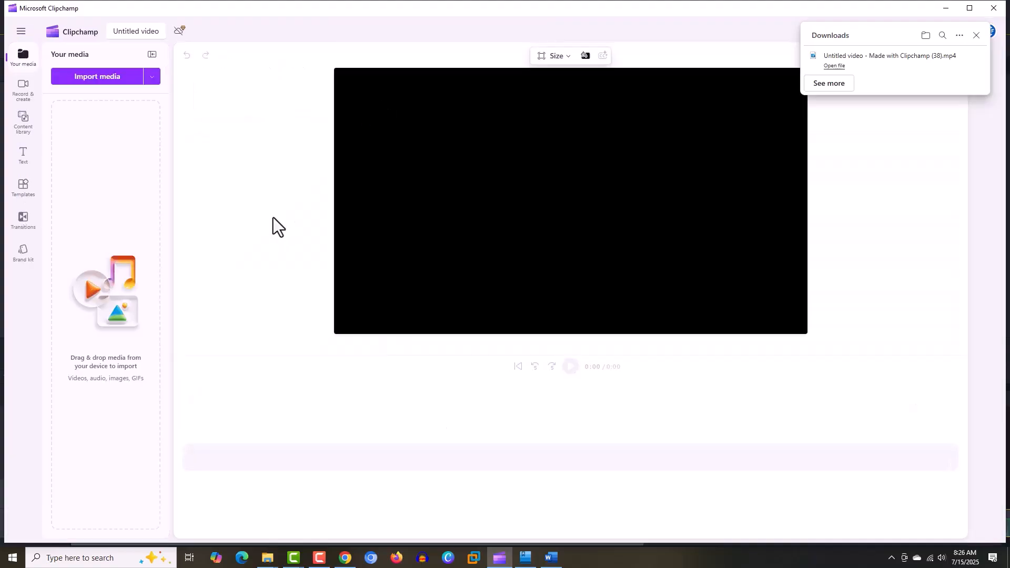
click(120, 85)
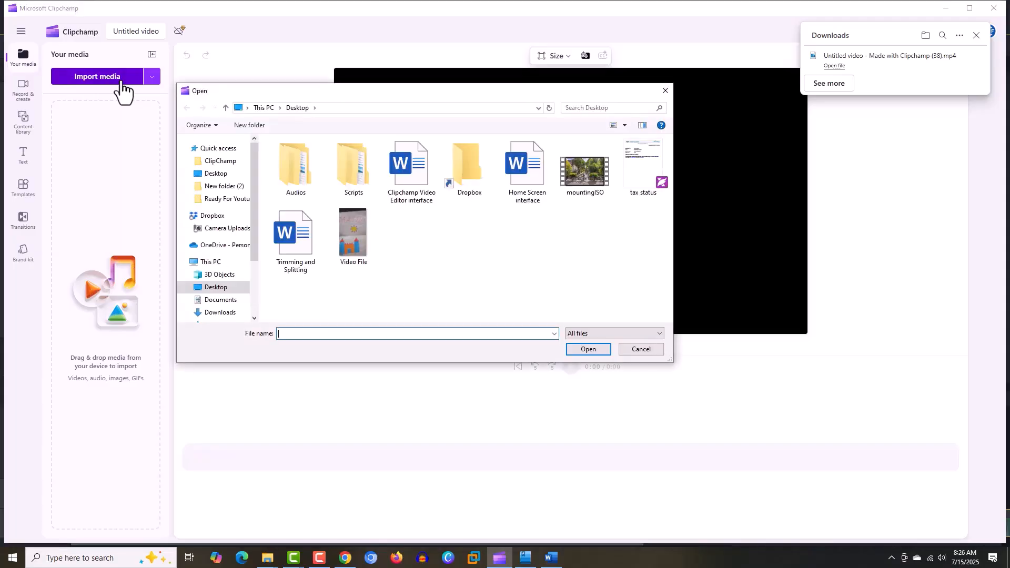
click(577, 181)
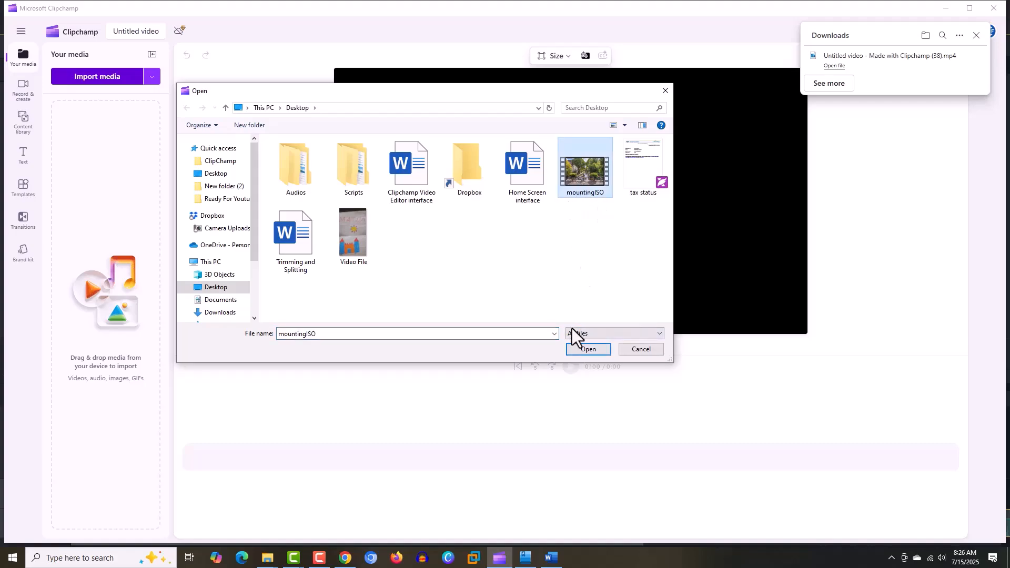
click(584, 349)
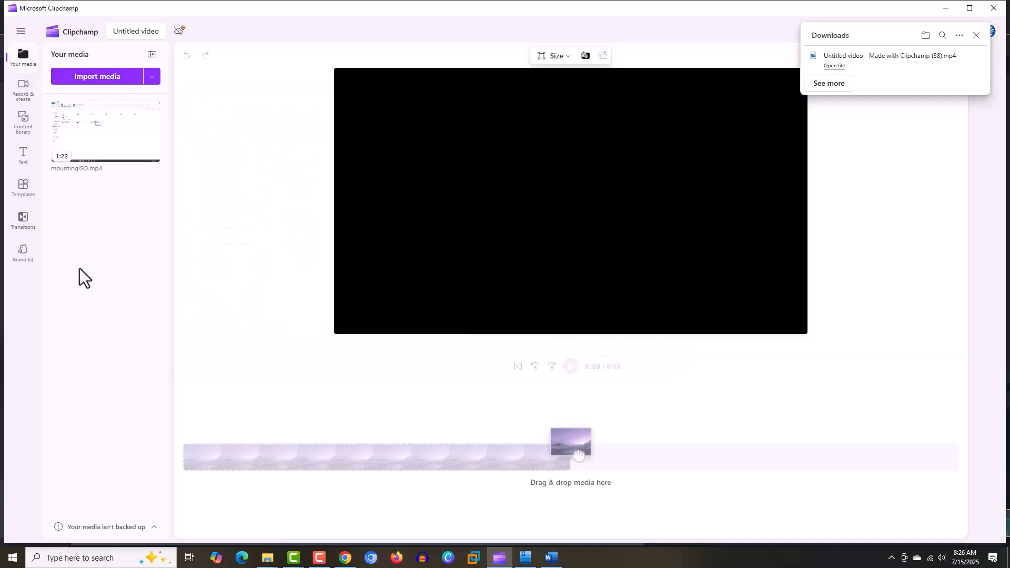
drag(102, 130, 237, 459)
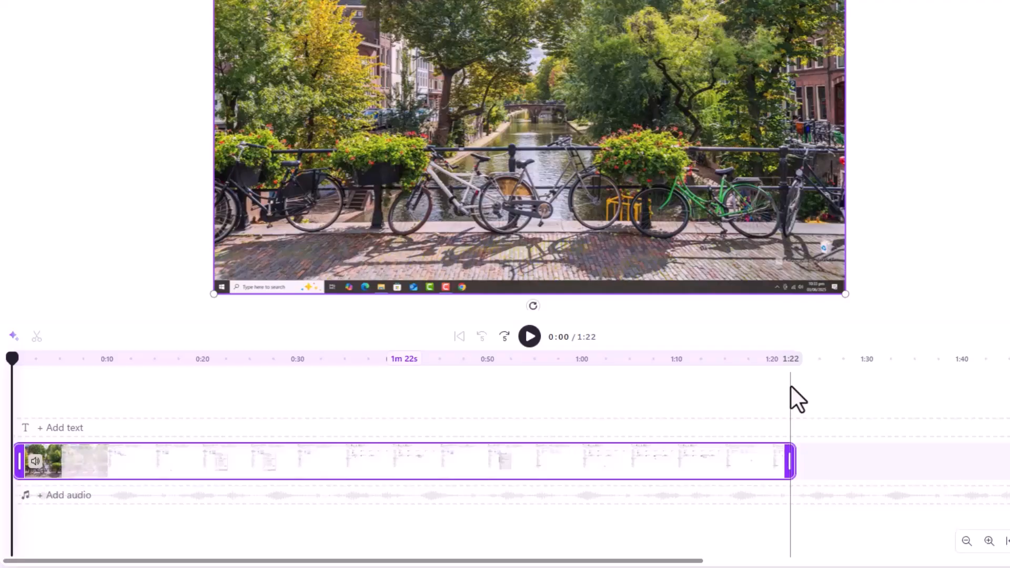
Trim about 5 seconds off the start of the mountingISO.mp4 clip and close the gap before it
drag(15, 358, 100, 387)
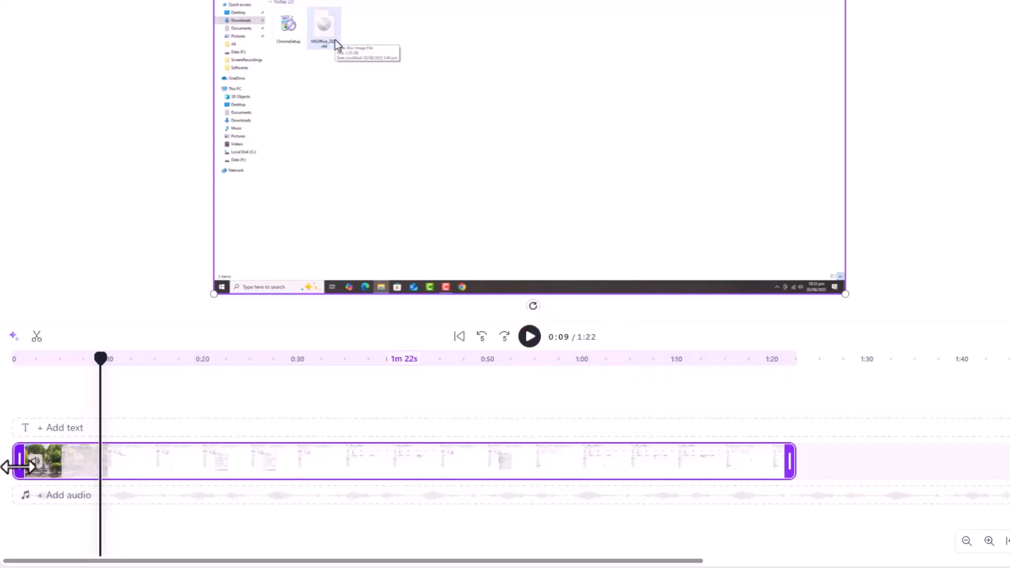
drag(7, 467, 65, 466)
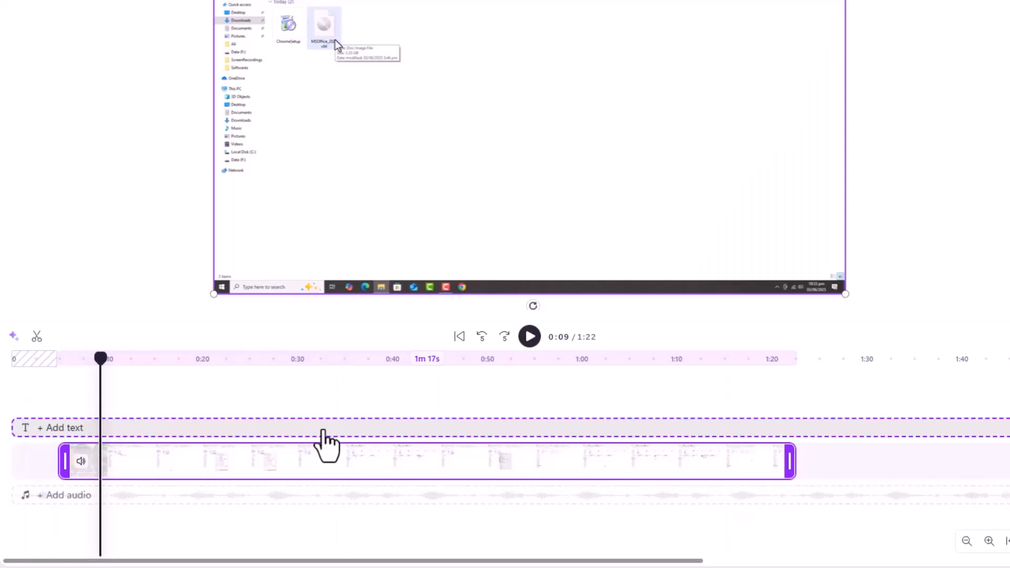
click(35, 463)
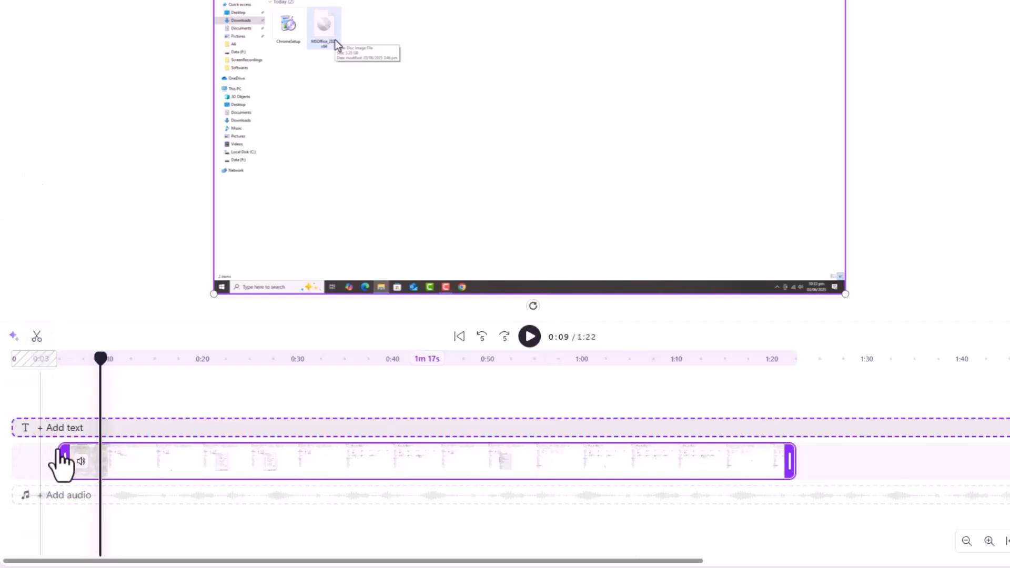
drag(63, 460, 63, 460)
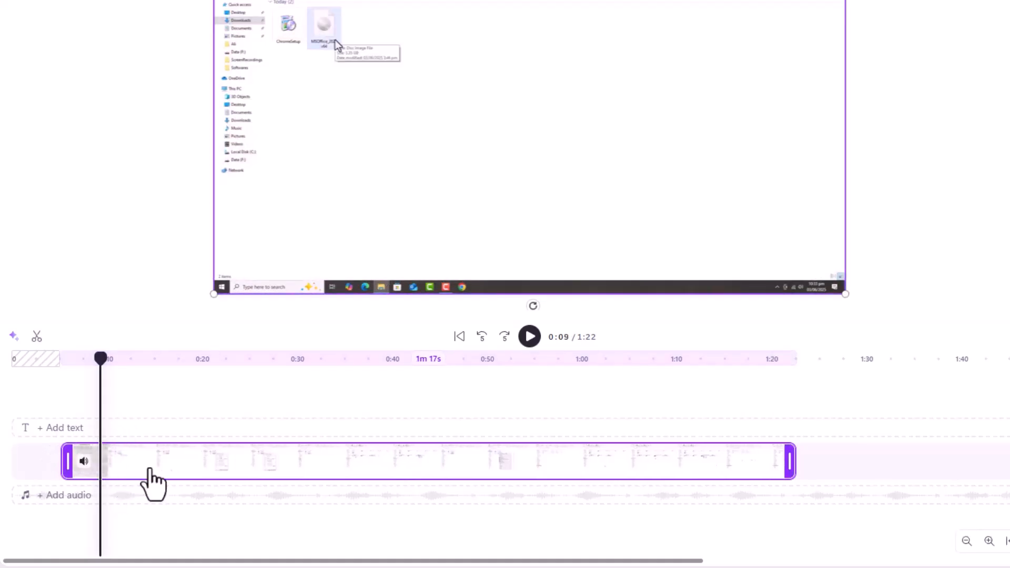
click(116, 473)
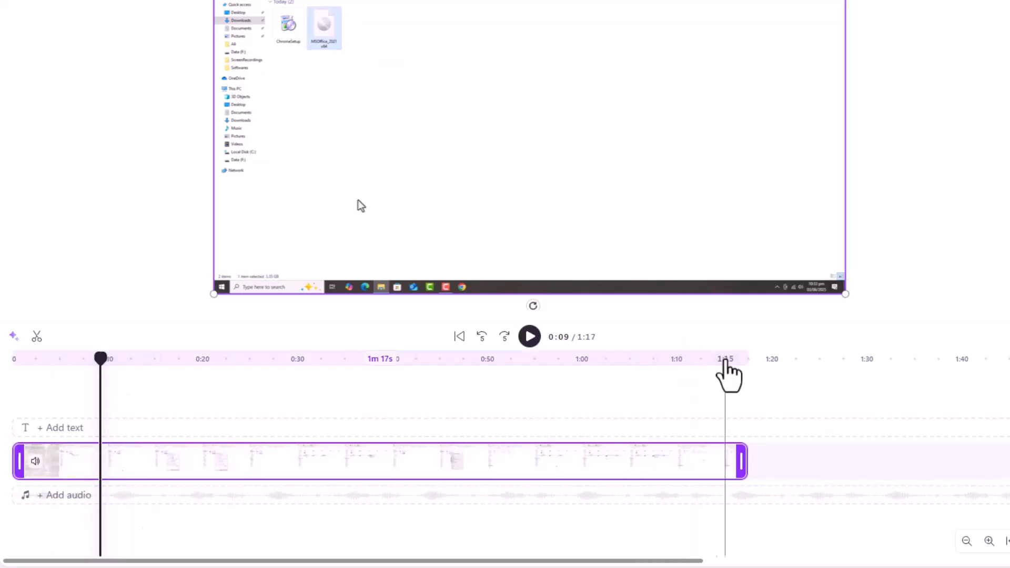
Trim the end of the mountingISO.mp4 clip back to 1:14 on the timeline
click(726, 360)
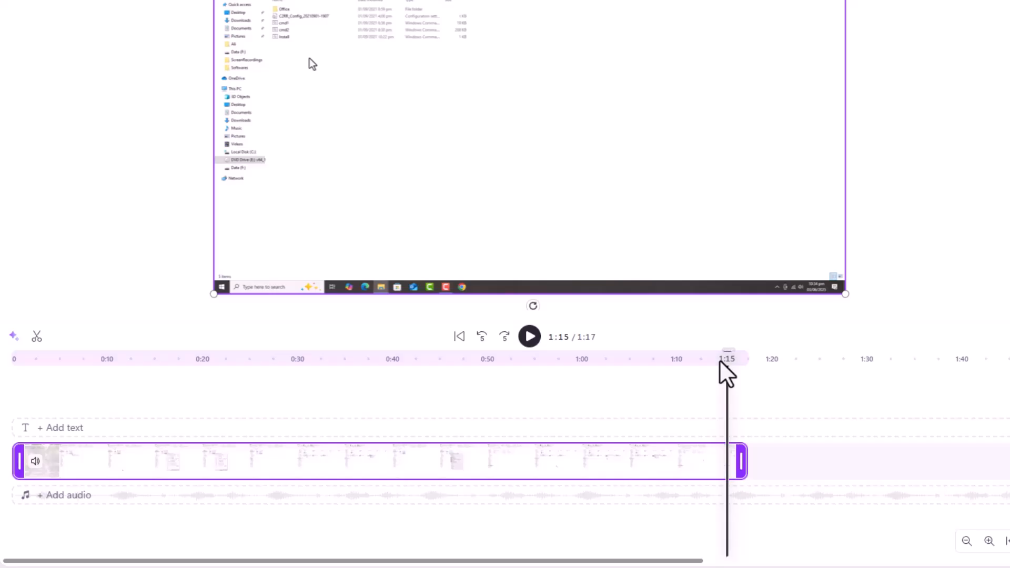
click(720, 362)
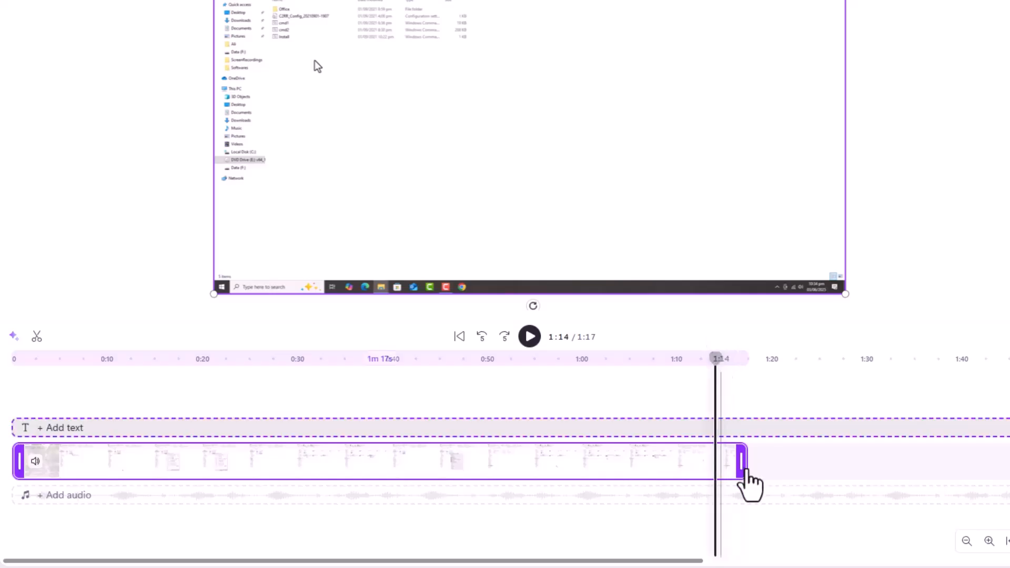
drag(745, 455, 712, 452)
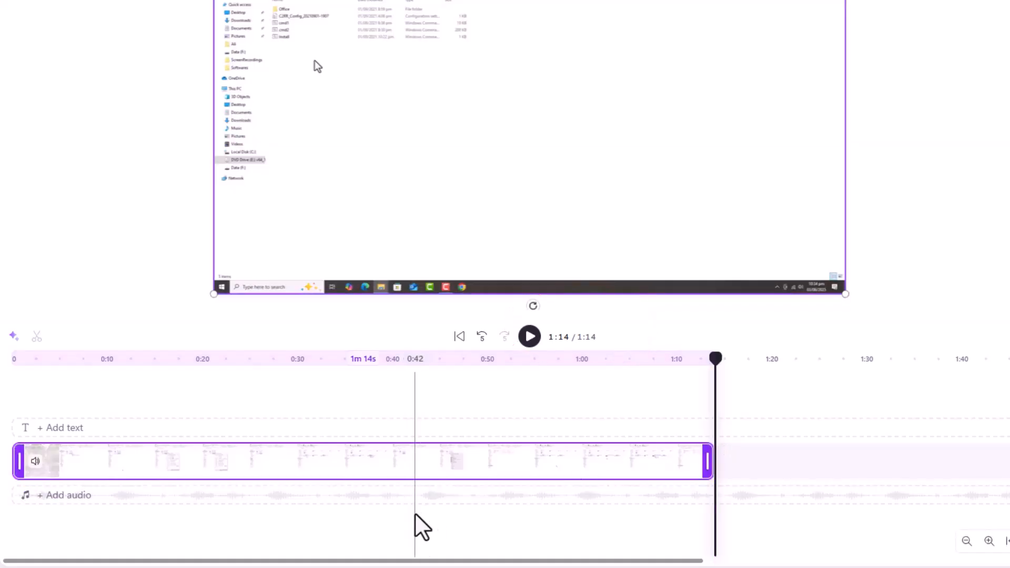
Preview the clip around 0:27 and split it at 0:28
click(335, 360)
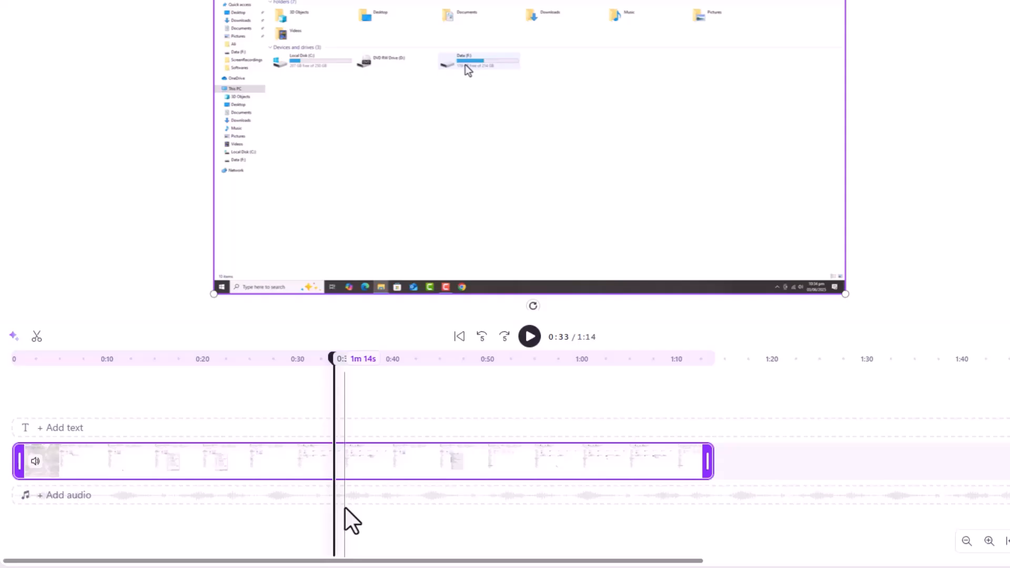
drag(337, 368, 278, 366)
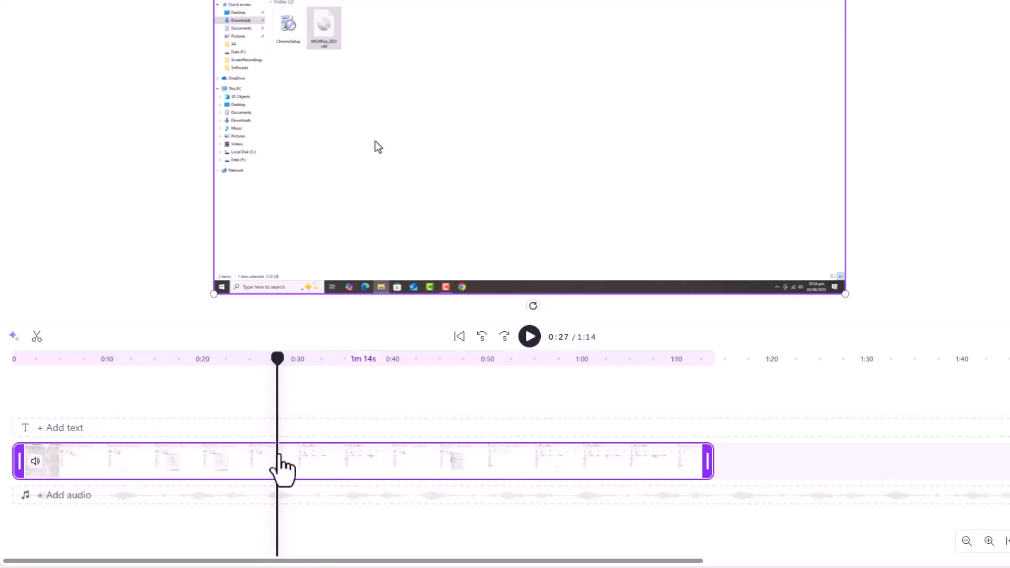
click(529, 337)
click(529, 337)
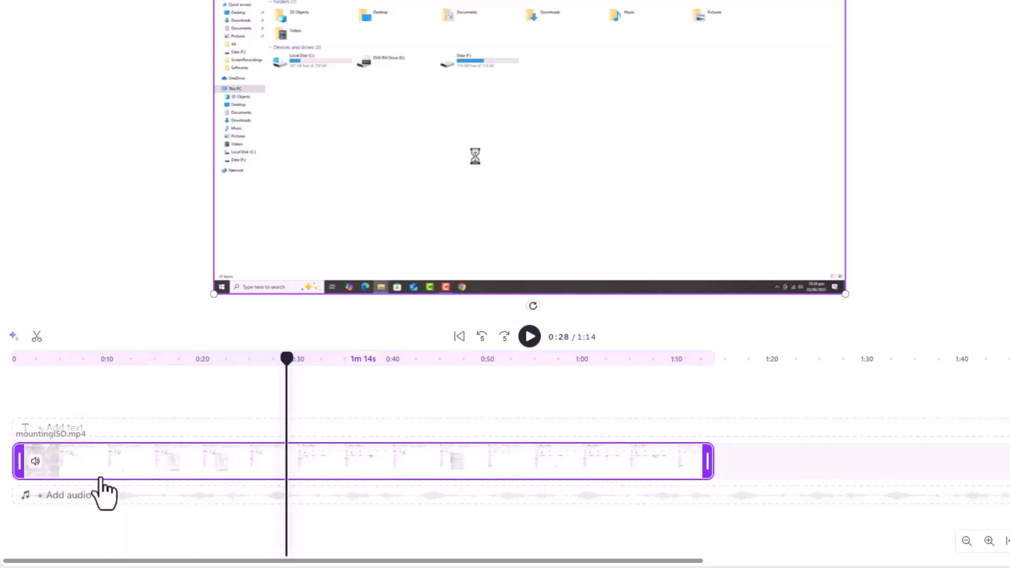
click(37, 337)
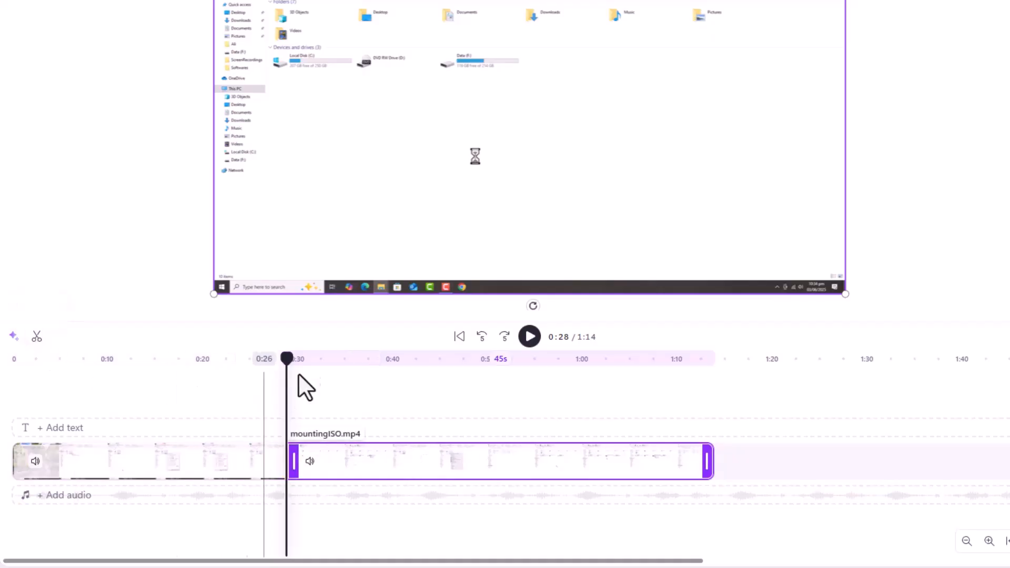
Split the rest of the mountingISO.mp4 clip at 0:38, 0:46 and 0:55
drag(288, 358, 375, 365)
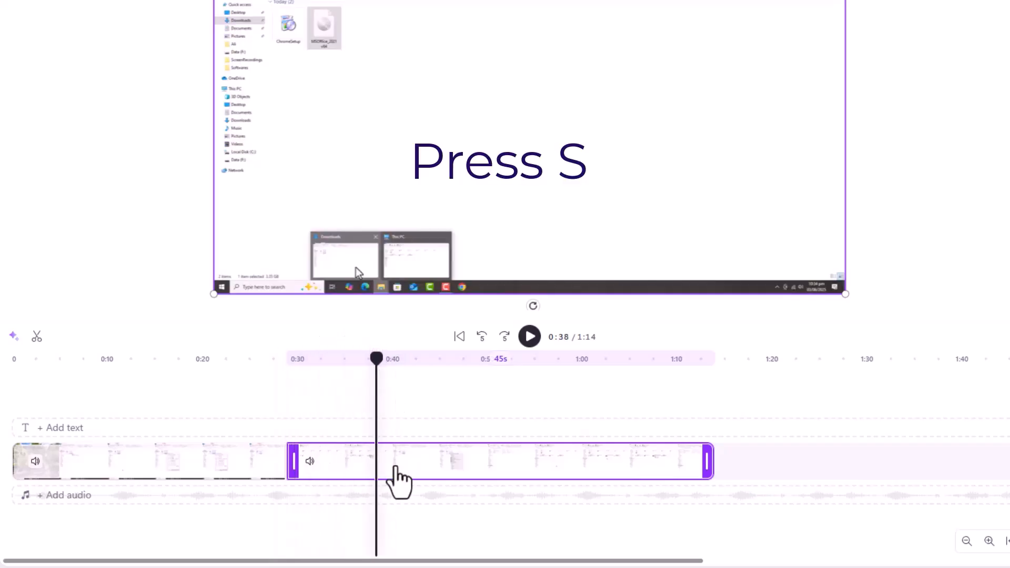
key(s)
drag(377, 360, 450, 371)
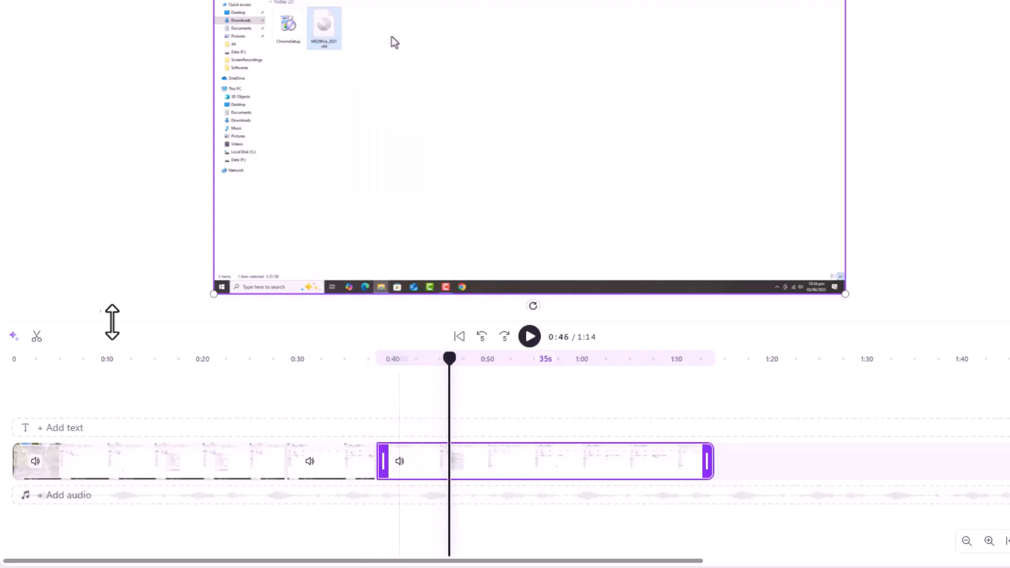
click(36, 339)
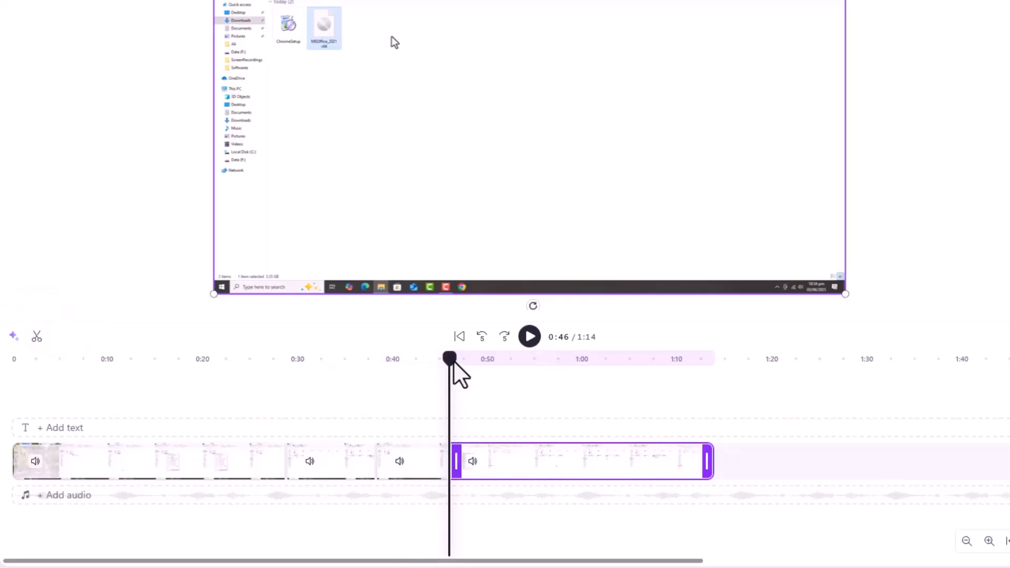
drag(490, 363, 540, 363)
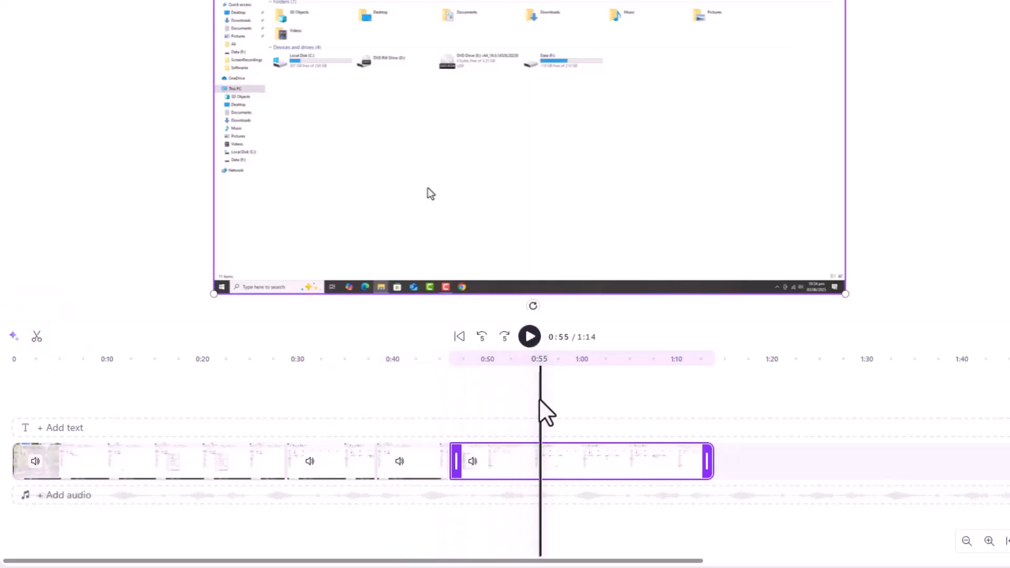
key(s)
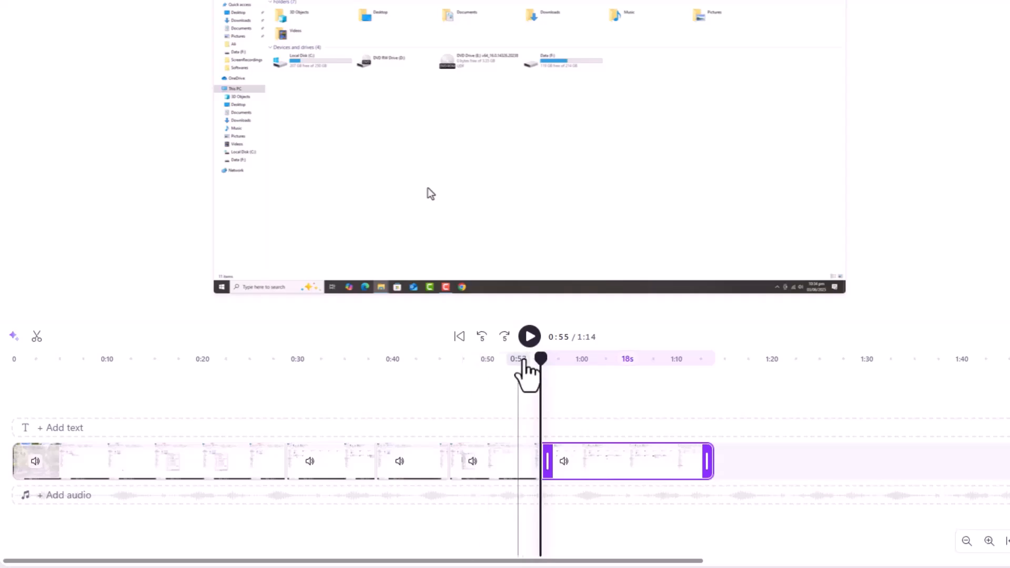
Split the first segment at 0:18 and delete the part between 0:18 and 0:28
drag(543, 365, 194, 378)
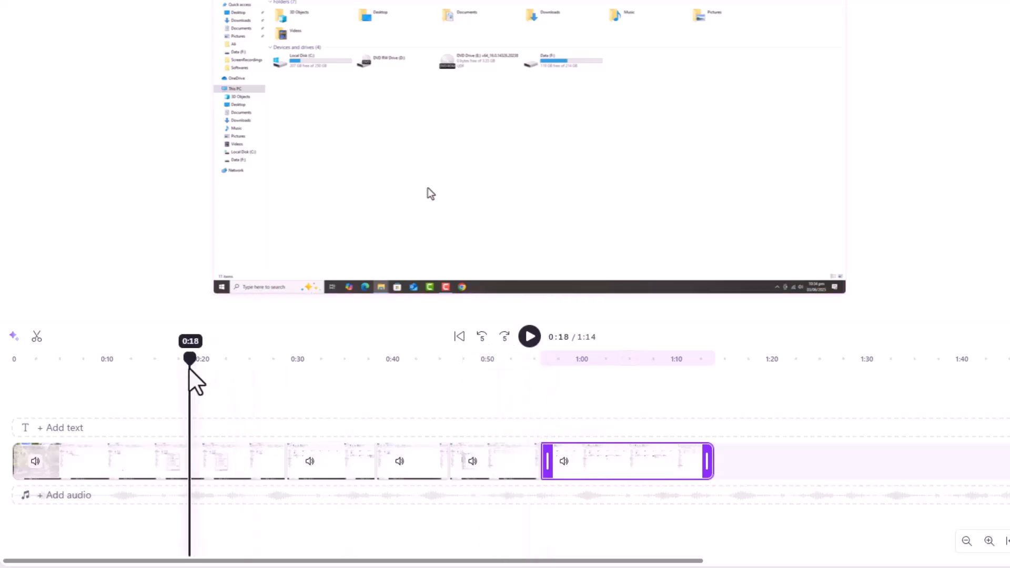
click(236, 458)
key(s)
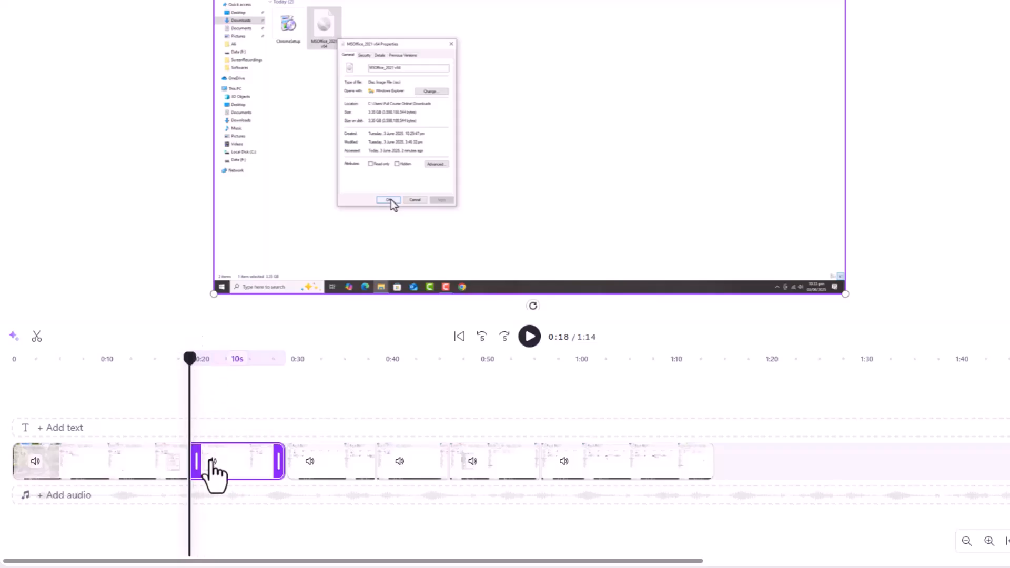
right_click(247, 467)
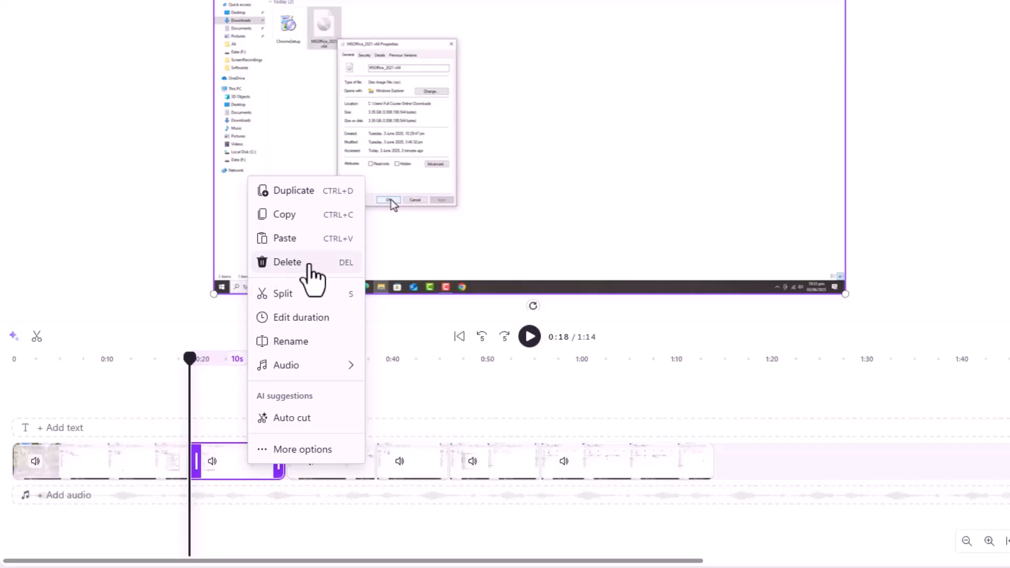
click(310, 265)
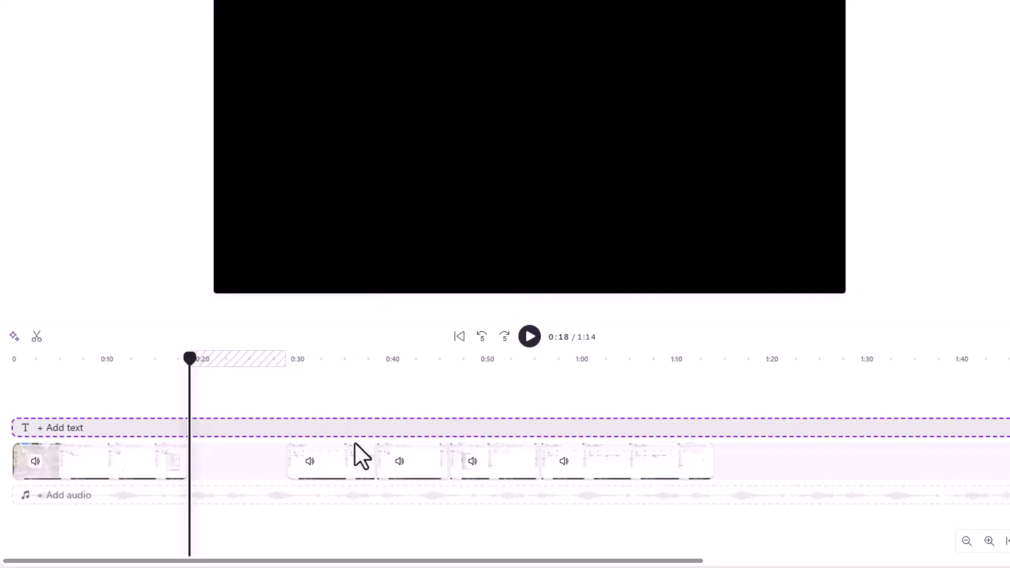
Move the four remaining mountingISO.mp4 segments together to 0:18 on the timeline to close the gap
drag(705, 467, 223, 465)
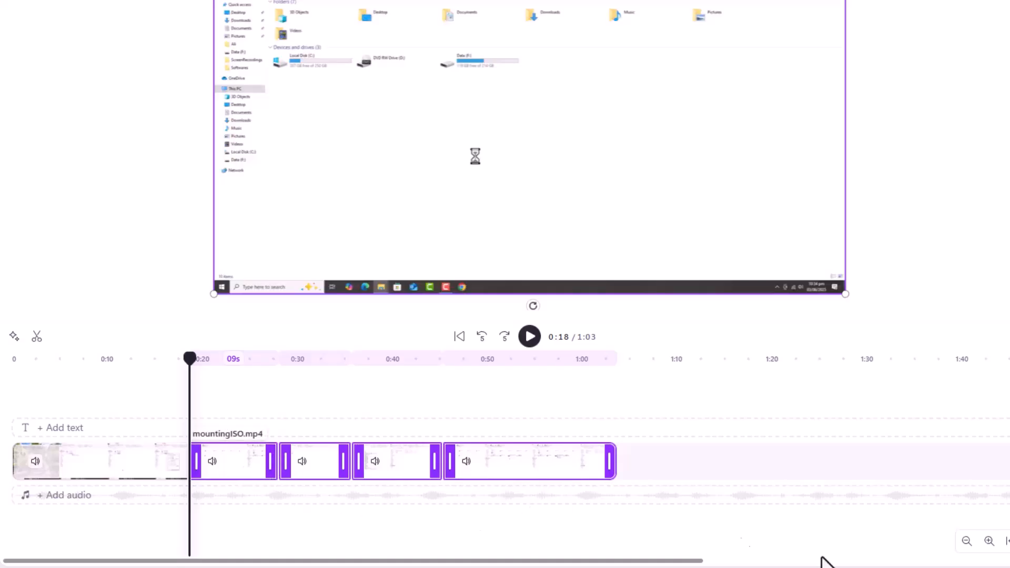
Examine the cuts between the mountingISO.mp4 segments on the timeline in close-up and as an overview
click(989, 541)
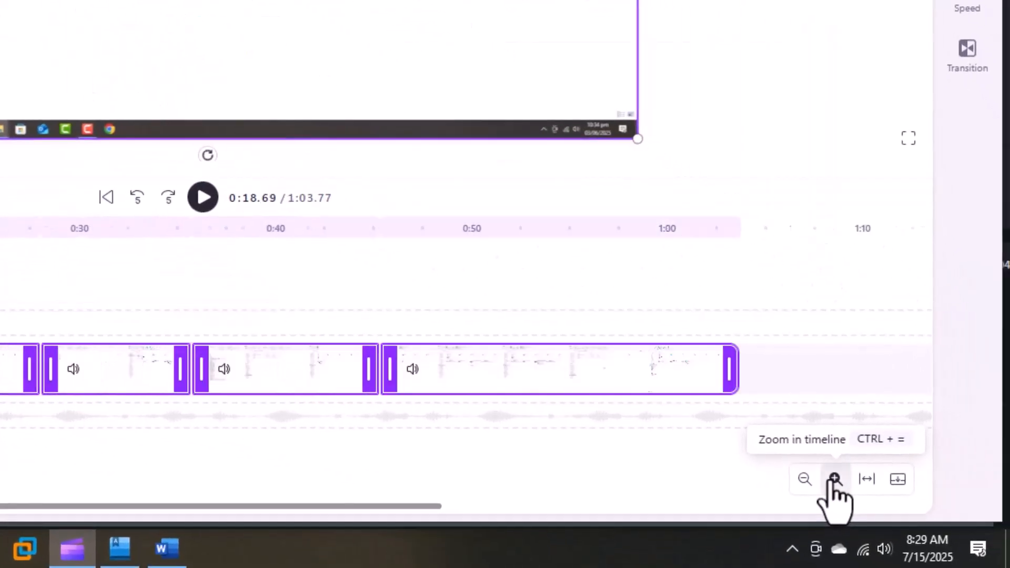
click(834, 480)
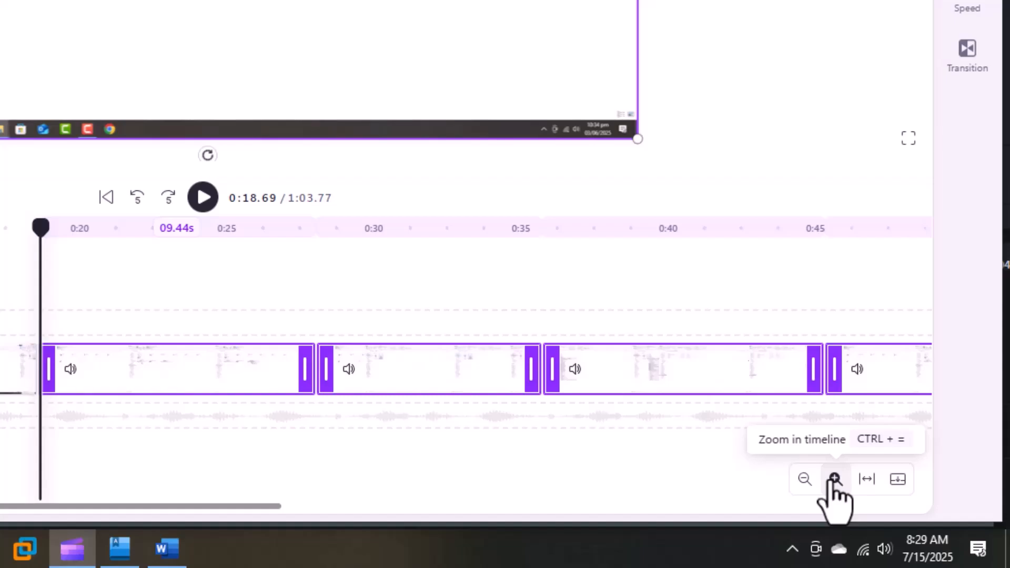
click(834, 479)
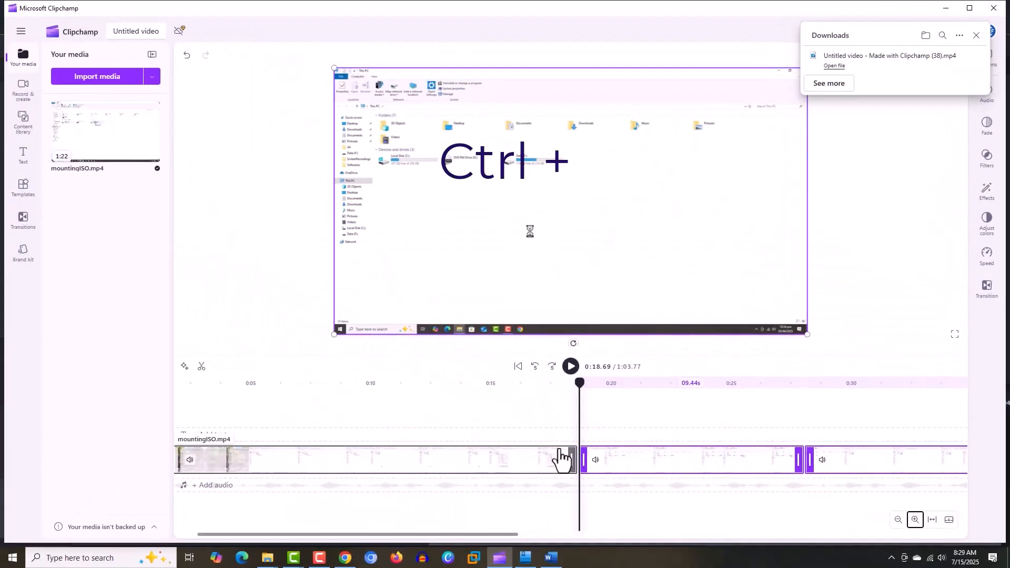
key(ctrl+plus)
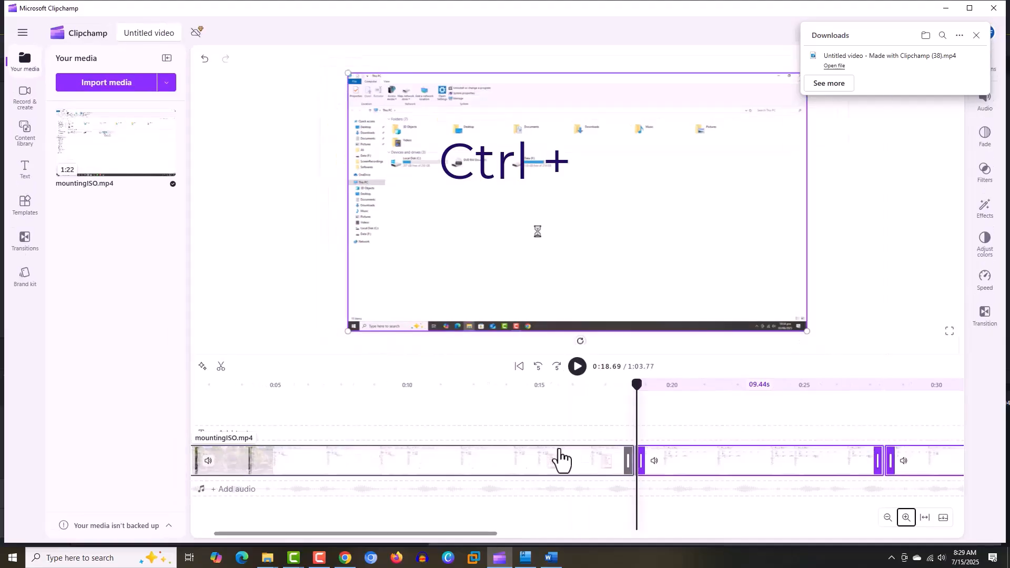
key(ctrl+minus)
key(ctrl+minus)
key(ctrl+minus)
key(ctrl+minus)
key(ctrl+minus)
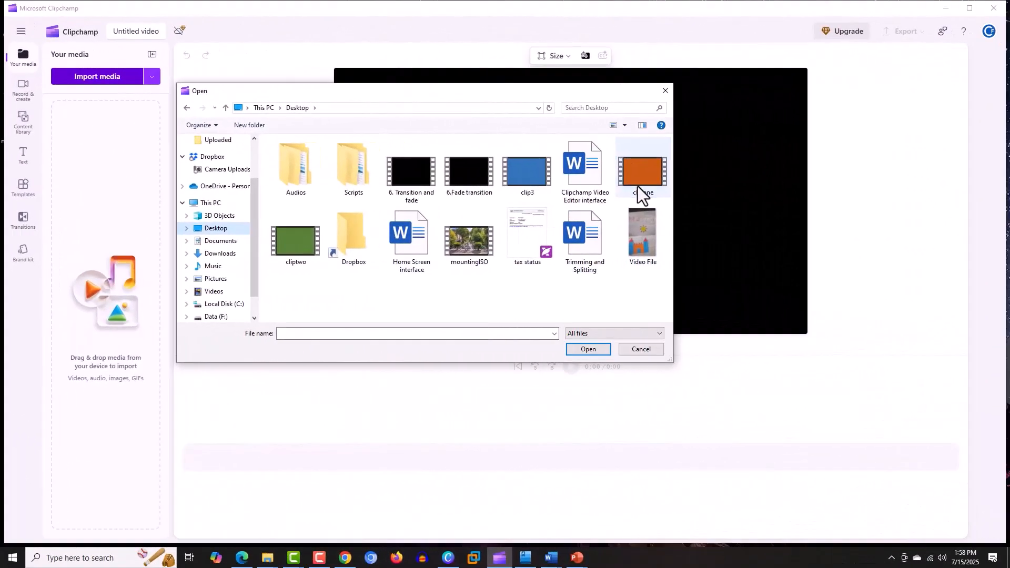
Import the clipone, cliptwo and clip3 videos from the Desktop folder into the project's media
click(778, 194)
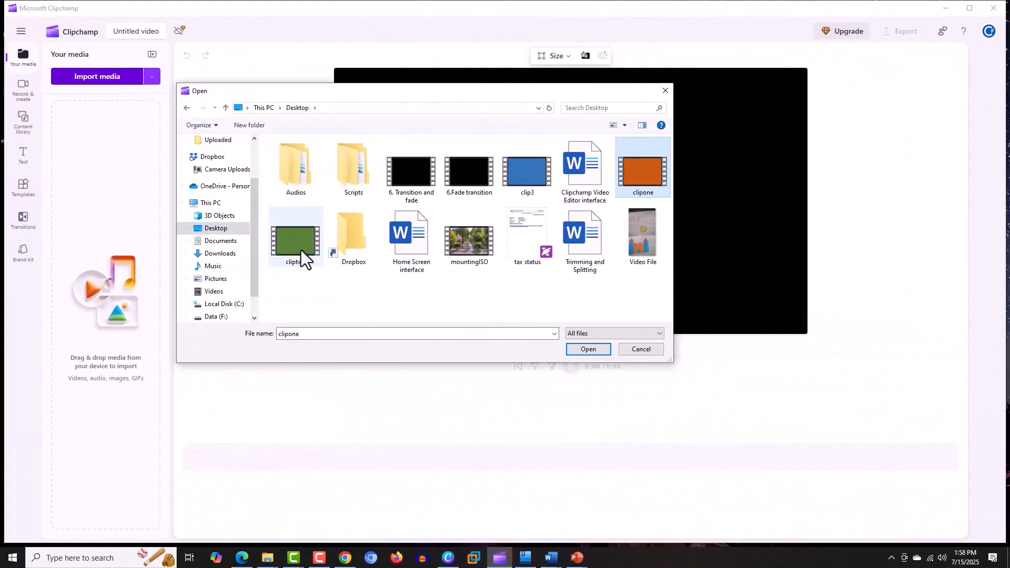
ctrl+click(480, 246)
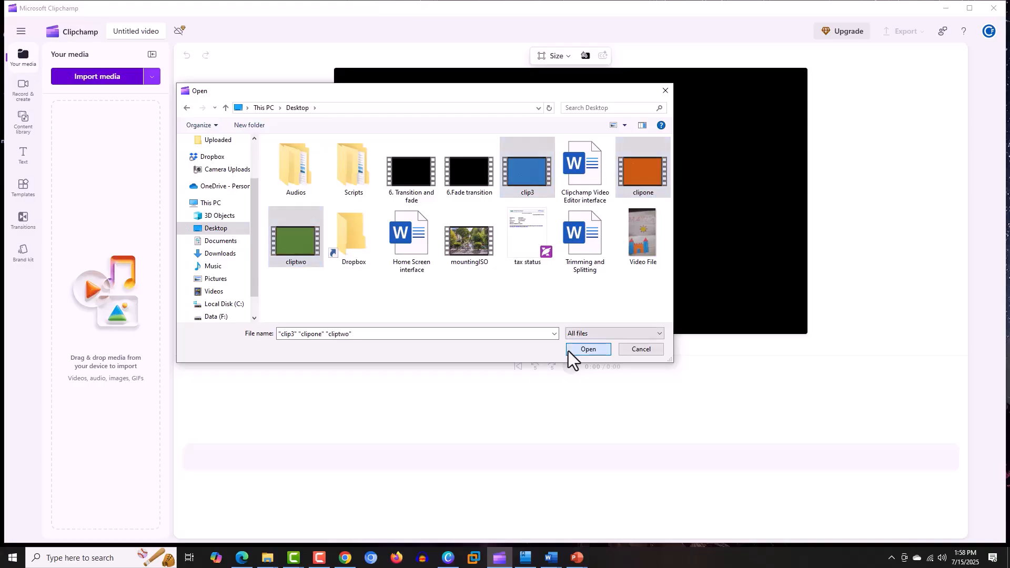
click(572, 350)
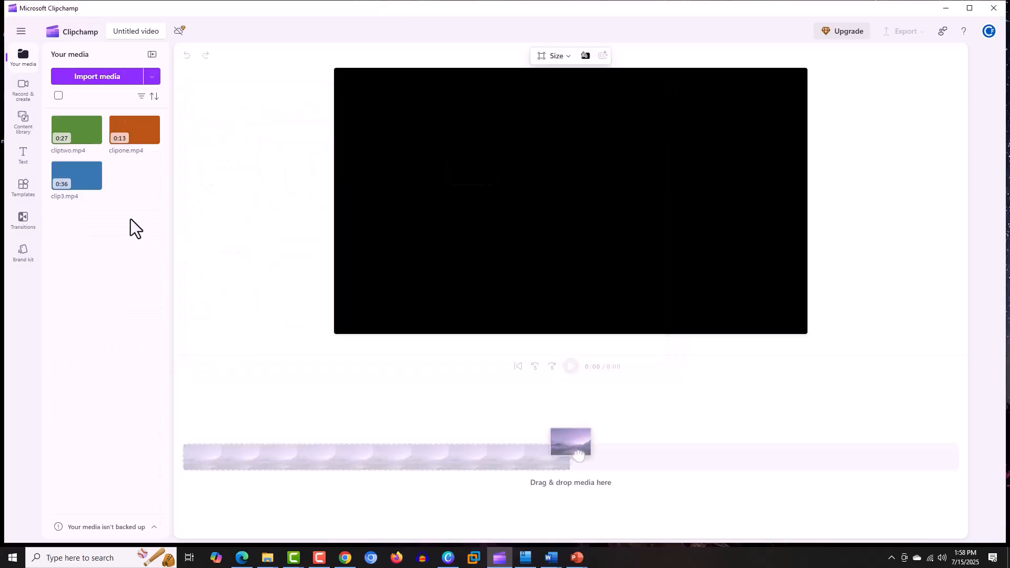
Place clipone.mp4, cliptwo.mp4 and clip3.mp4 one after another on the timeline in that order
drag(134, 133, 171, 368)
drag(79, 136, 591, 468)
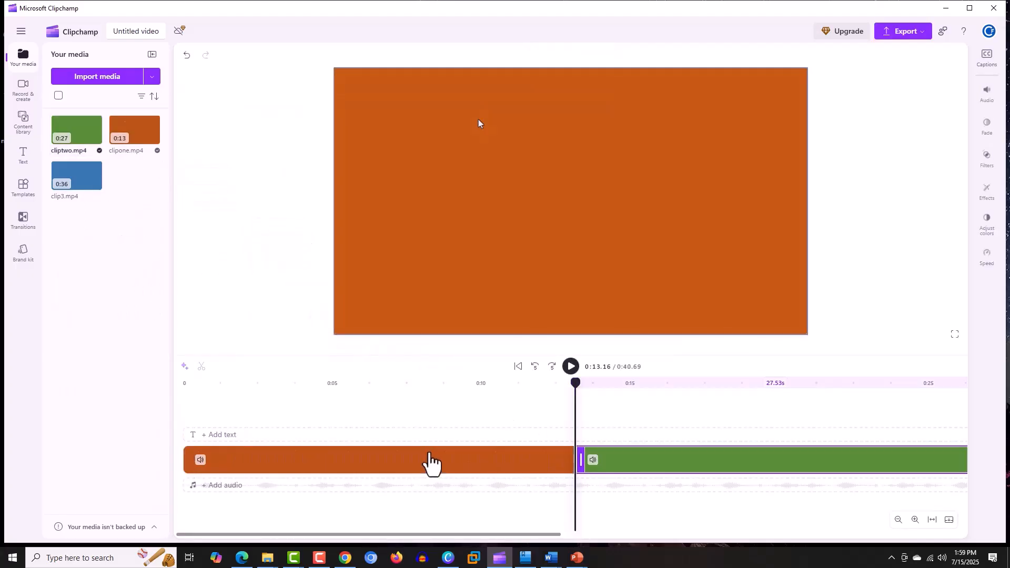
drag(74, 176, 598, 468)
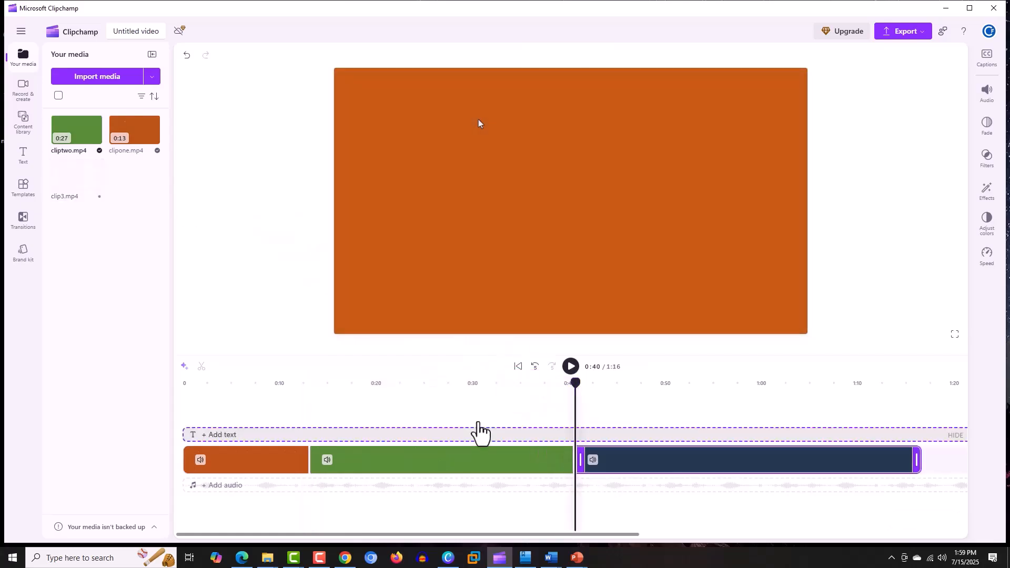
click(349, 522)
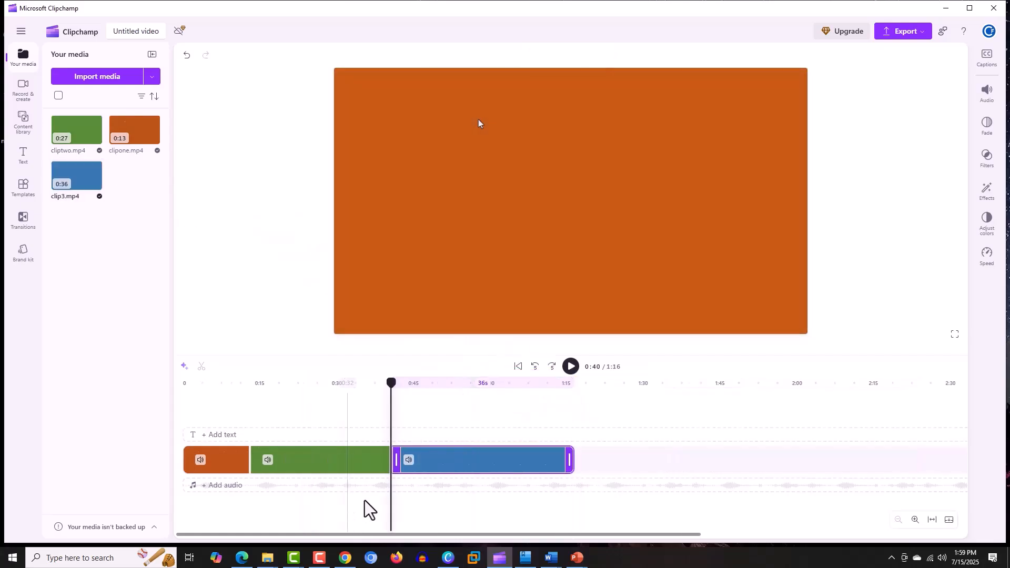
Preview the cuts from clipone.mp4 to cliptwo.mp4 and from cliptwo.mp4 to clip3.mp4
click(233, 404)
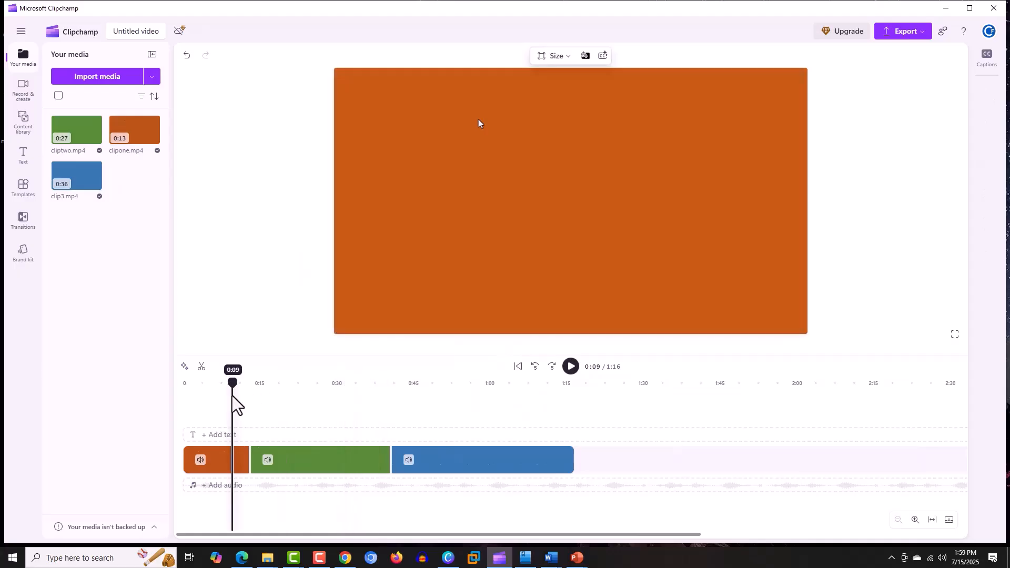
click(571, 368)
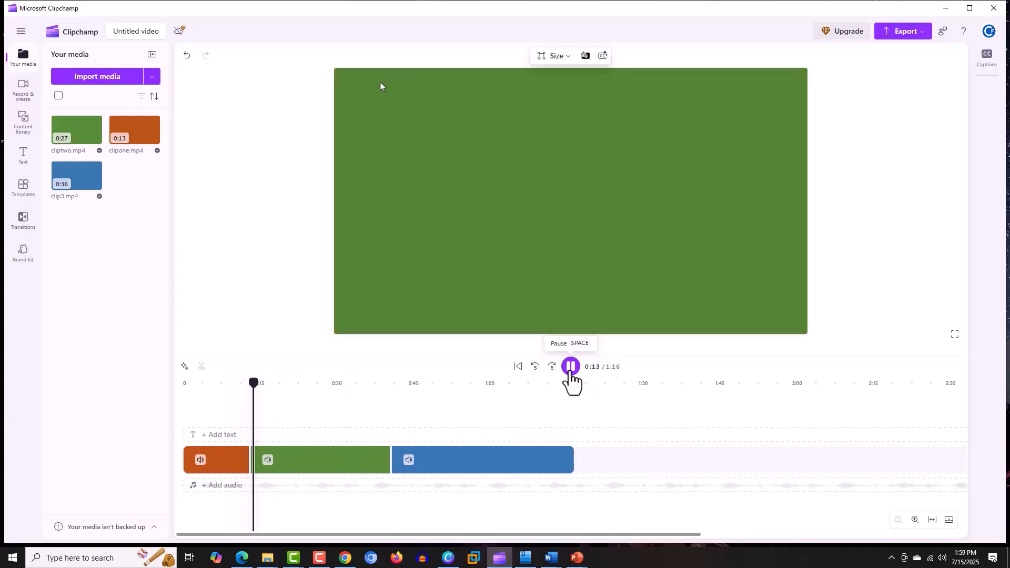
click(570, 370)
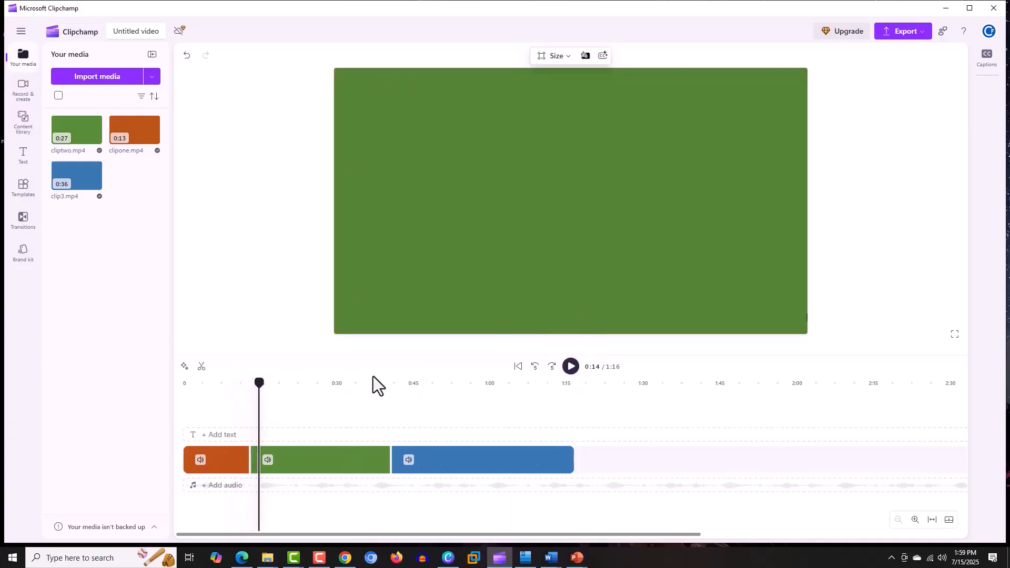
click(380, 375)
click(571, 368)
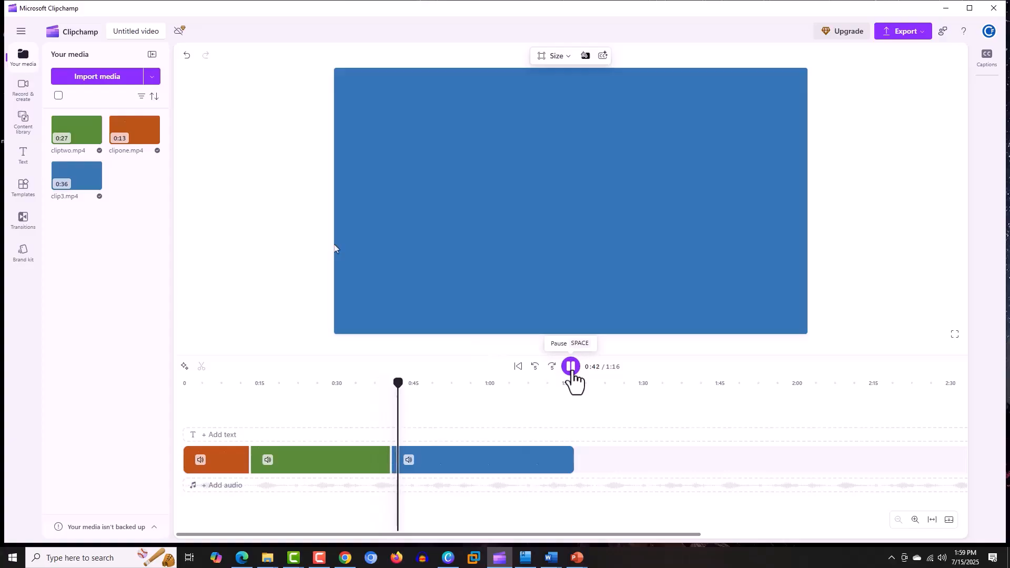
click(572, 372)
Shift clip3.mp4 about 6 seconds later to leave a gap after cliptwo.mp4, and delete that gap
click(239, 383)
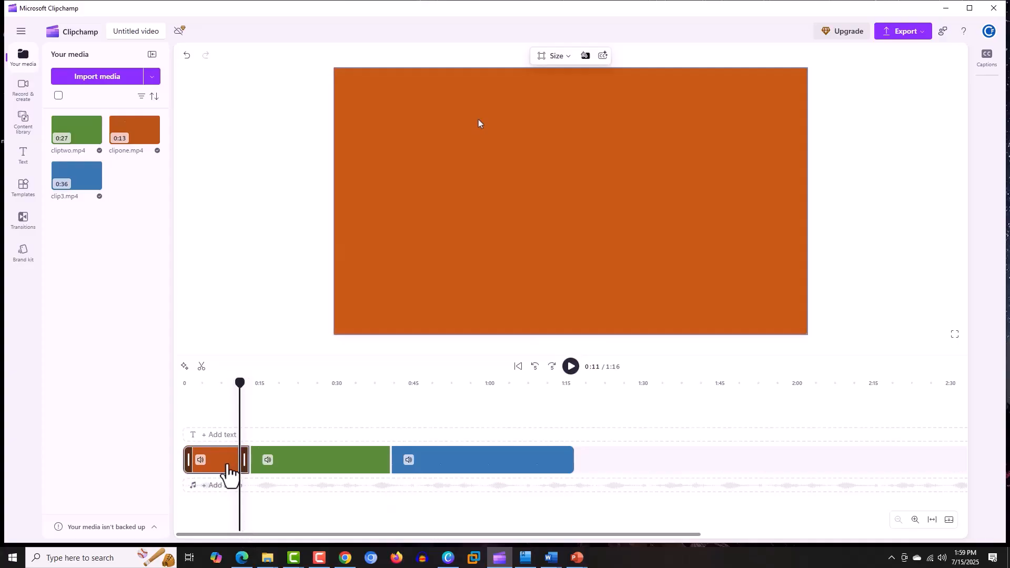
click(317, 470)
click(476, 470)
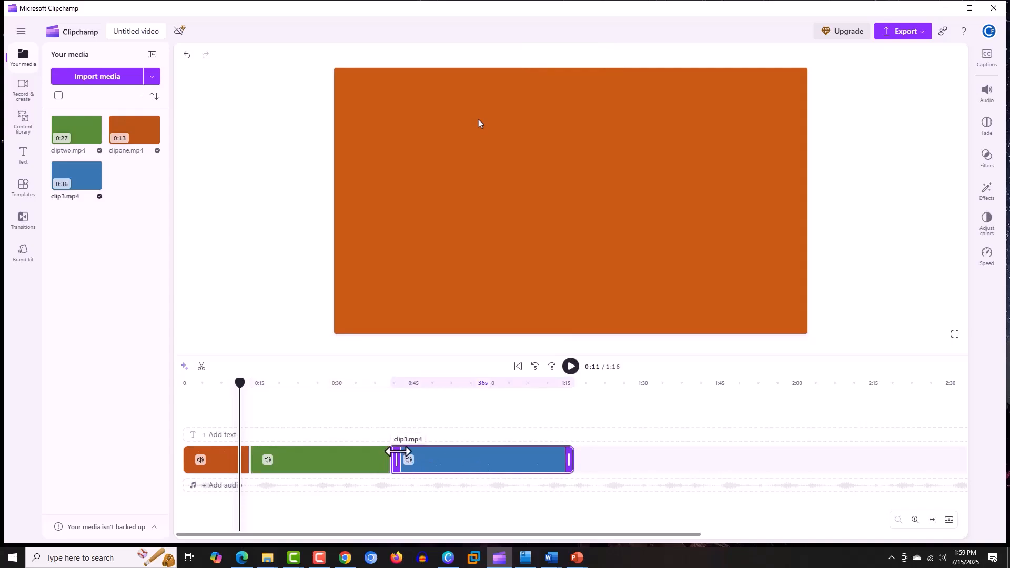
drag(472, 466, 503, 472)
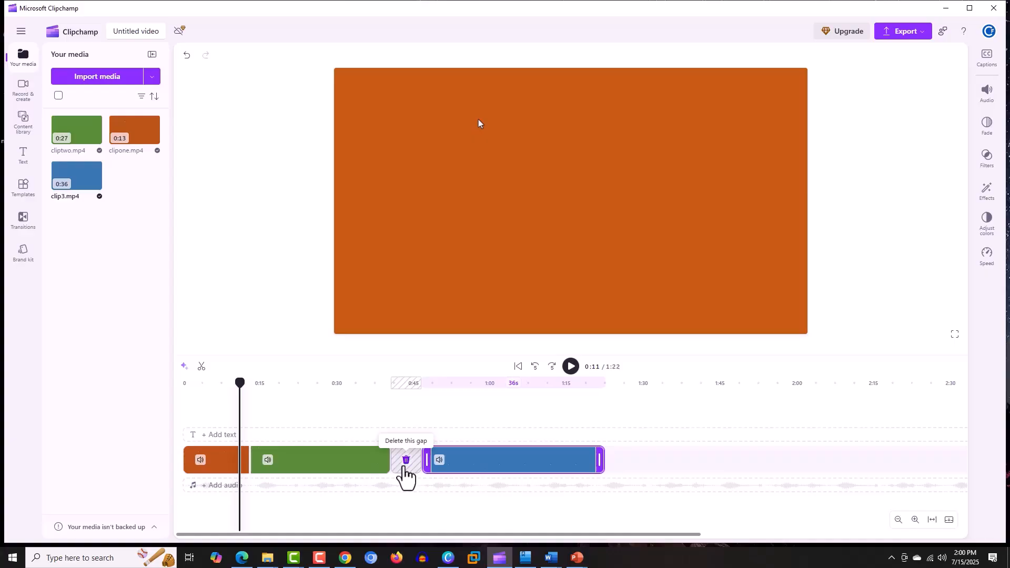
click(405, 465)
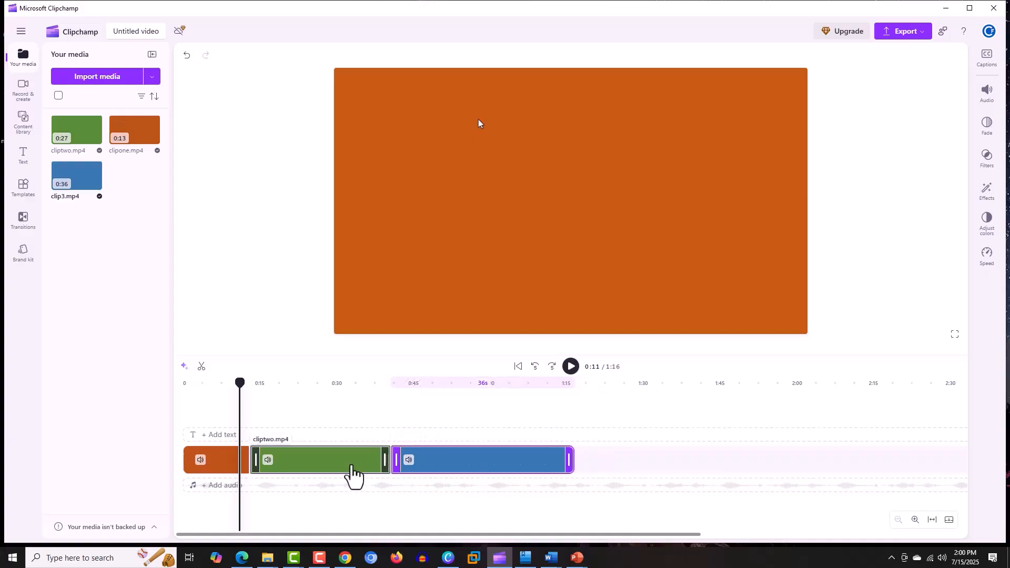
Apply the Blinds transition to the cut between cliptwo.mp4 and clip3.mp4
drag(239, 386, 243, 388)
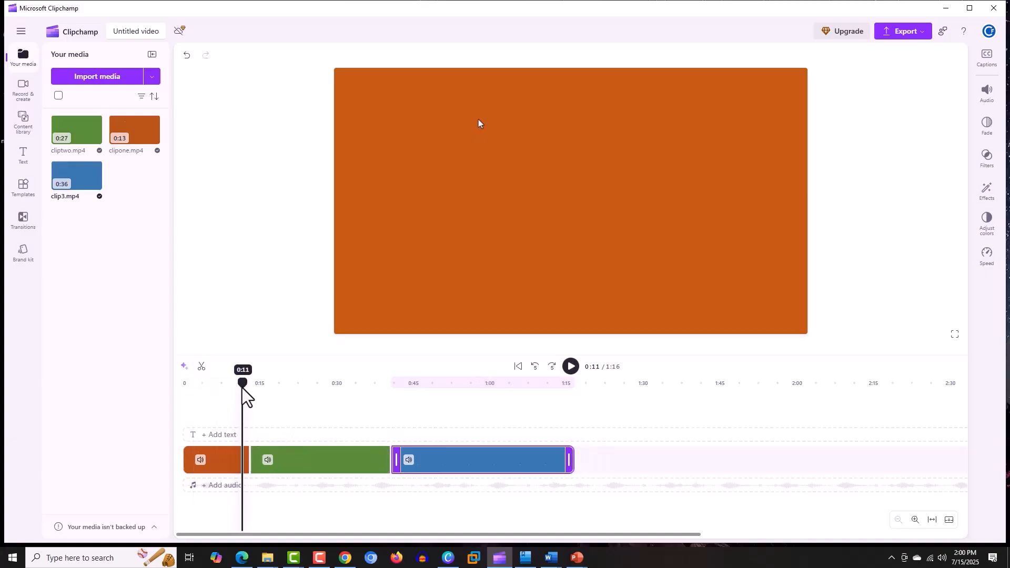
drag(462, 494, 387, 461)
click(384, 424)
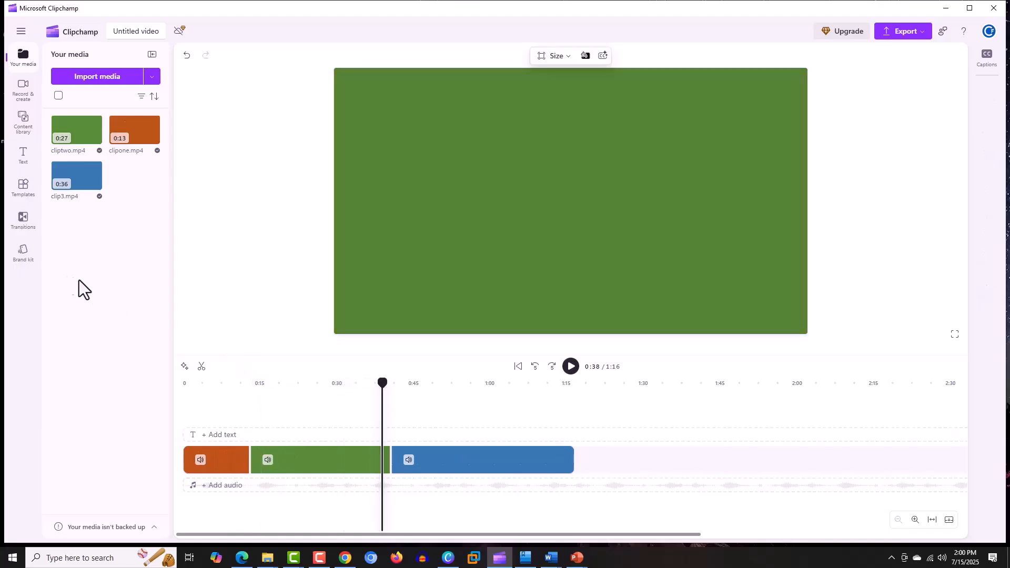
click(24, 221)
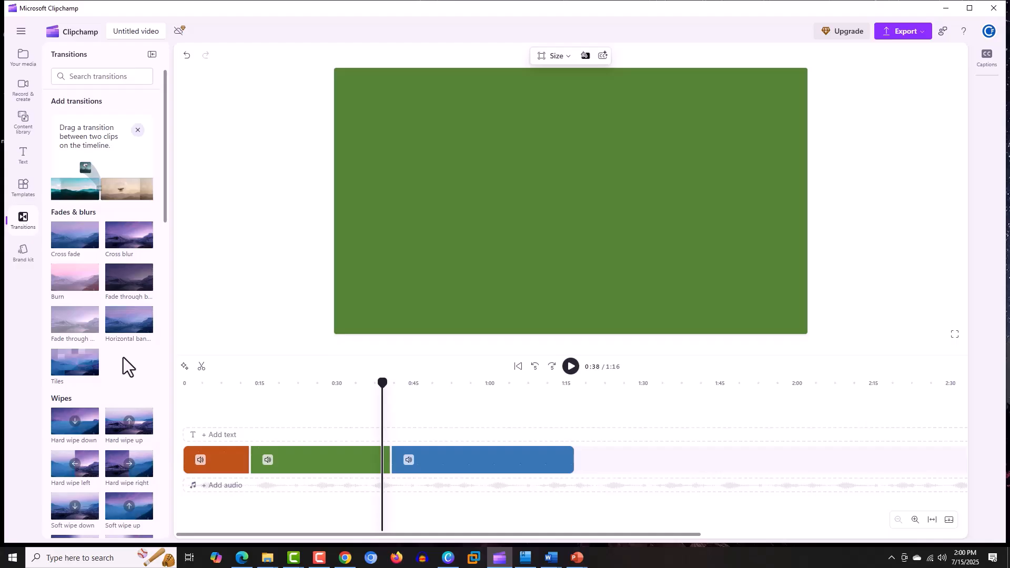
scroll(124, 363, down, 3)
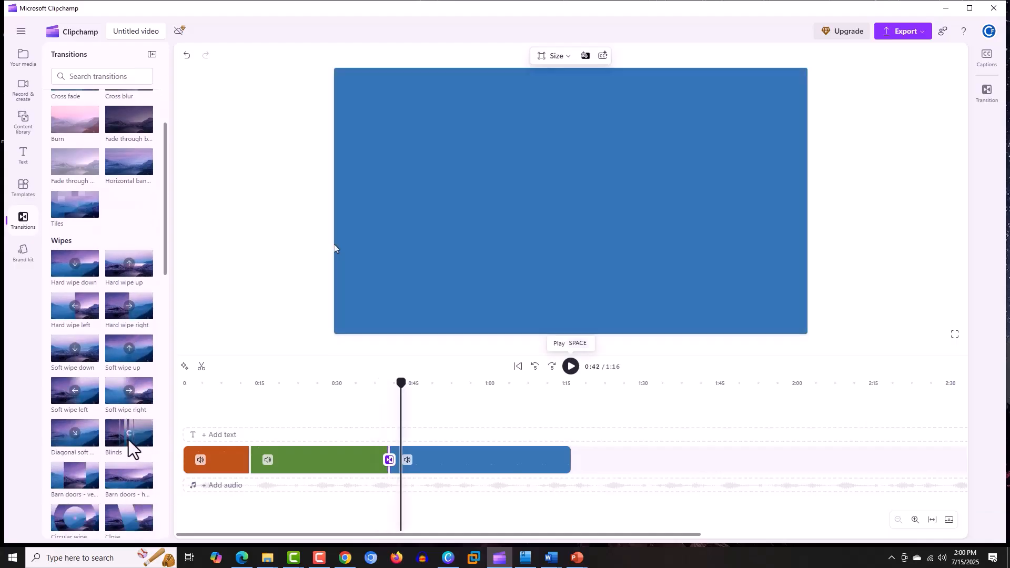
drag(131, 447, 389, 467)
Preview the Blinds transition from shortly before the cut between cliptwo.mp4 and clip3.mp4
drag(404, 388, 377, 403)
click(571, 367)
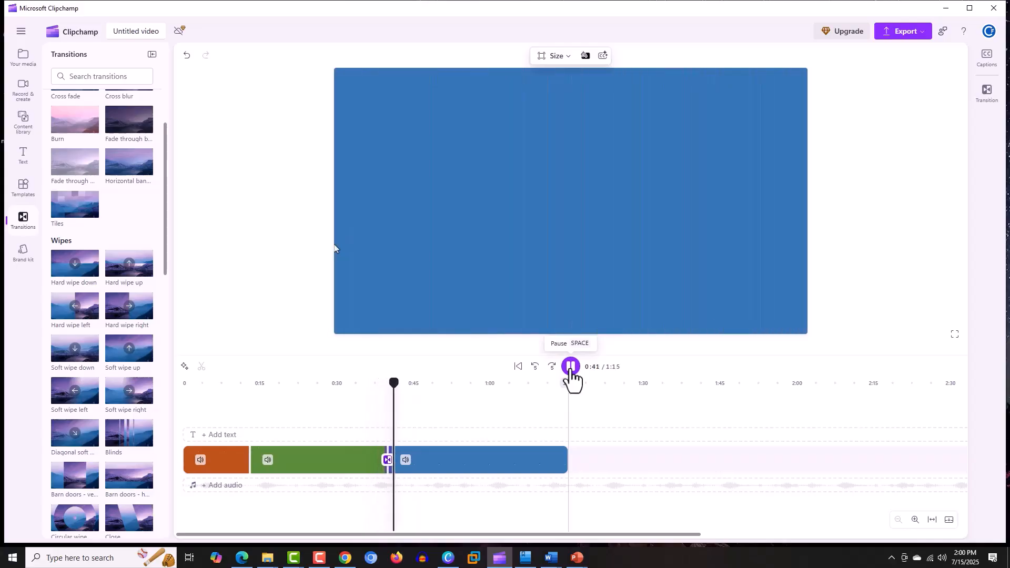
click(571, 368)
Split cliptwo.mp4 on the timeline at 0:19 and at 0:28
click(283, 418)
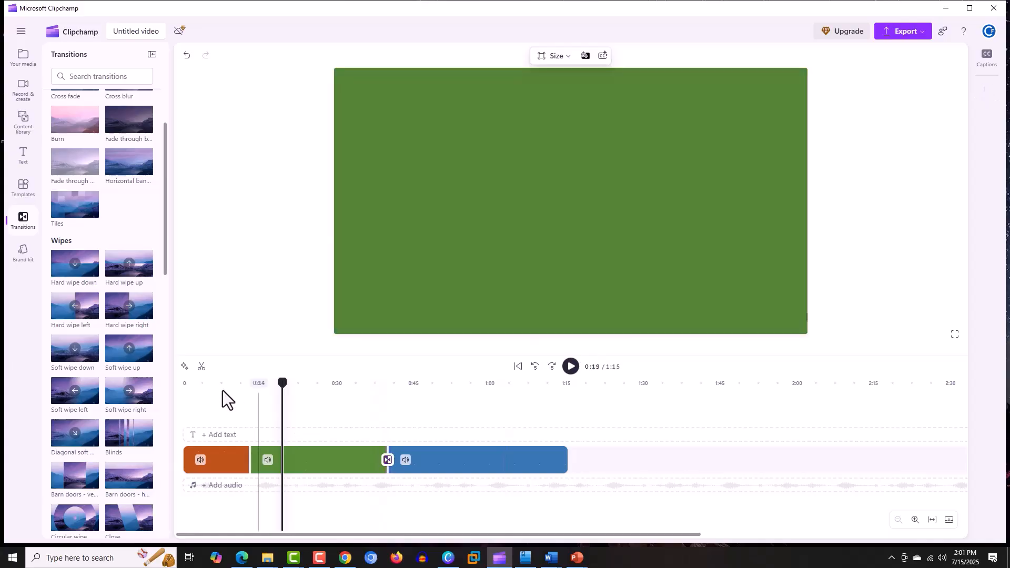
click(202, 368)
drag(283, 384, 327, 393)
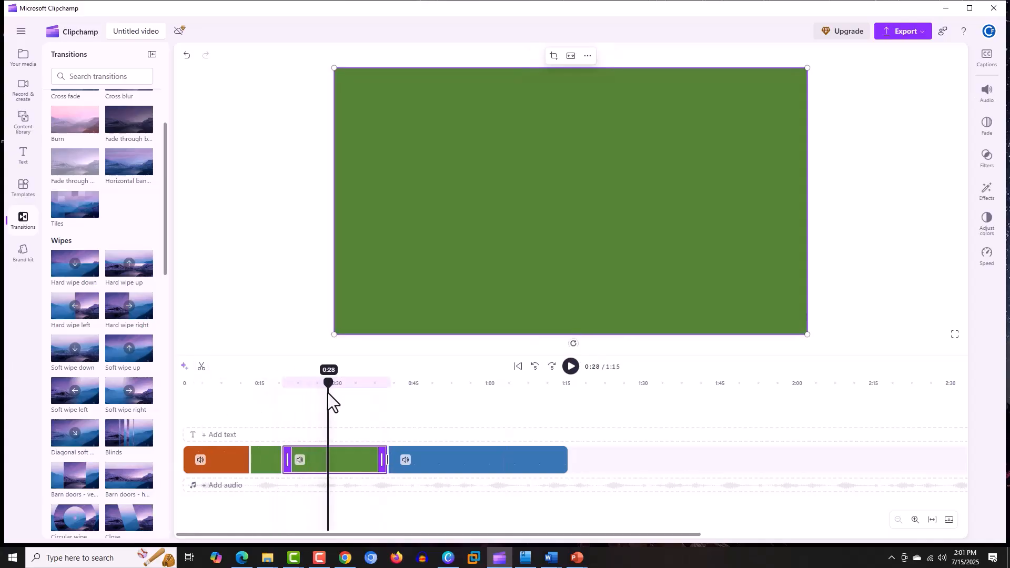
click(202, 368)
Add the Blinds transition at the 0:19 cut in cliptwo.mp4 and preview it
click(273, 411)
drag(129, 428, 283, 460)
click(572, 371)
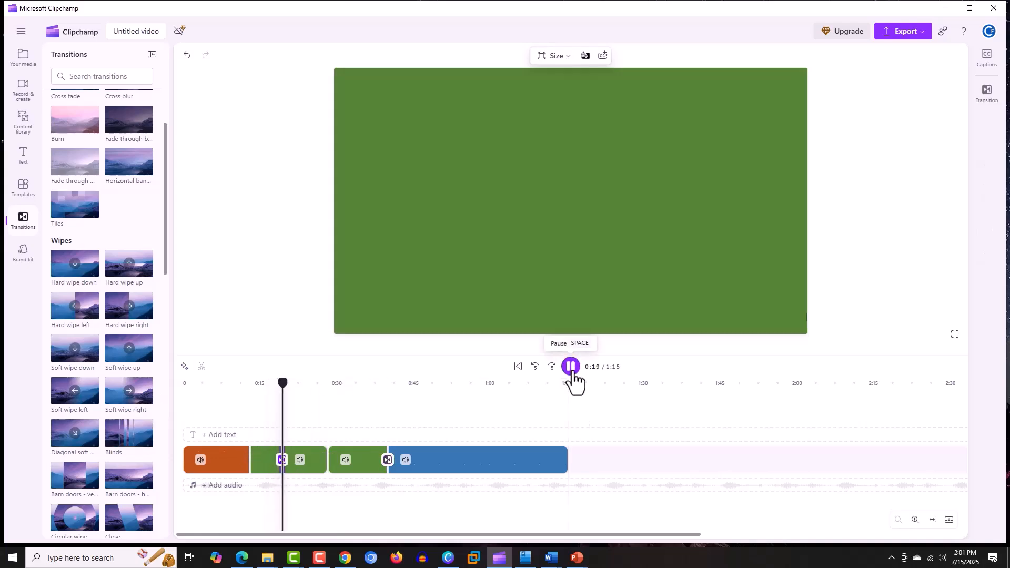
click(572, 370)
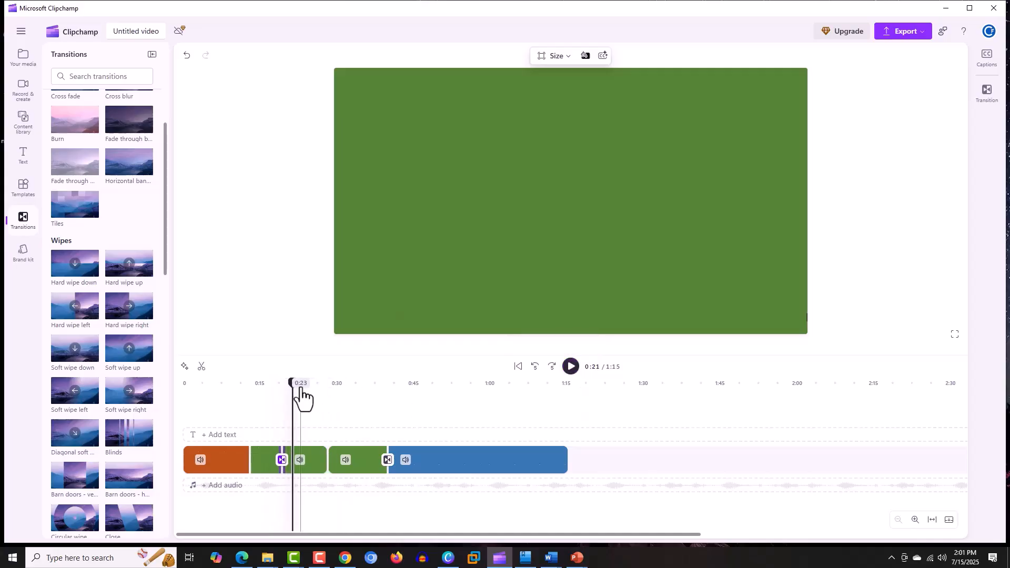
drag(298, 387, 306, 388)
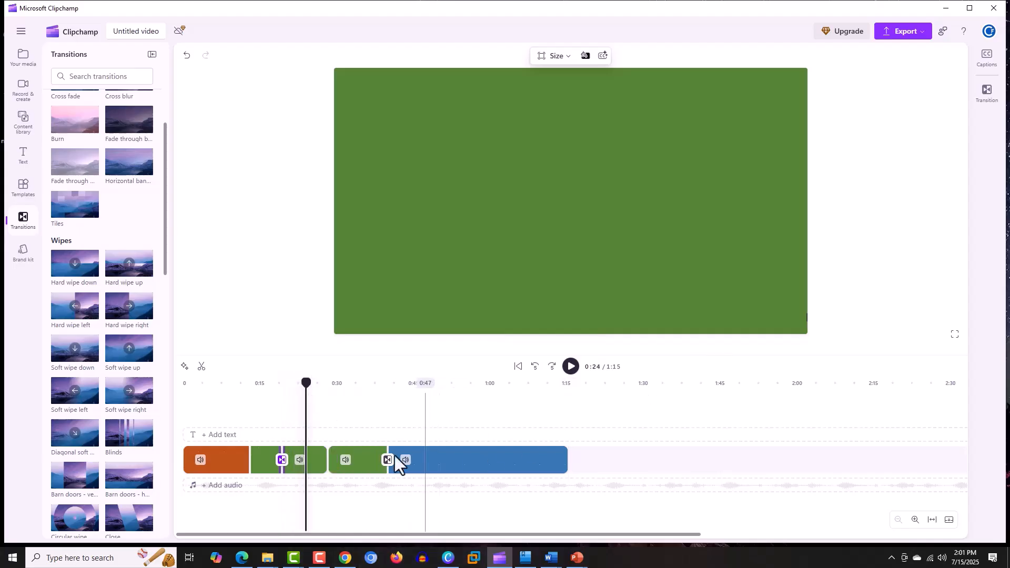
Add a transition directly at the cut between clipone.mp4 and cliptwo.mp4 on the timeline
mouse_move(249, 463)
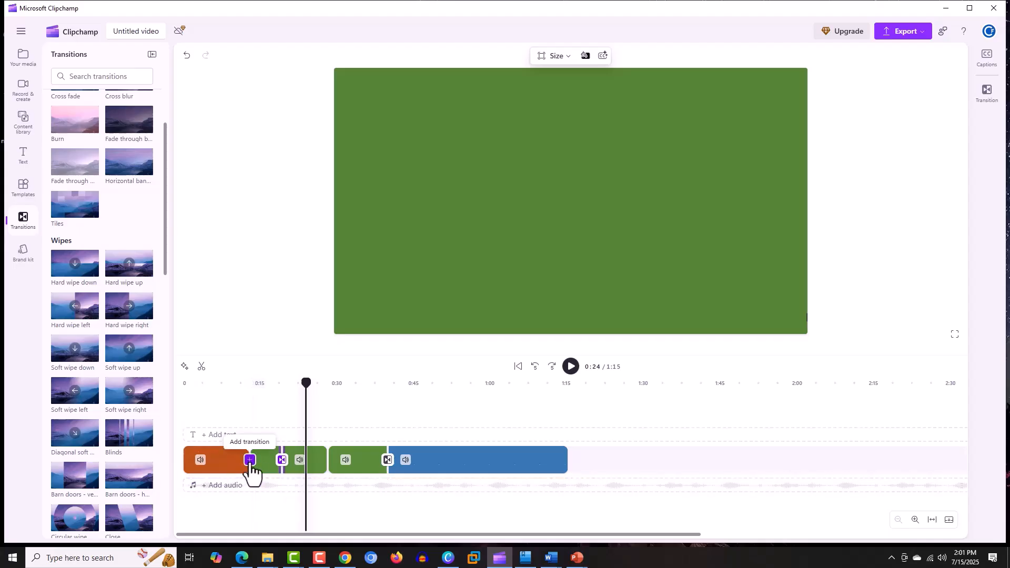
scroll(251, 500, up, 3)
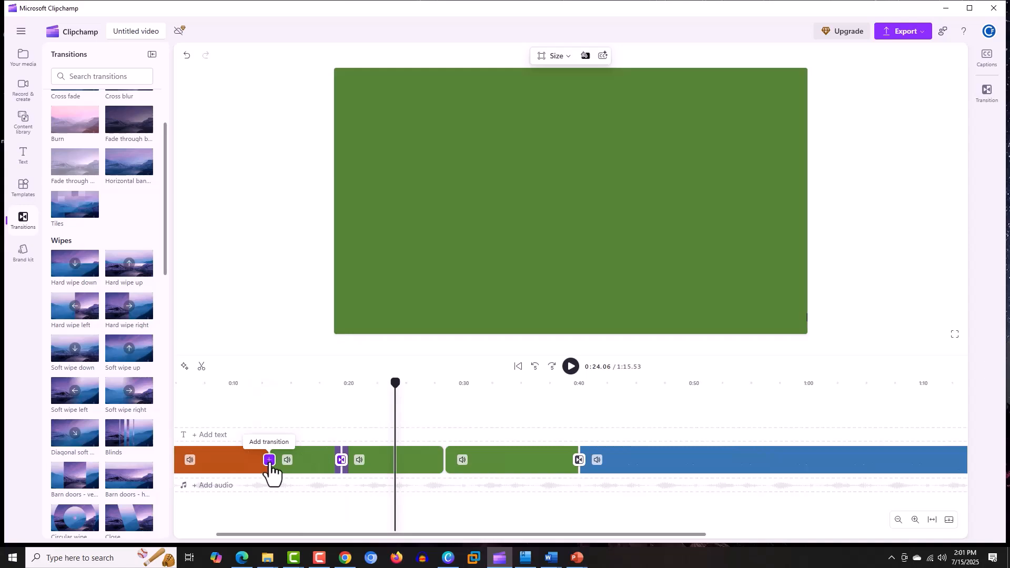
click(915, 520)
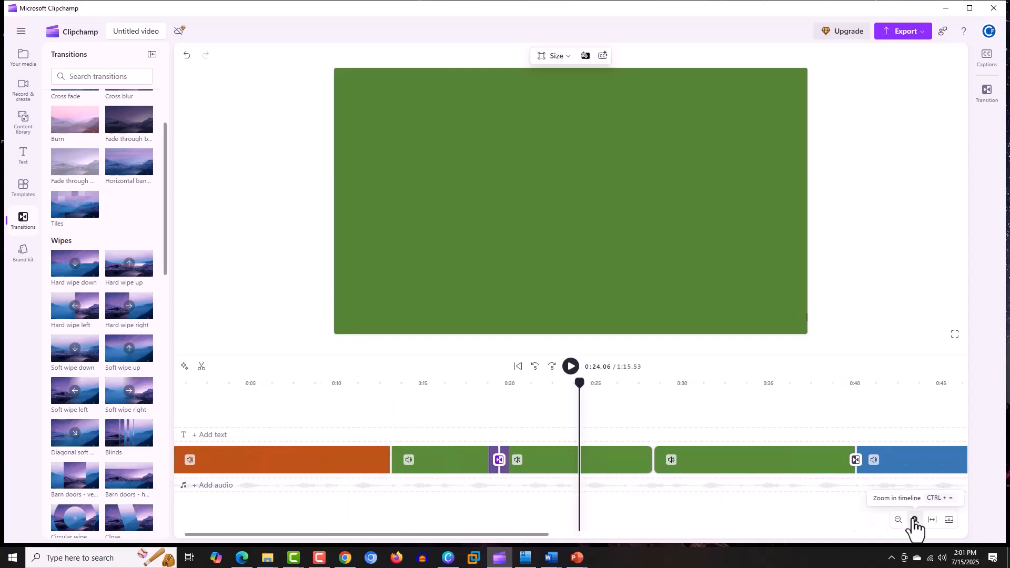
click(390, 460)
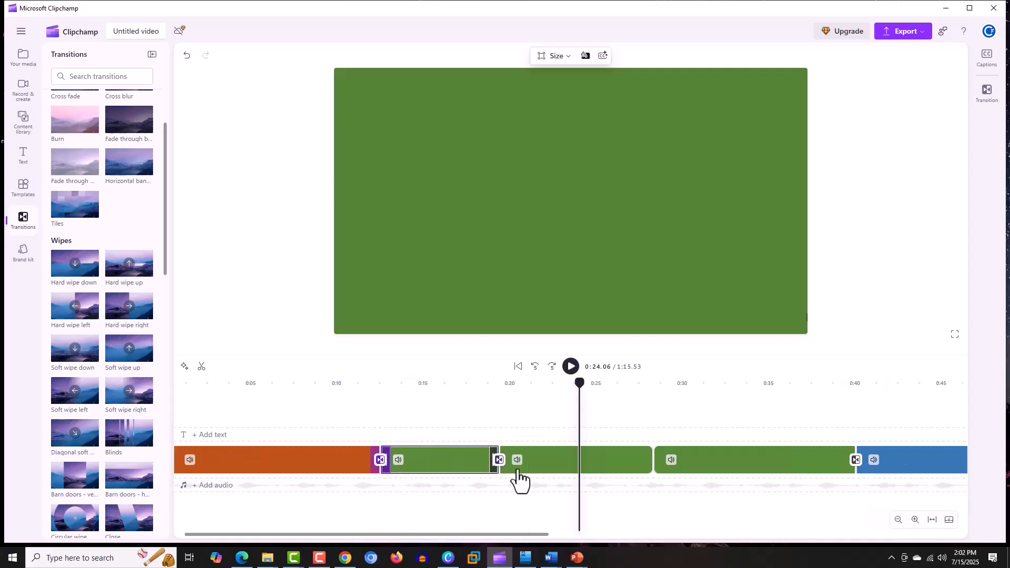
Change the transition between clipone.mp4 and cliptwo.mp4 to Circular wipe with a duration of 1.6 seconds
click(989, 97)
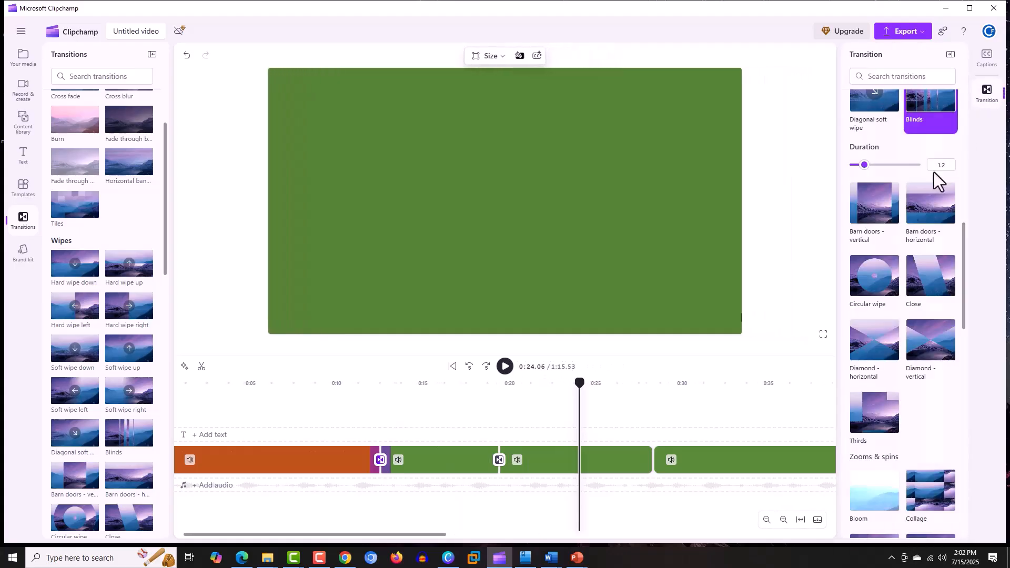
click(876, 285)
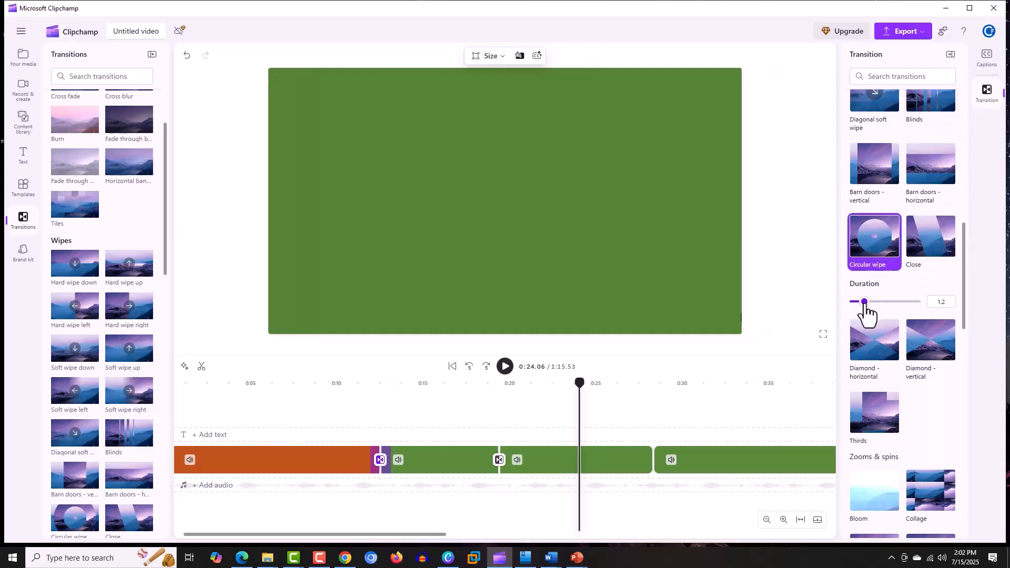
drag(864, 302, 872, 302)
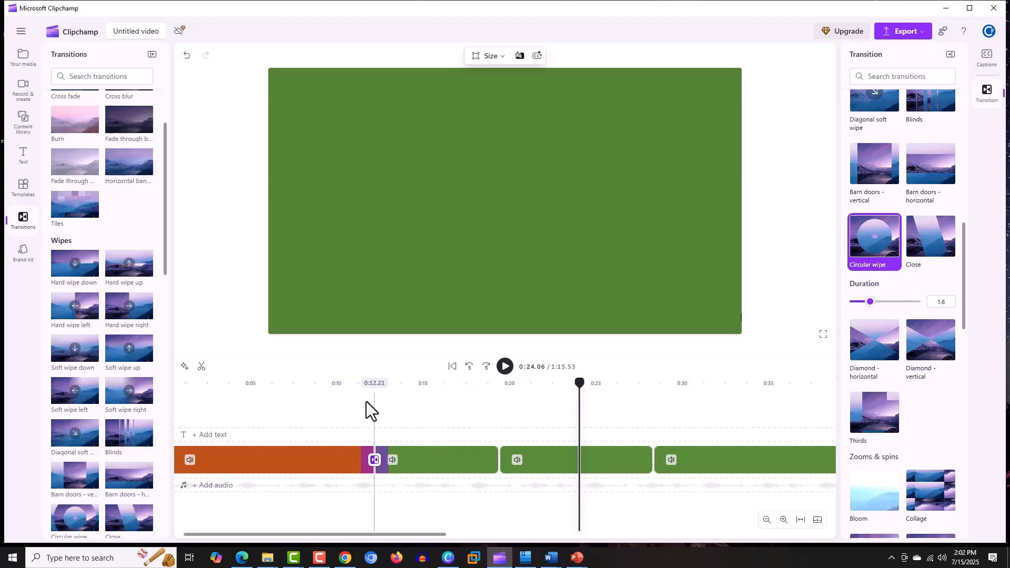
Preview the Circular wipe transition from about 0:11, shortly before the cut between clipone.mp4 and cliptwo.mp4
click(359, 382)
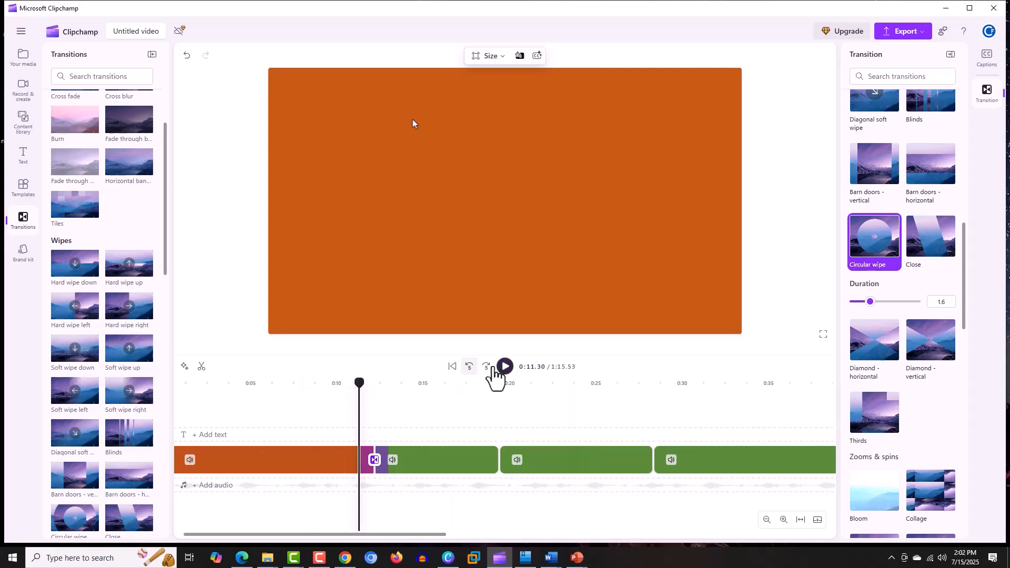
click(506, 369)
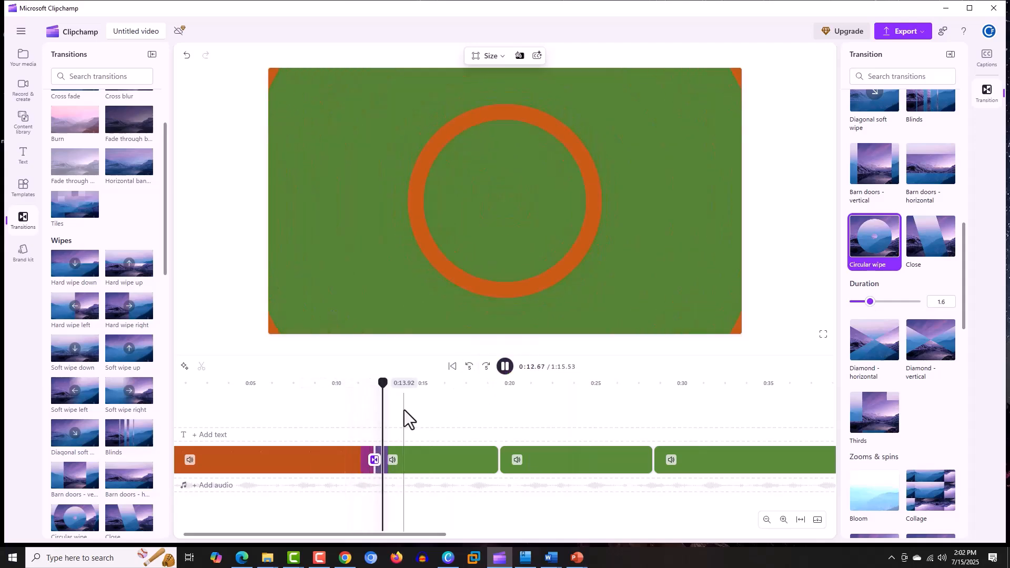
click(351, 383)
key(space)
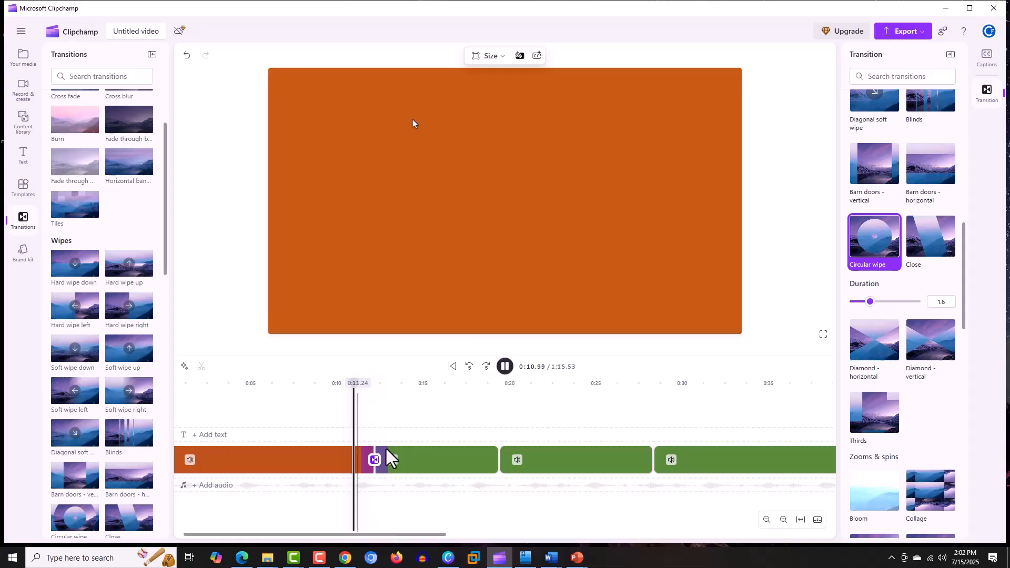
click(505, 368)
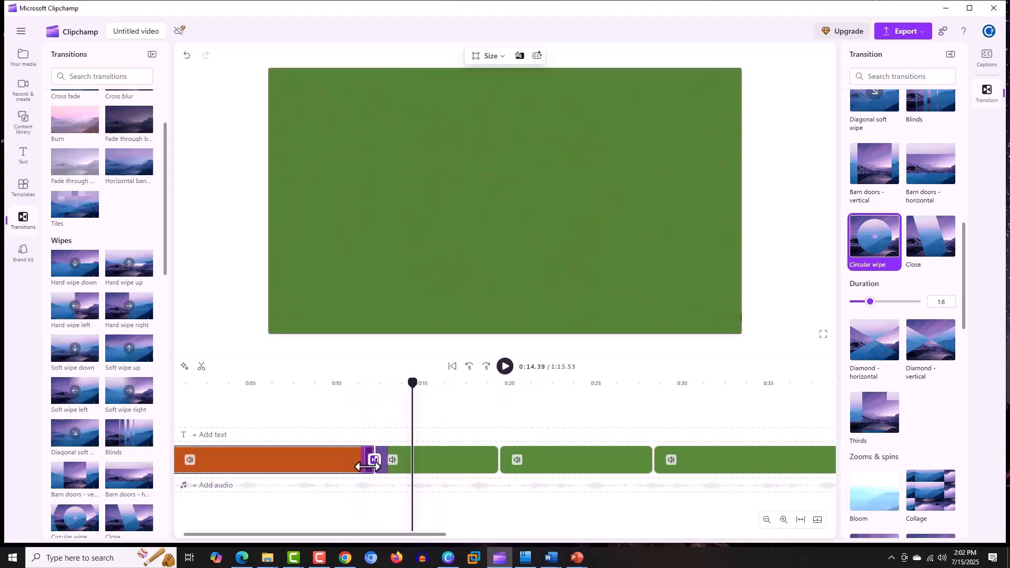
Try adjusting the clip edge at the cut between clipone.mp4 and cliptwo.mp4, and undo the change
drag(365, 453, 354, 487)
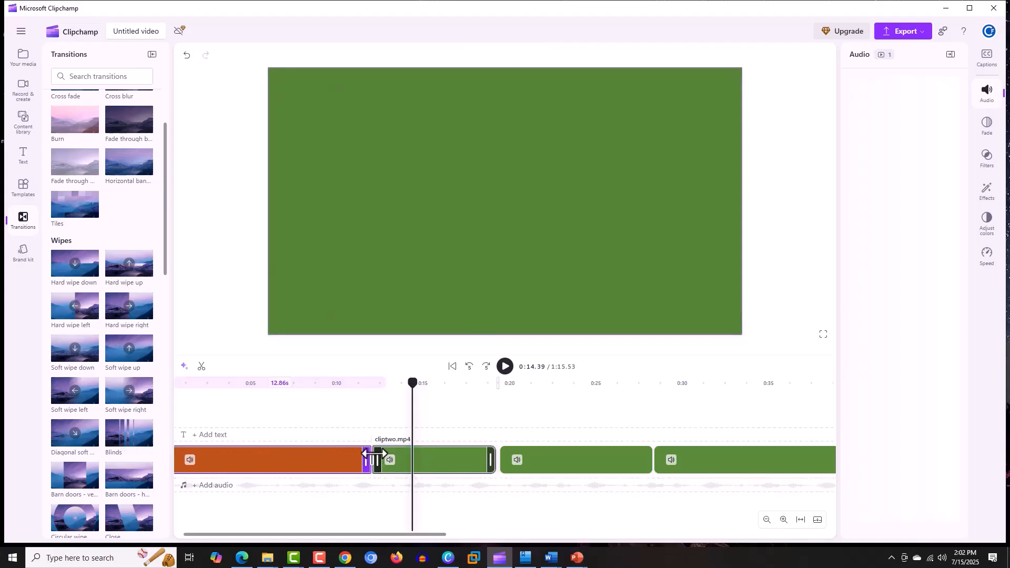
key(ctrl+z)
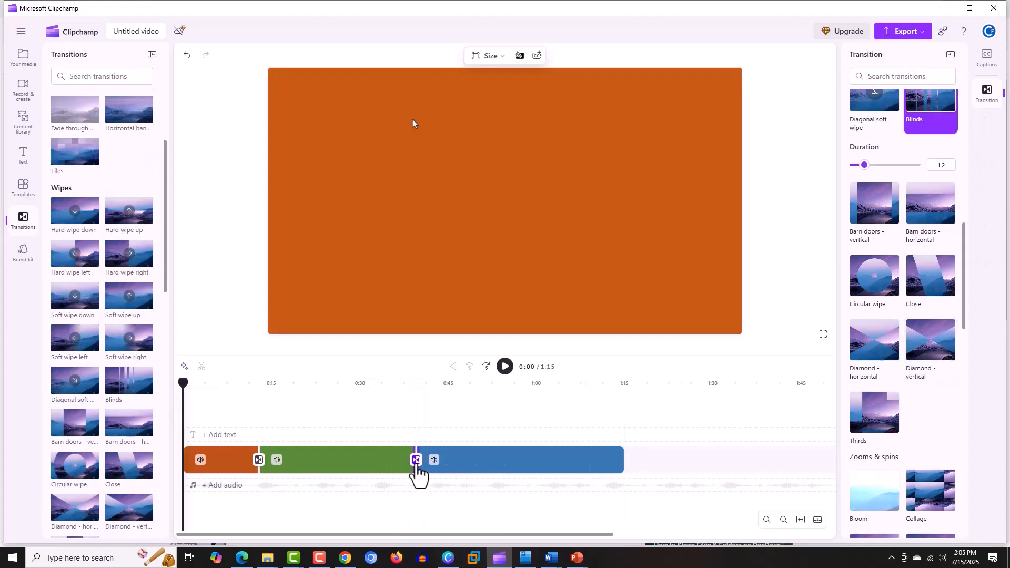
Delete the Blinds transition at the 0:39 cut between cliptwo.mp4 and clip3.mp4, and restore it
right_click(417, 462)
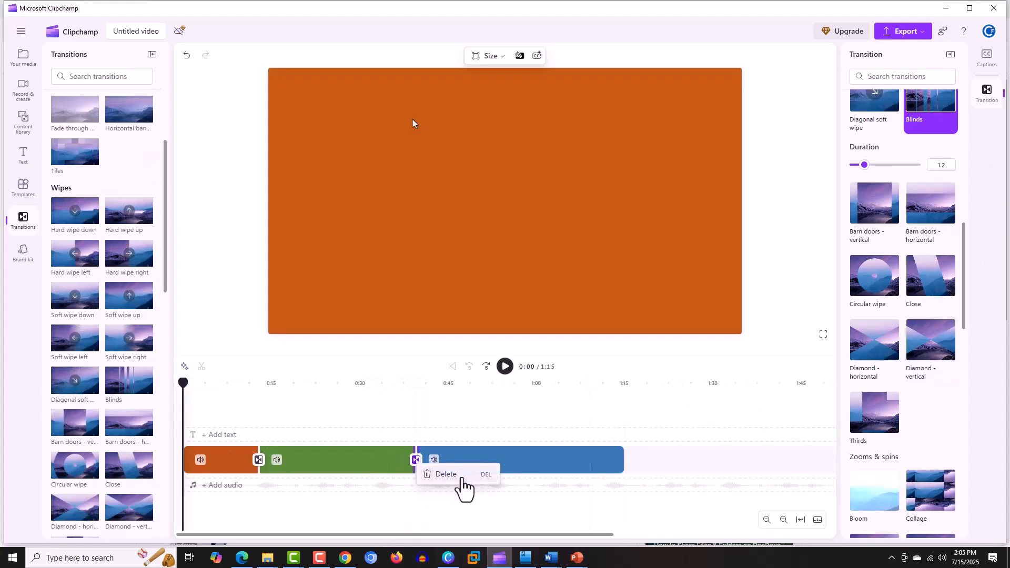
click(458, 475)
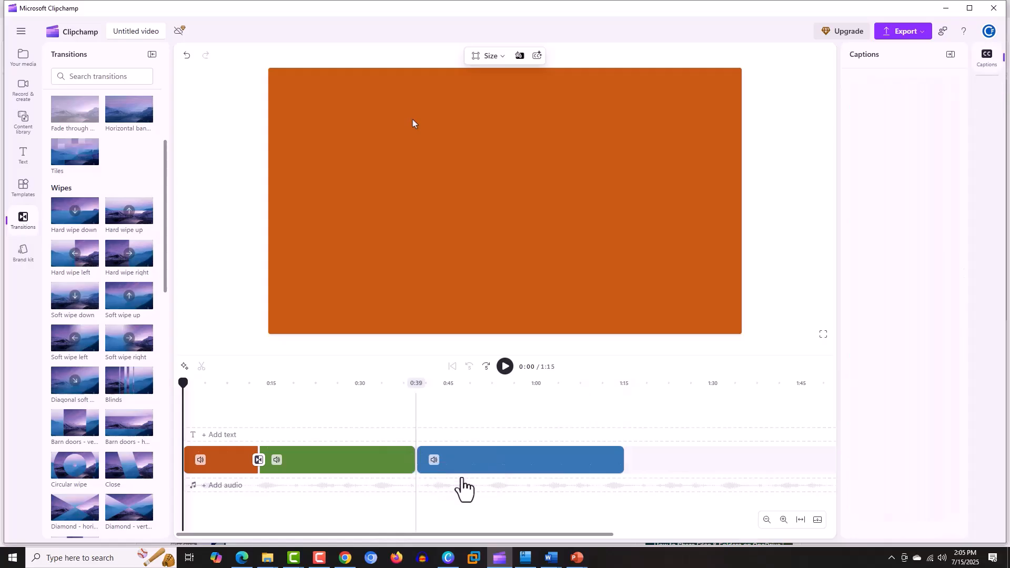
click(416, 460)
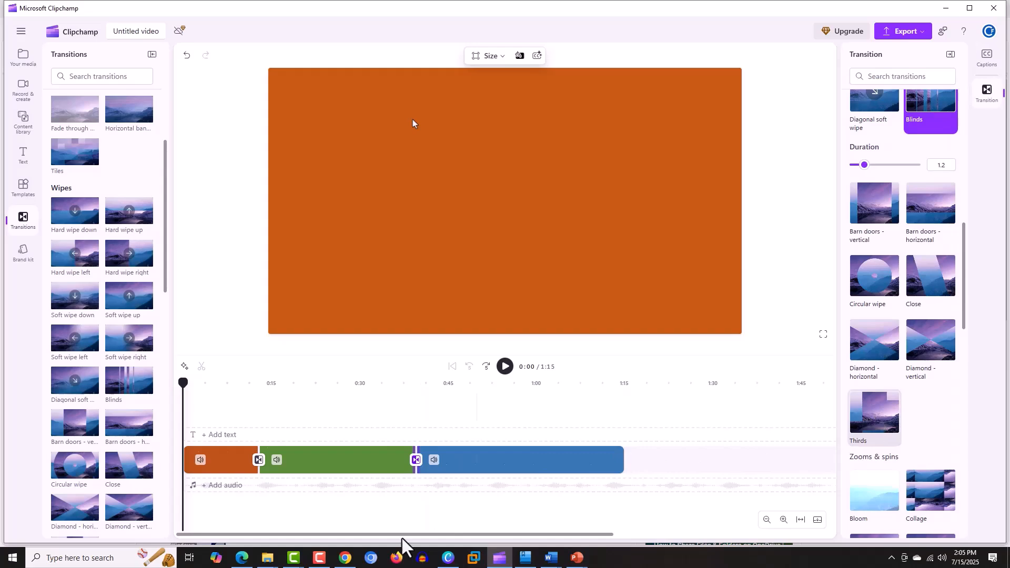
click(343, 511)
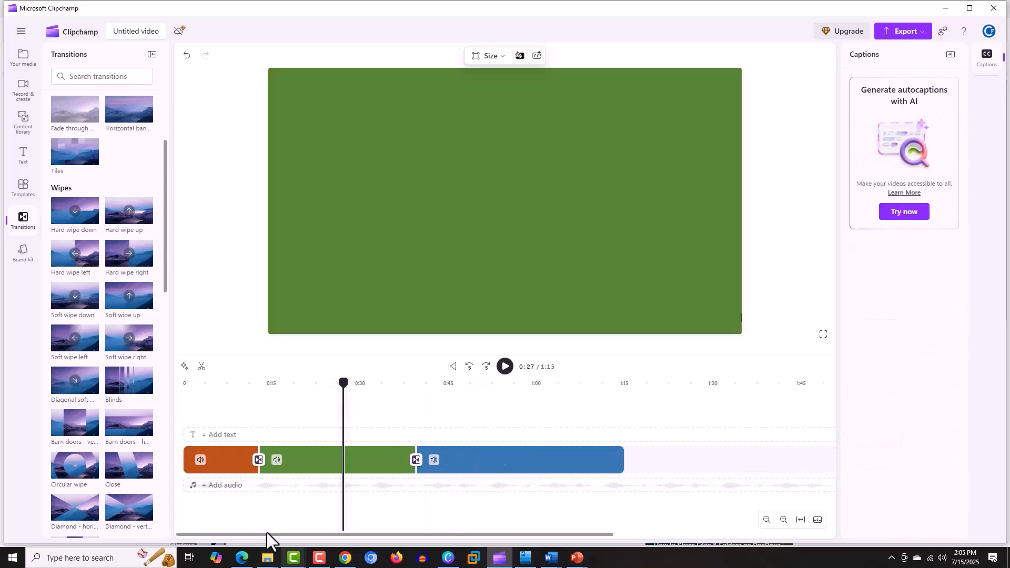
Add a short fade-out to clipone.mp4 with the playhead near the beginning of the timeline
click(226, 471)
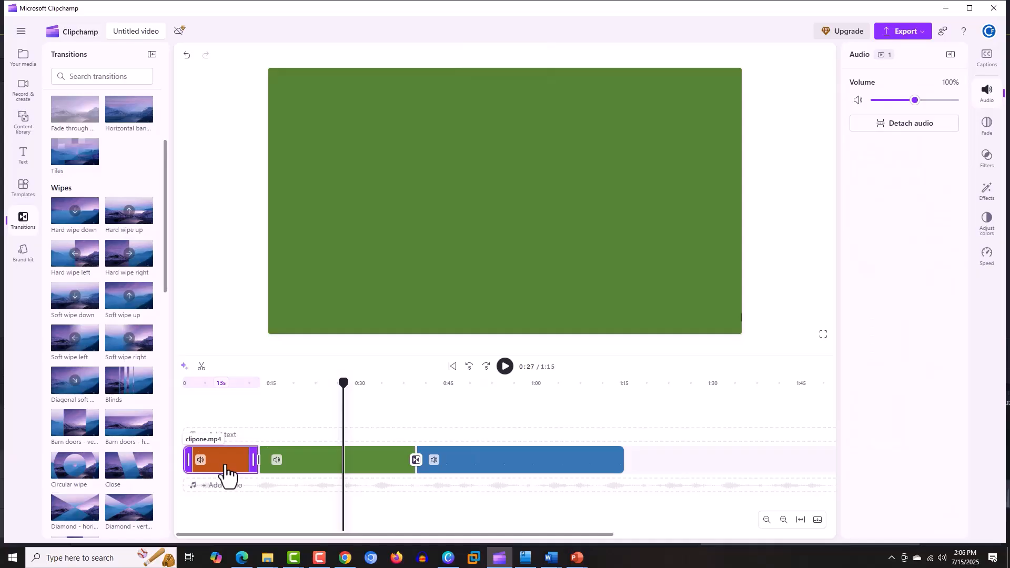
click(986, 127)
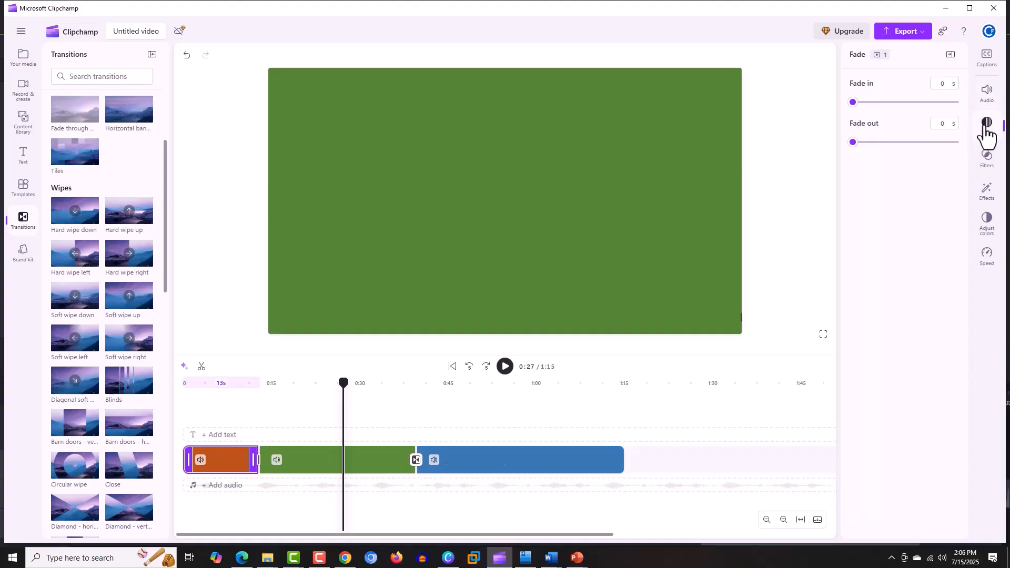
click(345, 383)
drag(302, 390, 189, 400)
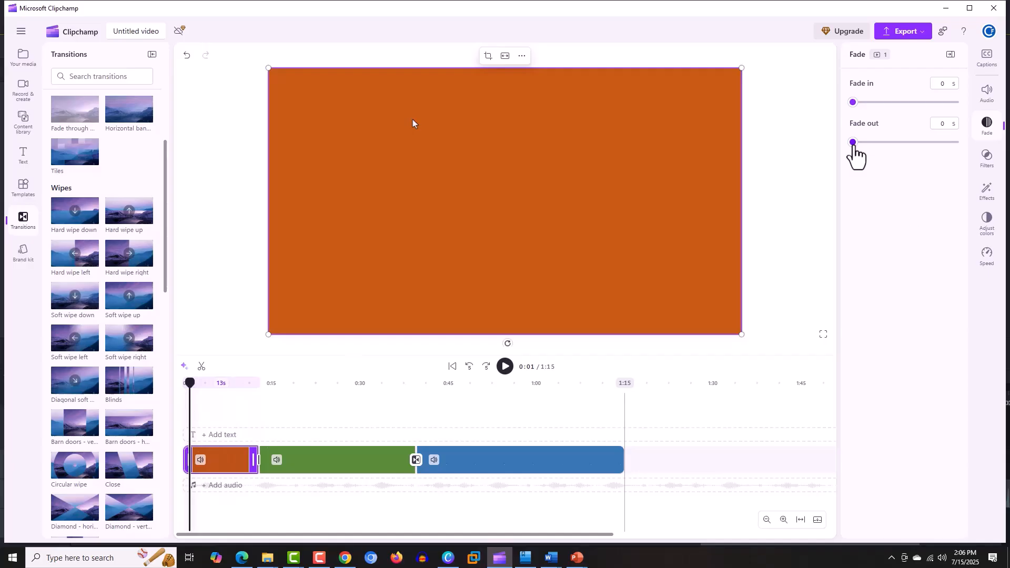
drag(853, 142, 871, 150)
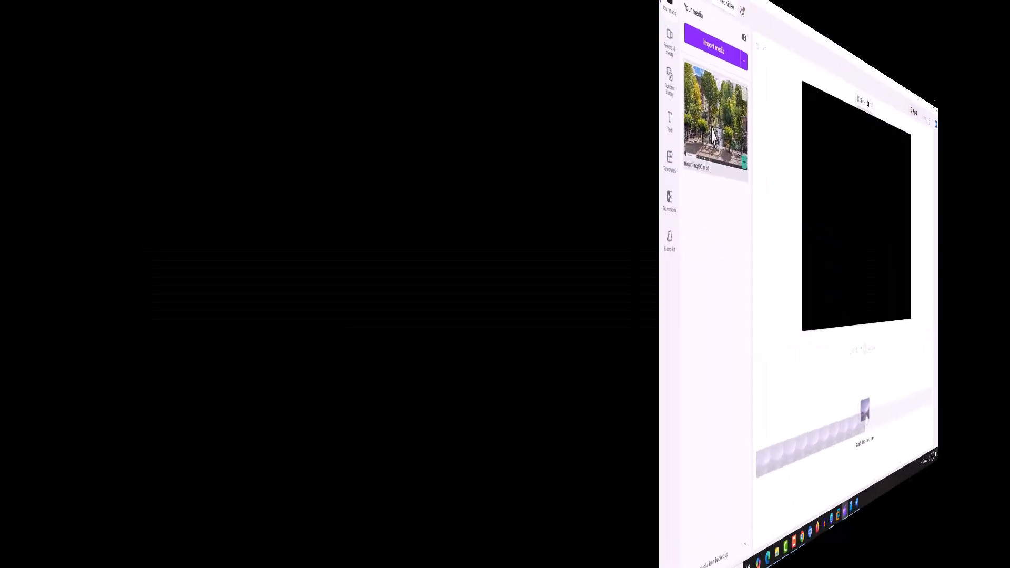
Place mountingISO.mp4 at the start of the timeline and open the Happy music collection in the content library
drag(715, 116, 254, 461)
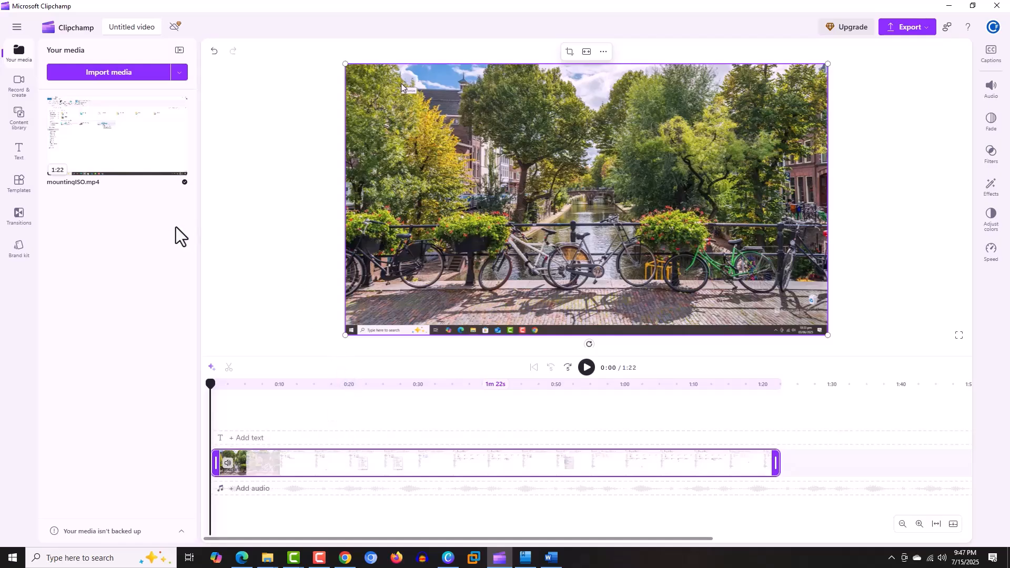
click(20, 120)
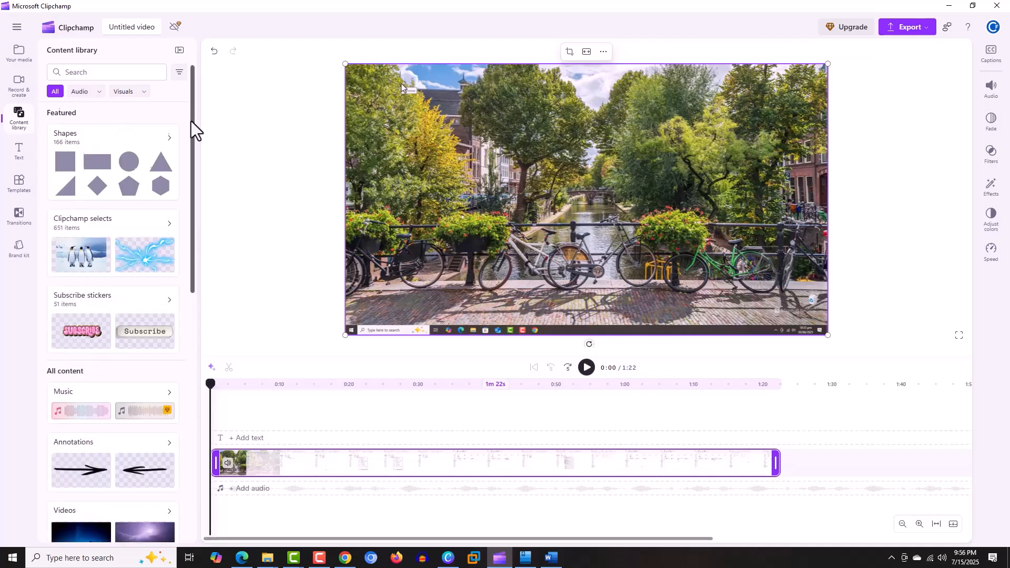
drag(191, 121, 191, 207)
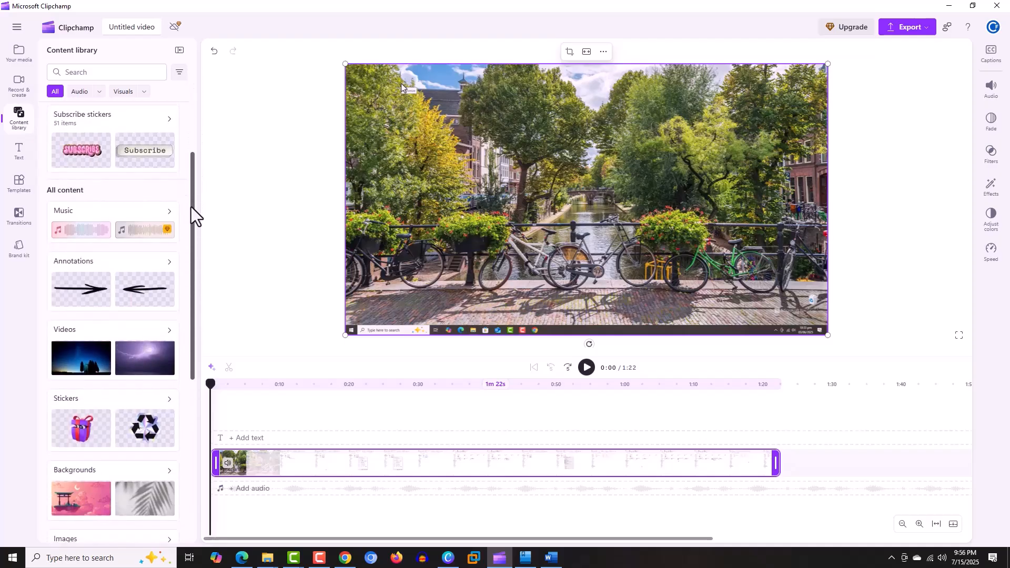
click(123, 212)
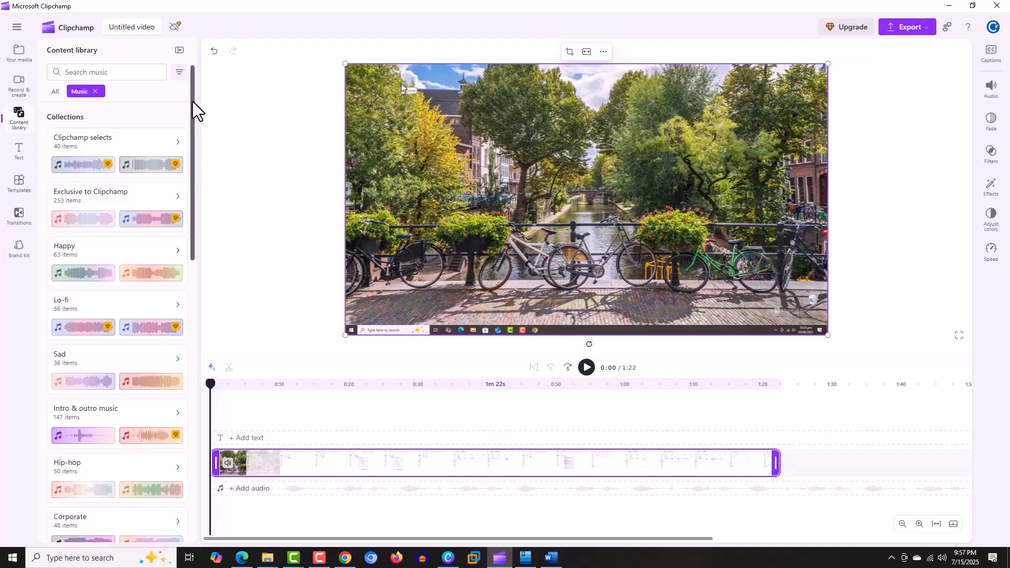
drag(192, 102, 208, 61)
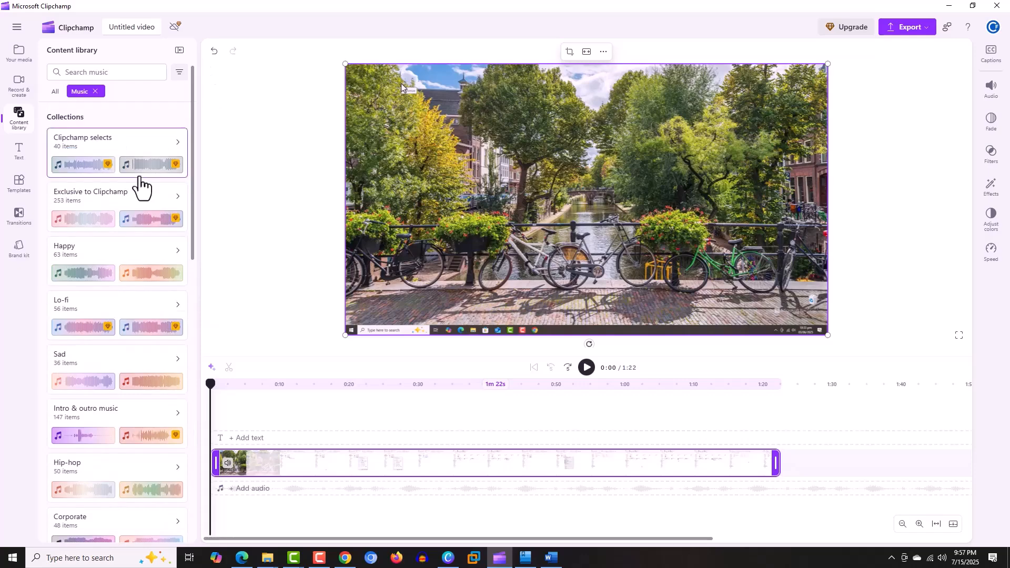
click(105, 266)
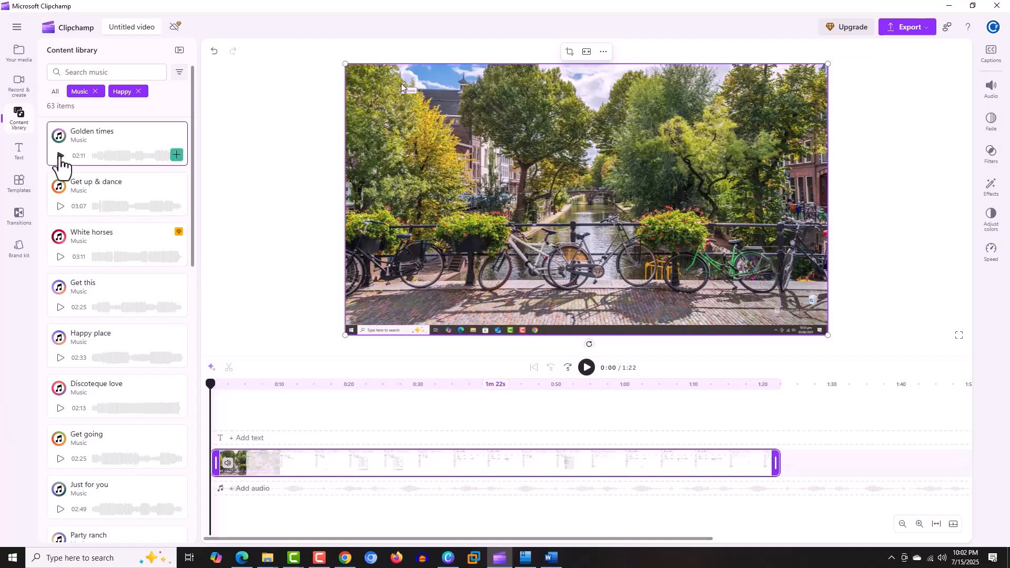
Listen to a preview of the Golden times track in the Happy music collection
click(60, 156)
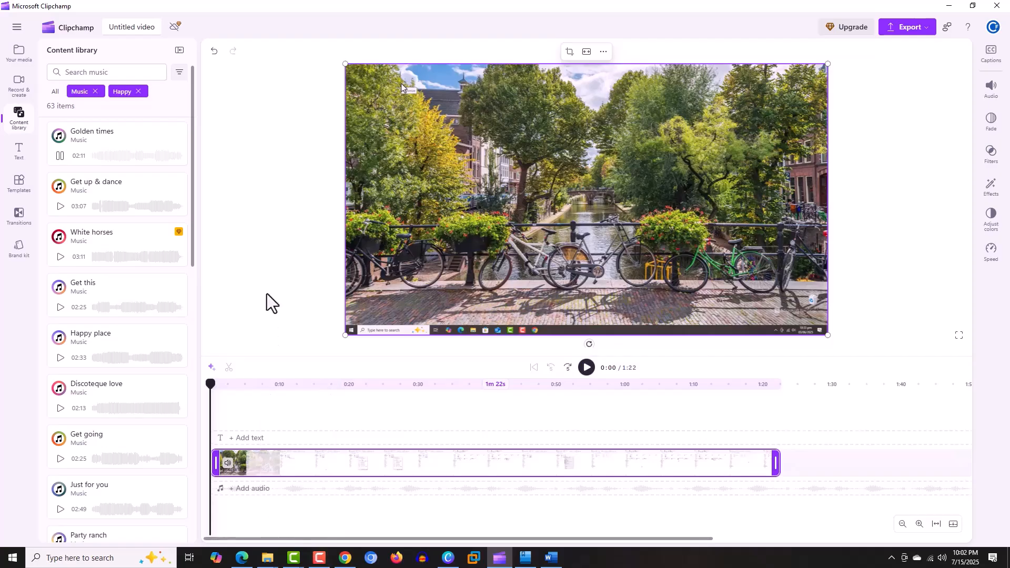
click(60, 156)
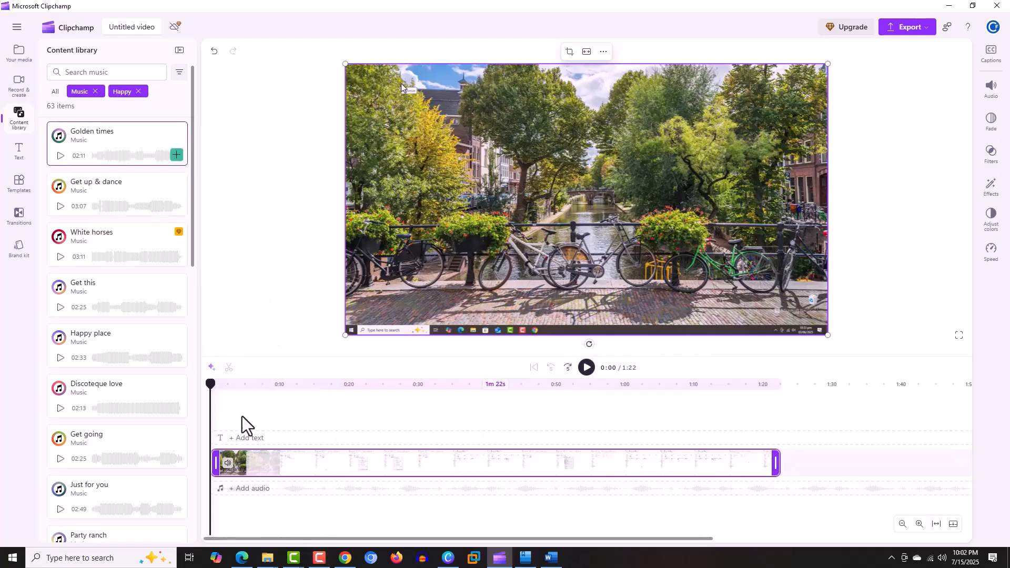
click(60, 155)
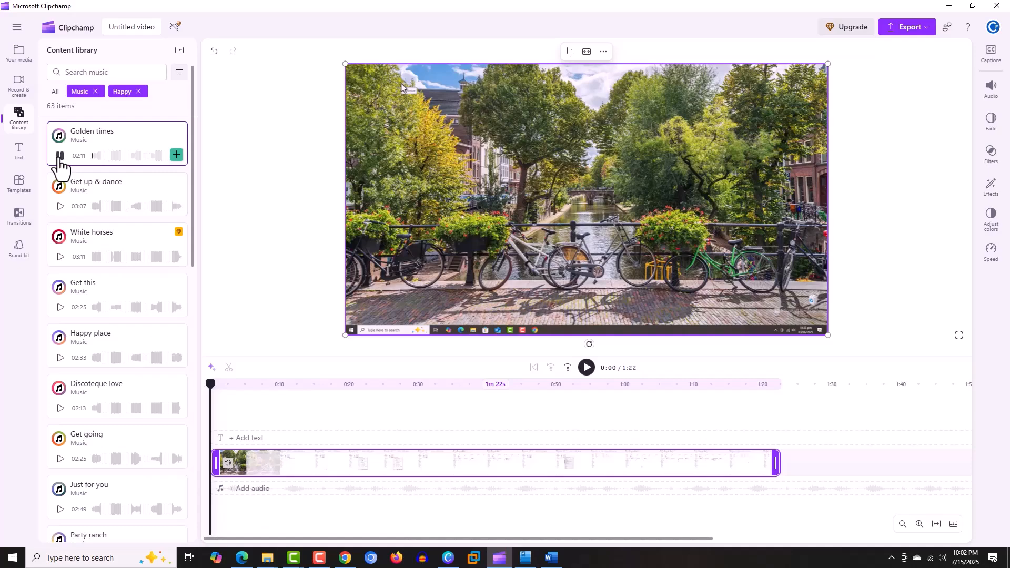
click(60, 156)
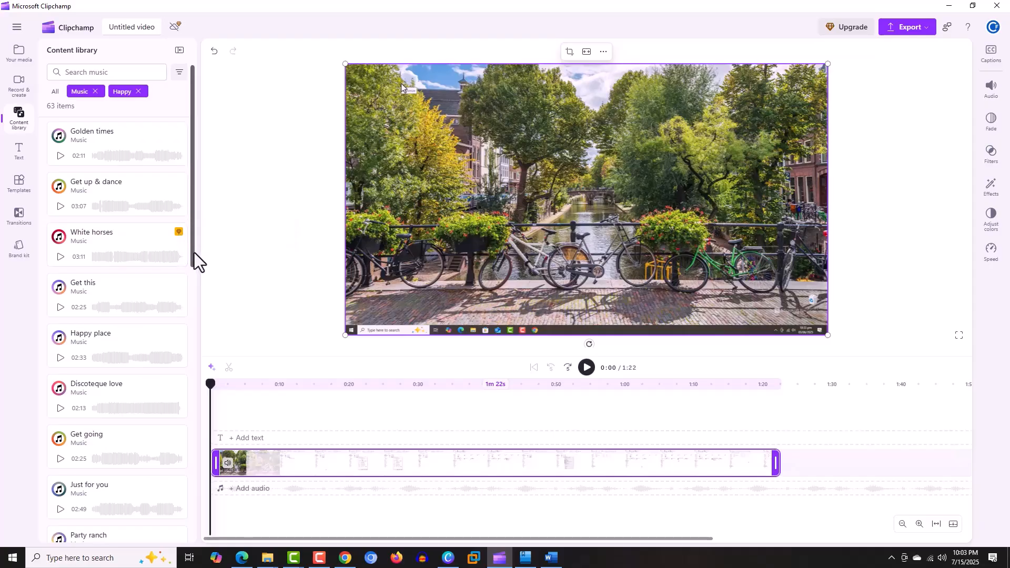
Browse the Happy music collection and add the Golden times track to the timeline
drag(194, 263, 201, 445)
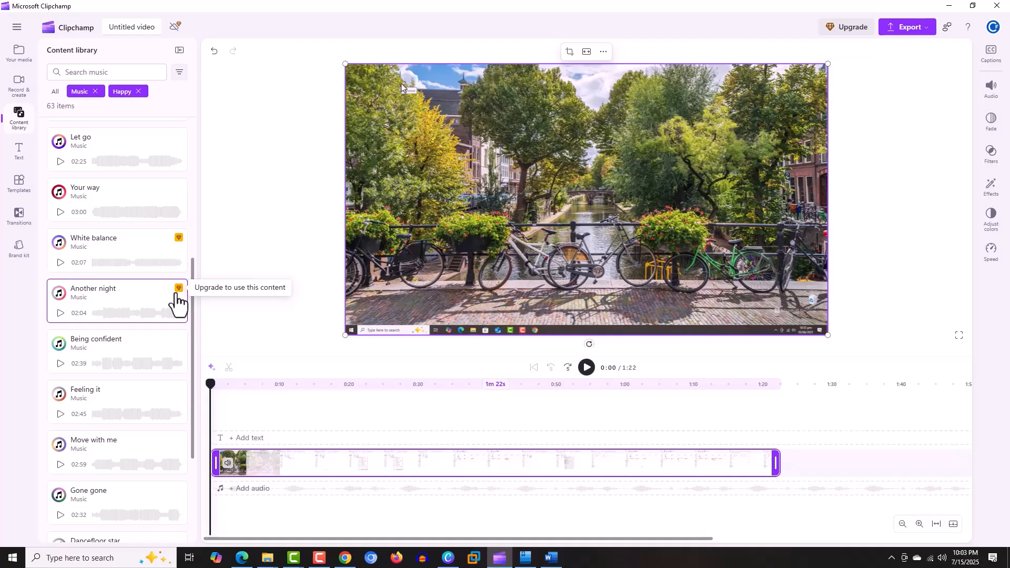
drag(194, 293, 201, 93)
mouse_move(93, 143)
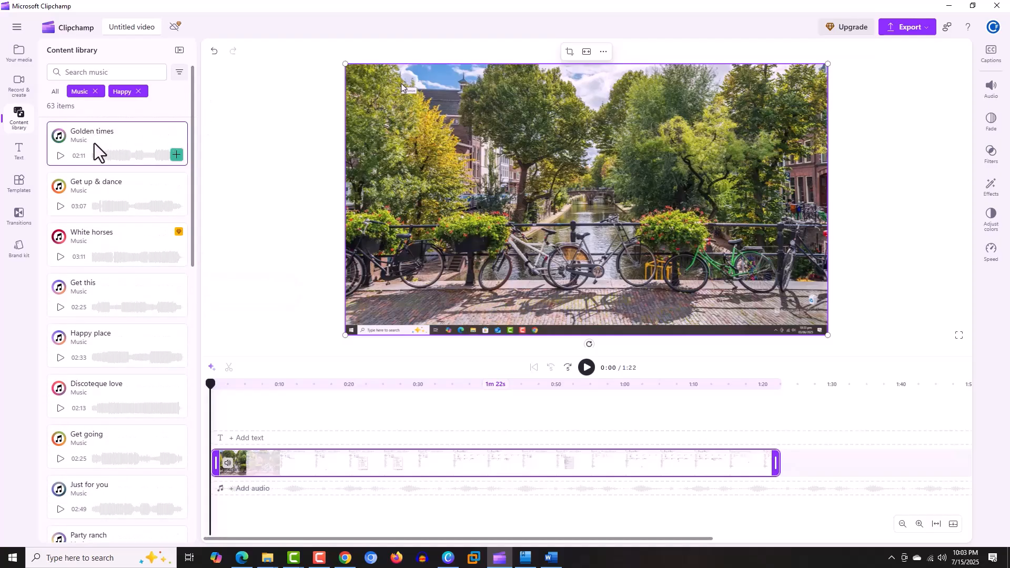
click(177, 155)
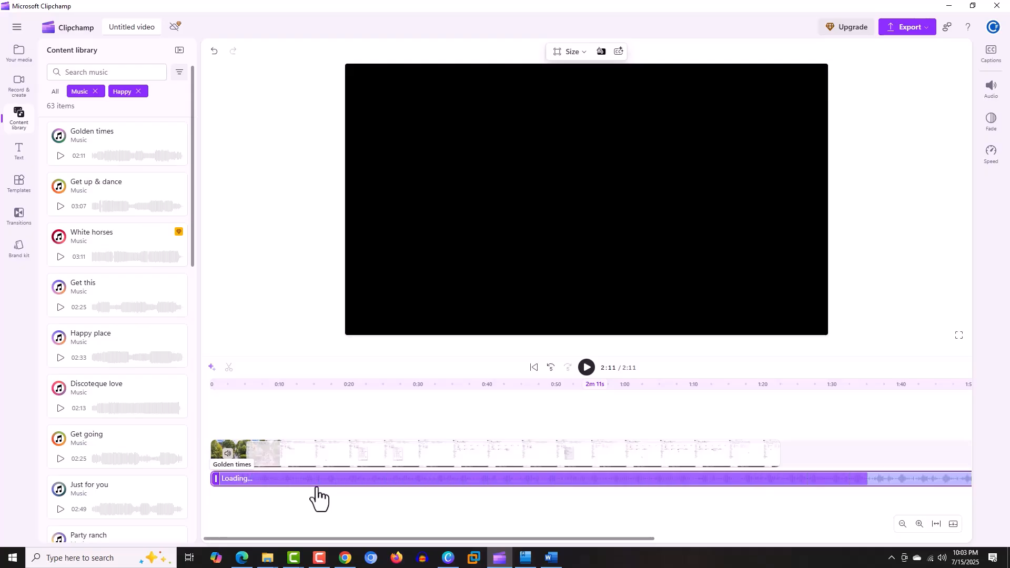
Trim the end of the third video clip on the timeline back to 3:35
drag(428, 541, 437, 538)
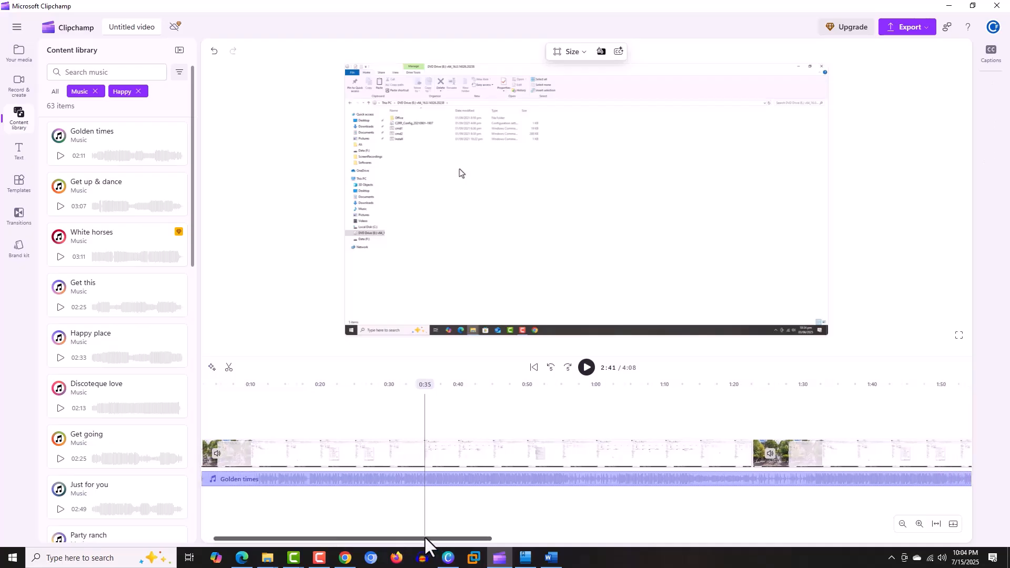
scroll(418, 519, down, 1)
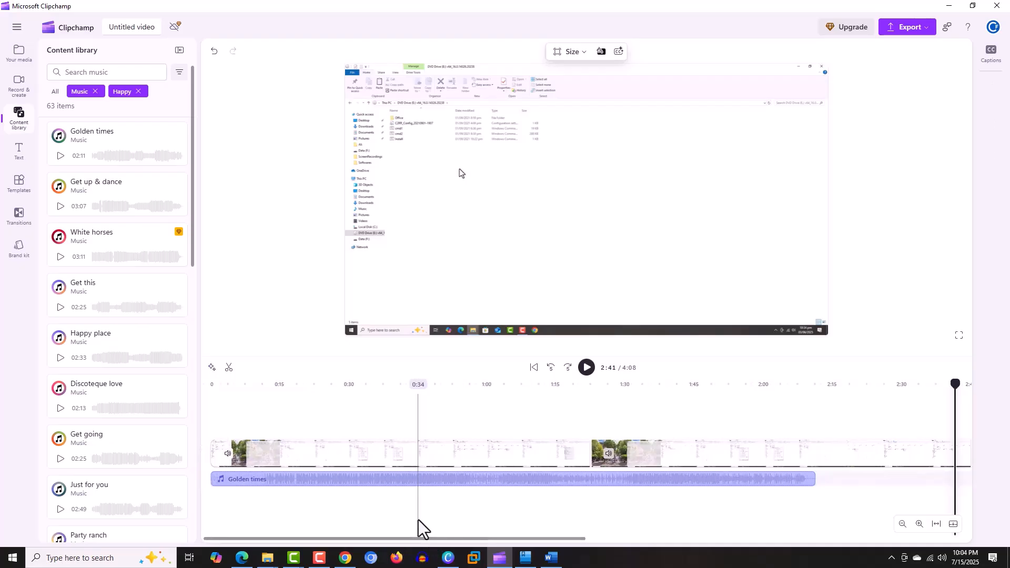
scroll(419, 519, down, 1)
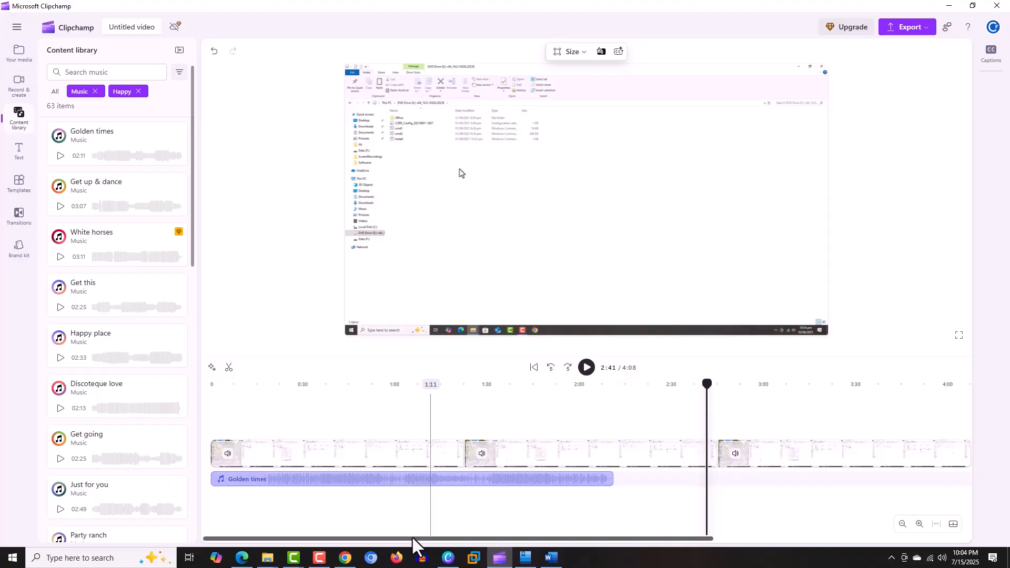
click(479, 466)
click(903, 464)
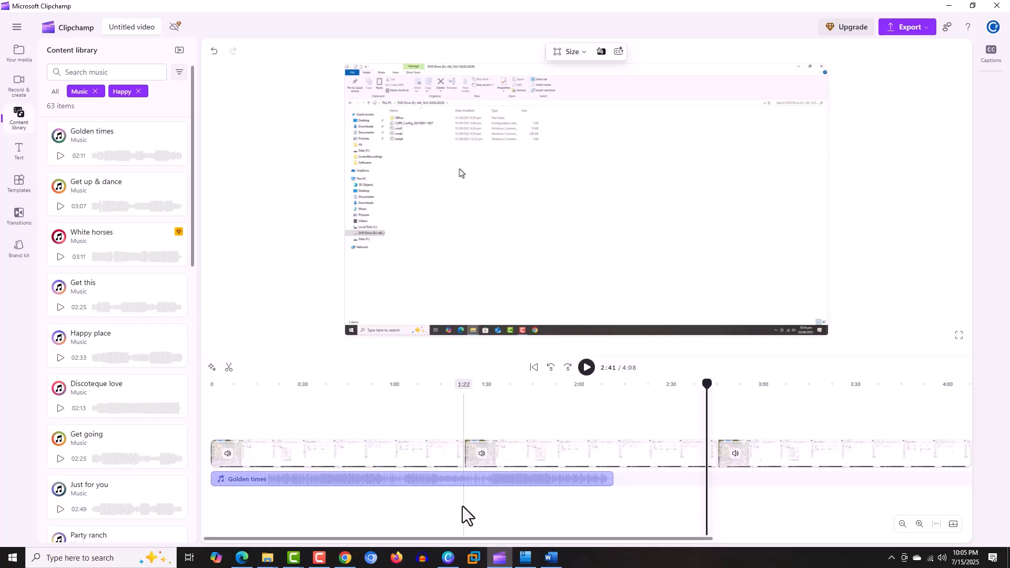
click(472, 486)
drag(909, 455, 865, 457)
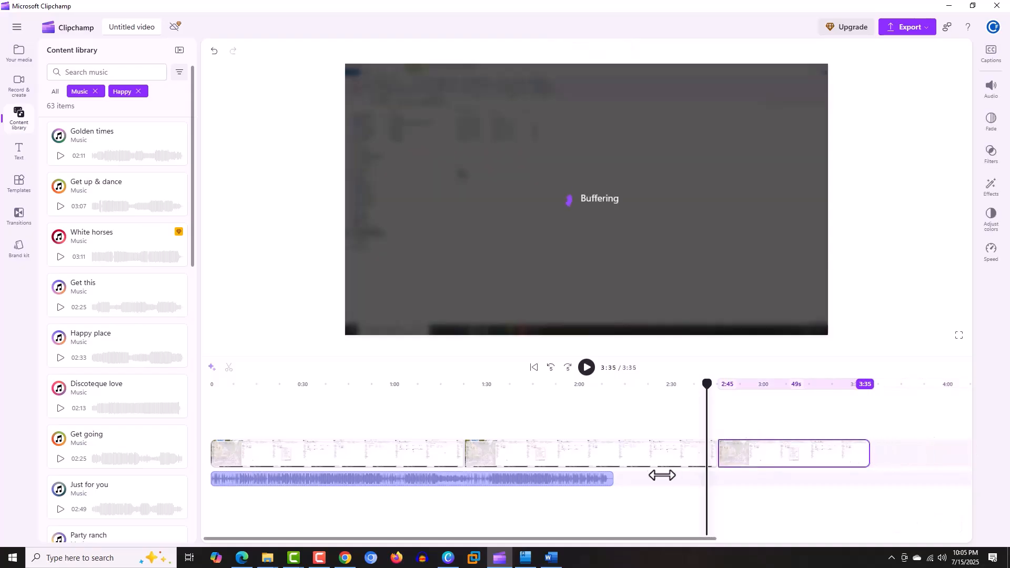
Duplicate the Golden times music track and trim the copy's end to match the video's end at 3:35
click(592, 494)
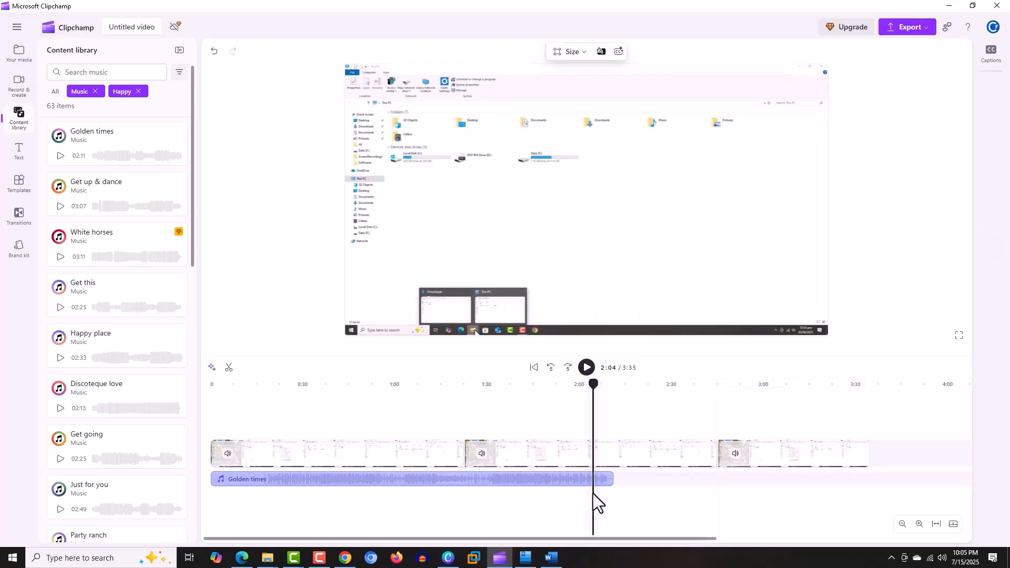
click(534, 490)
right_click(532, 484)
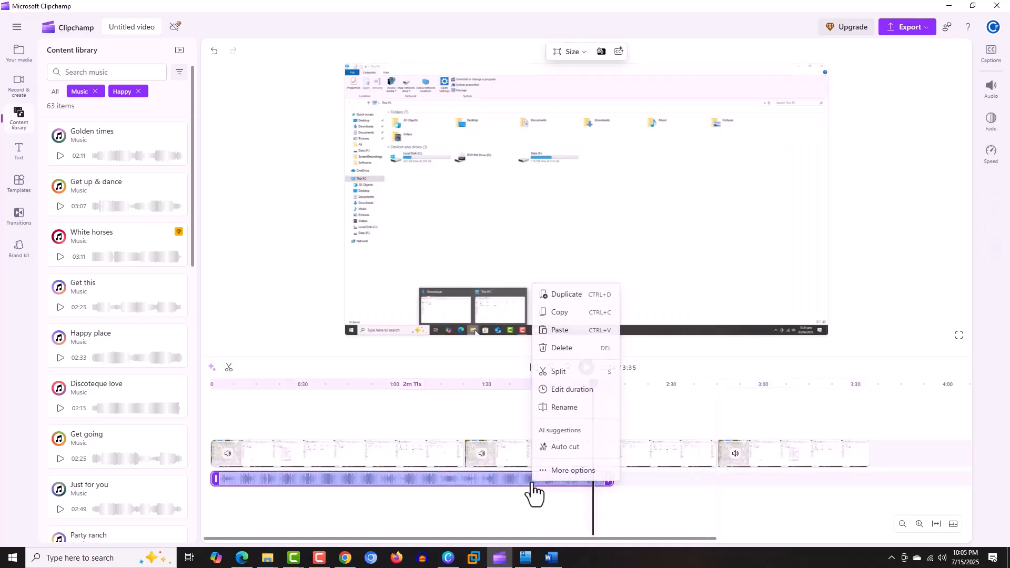
click(587, 296)
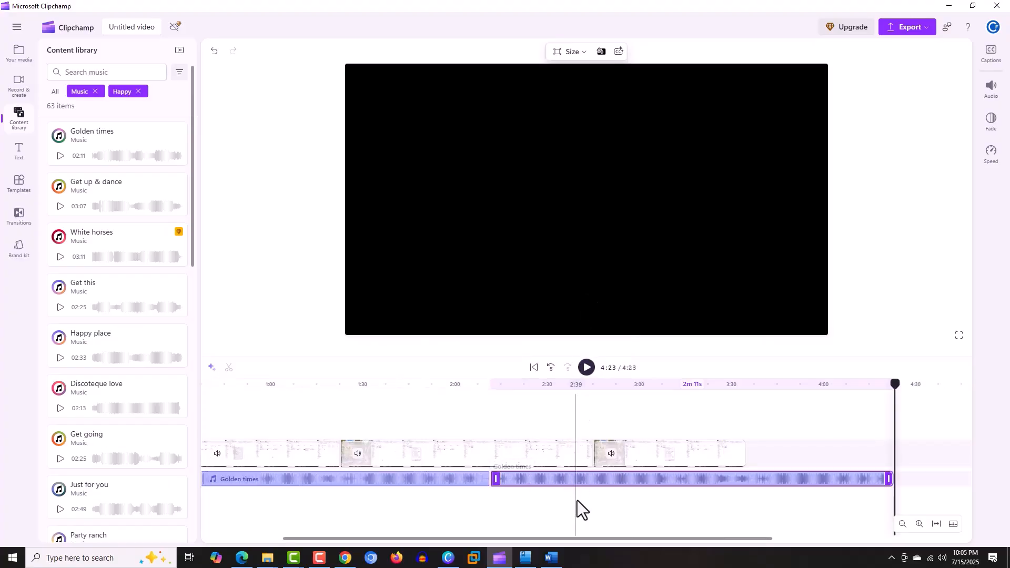
drag(890, 479, 744, 479)
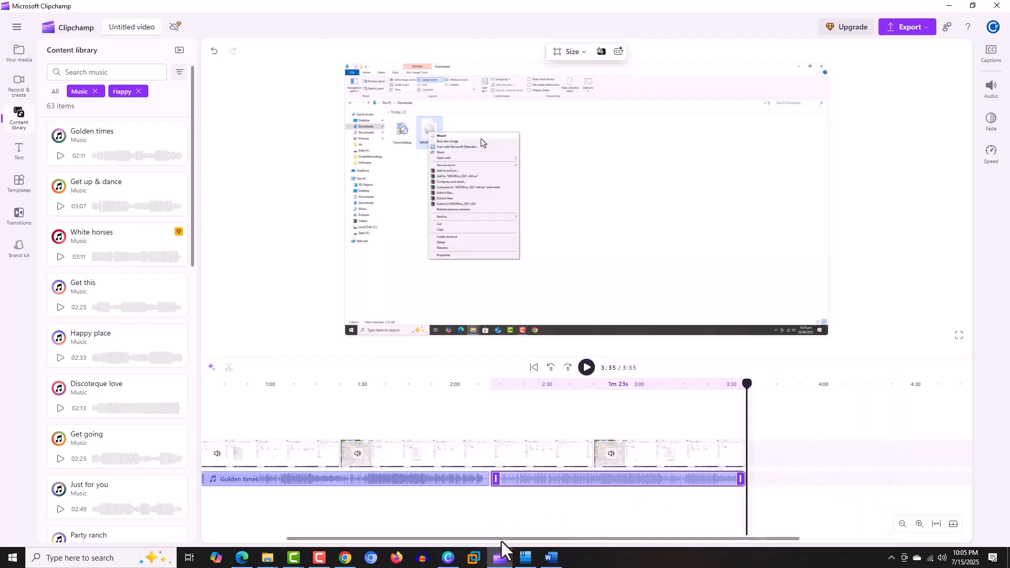
drag(501, 540, 361, 542)
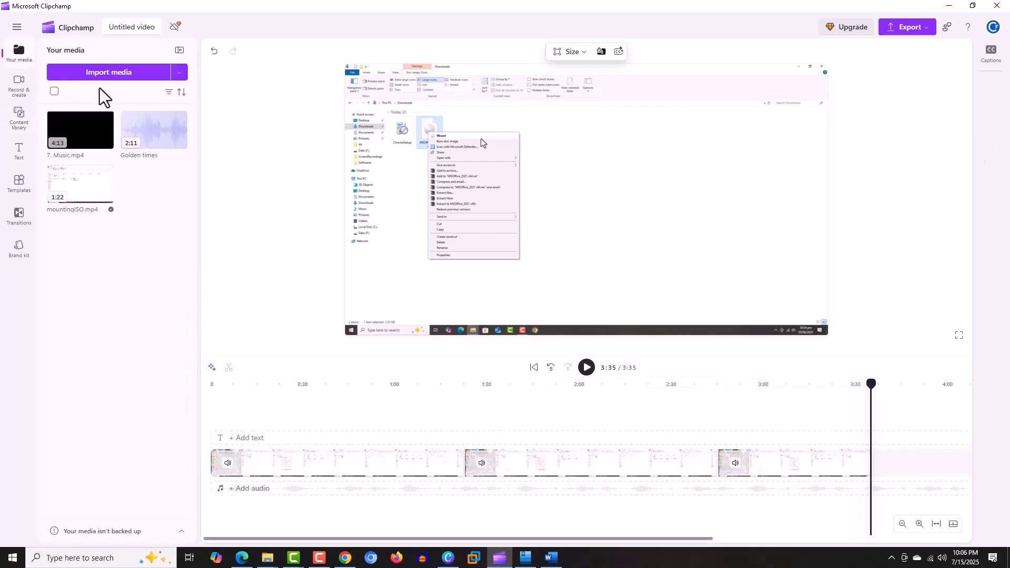
Import the Voice 011 audio file and place it at the start of the audio track below the video clips
click(102, 73)
double_click(113, 145)
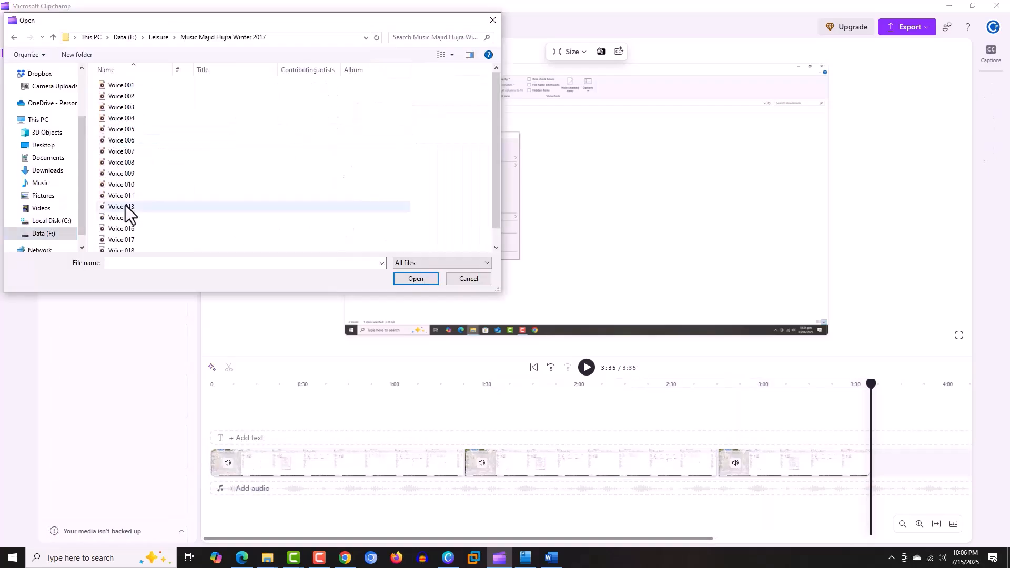
click(121, 195)
click(405, 278)
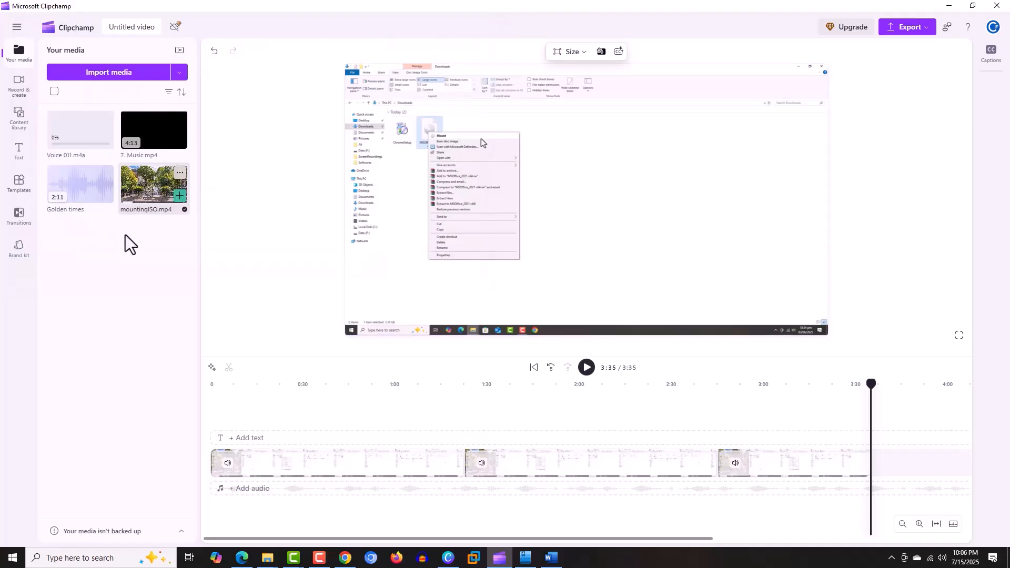
drag(93, 139, 282, 490)
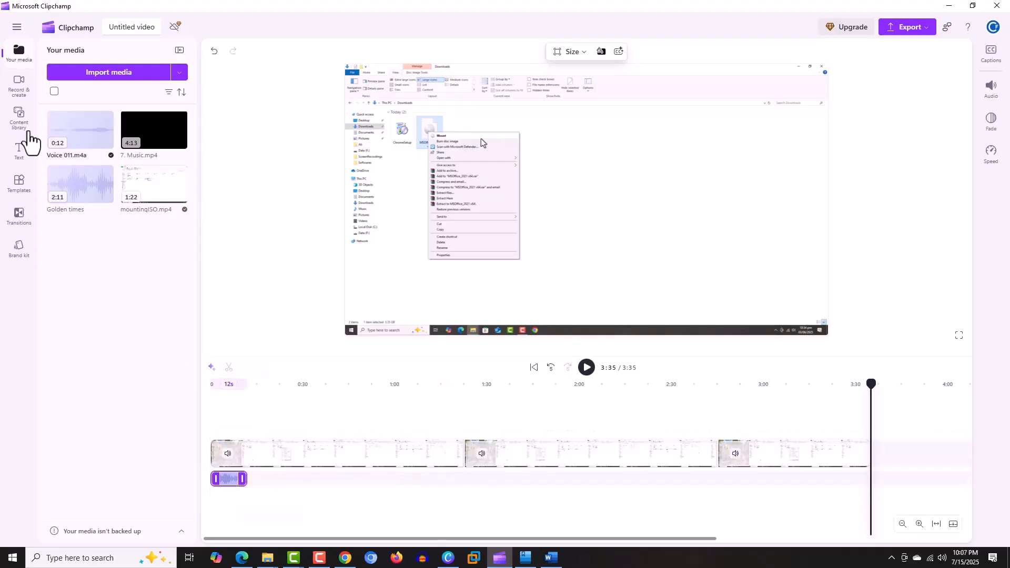
click(22, 89)
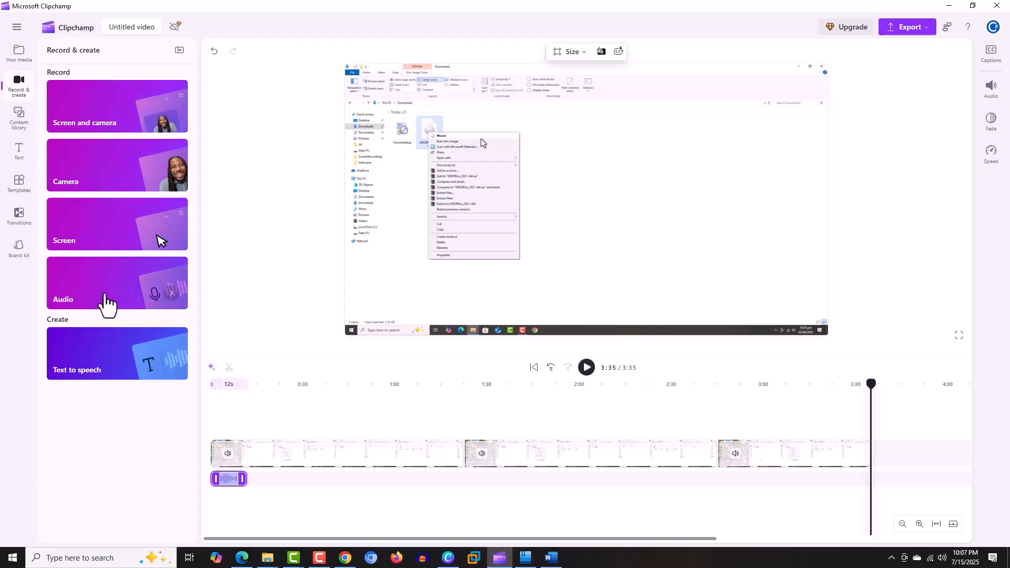
click(19, 91)
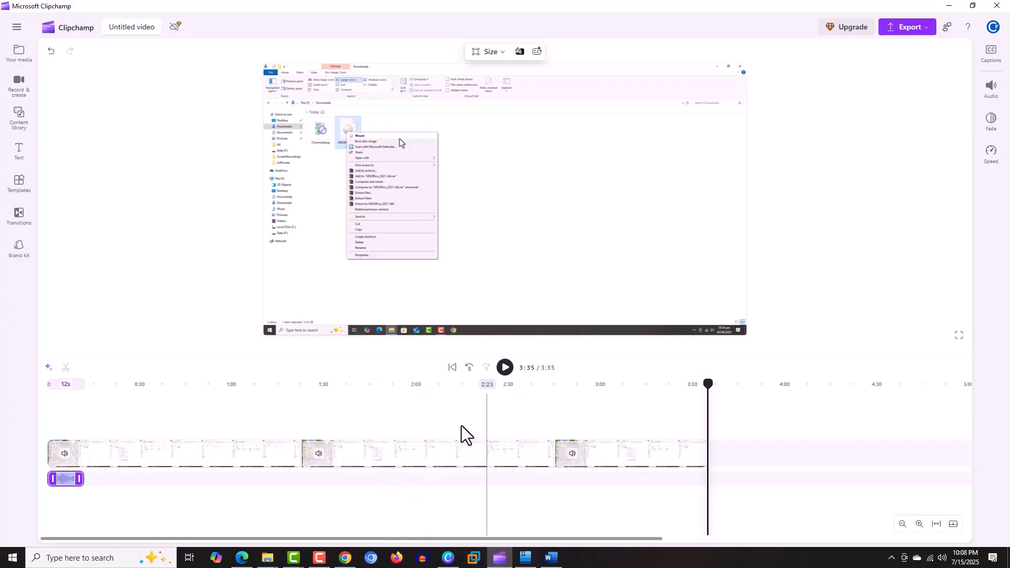
Lower the volume of the Voice 011 audio clip to 29%
click(988, 104)
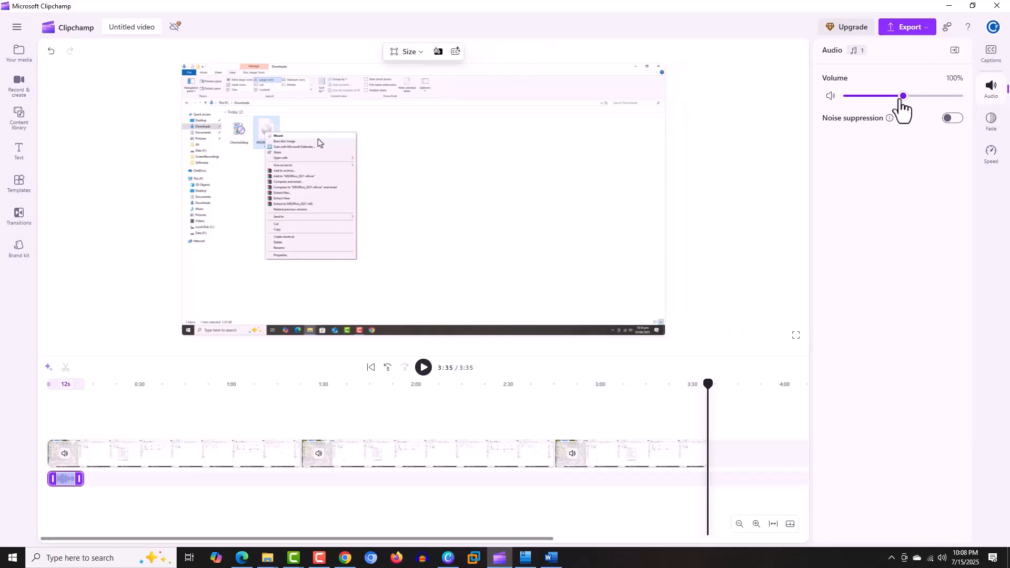
drag(901, 100, 877, 101)
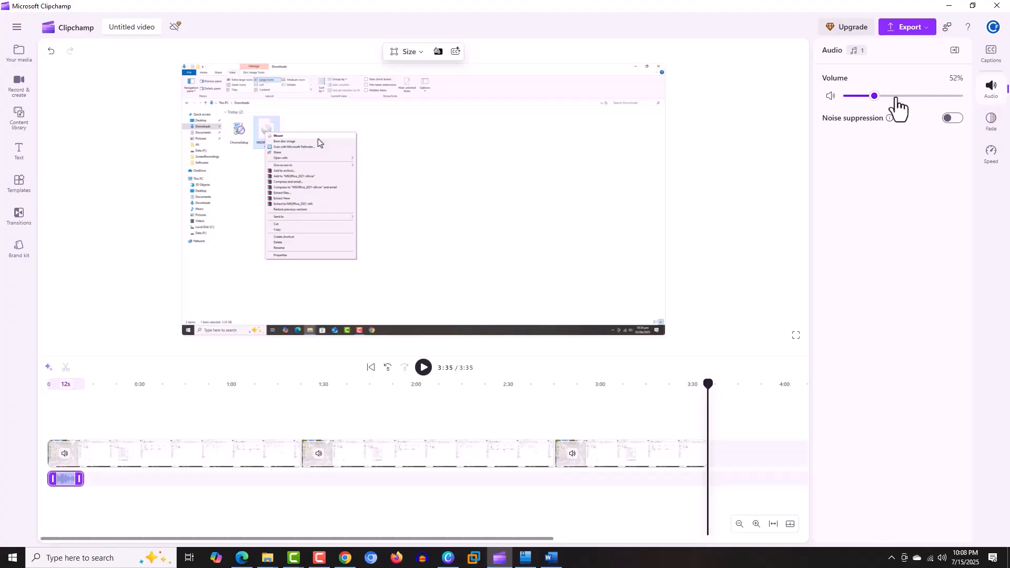
drag(875, 98, 896, 98)
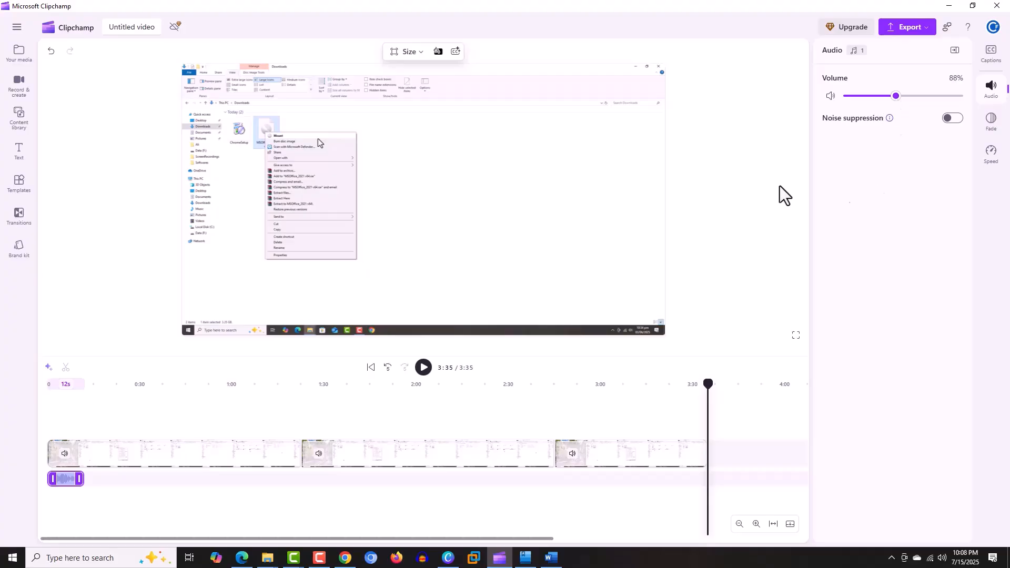
click(767, 197)
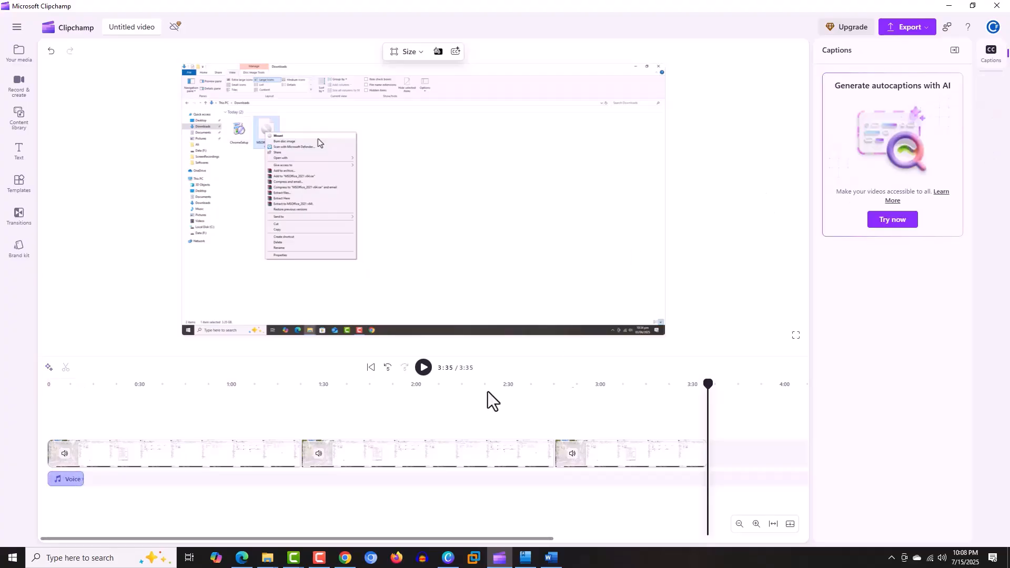
click(338, 467)
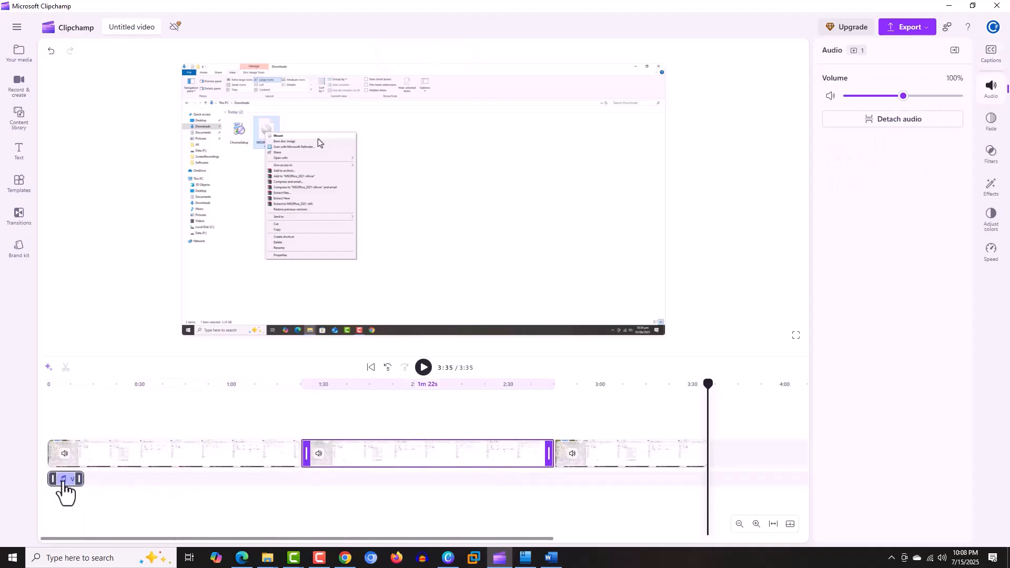
click(64, 487)
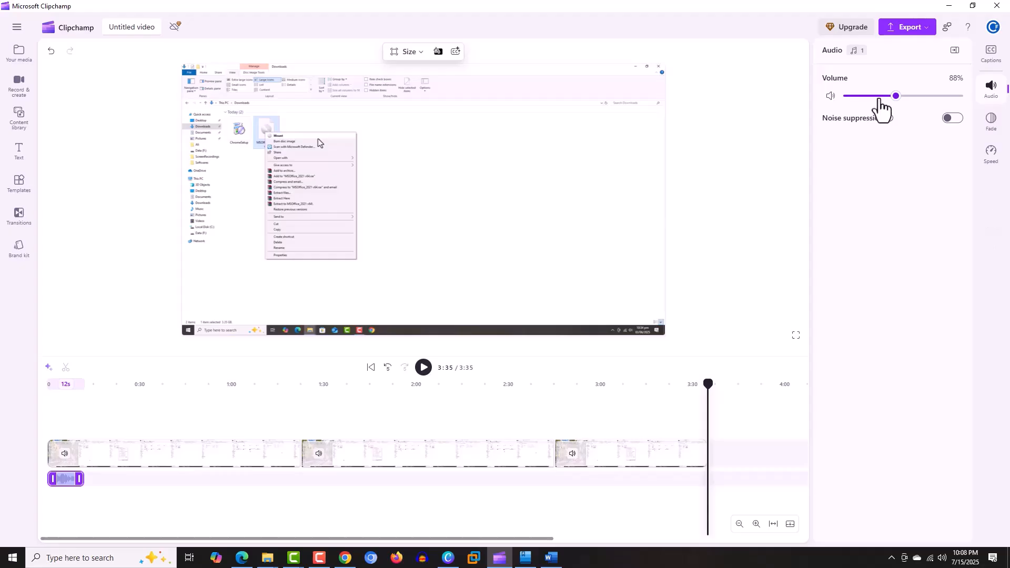
drag(877, 96, 865, 97)
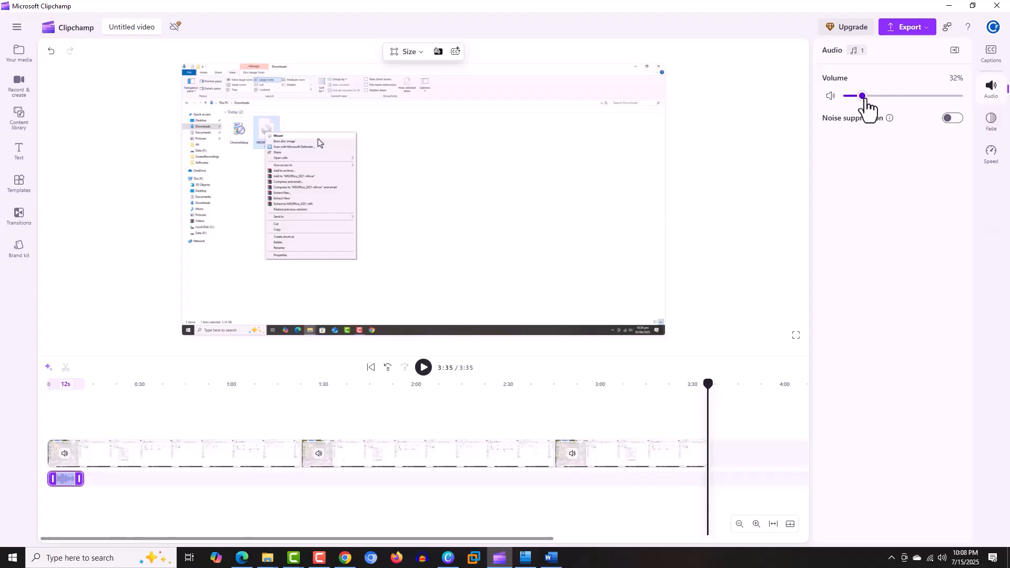
drag(863, 96, 861, 96)
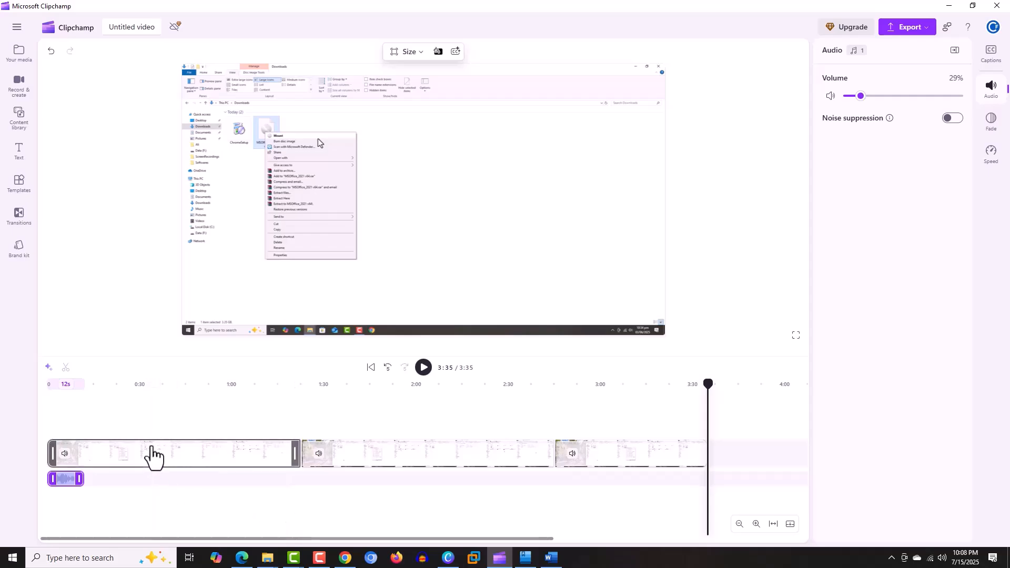
Reduce the volume of the first video clip on the timeline to well below 100%
click(153, 455)
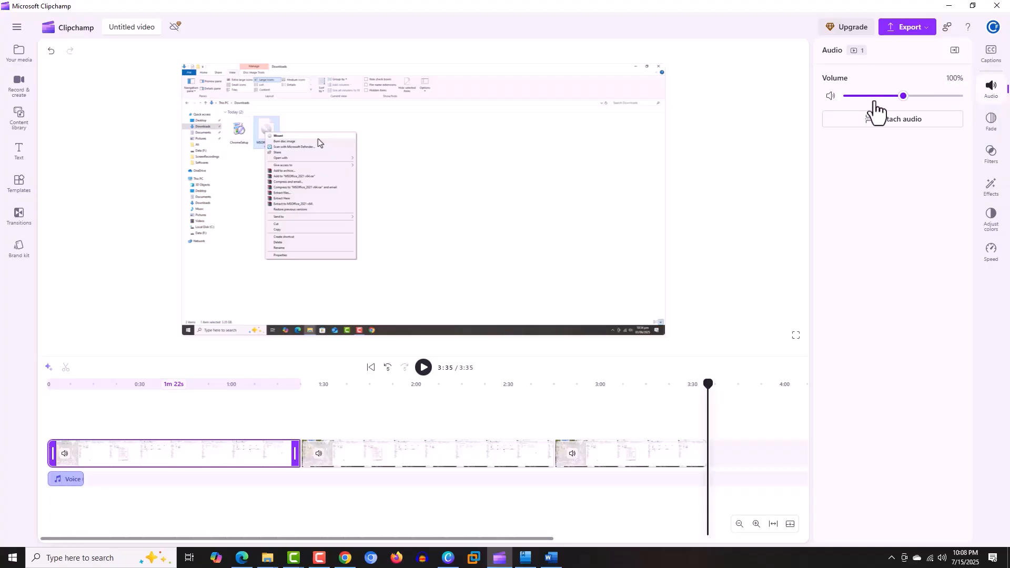
drag(902, 96, 868, 96)
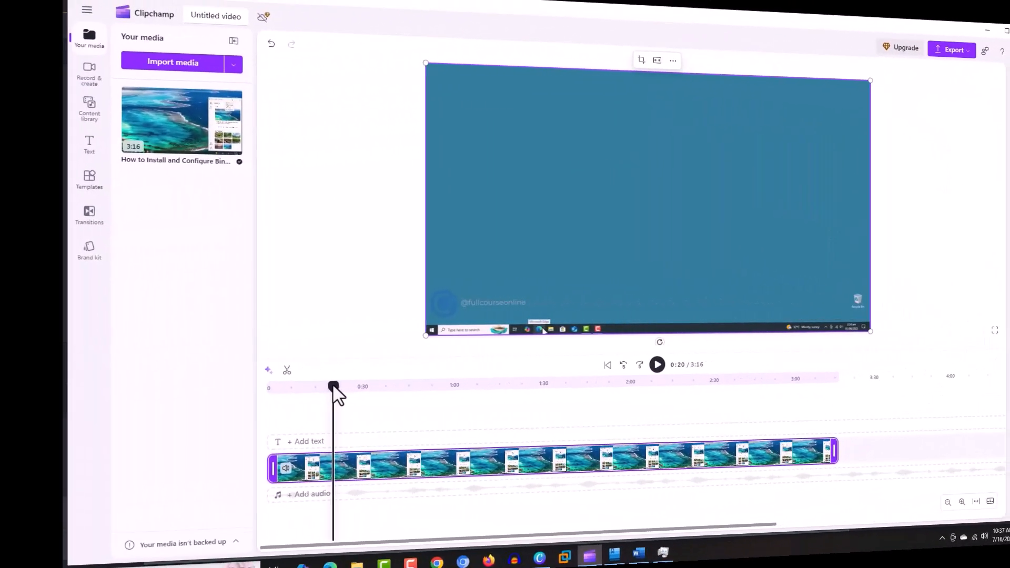
Add a text clip in the Creator style to the timeline at 1:27
drag(333, 388, 372, 393)
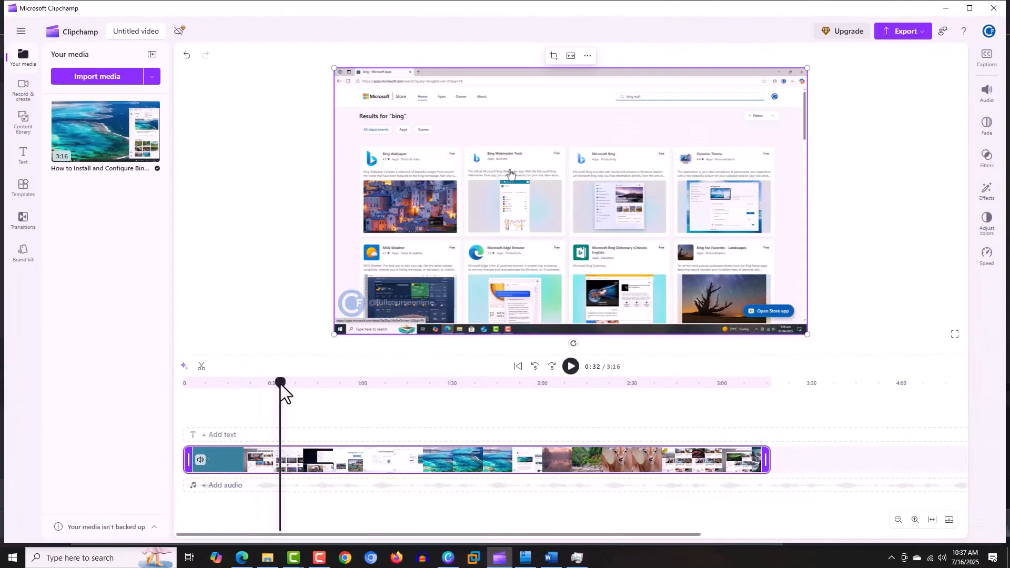
drag(280, 386, 441, 392)
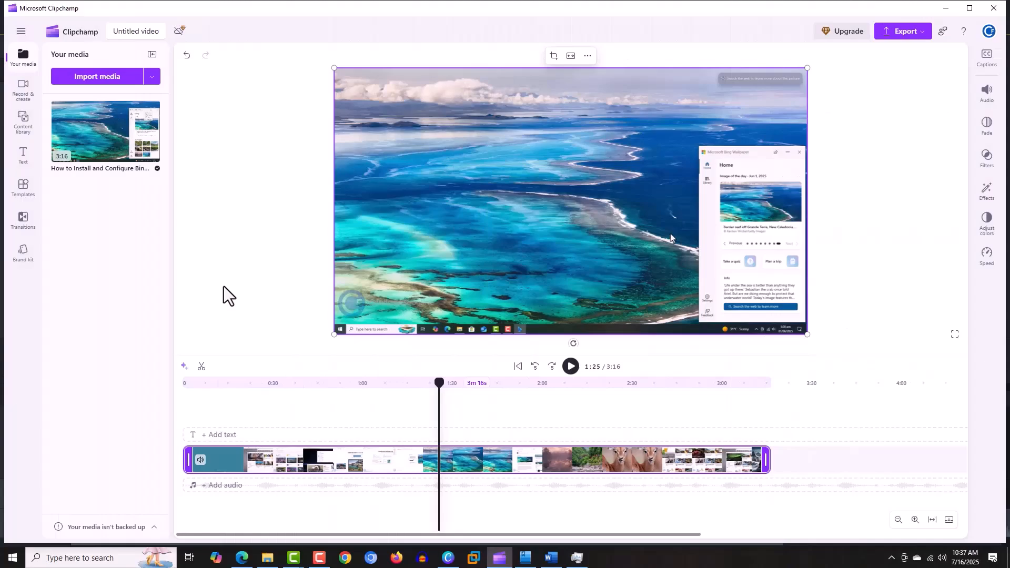
click(444, 387)
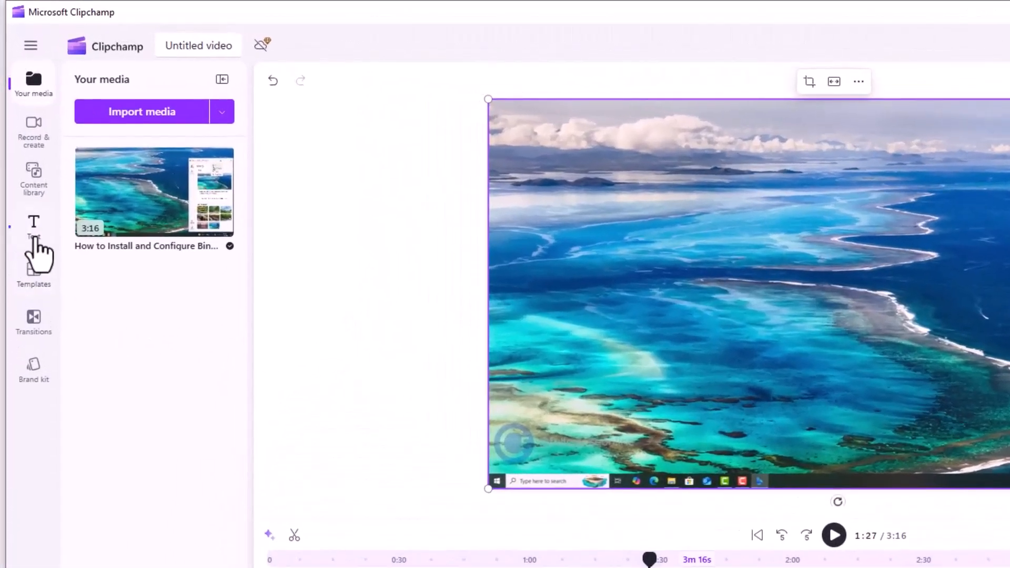
click(35, 238)
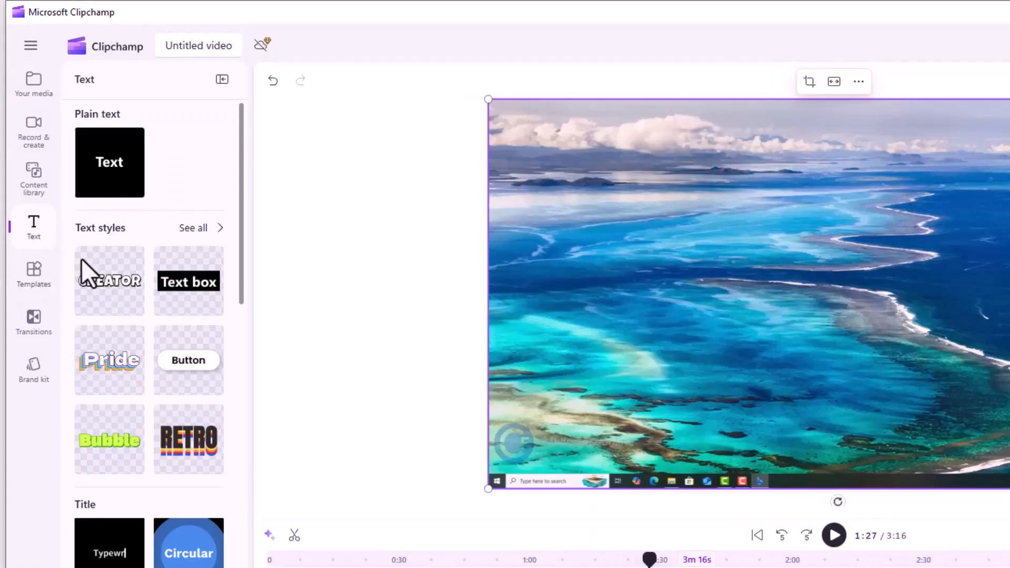
drag(241, 252, 261, 233)
mouse_move(97, 277)
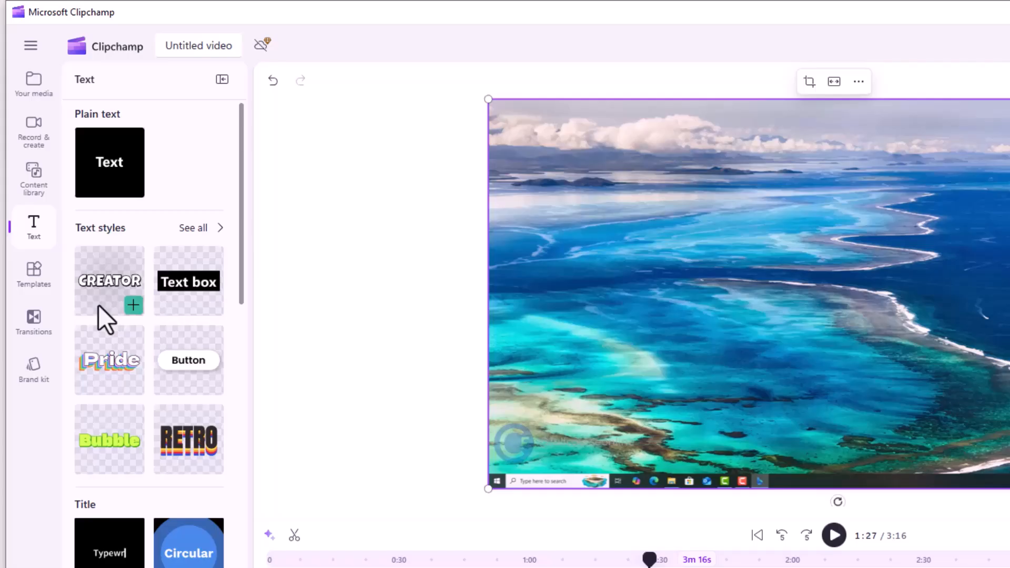
click(132, 308)
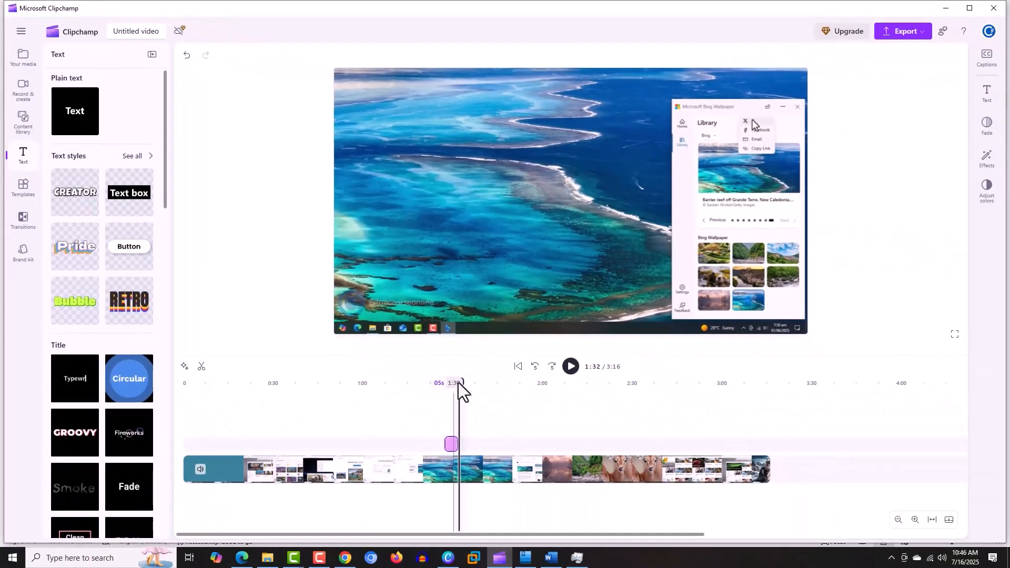
Preview the Creator title at 1:29, enlarge it to font size 82 and reposition it near the middle of the frame
drag(461, 384, 451, 387)
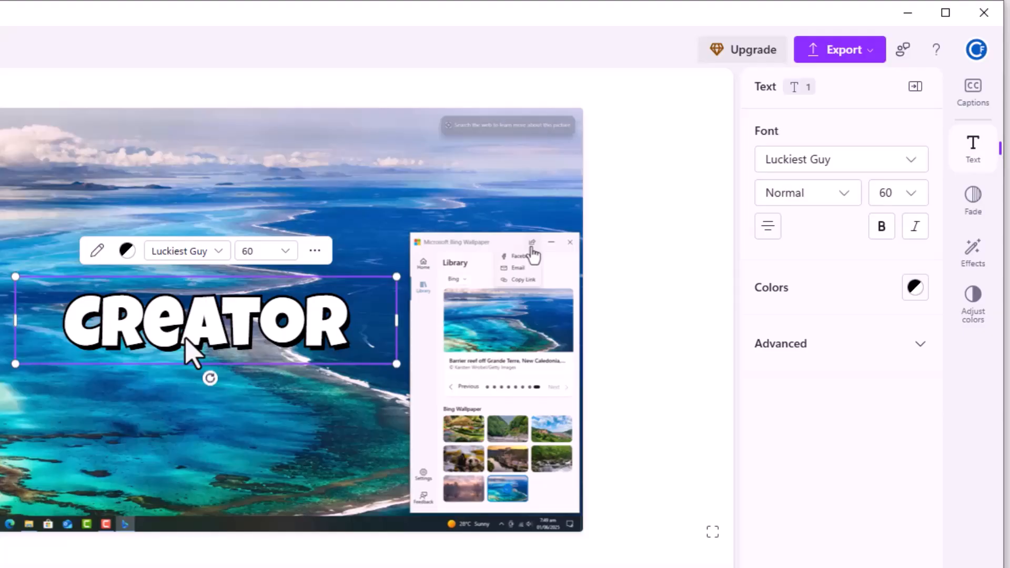
click(151, 327)
click(152, 327)
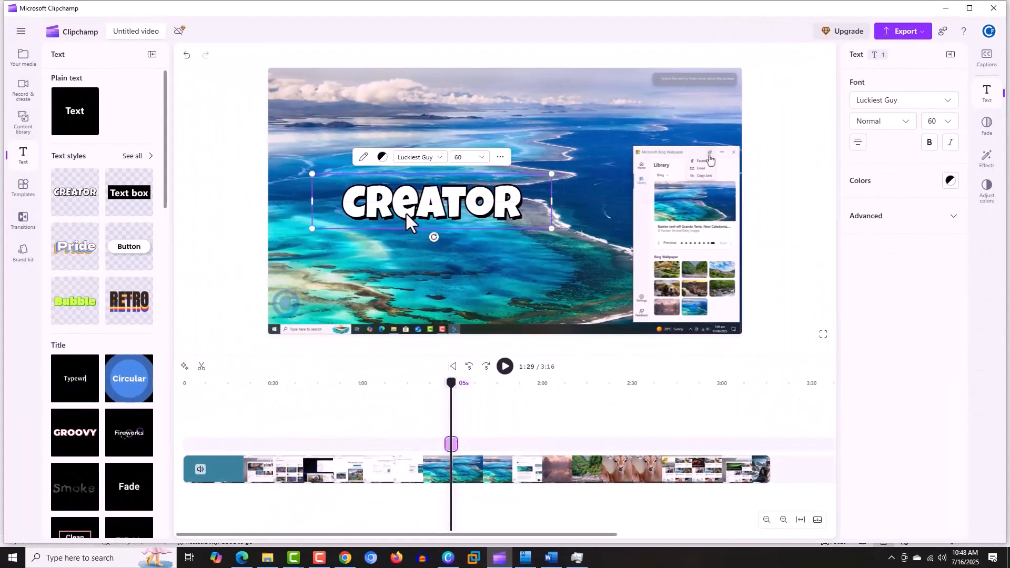
drag(405, 212, 392, 239)
drag(534, 197, 623, 152)
drag(466, 215, 489, 201)
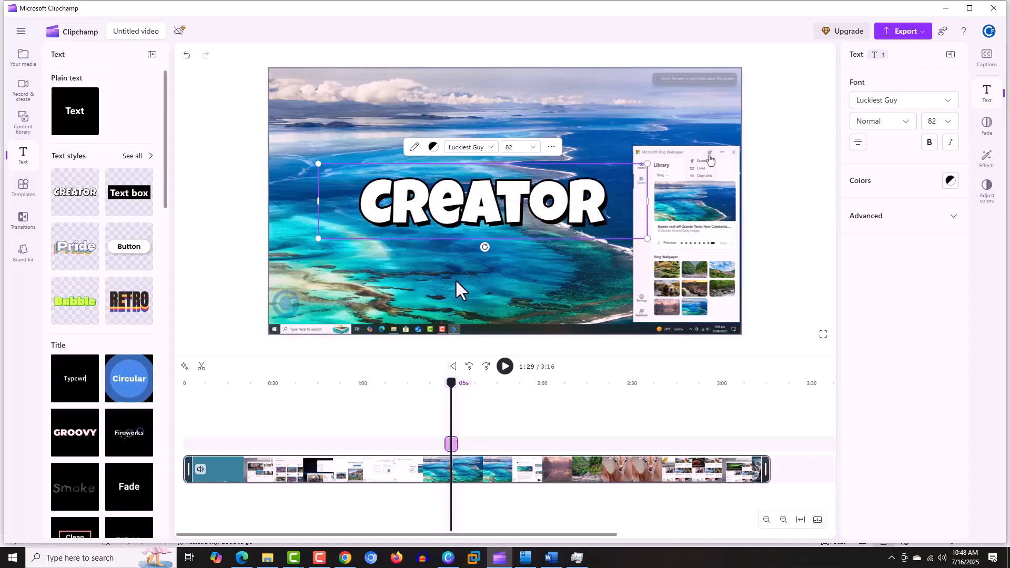
click(456, 279)
Lengthen the Creator title clip to 14 seconds and move it to start at 1:24
drag(459, 444, 484, 444)
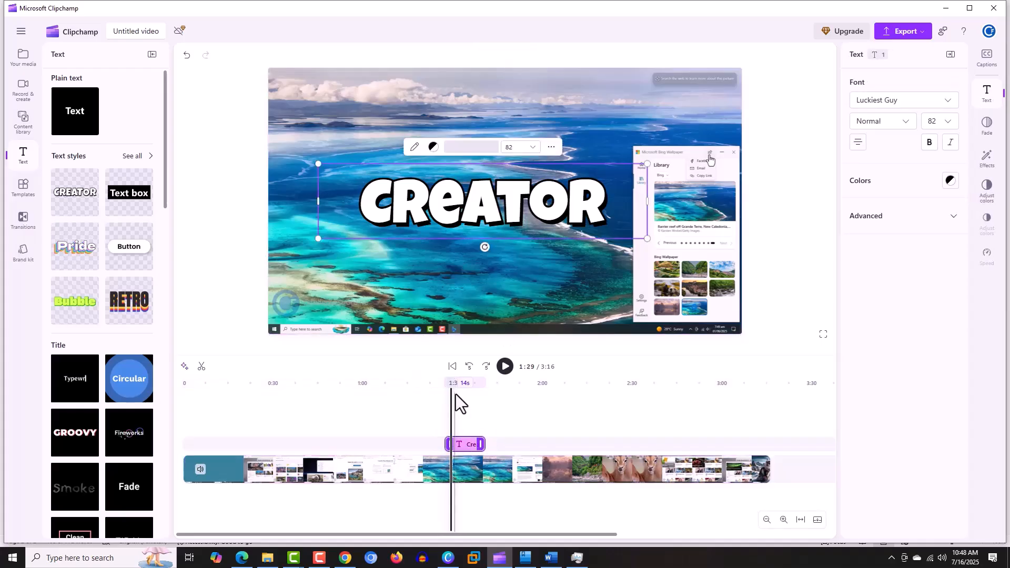
drag(453, 386, 436, 384)
drag(458, 451, 452, 451)
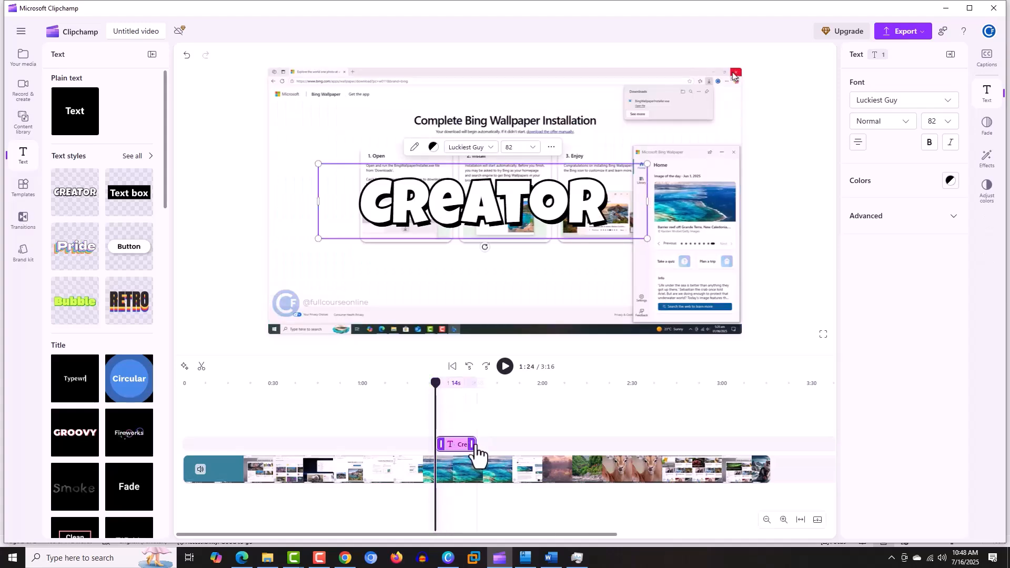
Extend the end of the Creator title clip to make it 20 seconds long and trim its start to 1:34
drag(474, 445, 490, 445)
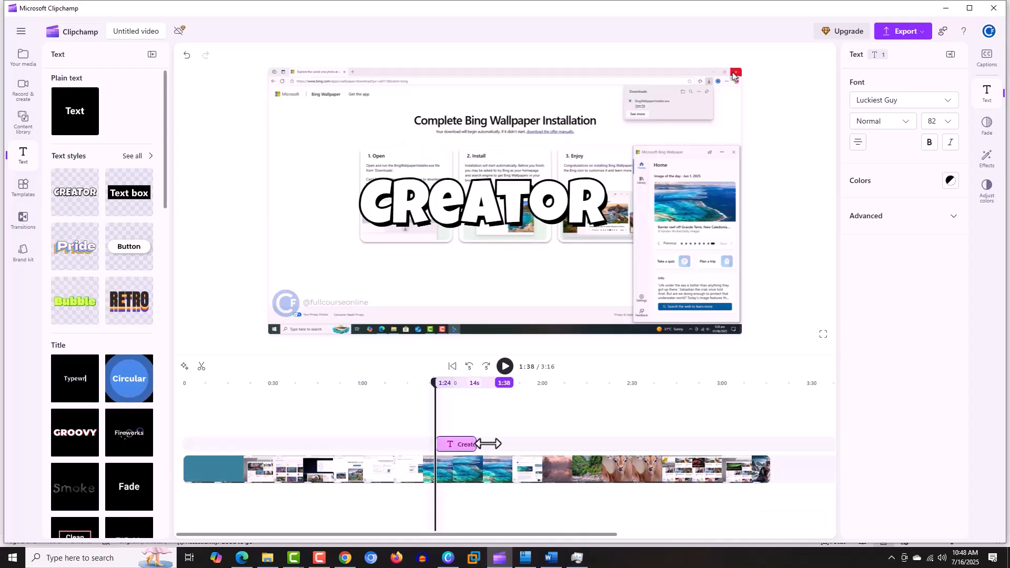
drag(440, 384, 466, 398)
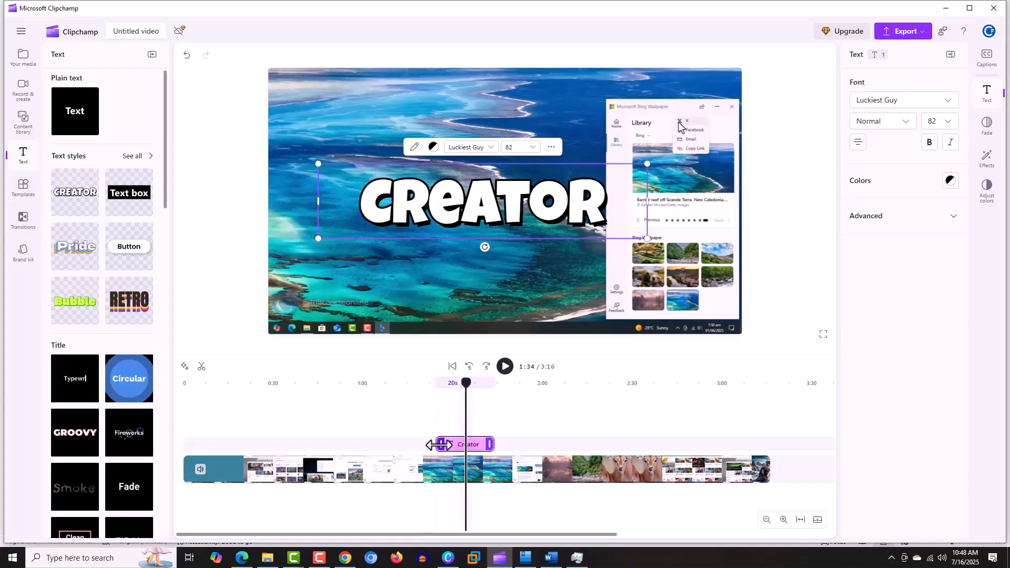
drag(458, 445, 471, 445)
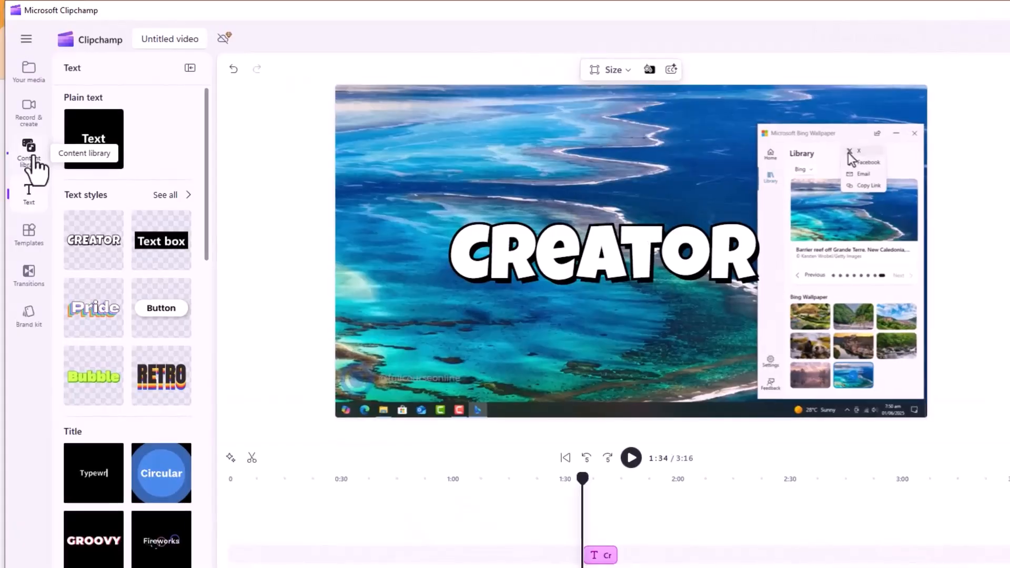
Add the black brushstroke annotation from the Clipchamp selects collection at 1:34 and extend it to 9 seconds, matching the Creator title
click(32, 157)
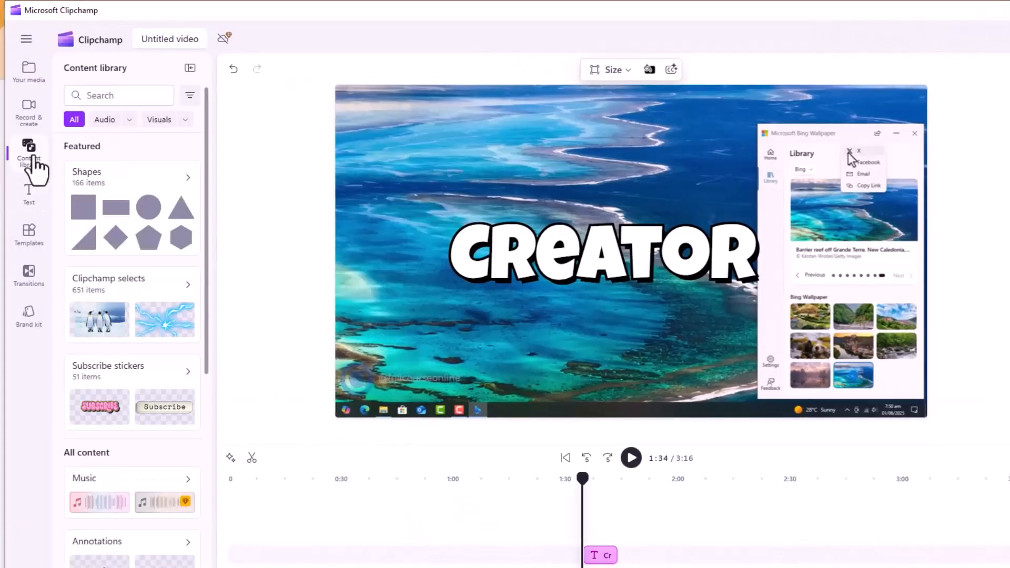
mouse_move(206, 164)
mouse_down()
mouse_move(207, 461)
mouse_move(230, 239)
mouse_move(50, 176)
mouse_up()
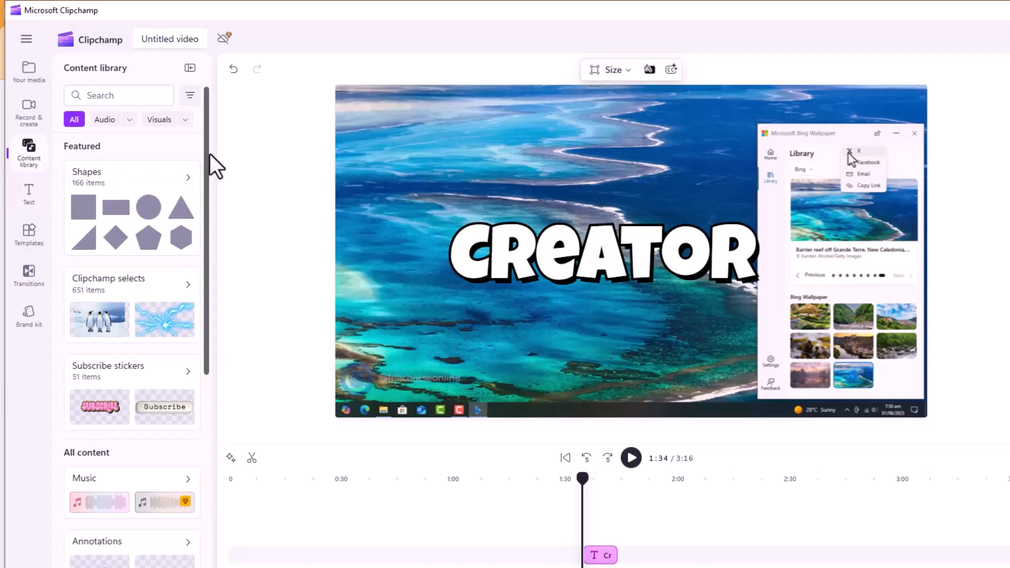
click(153, 294)
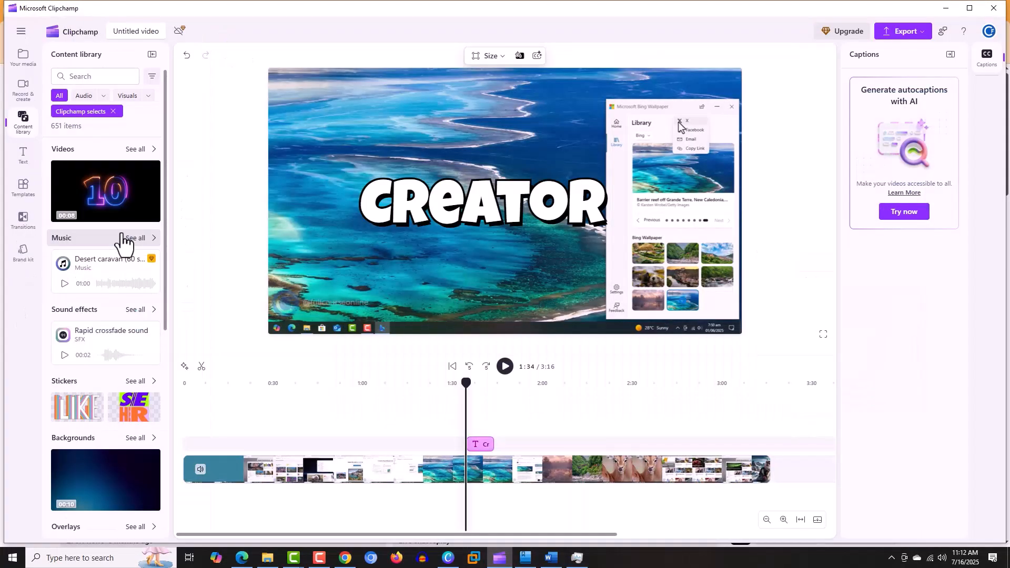
drag(166, 279, 168, 479)
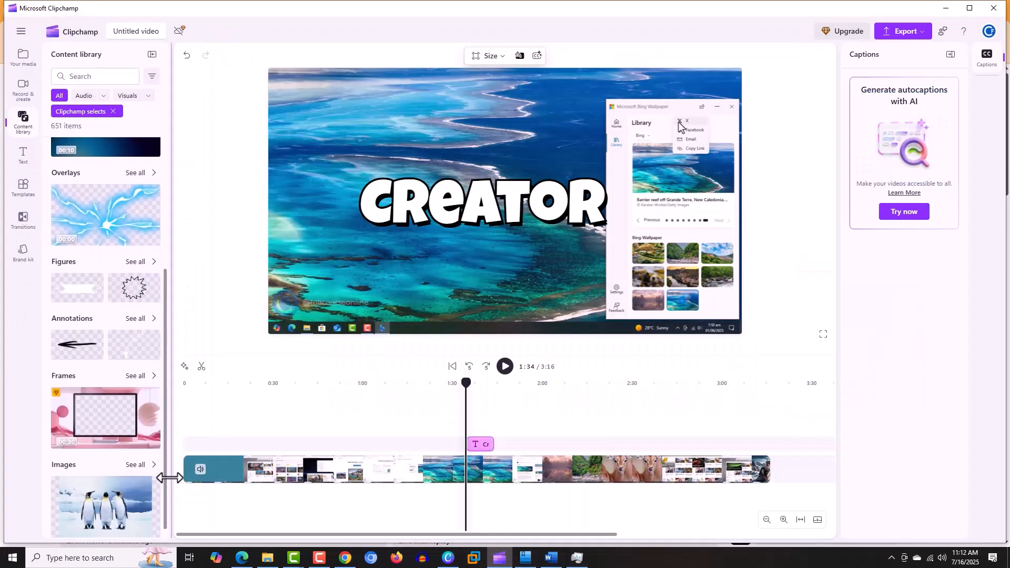
click(78, 319)
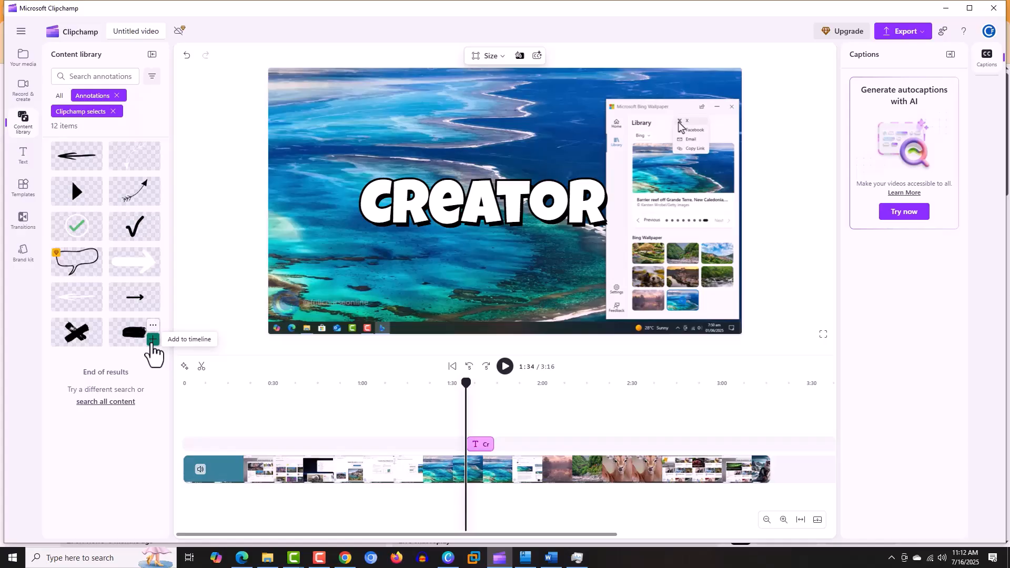
click(153, 340)
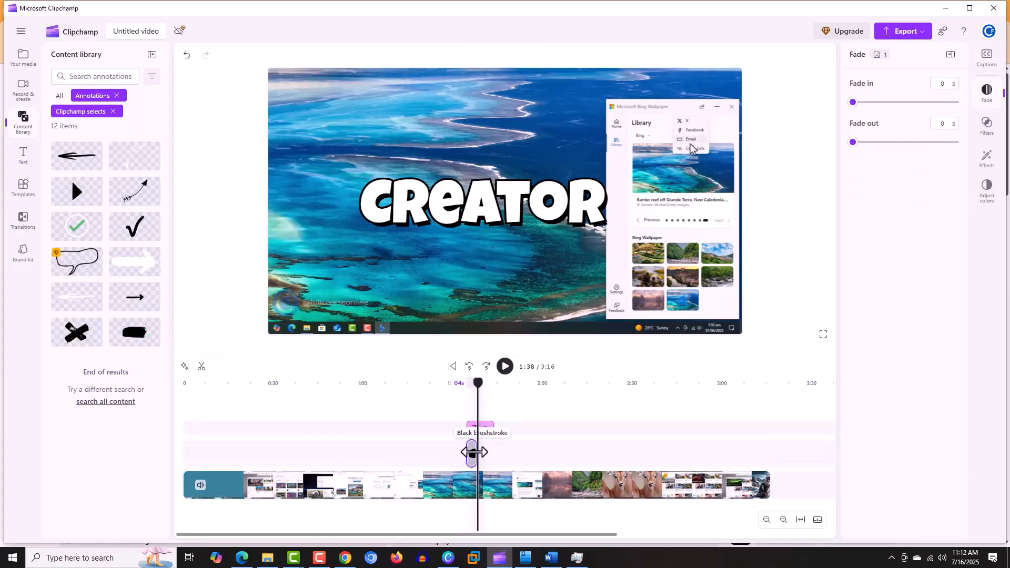
drag(483, 453, 492, 453)
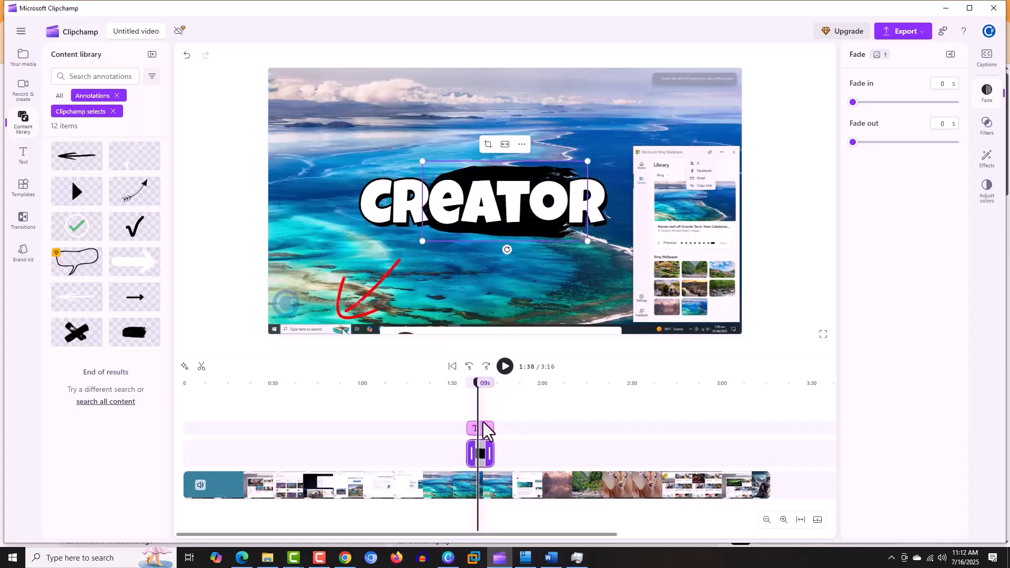
Move the Creator title slightly lower and enlarge the black brushstroke so it sits behind the title as a backdrop
mouse_move(495, 229)
mouse_down()
mouse_move(454, 242)
mouse_move(487, 251)
mouse_up()
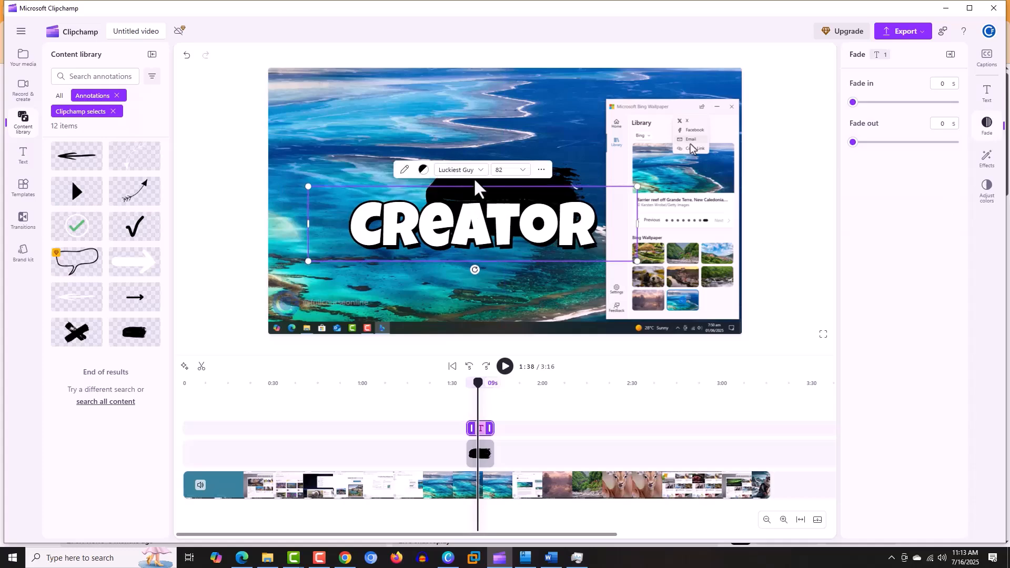
click(566, 176)
drag(423, 161, 320, 110)
drag(394, 150, 403, 175)
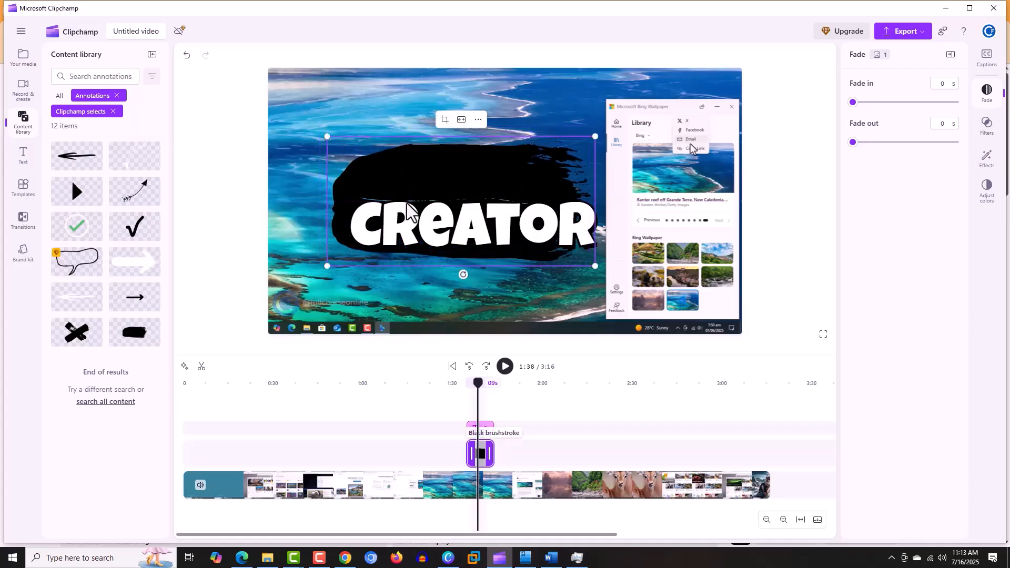
click(396, 227)
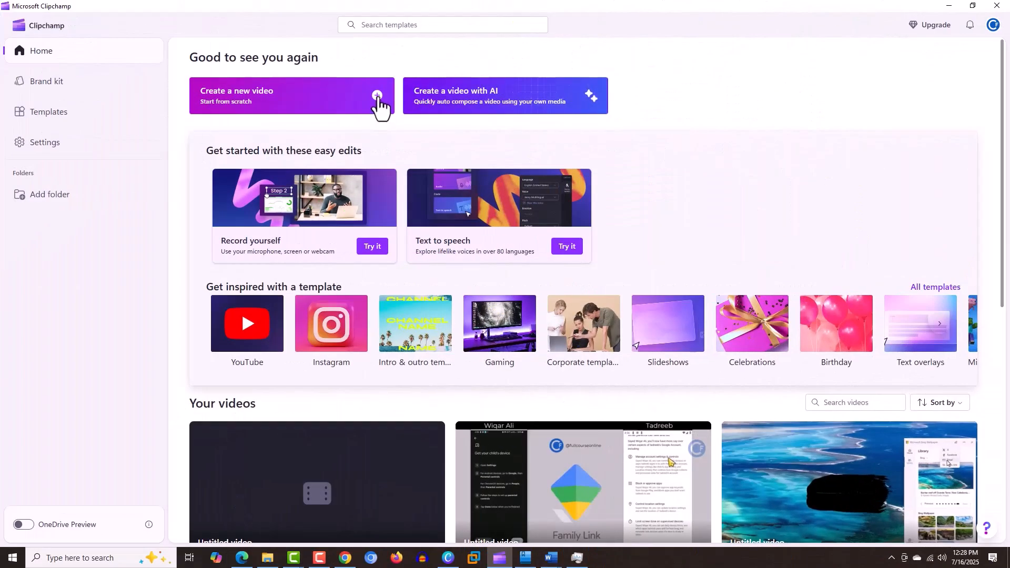
Create a new video, import the Google Family Link setup video, place it at the timeline start and preview it
click(378, 100)
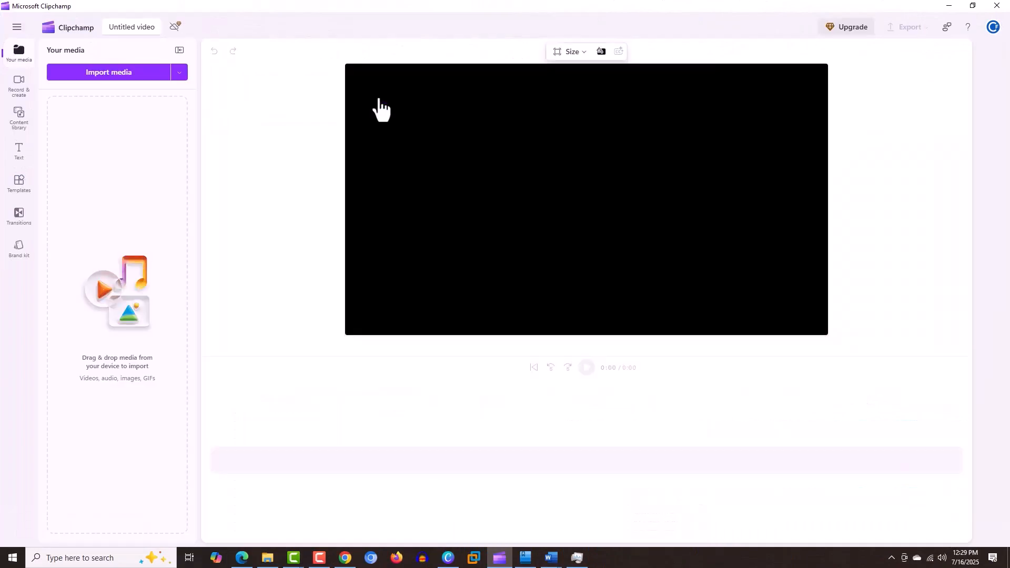
click(140, 77)
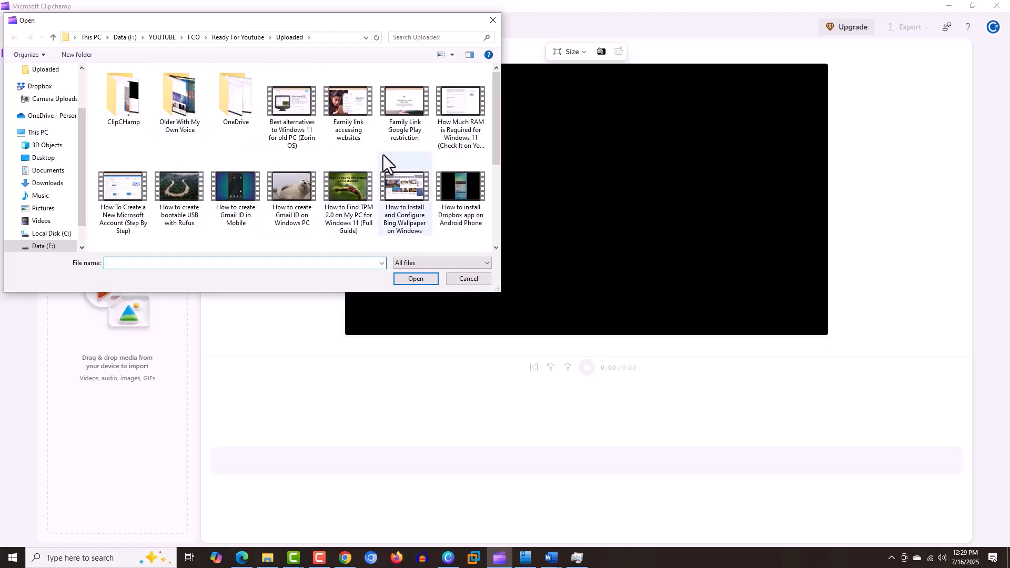
scroll(428, 216, down, 1)
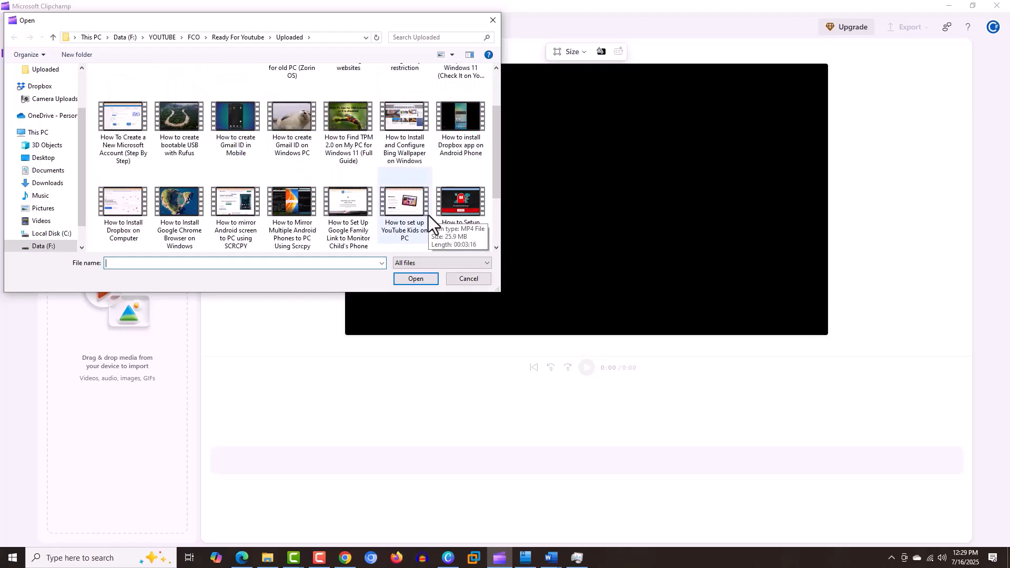
click(364, 212)
click(403, 282)
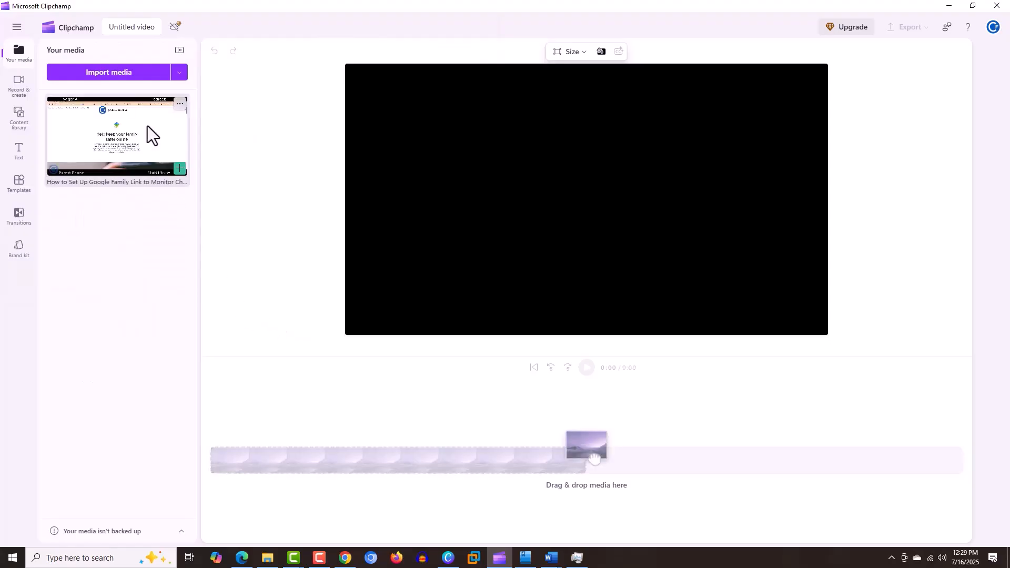
drag(147, 128, 297, 455)
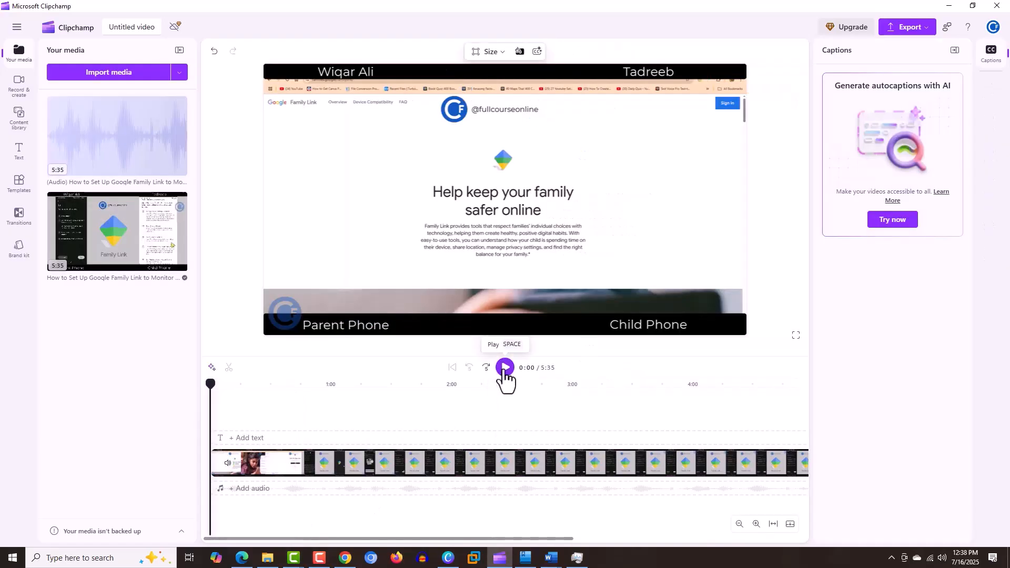
click(504, 371)
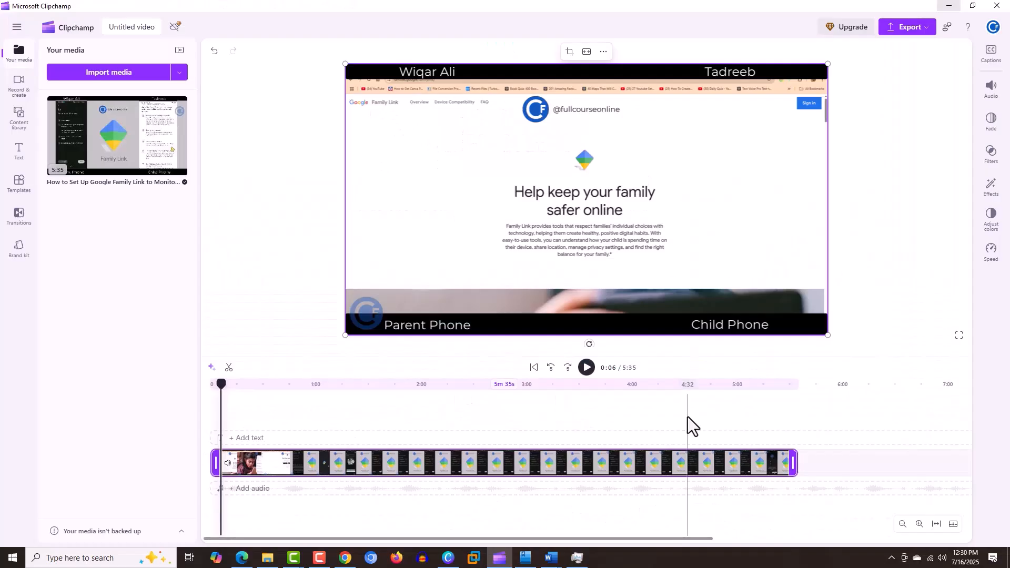
Try slower and 16x playback speeds on the Family Link clip, finishing with its speed set to 4x
click(687, 417)
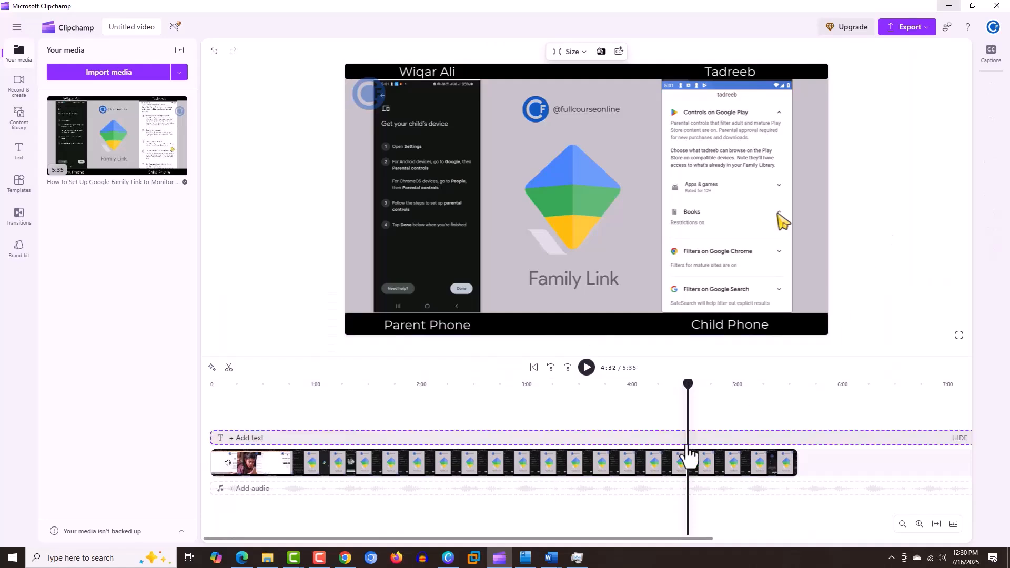
click(663, 473)
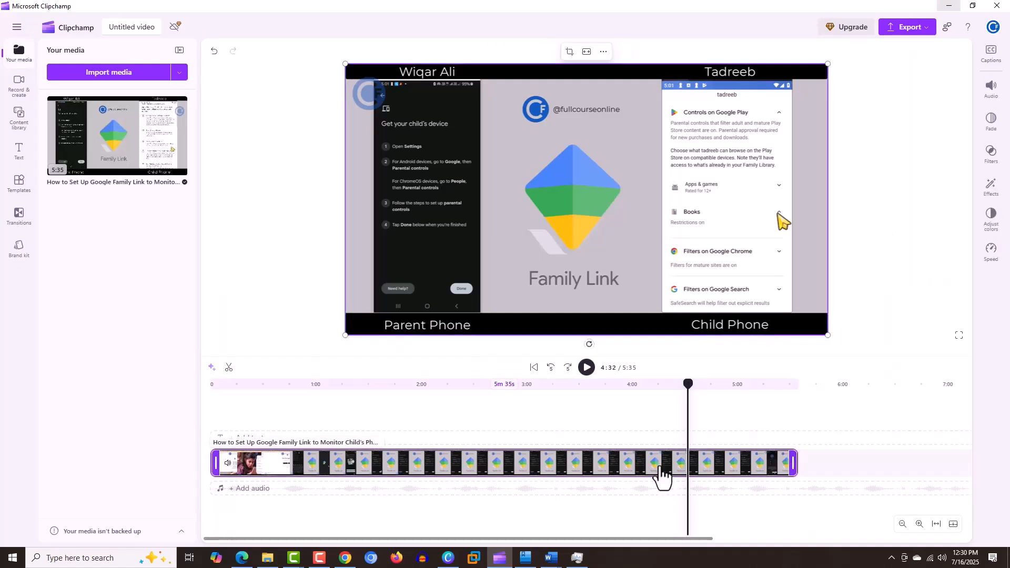
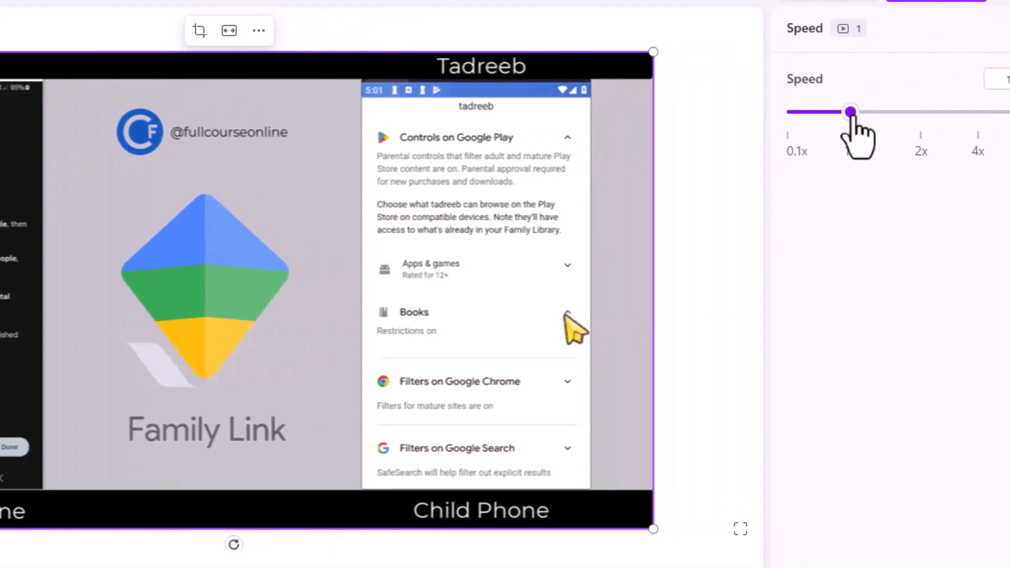
drag(851, 112, 809, 113)
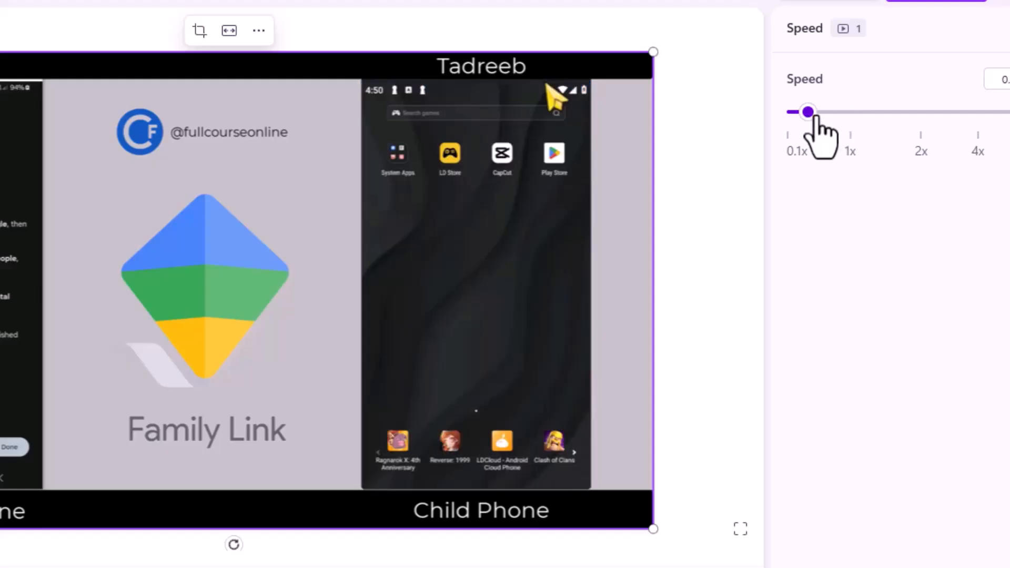
drag(814, 117, 848, 120)
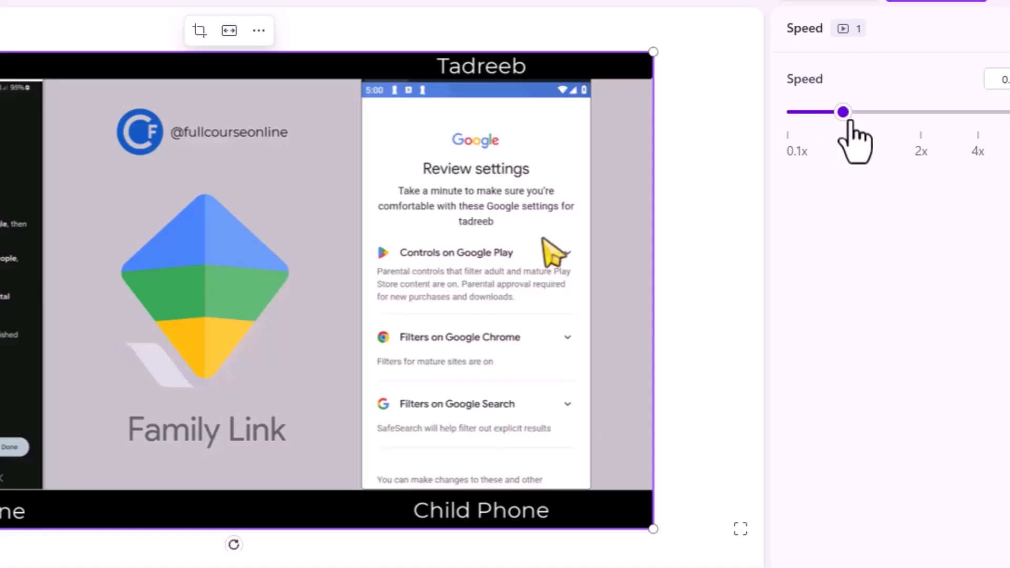
drag(849, 121, 1009, 124)
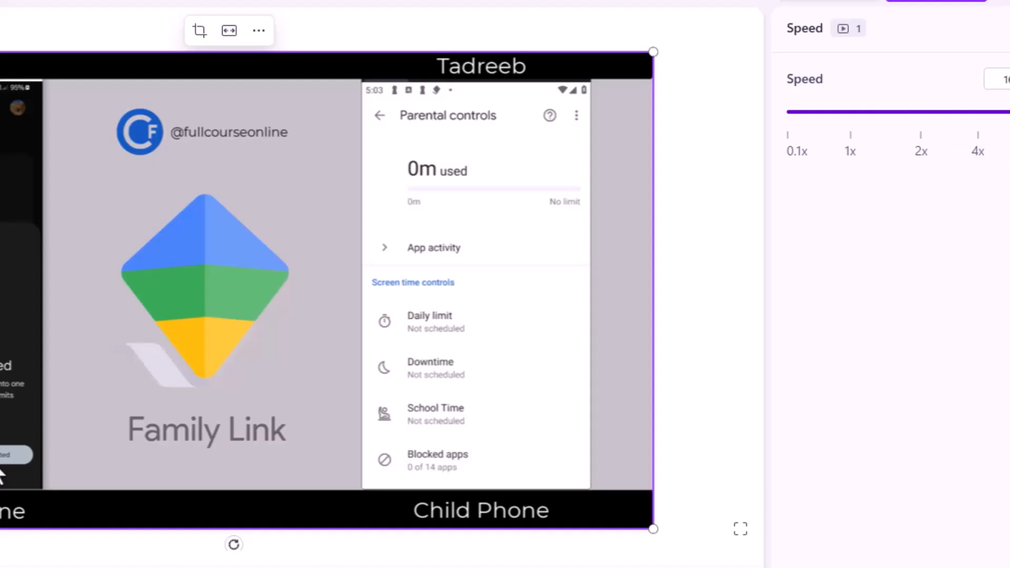
drag(1009, 127, 978, 131)
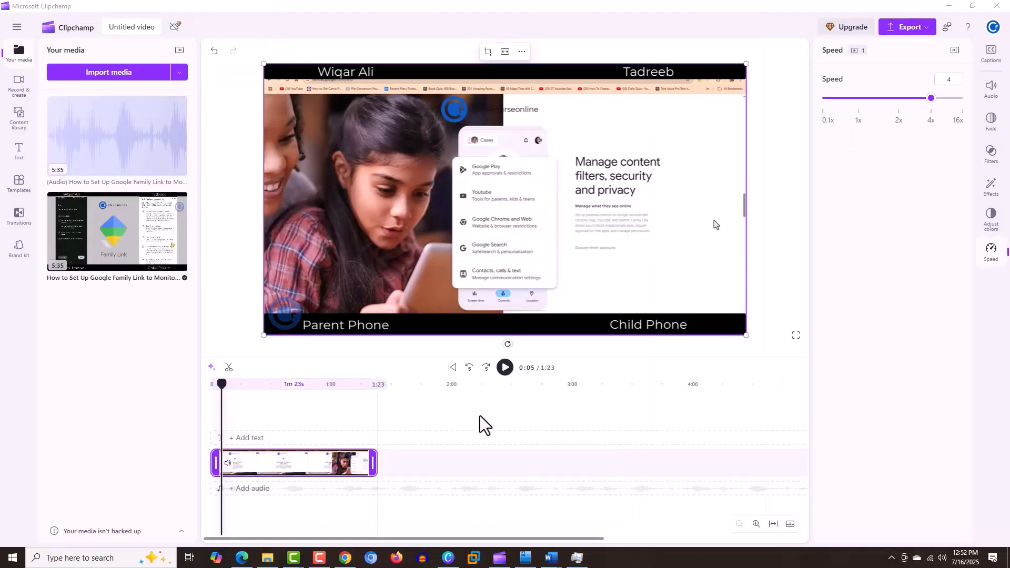
Preview the sped-up Family Link clip, set its speed to 1.5x and preview it again
click(505, 368)
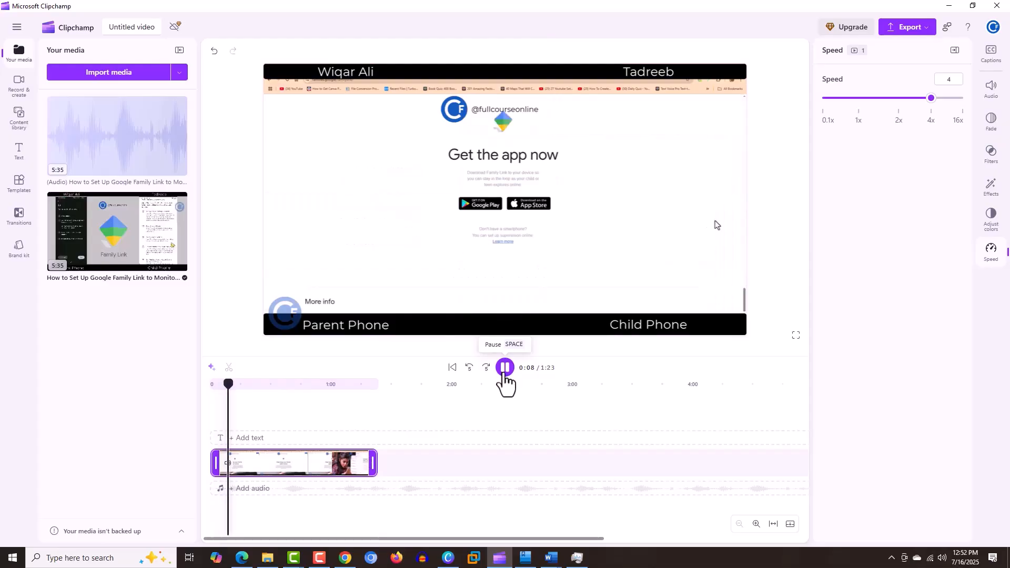
click(504, 371)
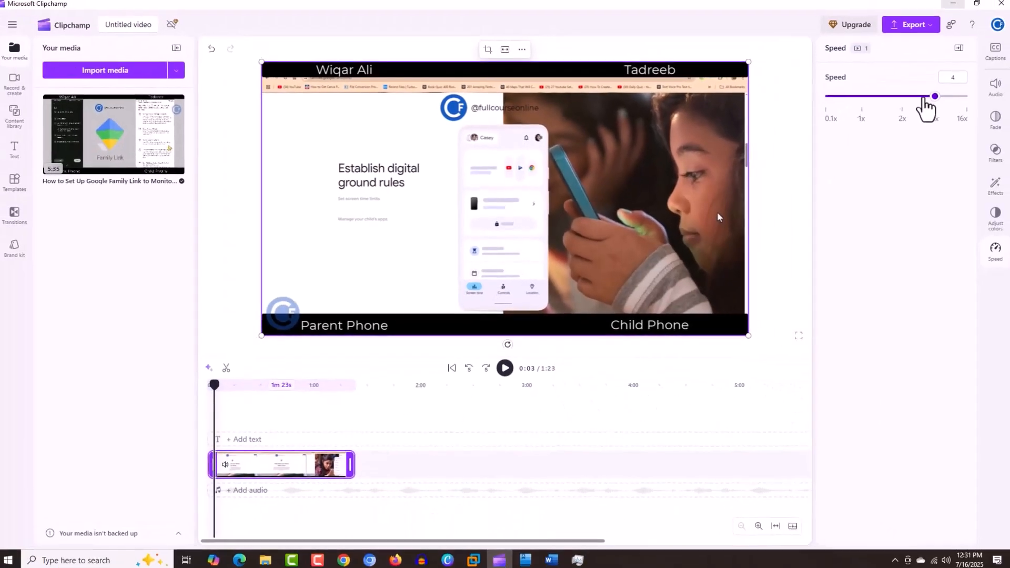
drag(925, 106, 880, 103)
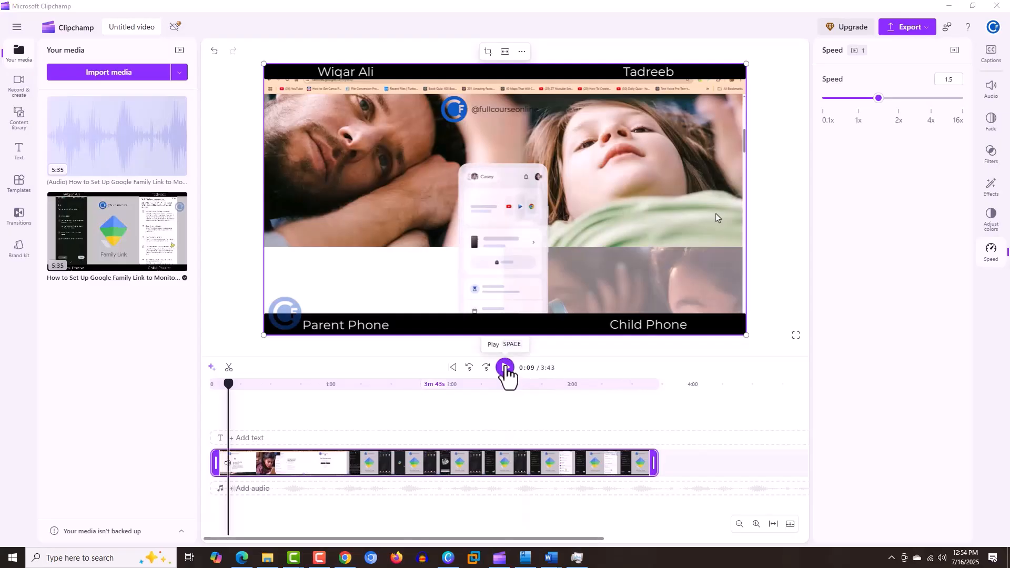
click(505, 368)
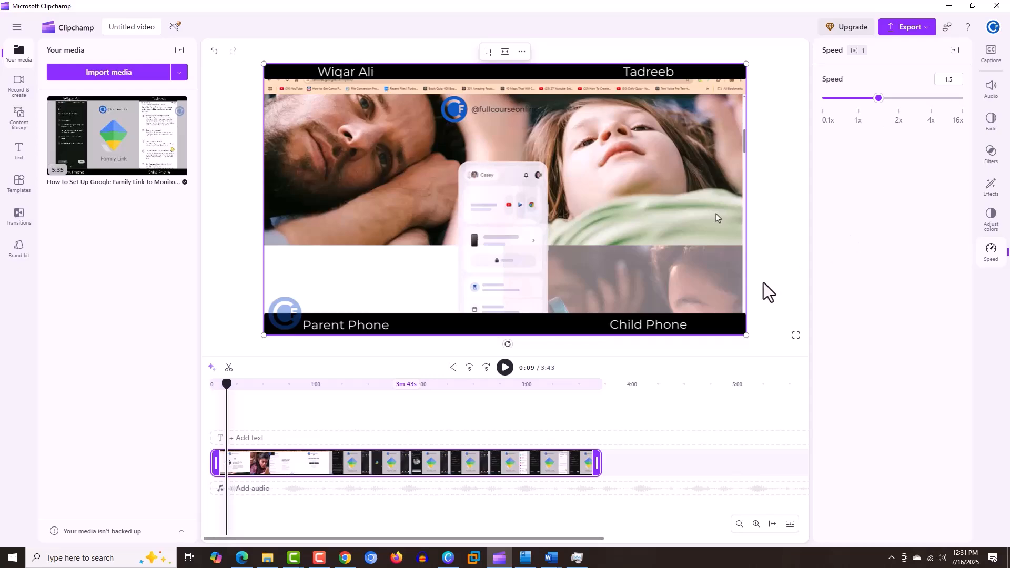
click(722, 348)
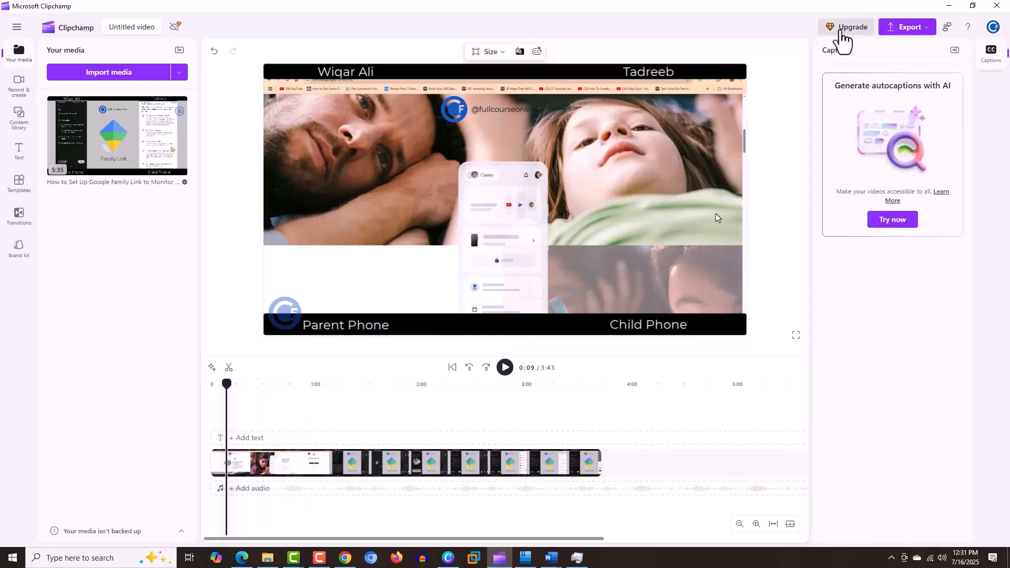
Select the Family Link clip, review its speed settings and move the playhead to the clip's end
click(448, 465)
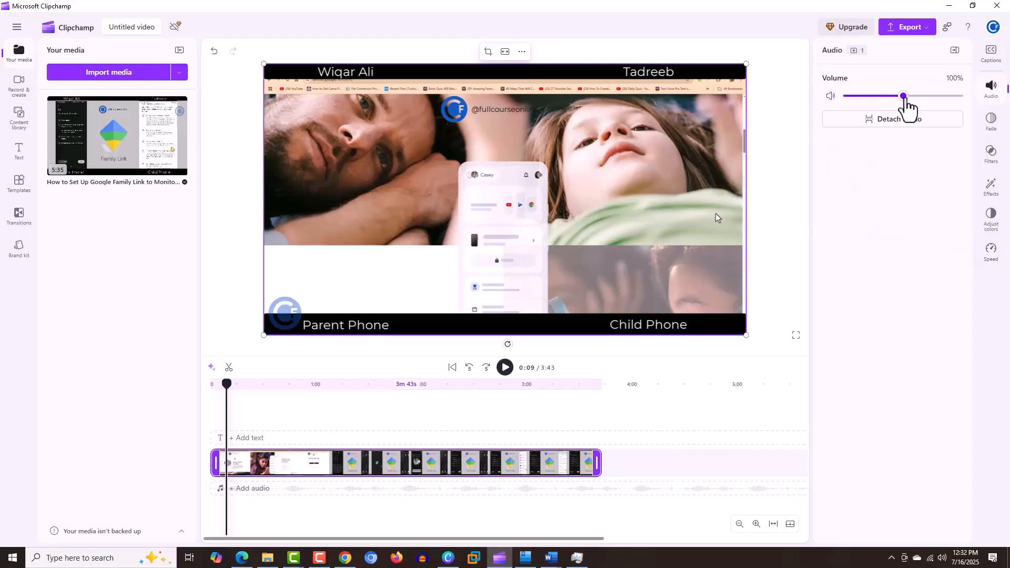
click(992, 251)
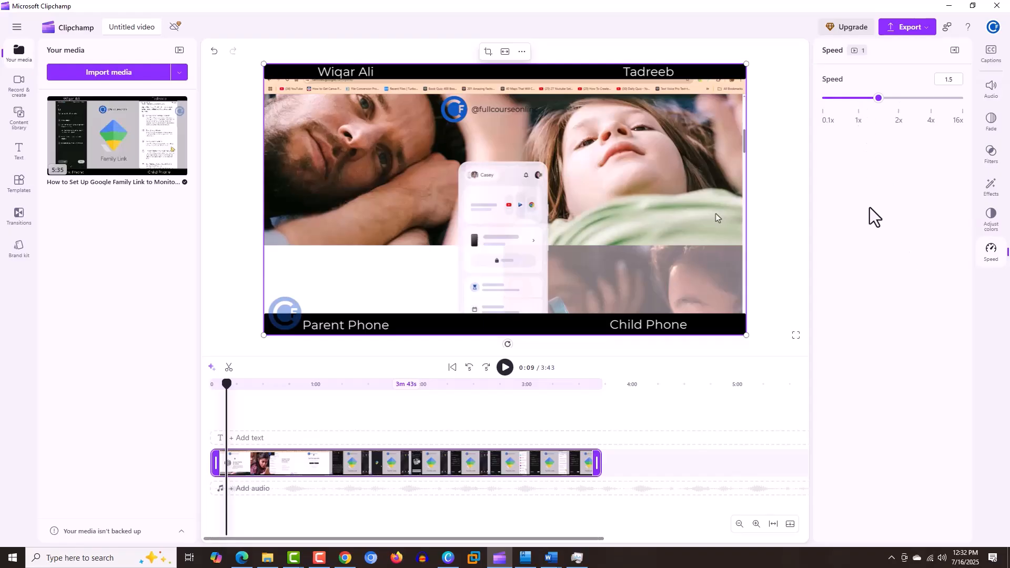
click(609, 429)
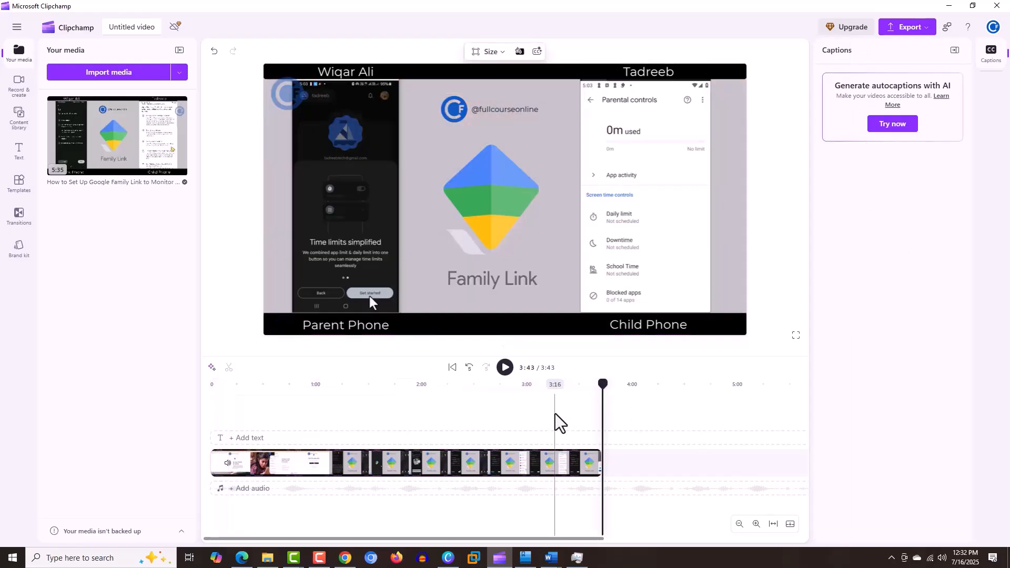
Return the playhead to 0:02 and open the Family Link clip's audio settings
drag(604, 390, 215, 418)
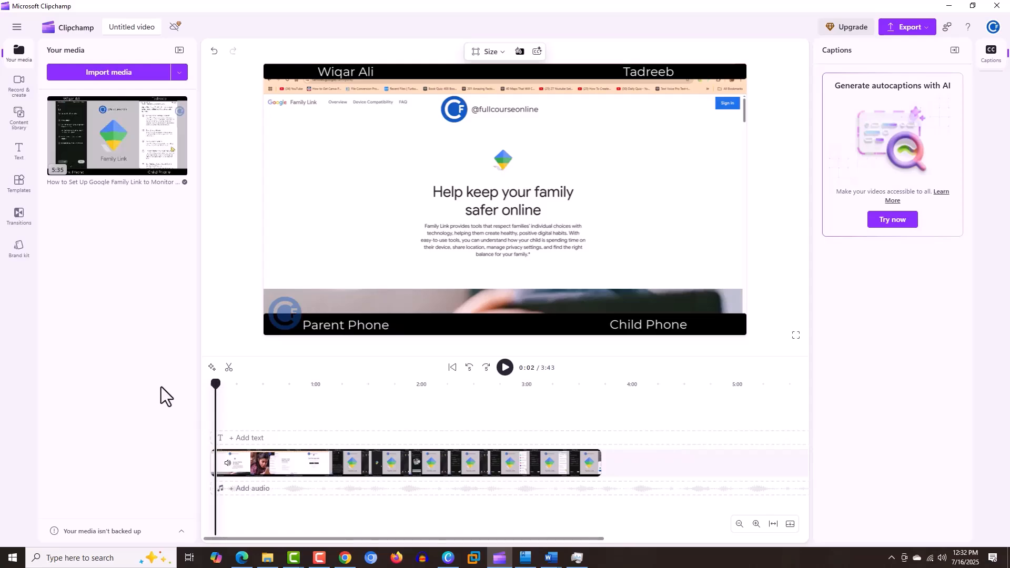
click(363, 470)
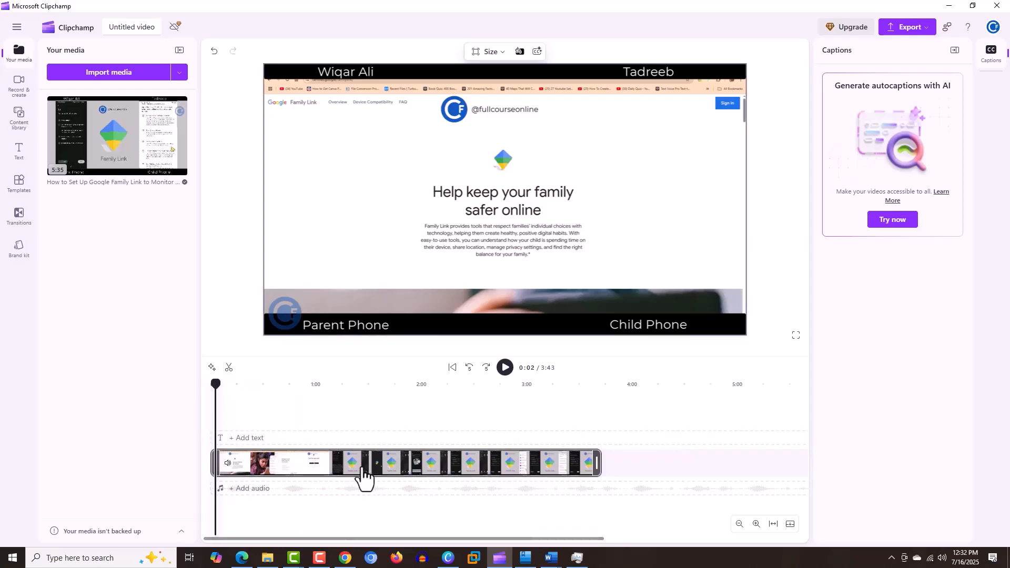
click(363, 469)
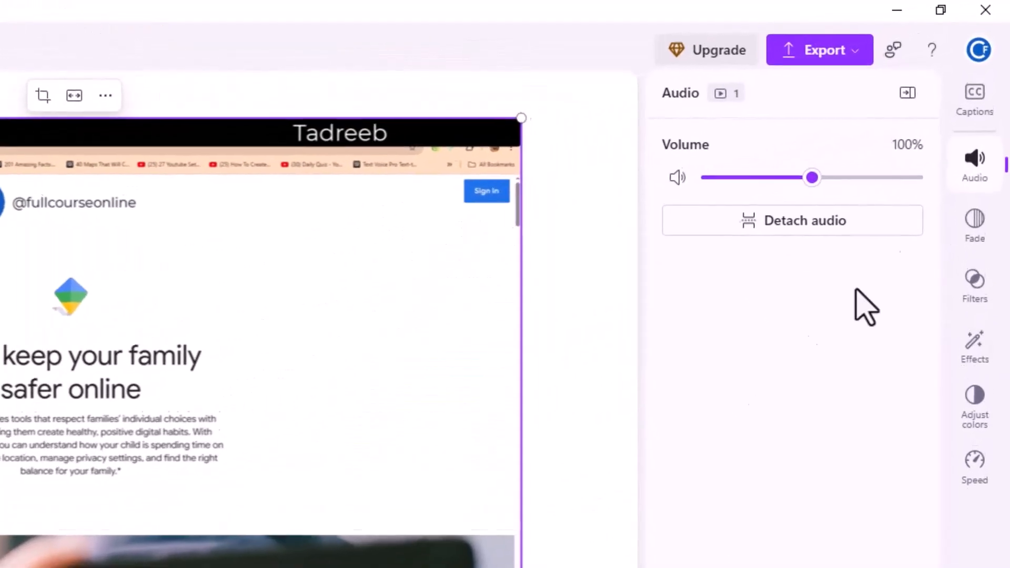
click(971, 178)
click(971, 178)
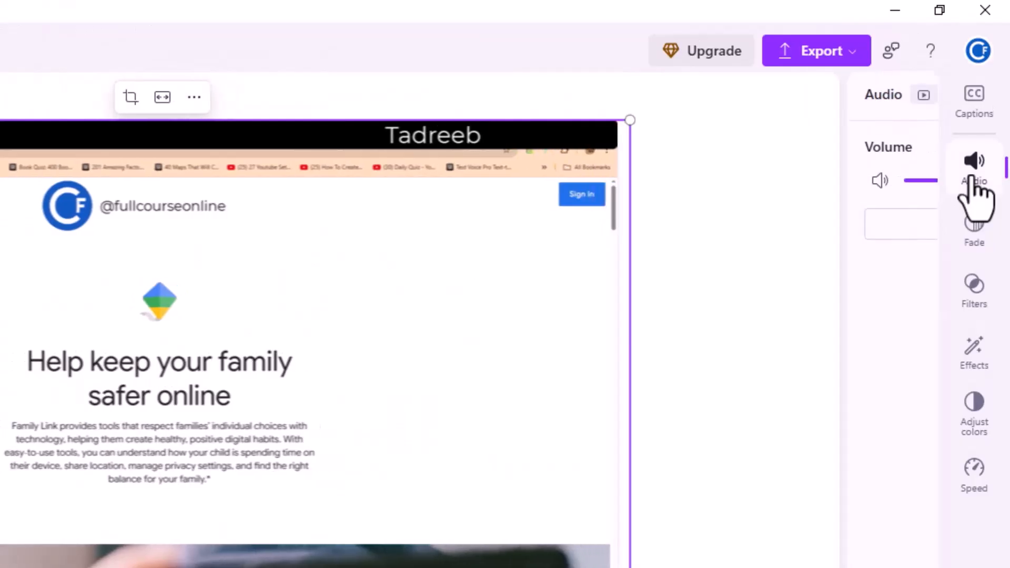
Lower the Family Link clip's volume to 0% and detach its audio onto a separate track
drag(807, 181, 692, 186)
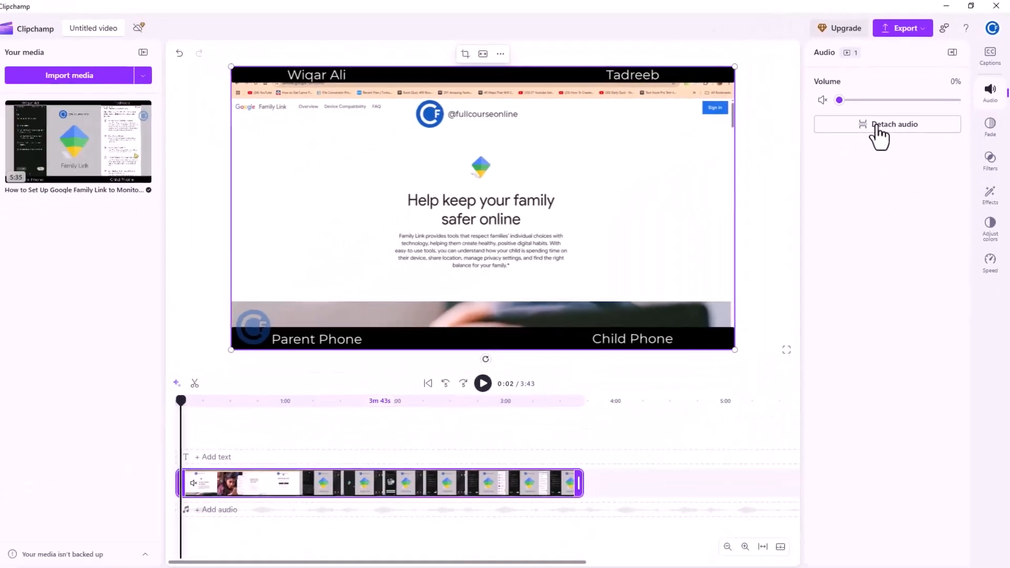
click(876, 126)
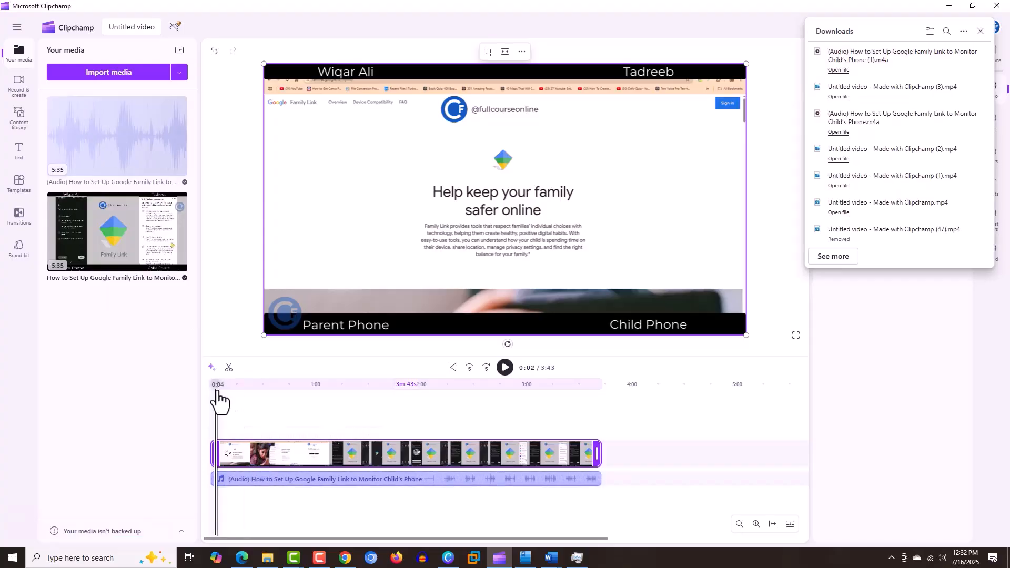
drag(216, 384, 225, 384)
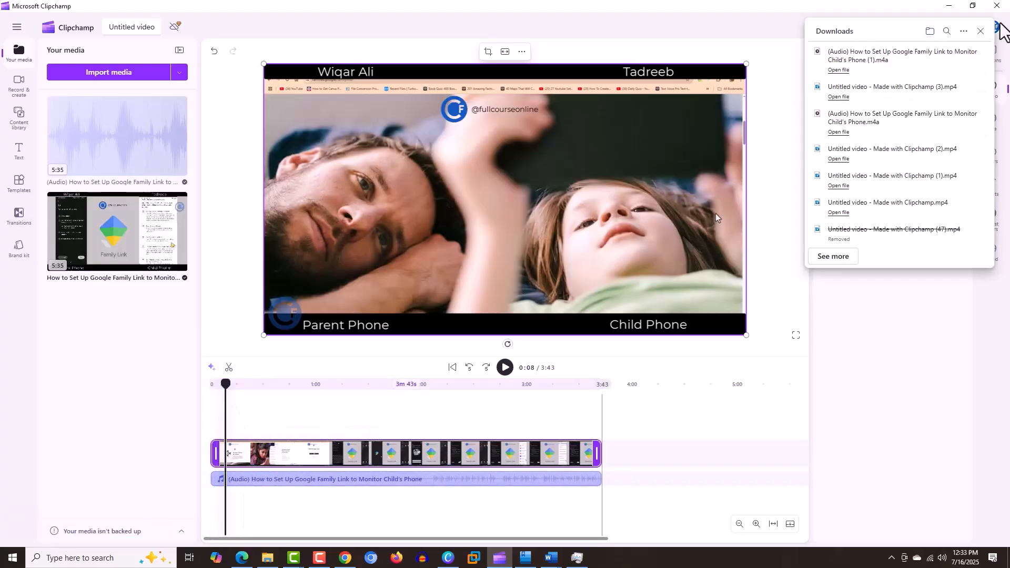
click(983, 31)
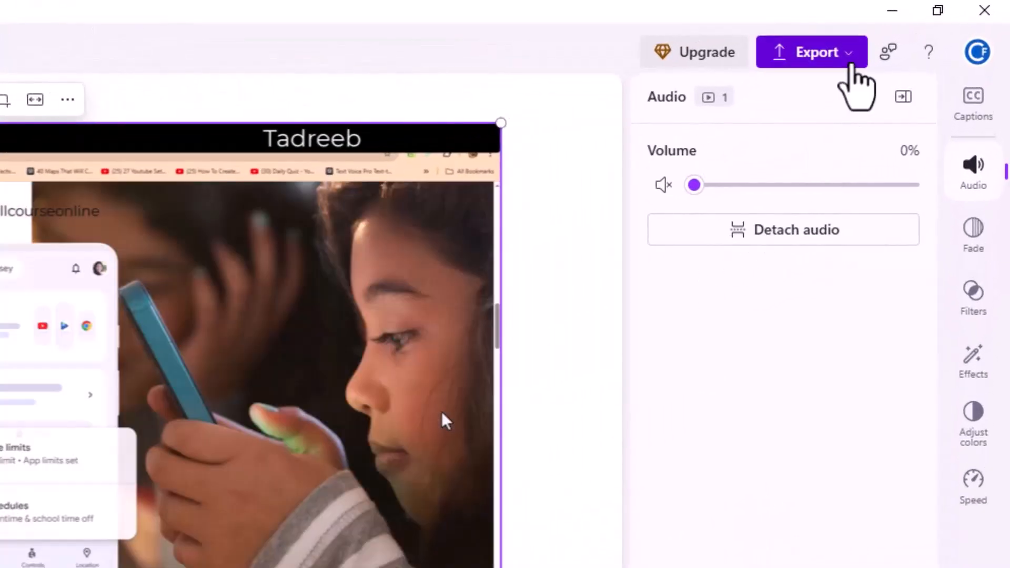
Export the Family Link video at 1080p and minimise the window
click(850, 61)
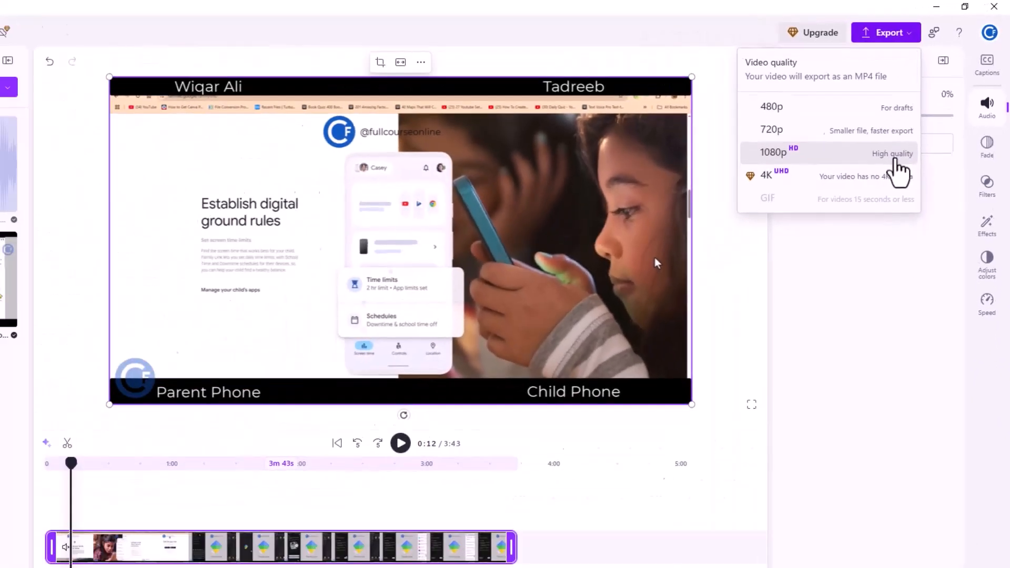
click(827, 254)
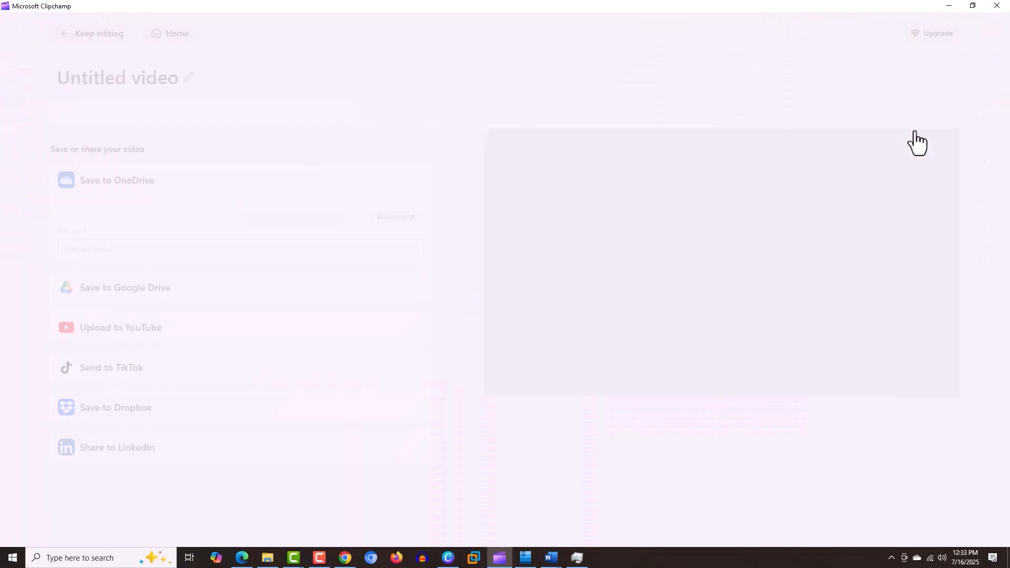
click(949, 6)
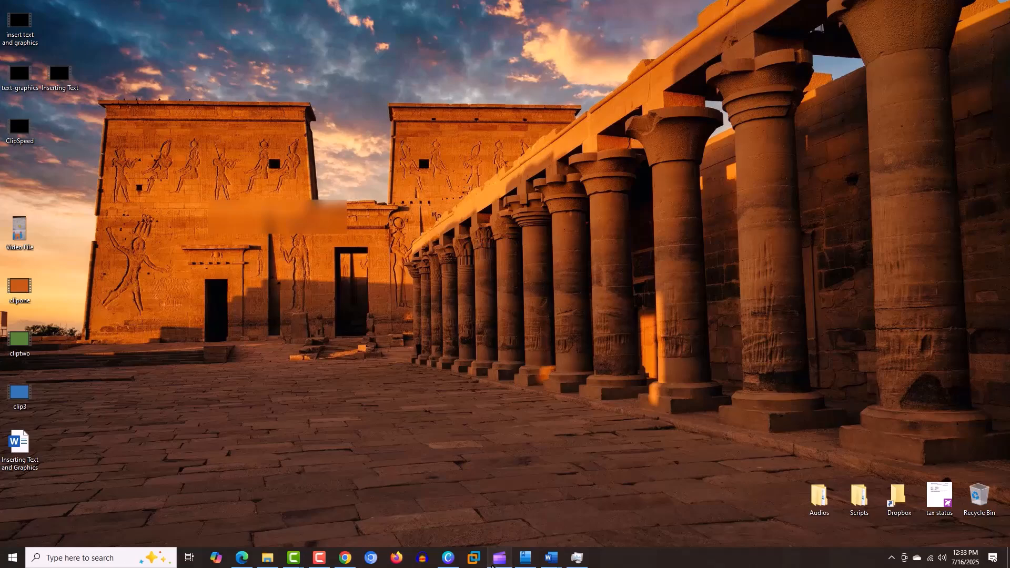
Create a new video, import "How to create Gmail ID on Windows PC" and place it on the timeline
click(499, 558)
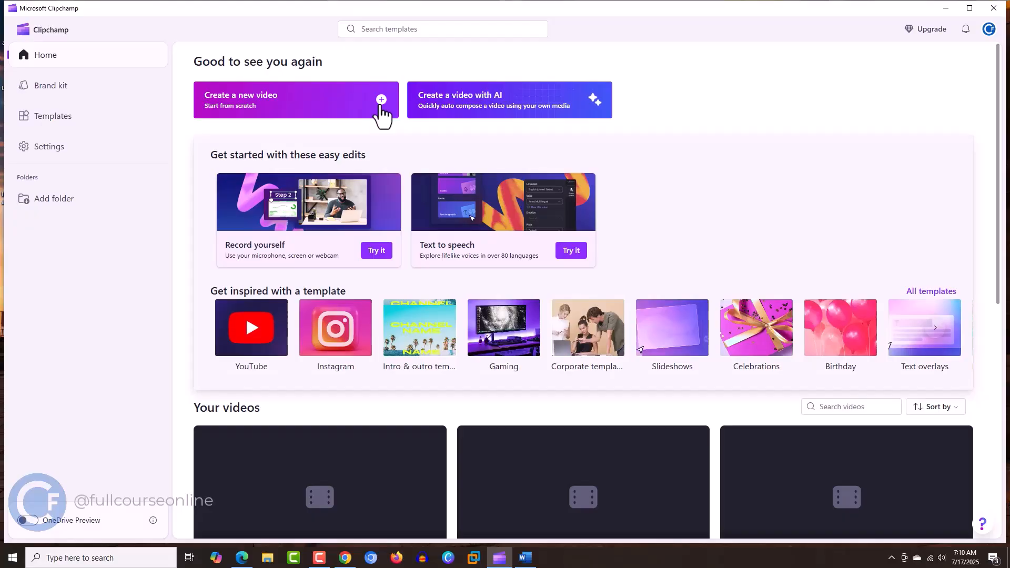
click(382, 113)
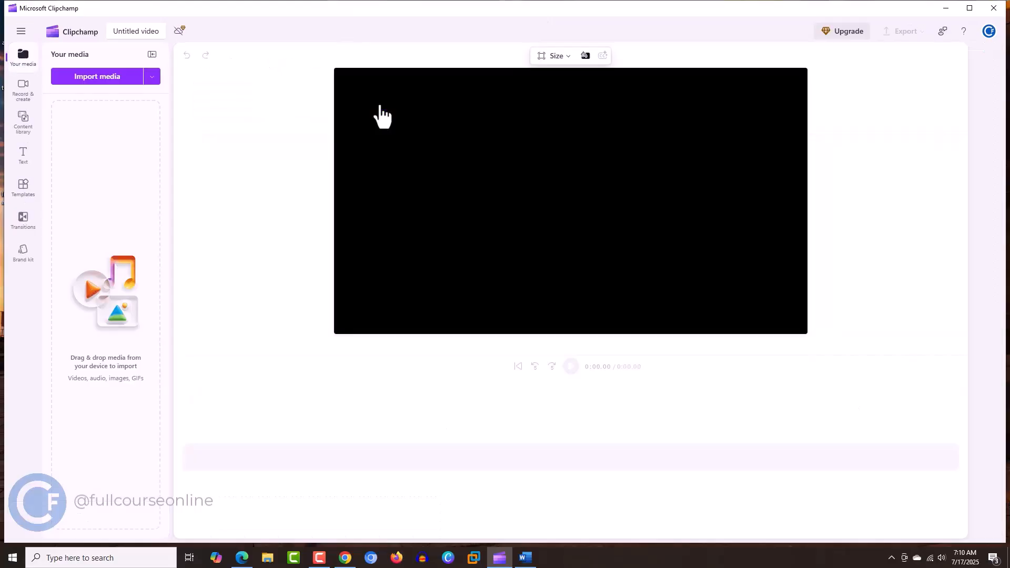
click(138, 78)
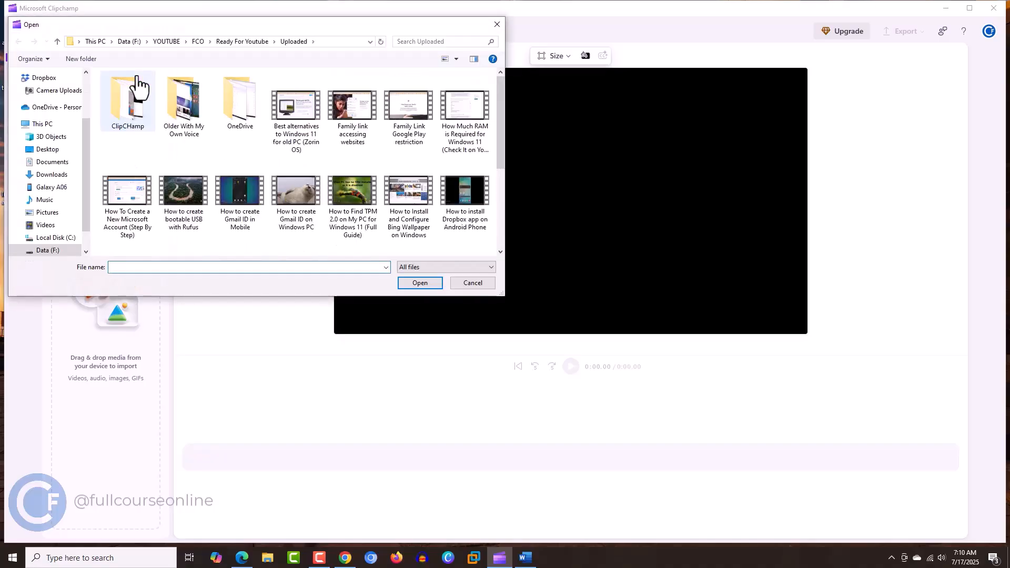
click(286, 198)
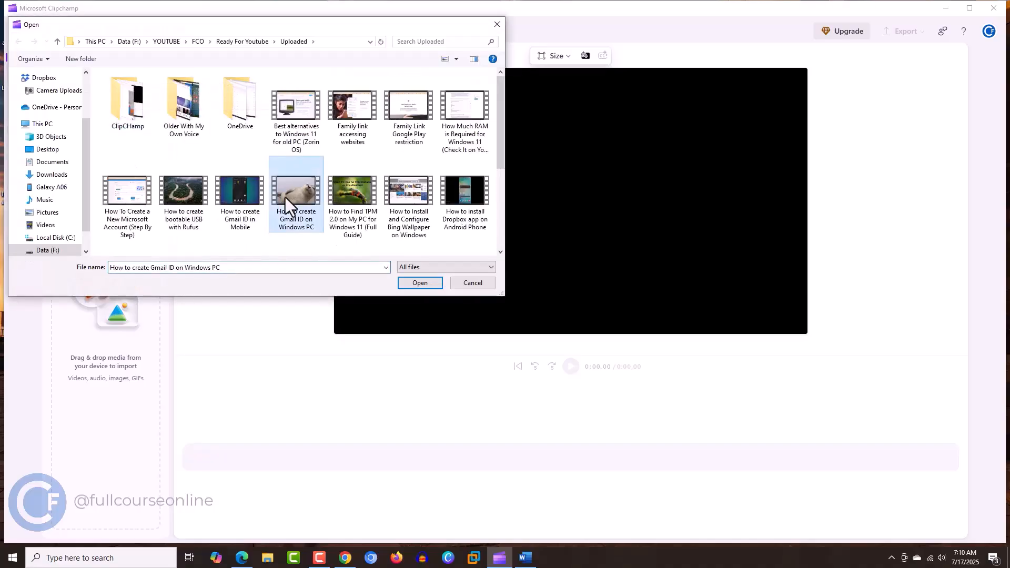
click(406, 284)
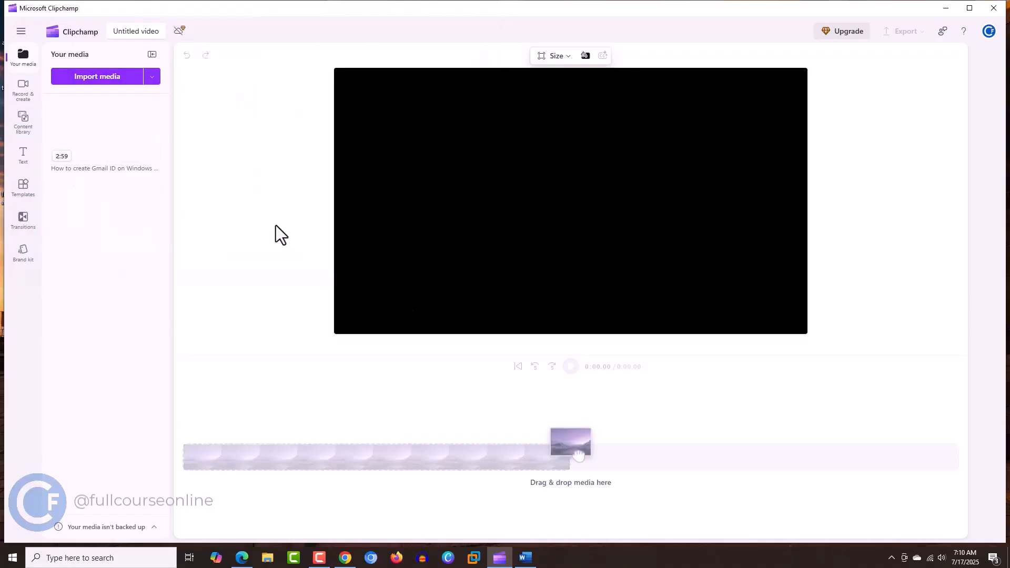
drag(116, 121, 336, 454)
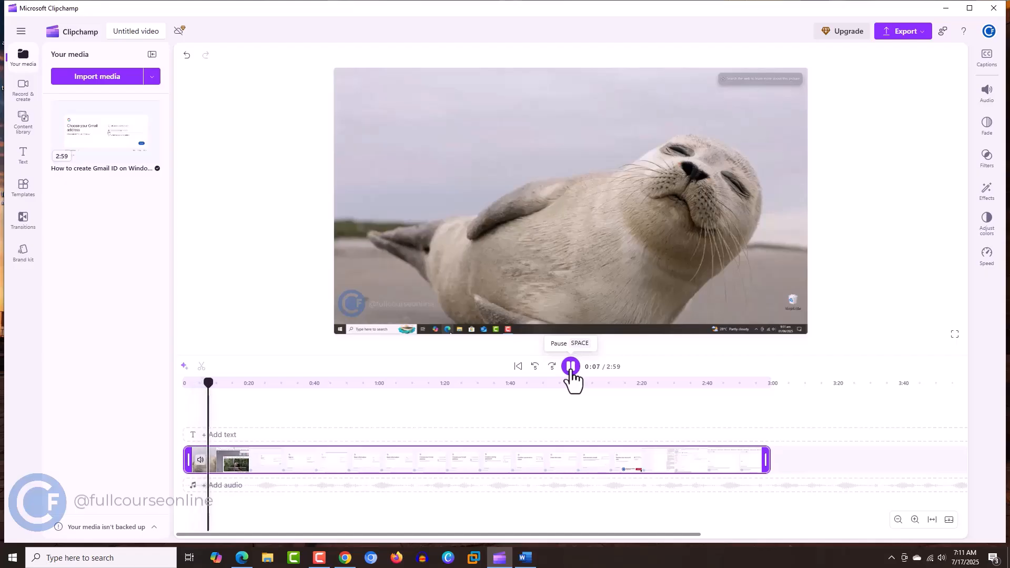
Pause the Gmail clip's preview at 0:08 and open the AI transcription options for autocaptions
click(570, 368)
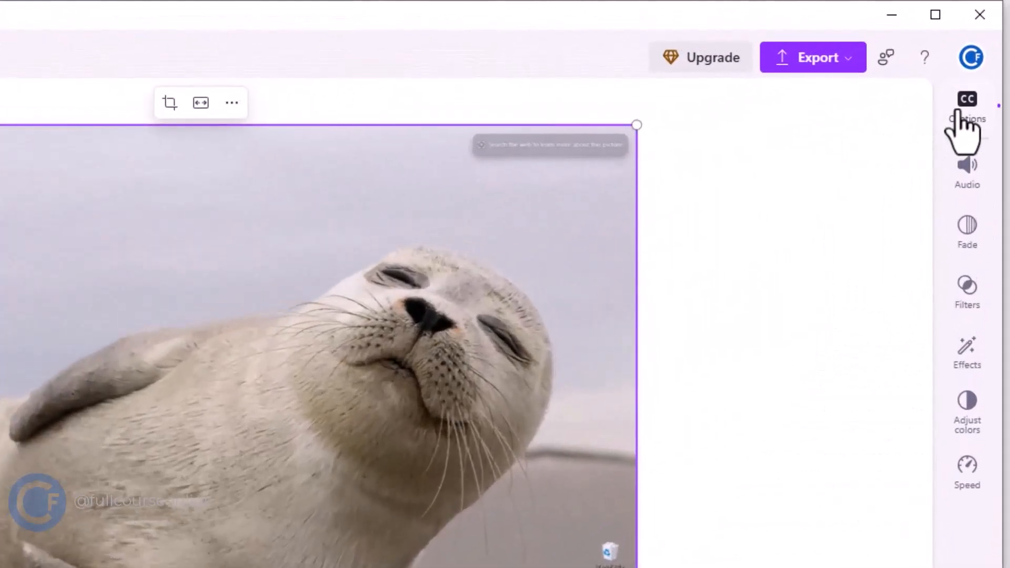
click(958, 112)
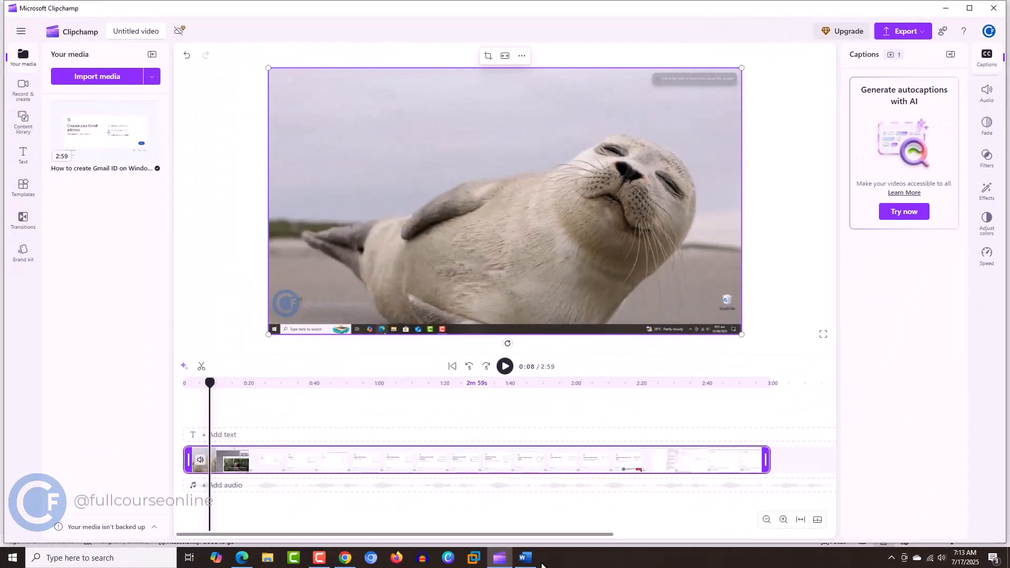
click(904, 212)
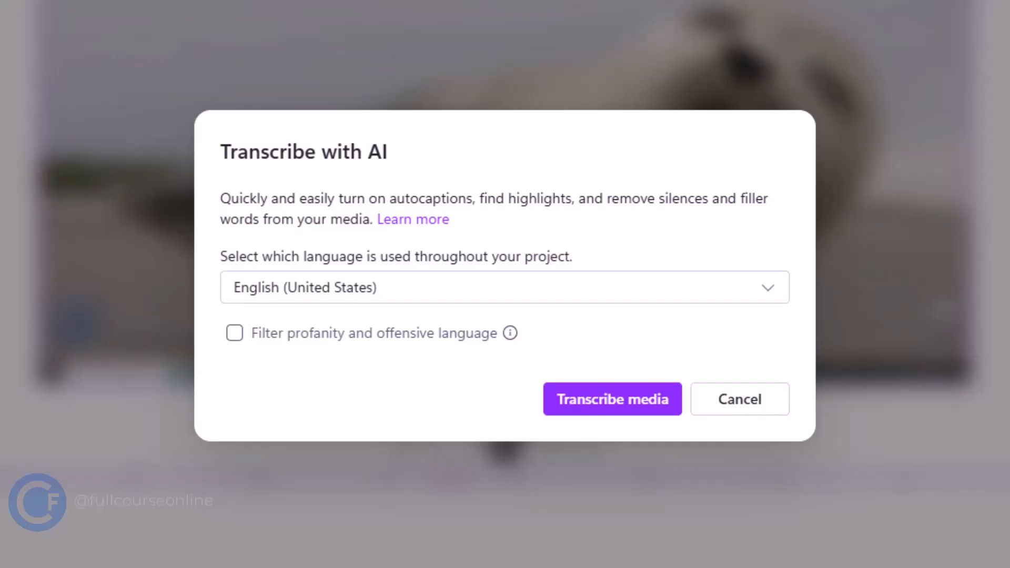
Review the language choices and profanity filter, keep English (United States) and transcribe the media
click(771, 295)
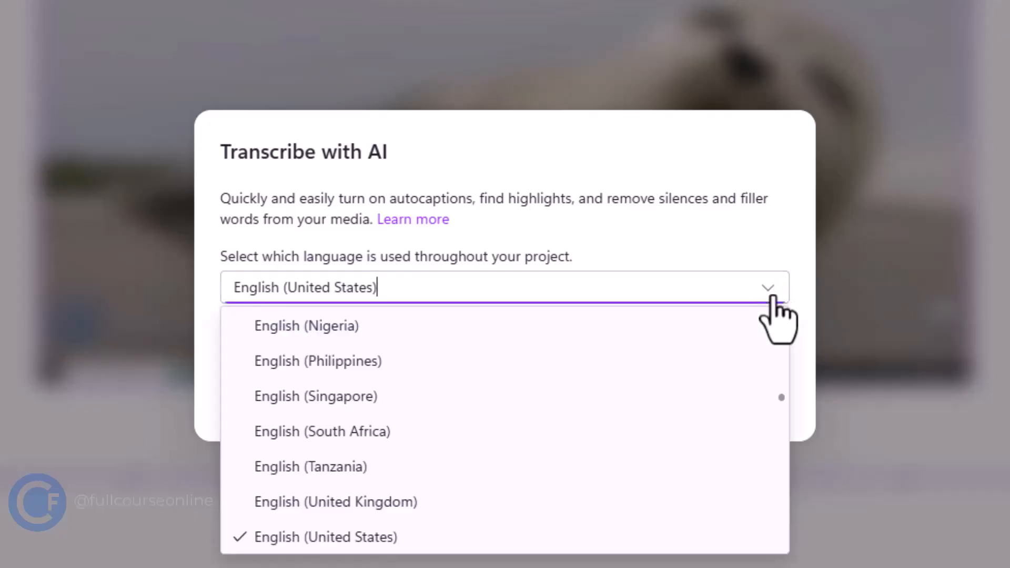
click(771, 295)
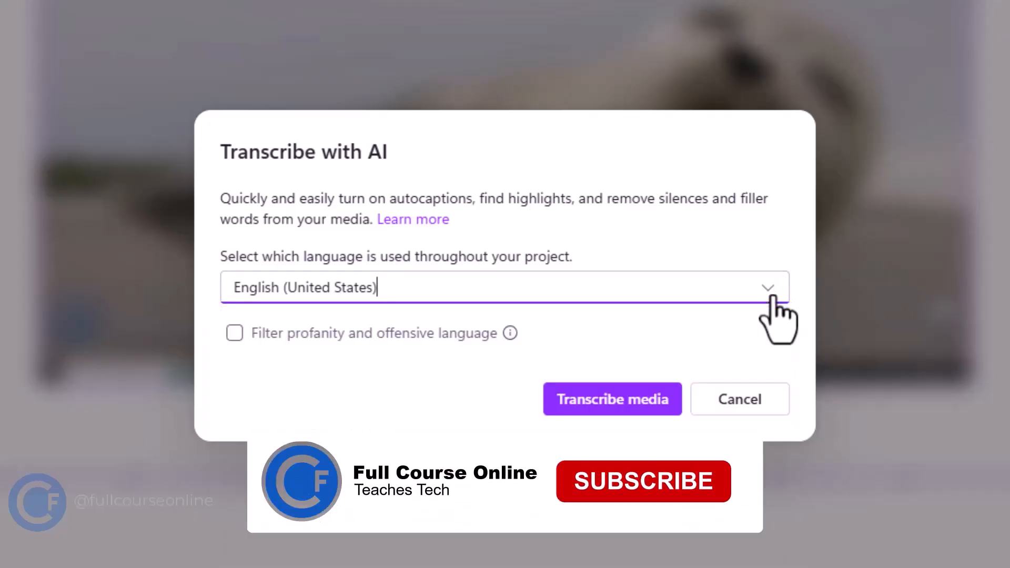
click(773, 296)
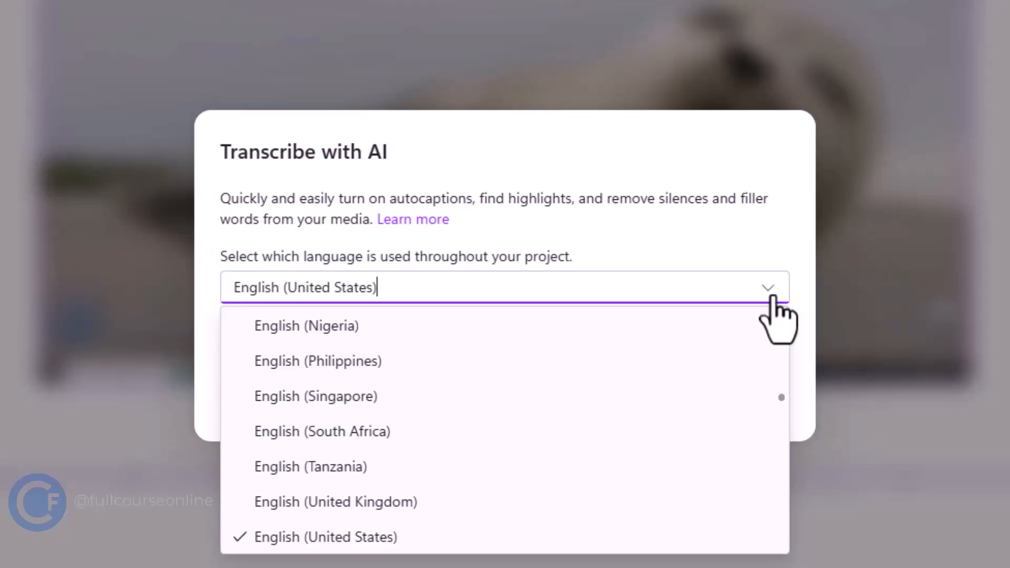
click(773, 295)
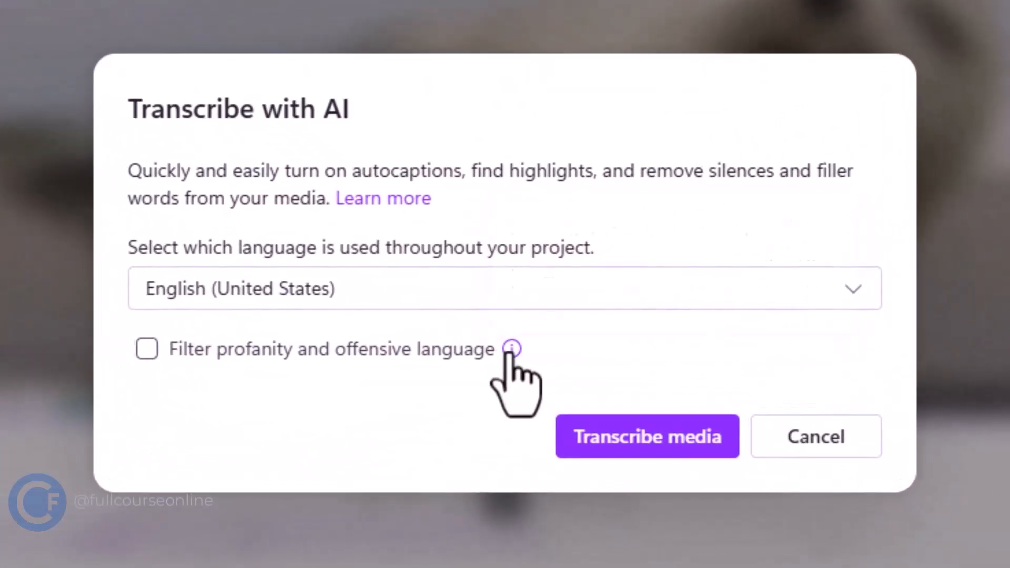
mouse_move(509, 351)
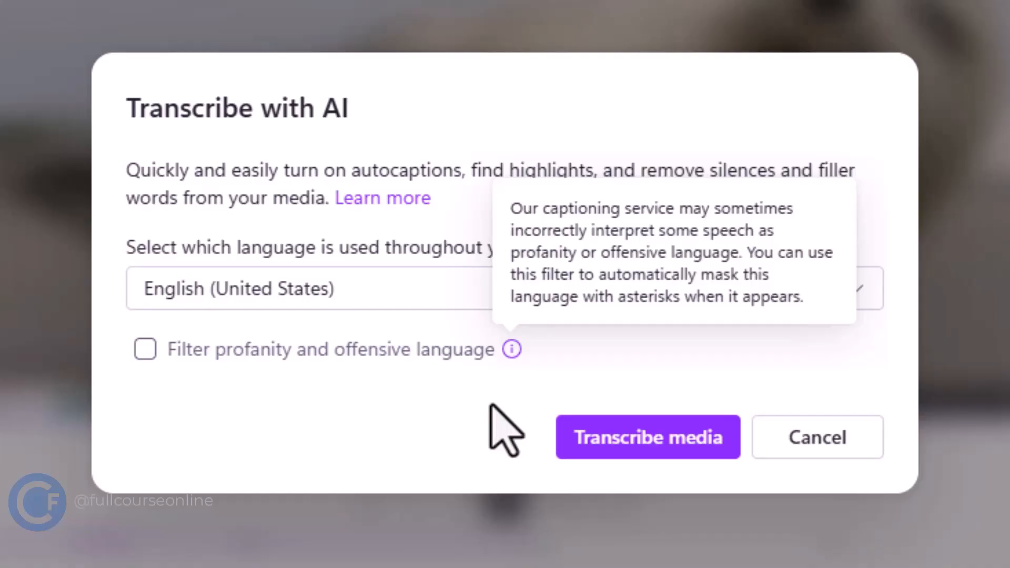
click(145, 348)
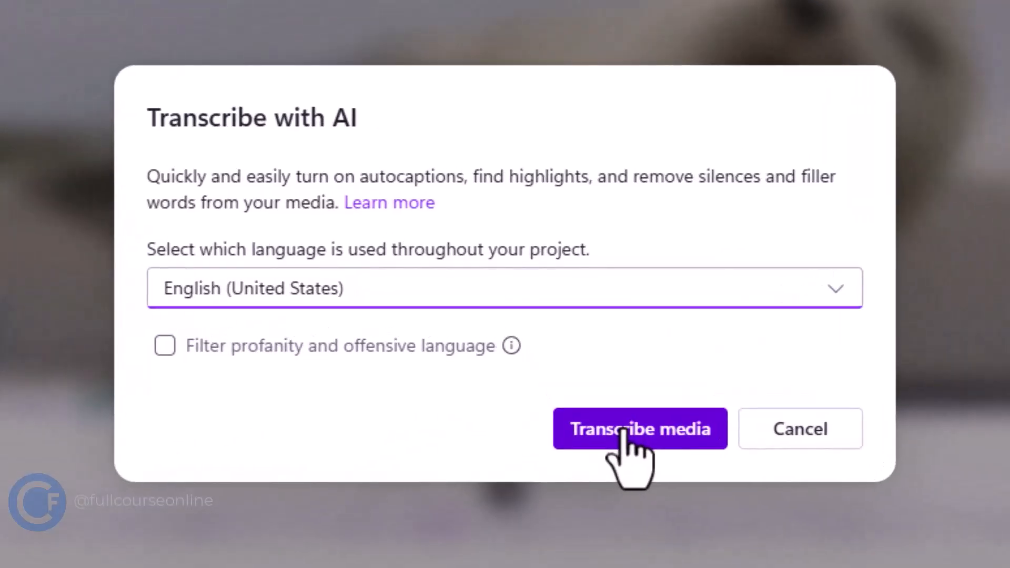
click(624, 431)
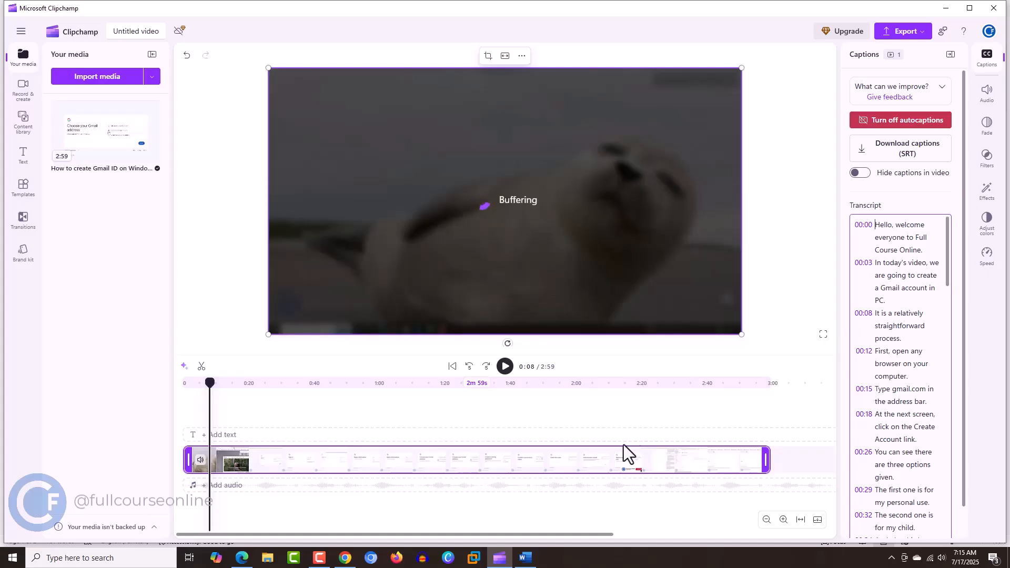
Edit the transcript's first line, replacing "hi" with "Hello" and inserting "The" before "Full Course Online"
scroll(970, 505, down, 15)
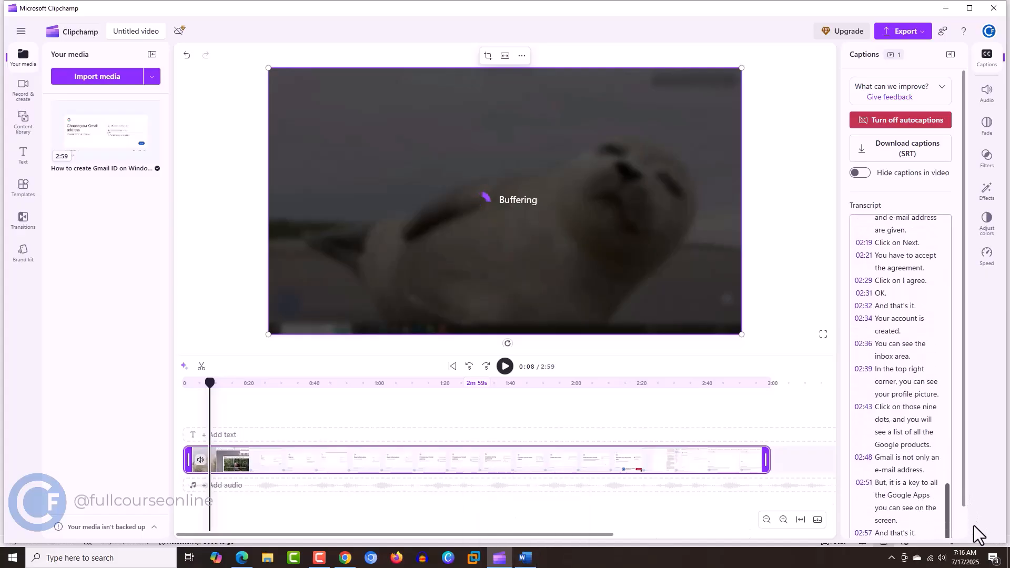
scroll(967, 406, up, 5)
scroll(967, 405, up, 10)
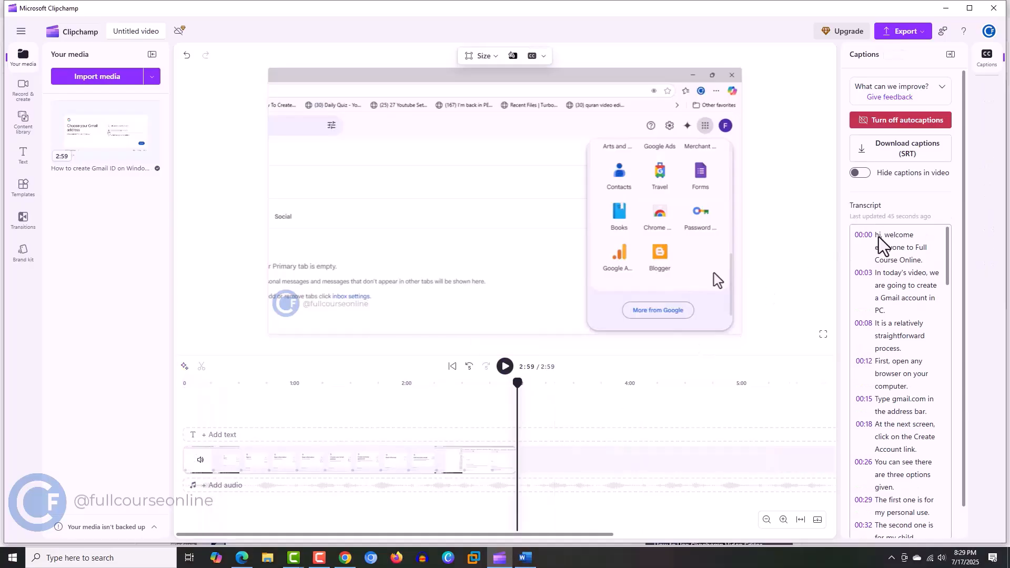
double_click(881, 237)
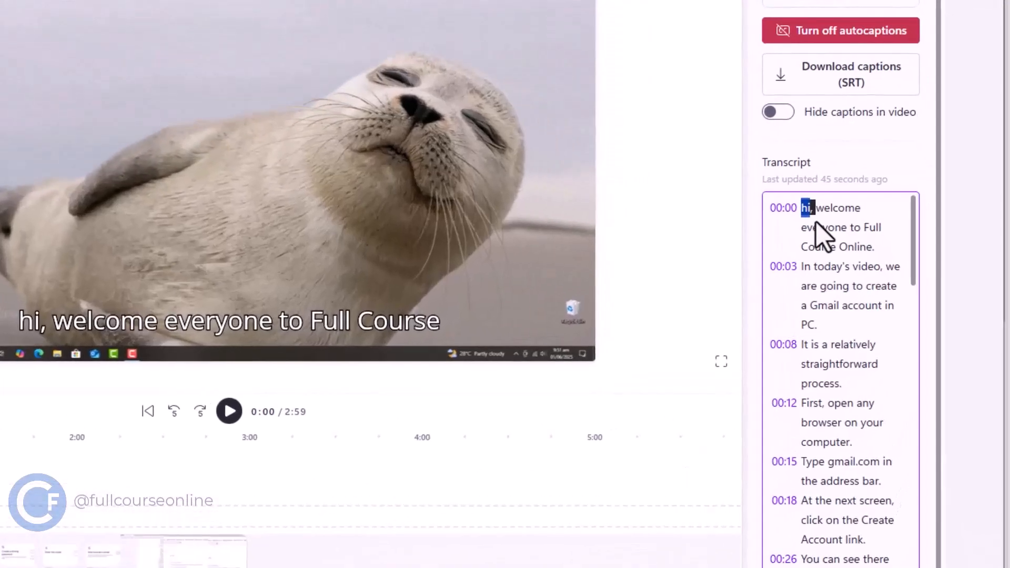
text(H)
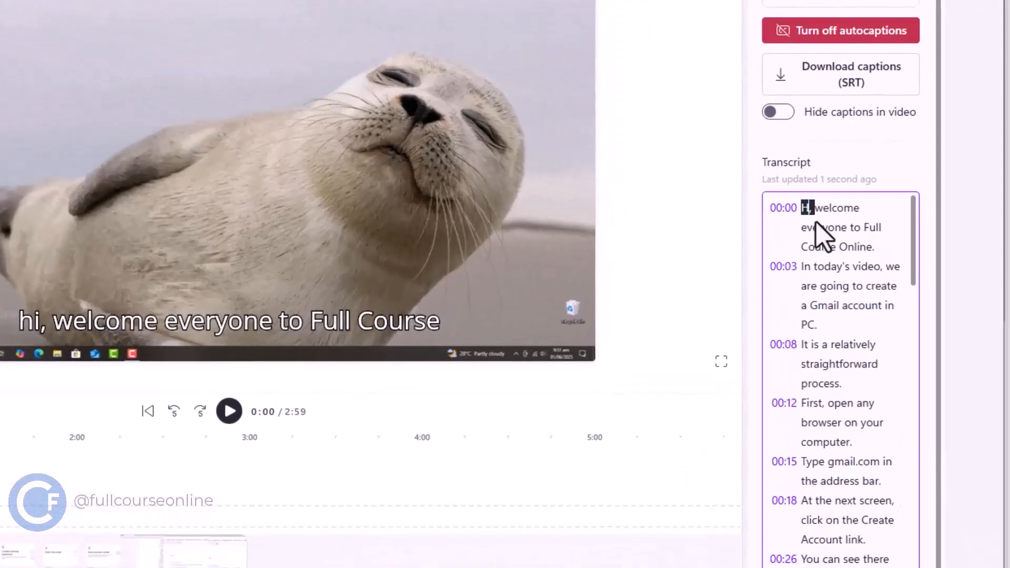
text(ello)
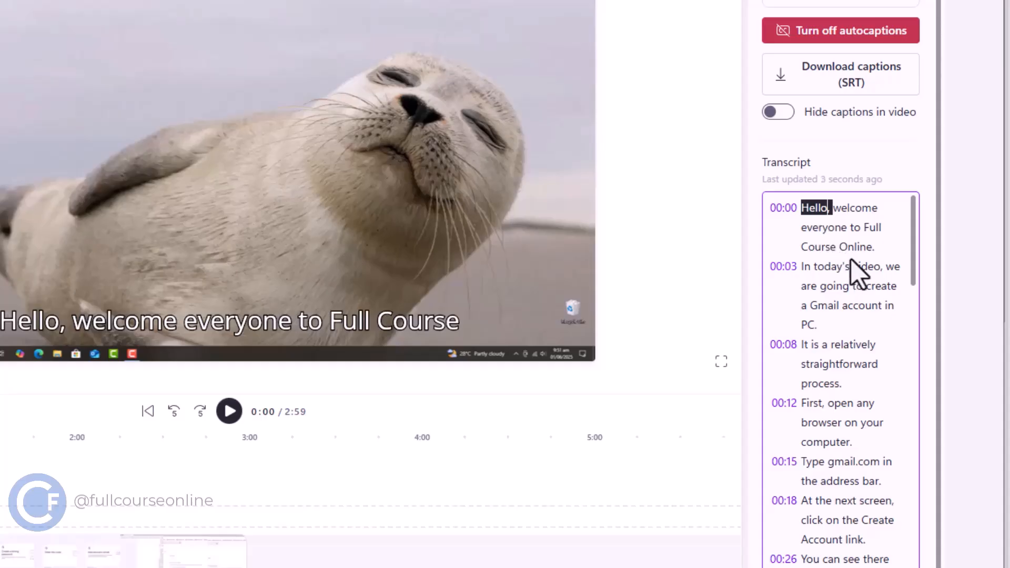
click(873, 228)
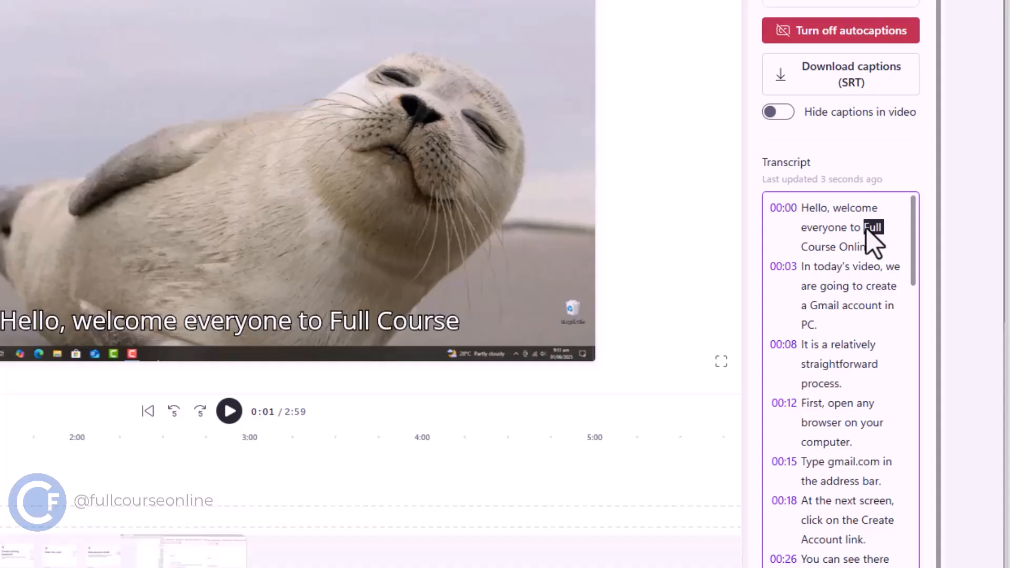
text(The)
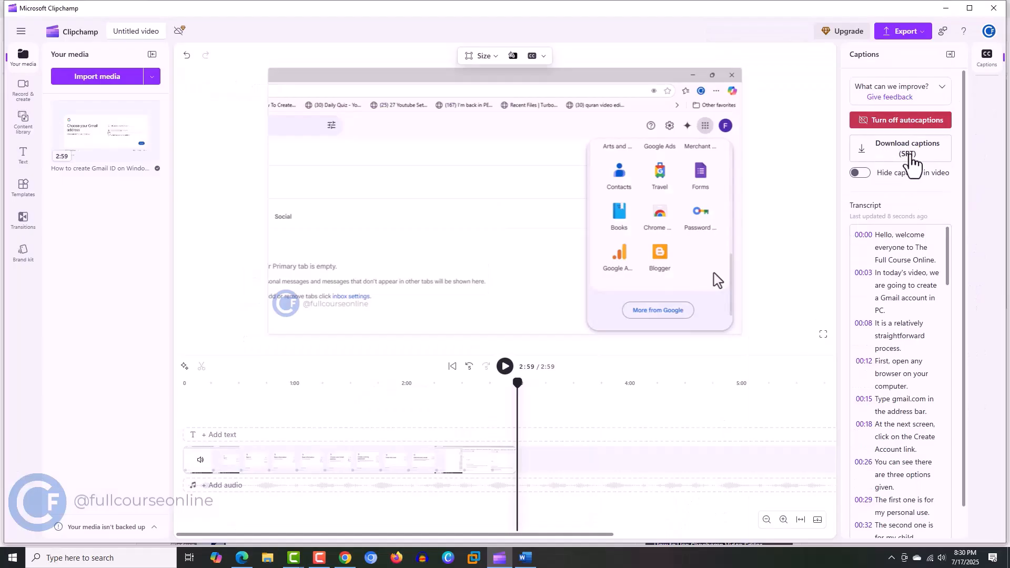
Download the captions as an SRT file and open Untitled video.srt in Notepad to view it
click(931, 156)
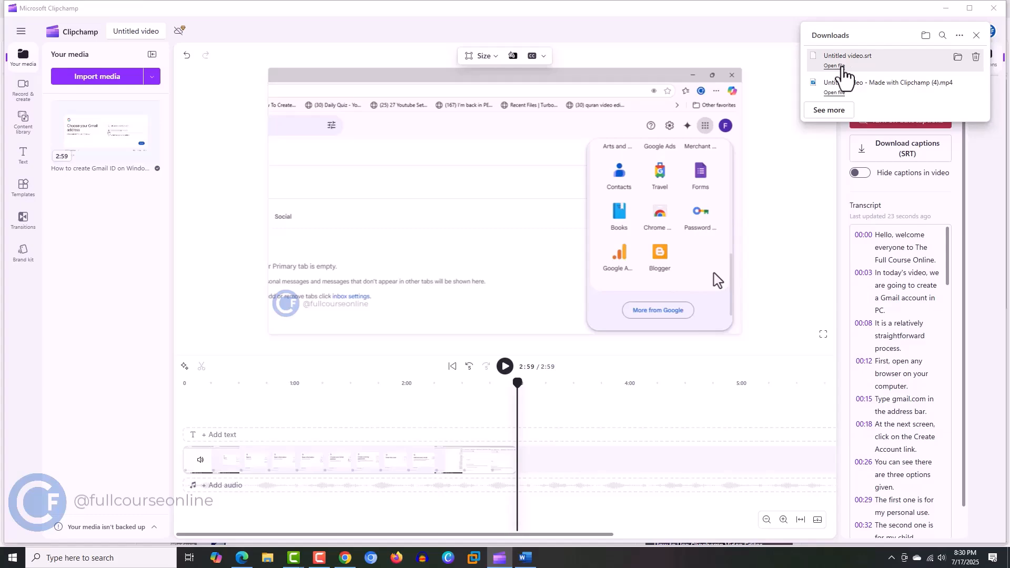
click(841, 67)
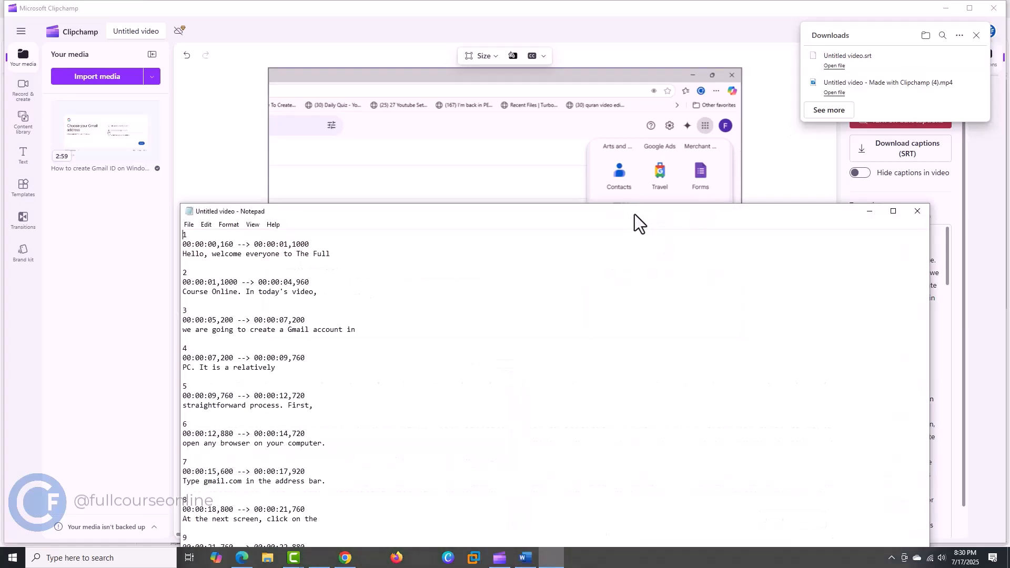
drag(634, 214, 643, 156)
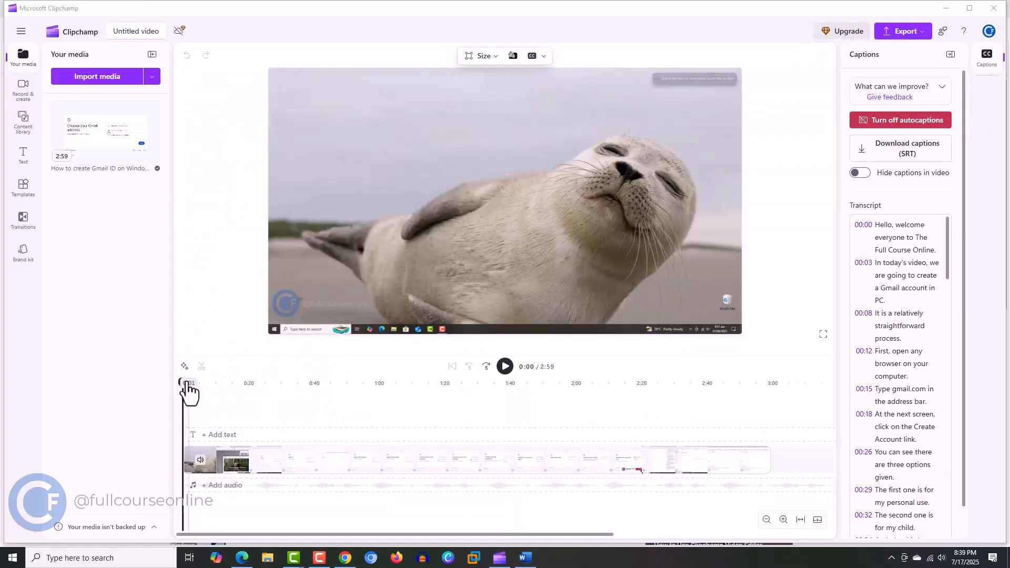
Move the playhead to 0:31 and check the caption displayed over the Gmail video
click(285, 381)
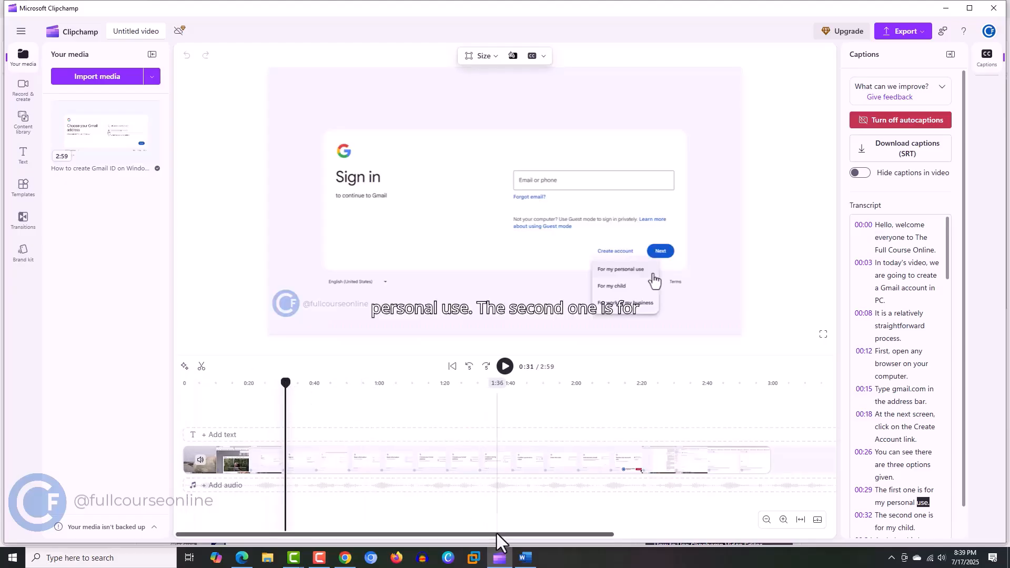
drag(497, 537, 535, 535)
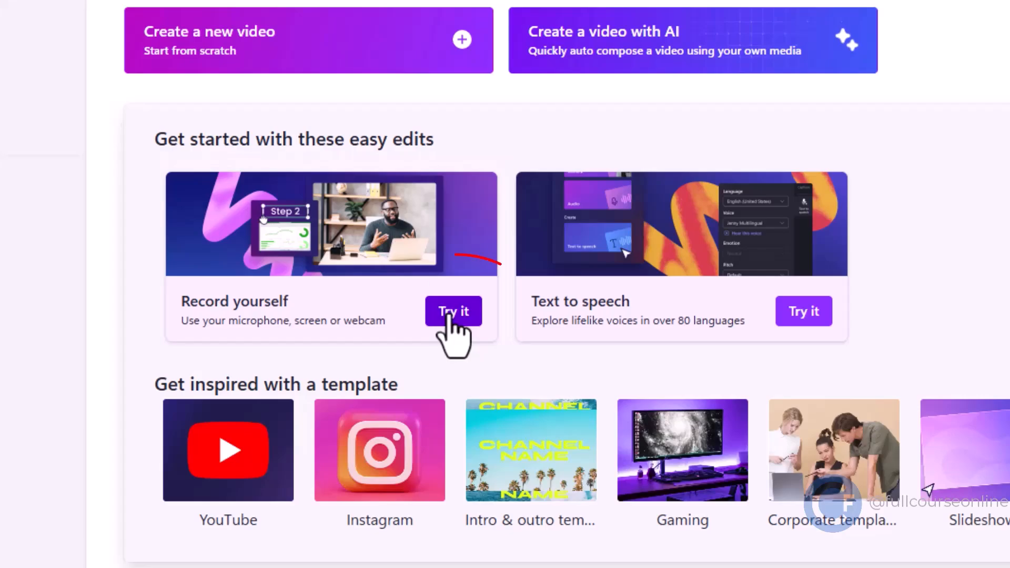
Try the Record yourself shortcut to view the available recording options, and return to the home page
click(448, 312)
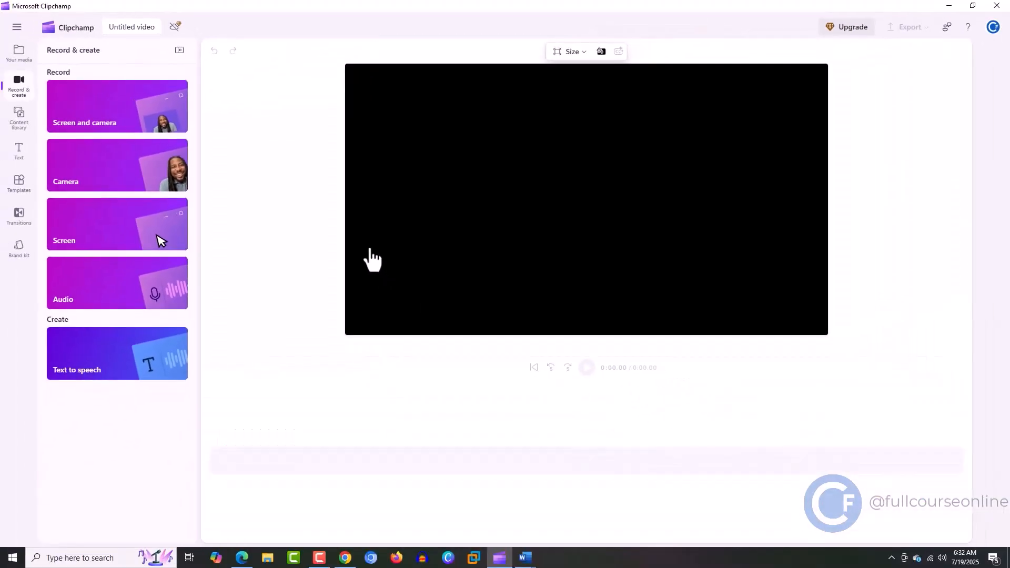
mouse_move(156, 247)
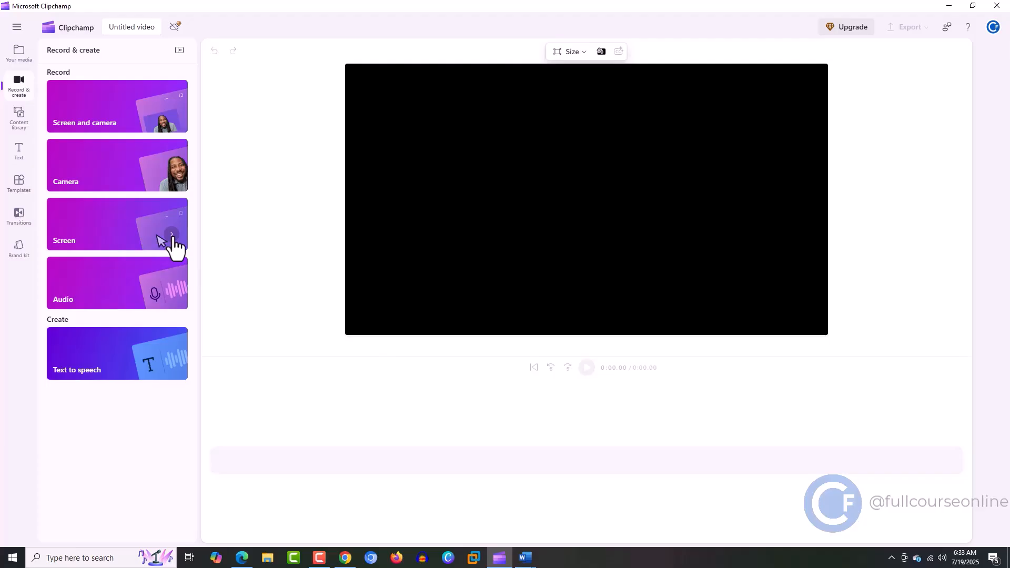
click(67, 27)
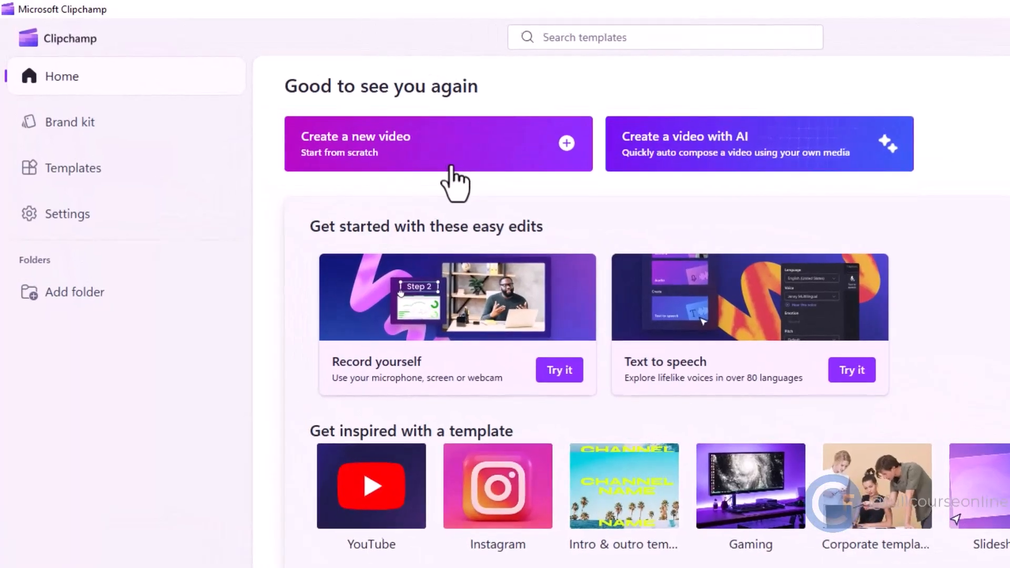
Create a new video from scratch and open the screen-only recorder among its recording options
click(451, 168)
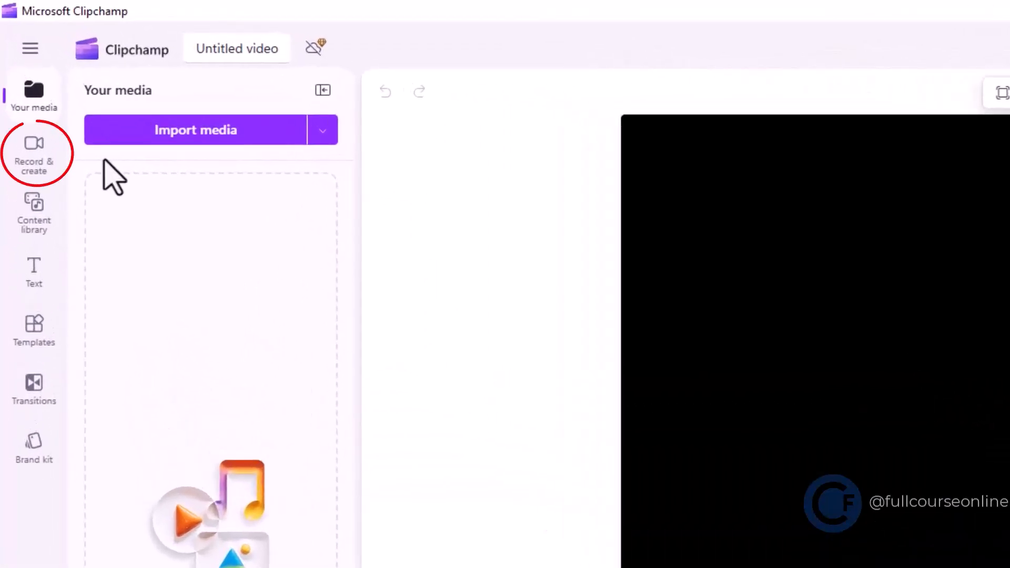
click(35, 150)
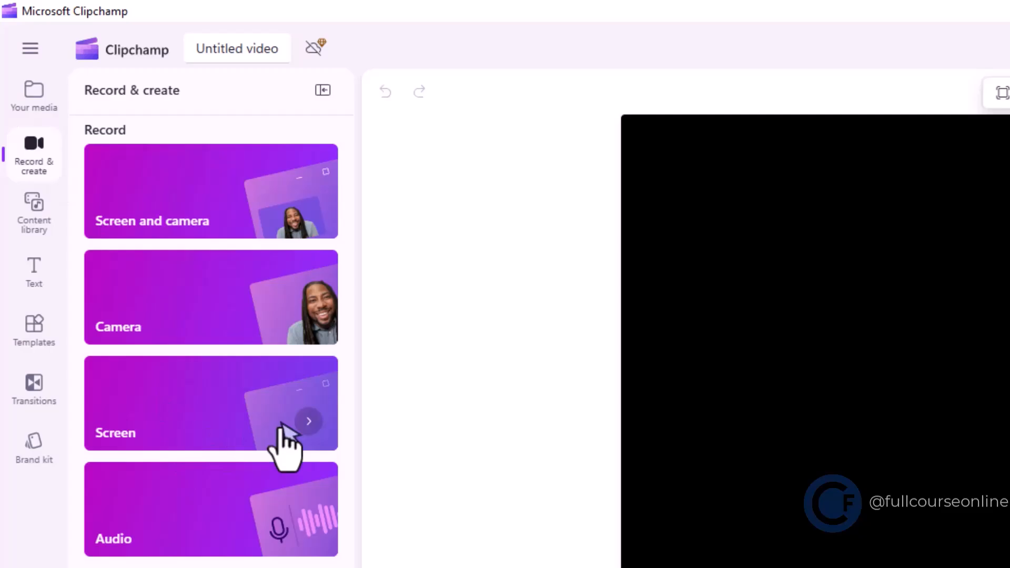
click(284, 429)
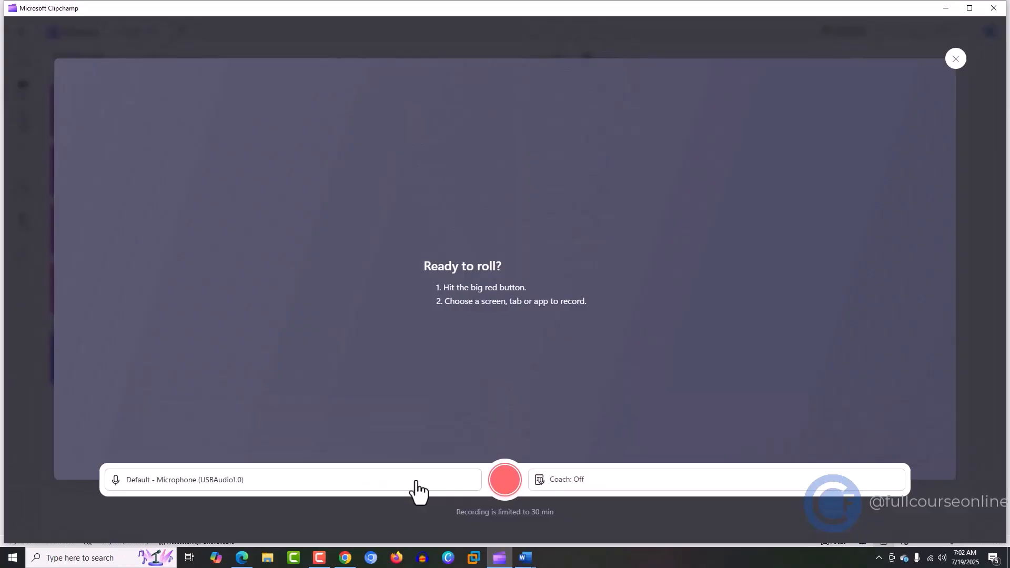
Choose Microphone (USBAudio1.0) as the recording's audio input and dismiss the Speaker Coach details, leaving the coach off
click(417, 487)
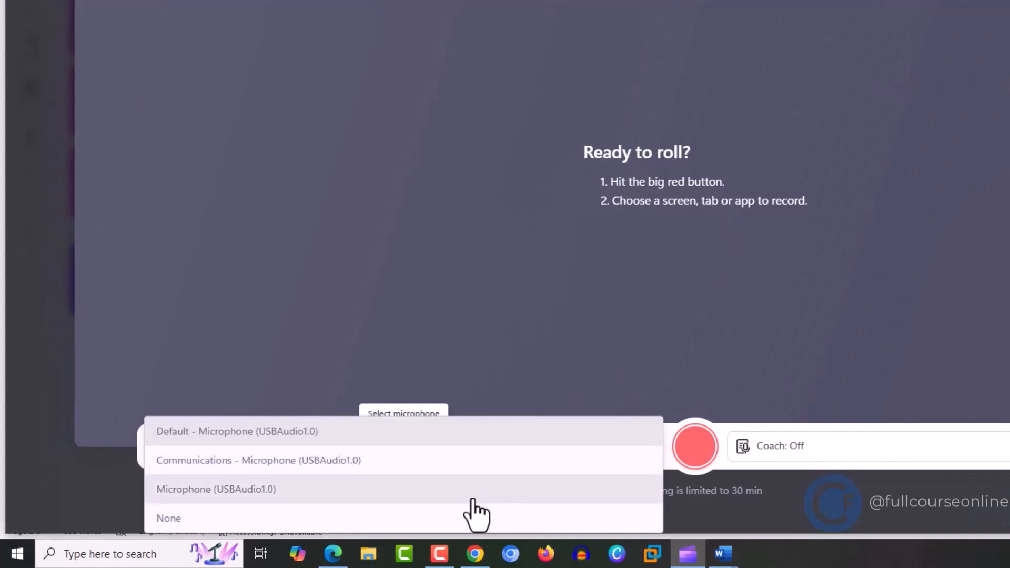
click(417, 502)
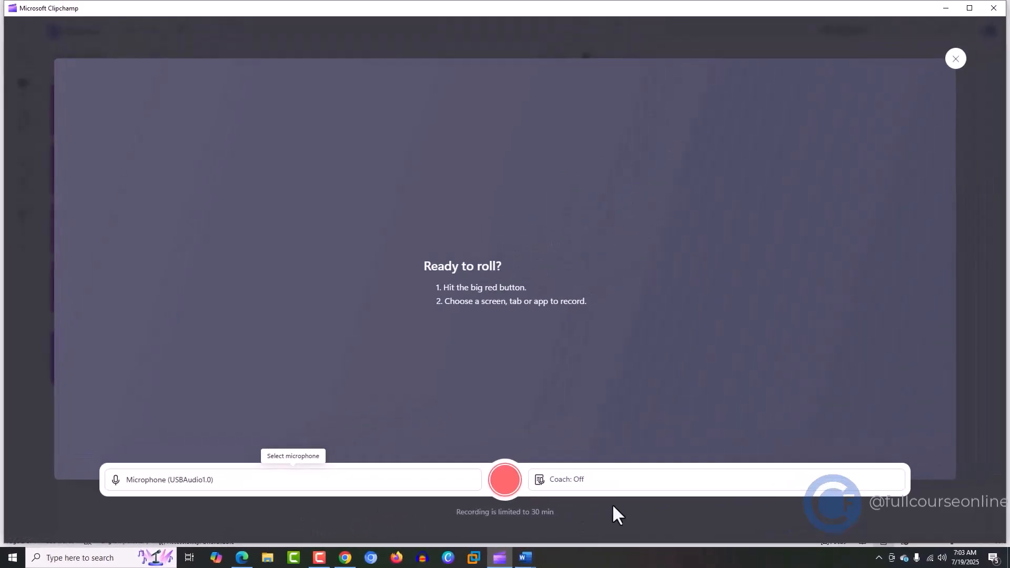
click(462, 440)
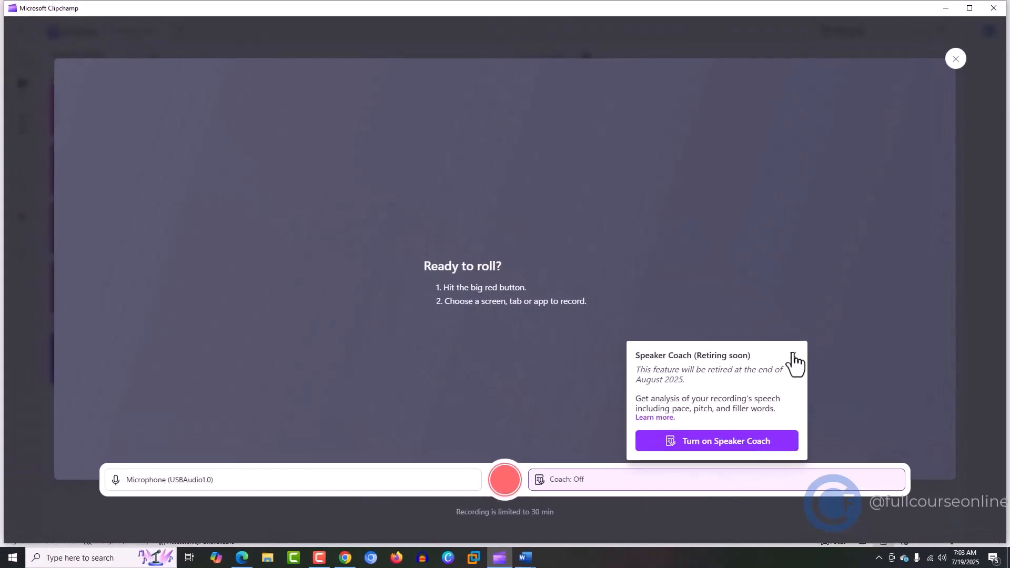
click(795, 358)
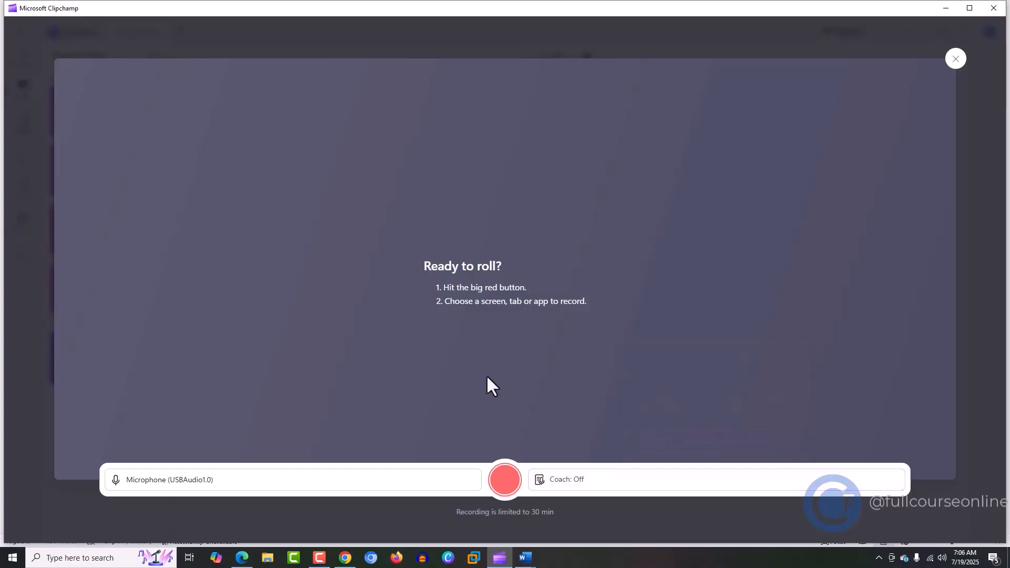
Start recording the entire screen without system audio, and open and close the Windows Start menu as sample activity
click(505, 480)
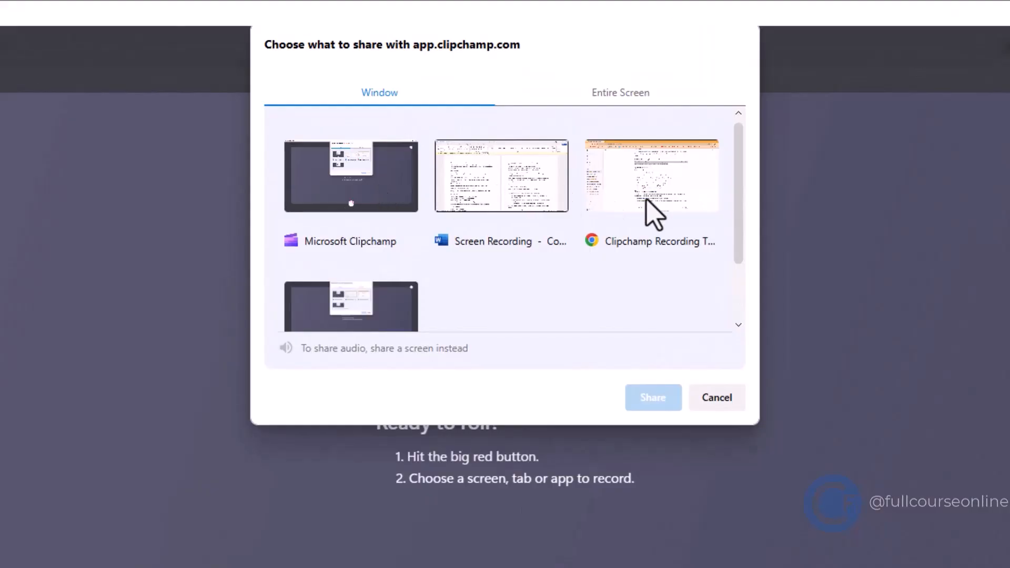
click(617, 99)
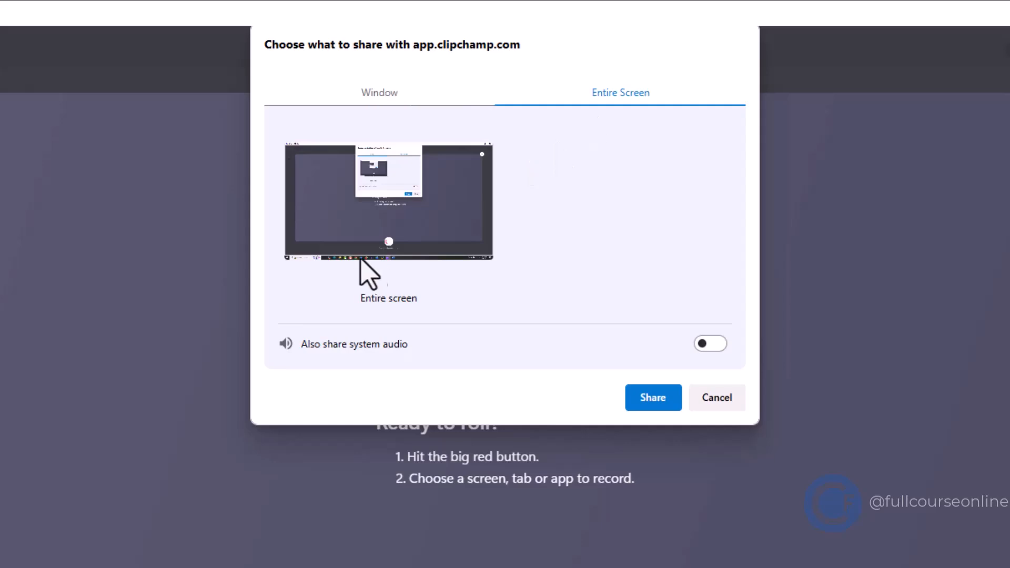
click(366, 235)
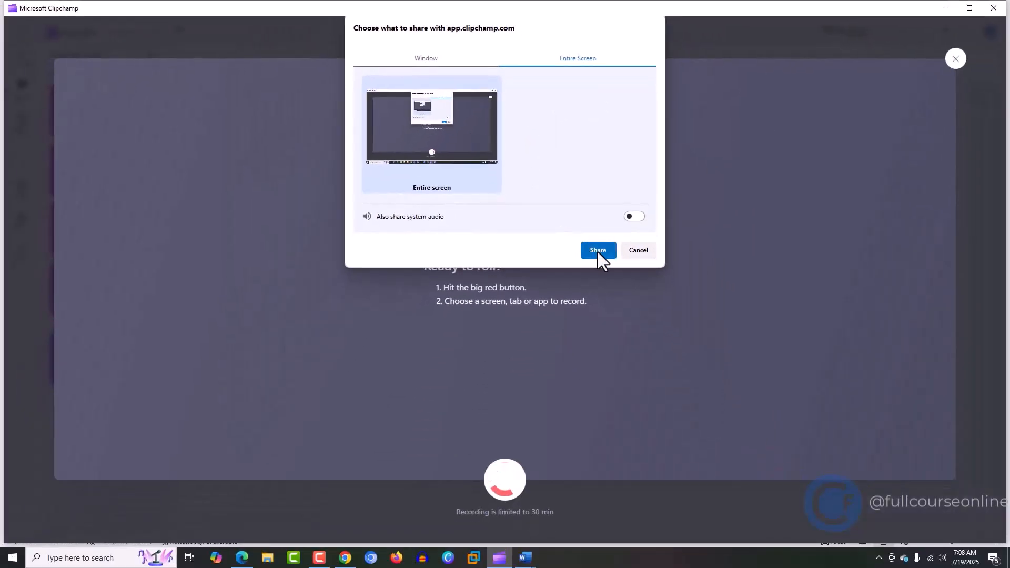
click(597, 250)
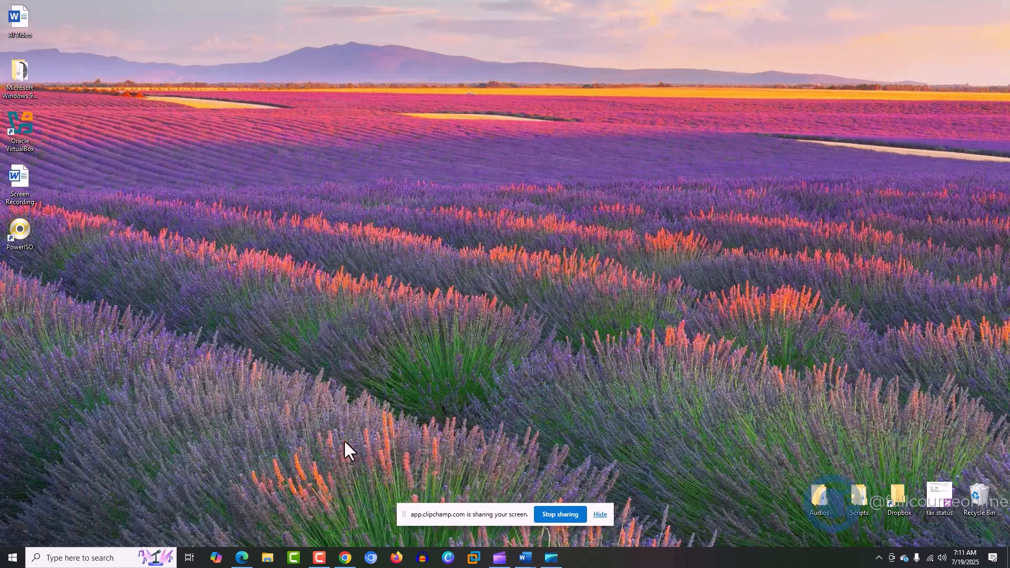
click(6, 562)
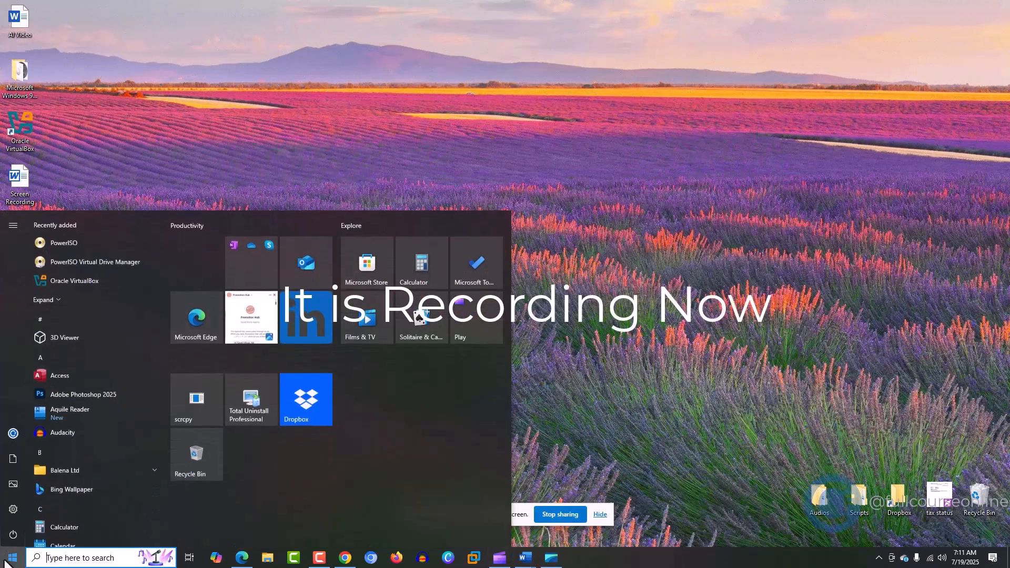
click(543, 454)
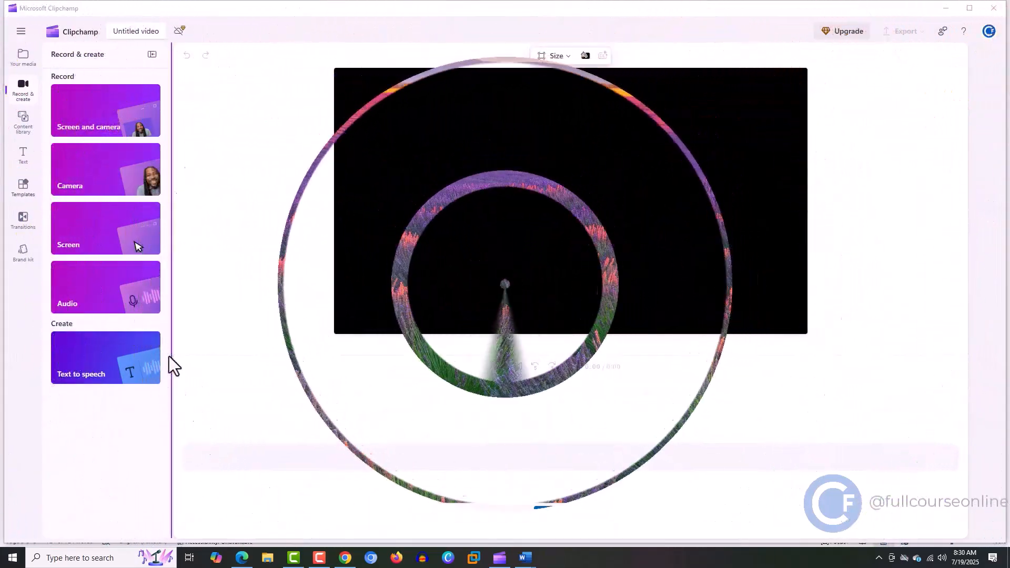
Browse the content library and view the details of the premium video Pink geometric interior desktop mockup landscape
click(30, 133)
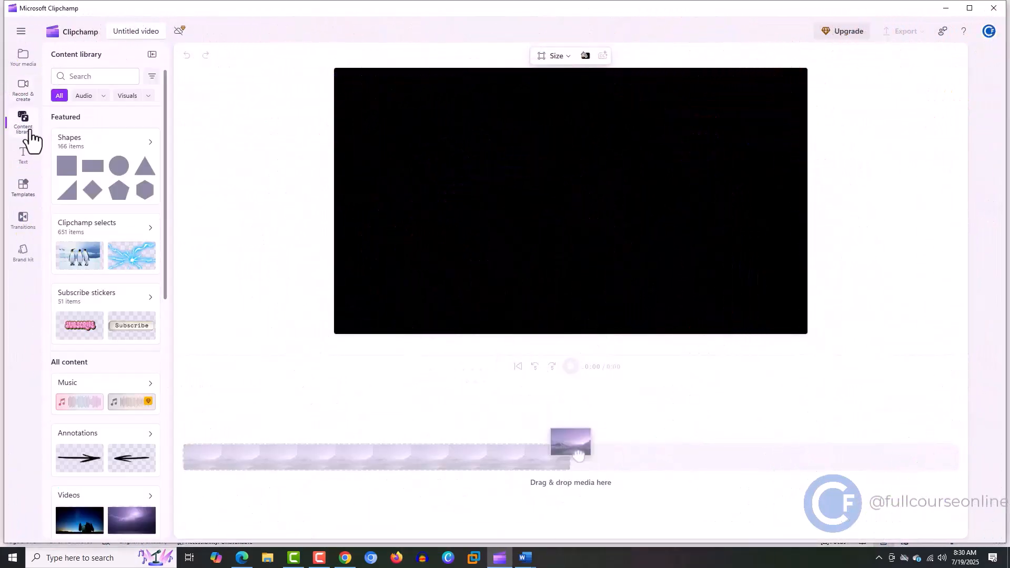
drag(163, 189, 175, 362)
click(79, 400)
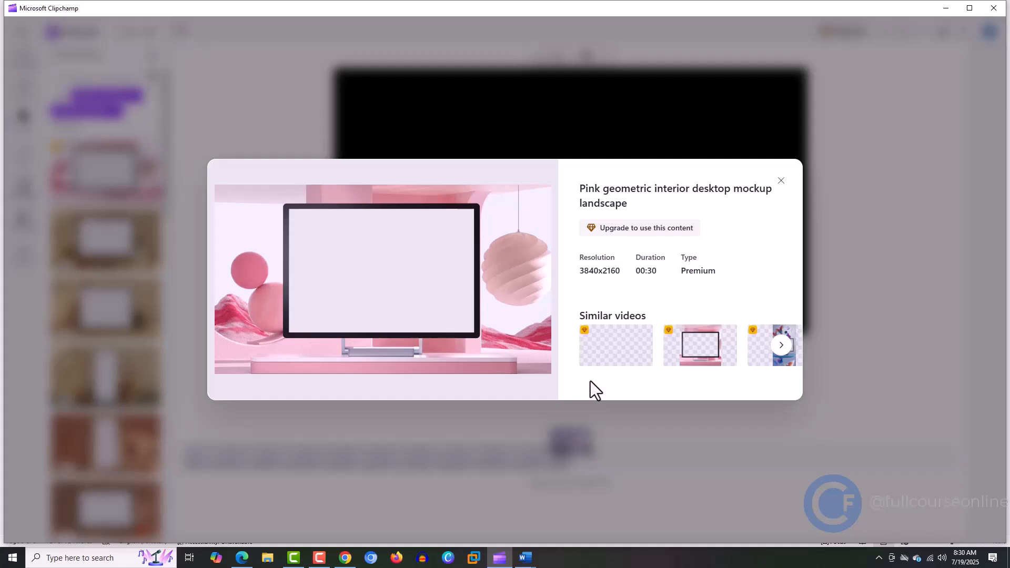
click(630, 232)
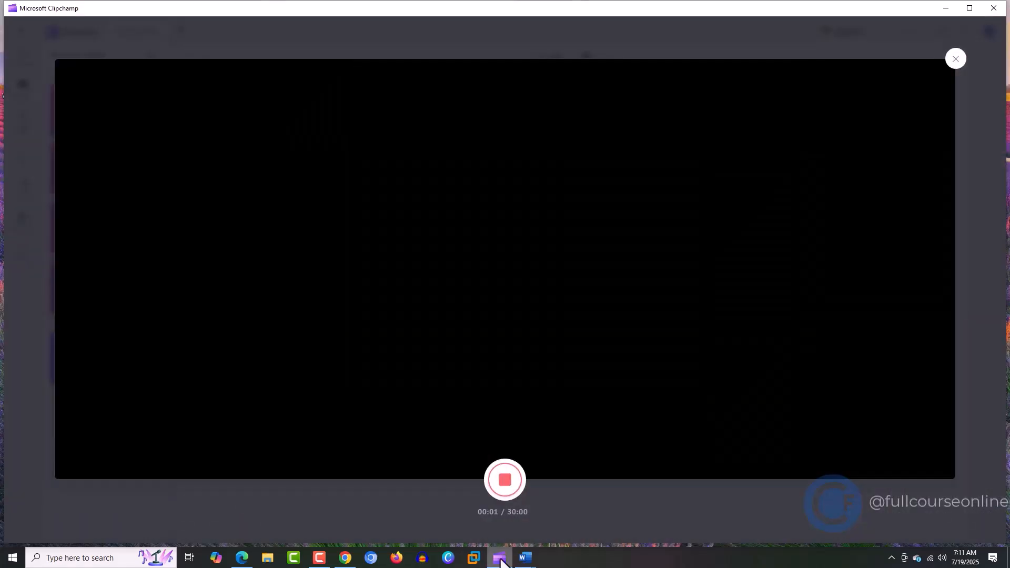
Stop the screen recording and save it for editing in the video project
click(507, 484)
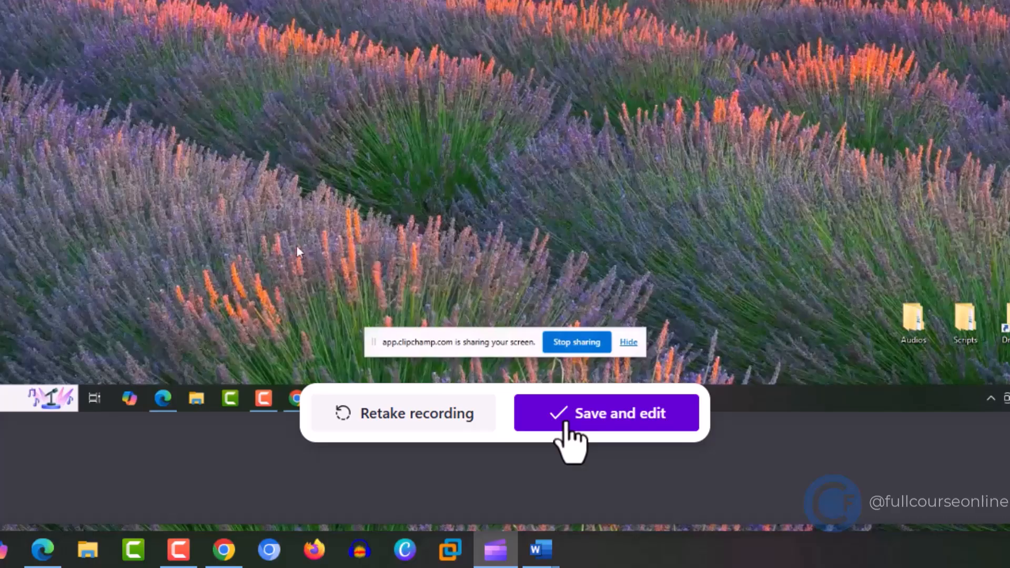
click(587, 420)
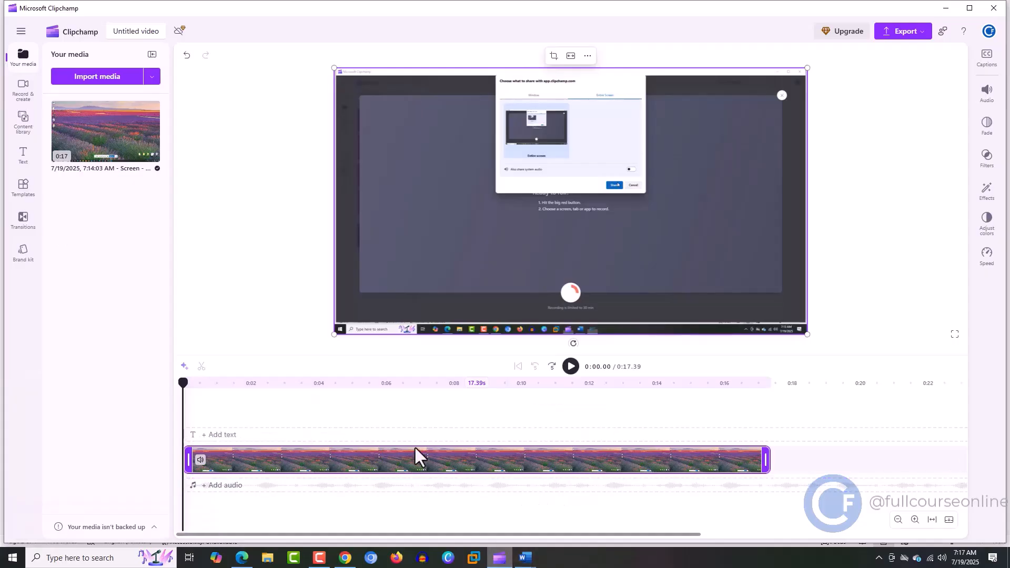
Split the recorded clip on the timeline at about 5.4 s and 12.97 s
drag(184, 383, 365, 412)
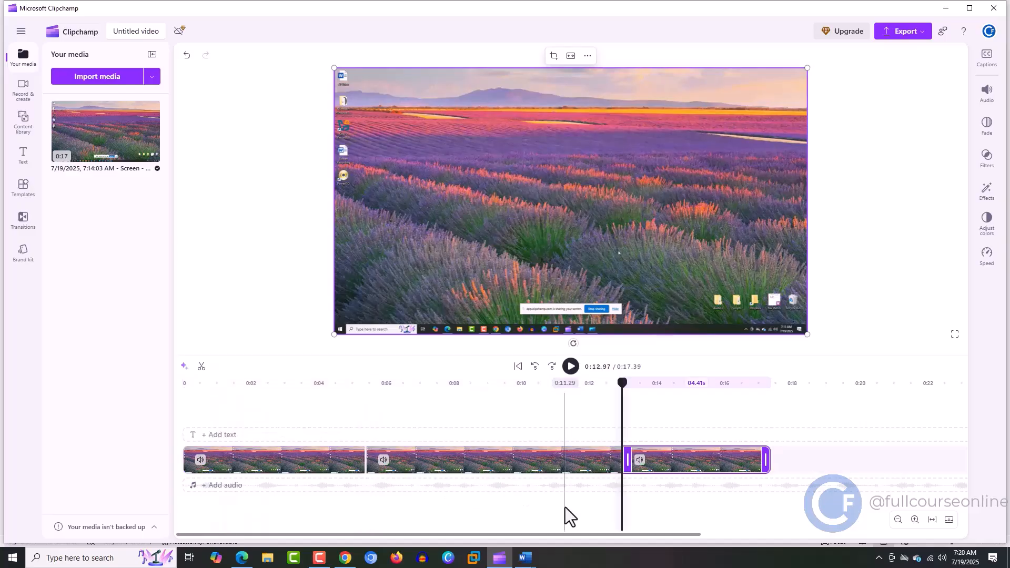
click(561, 392)
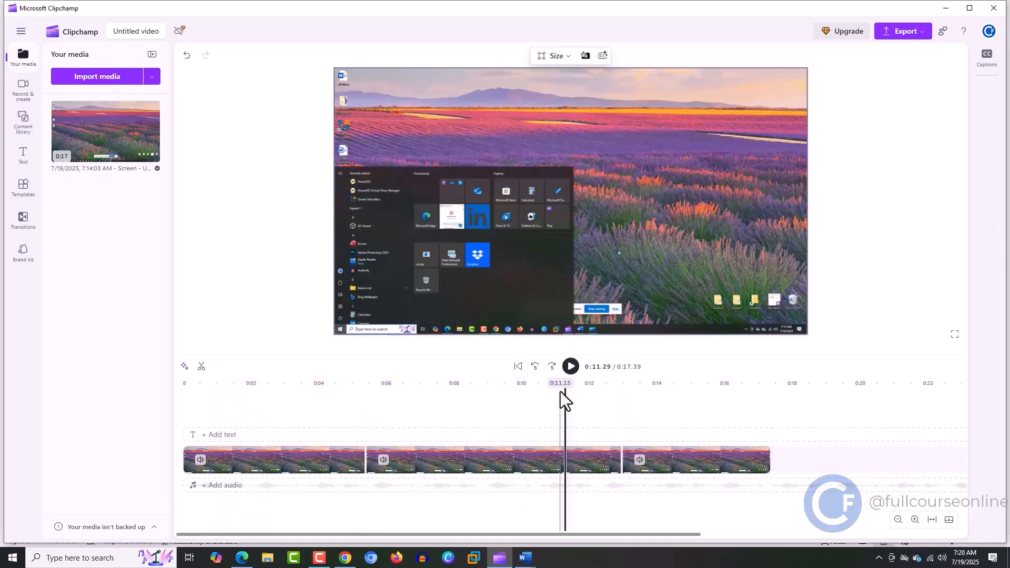
Delete the first segment of the recording and move the remaining clips to the start of the timeline
click(338, 465)
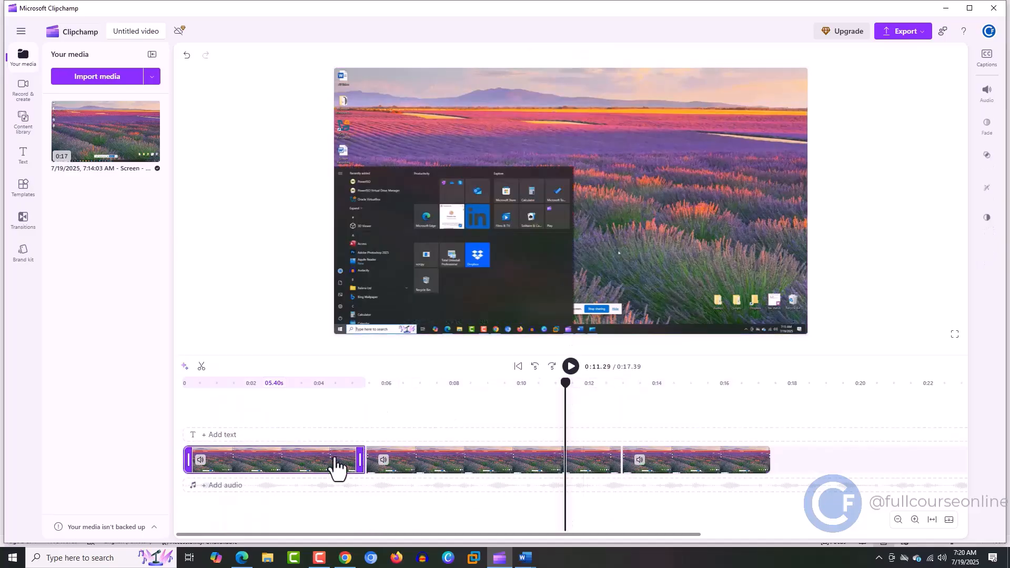
key(Delete)
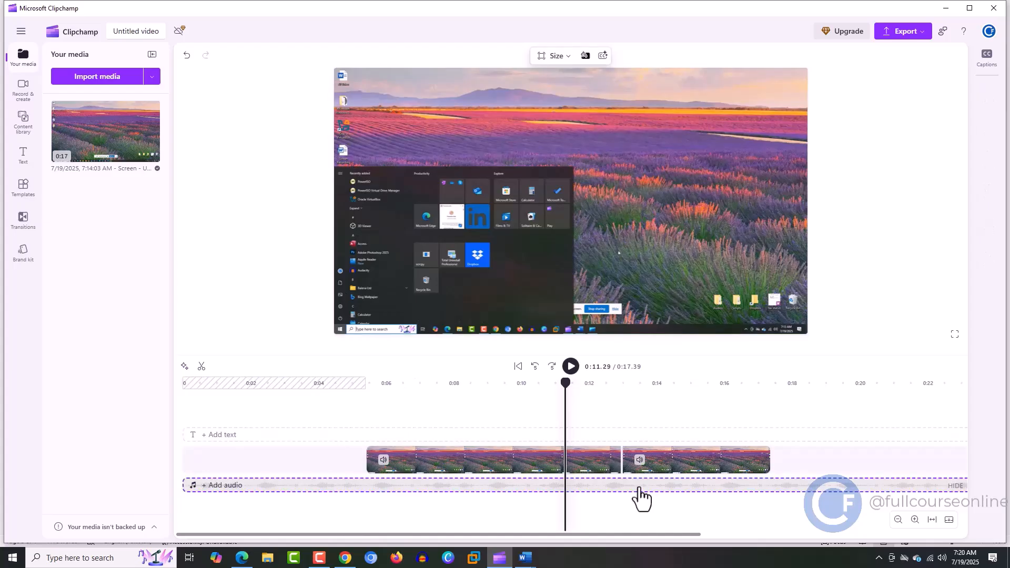
mouse_move(724, 513)
mouse_down()
mouse_move(515, 448)
mouse_move(436, 469)
mouse_move(276, 474)
mouse_move(346, 468)
mouse_move(329, 466)
mouse_up()
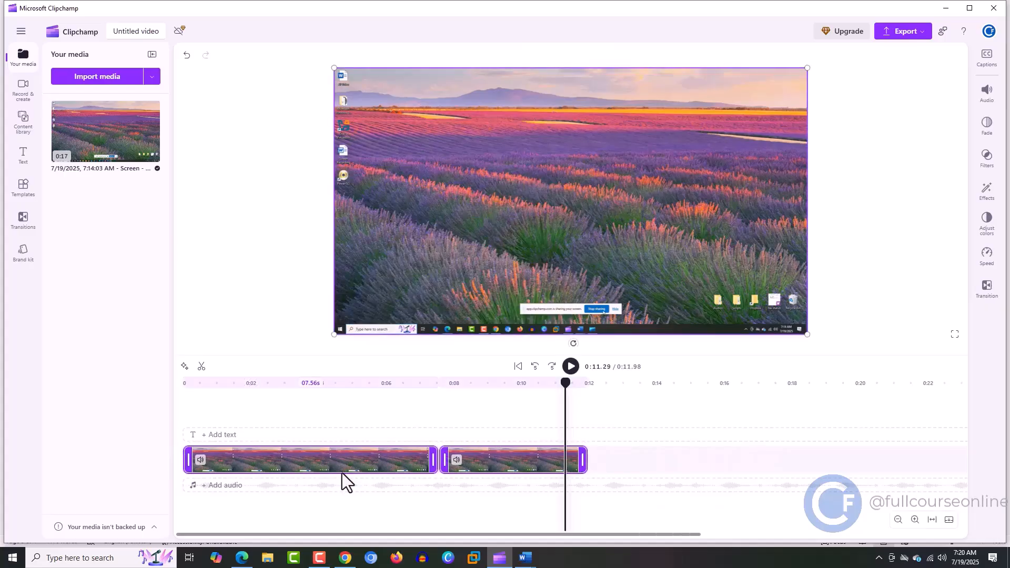
click(388, 519)
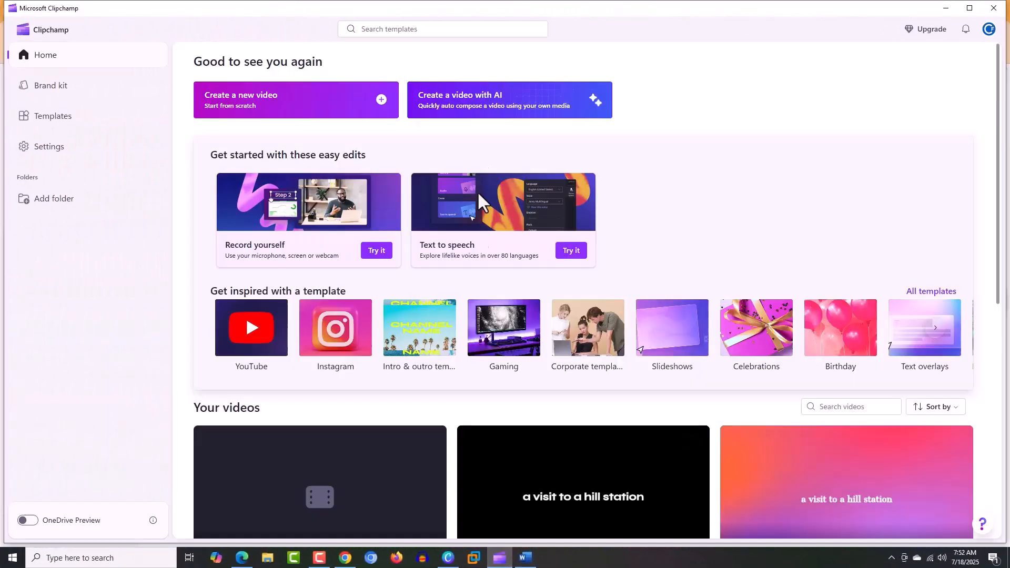
Start a new AI auto-composed video from the home page and title it "Rabbits and Chicks"
click(592, 117)
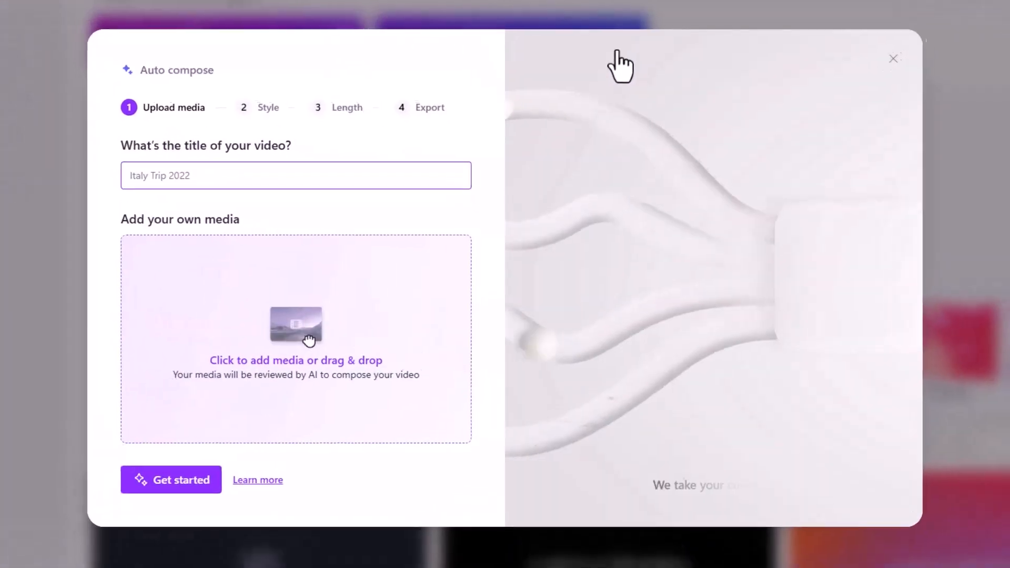
click(295, 170)
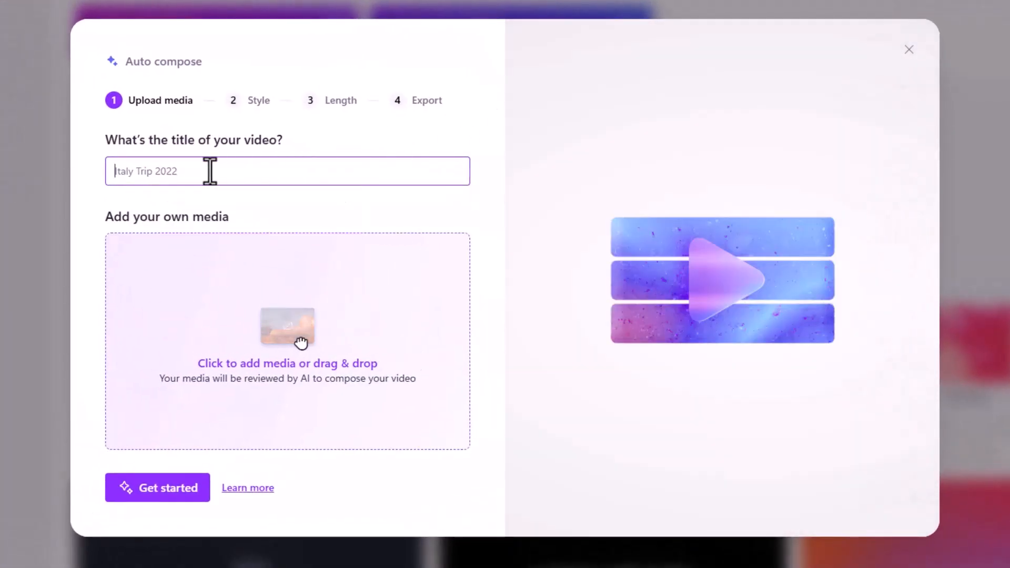
text(R)
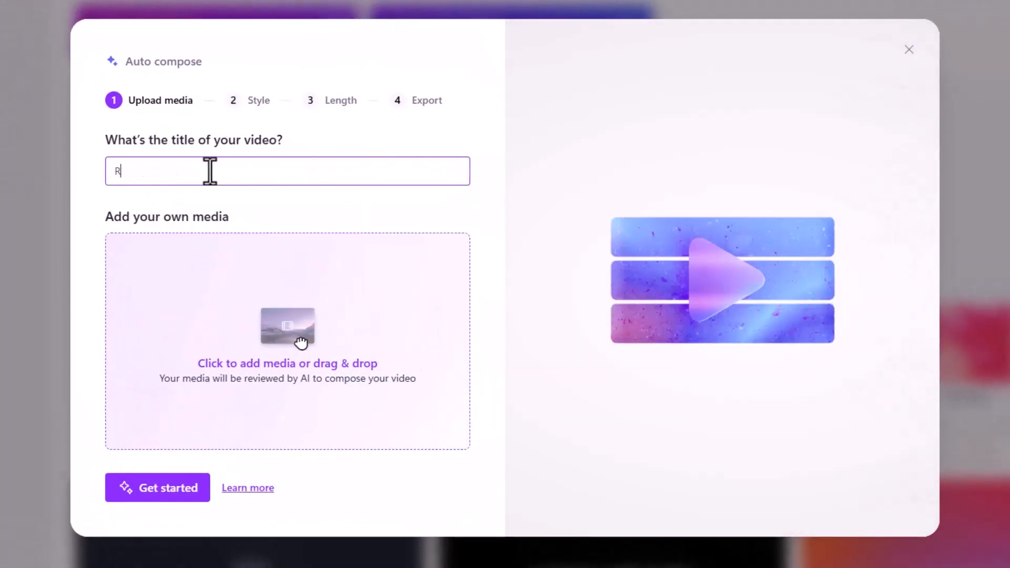
text(abbits and)
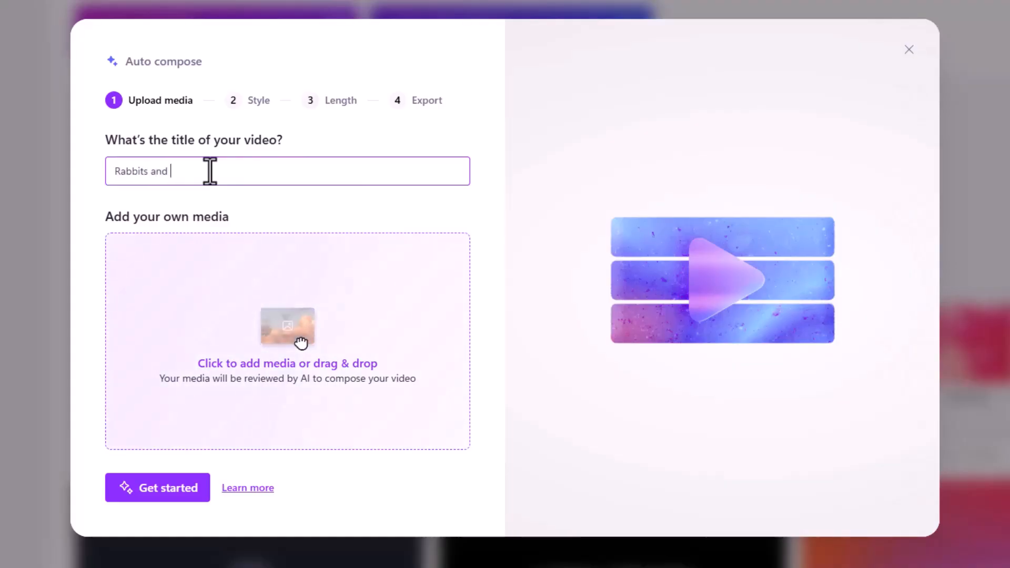
text( Chicks)
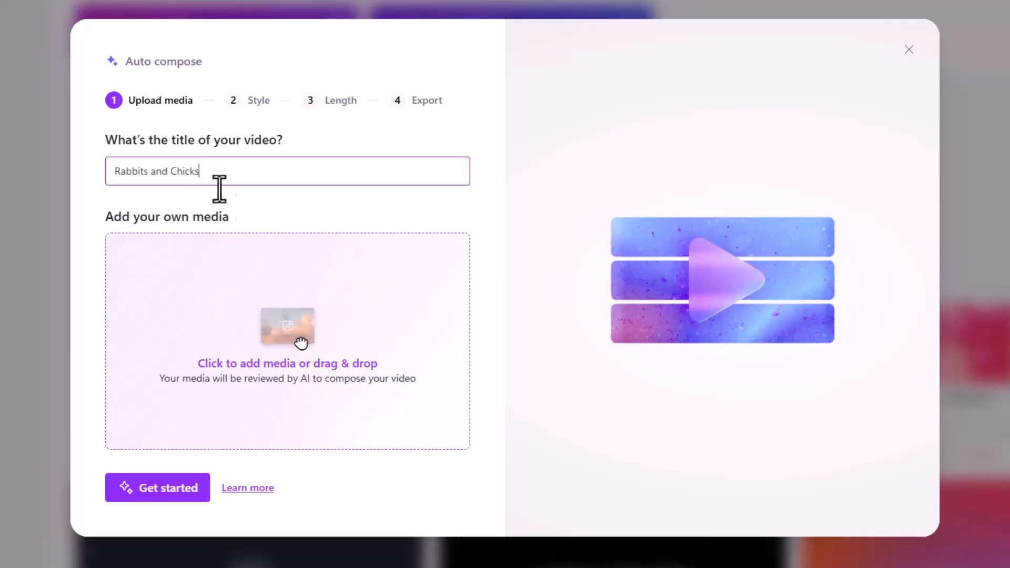
Add the three Desktop videos M4V02578.MP4, M4V02580.MP4 and M4V02582.MP4 as media for the AI video
click(310, 366)
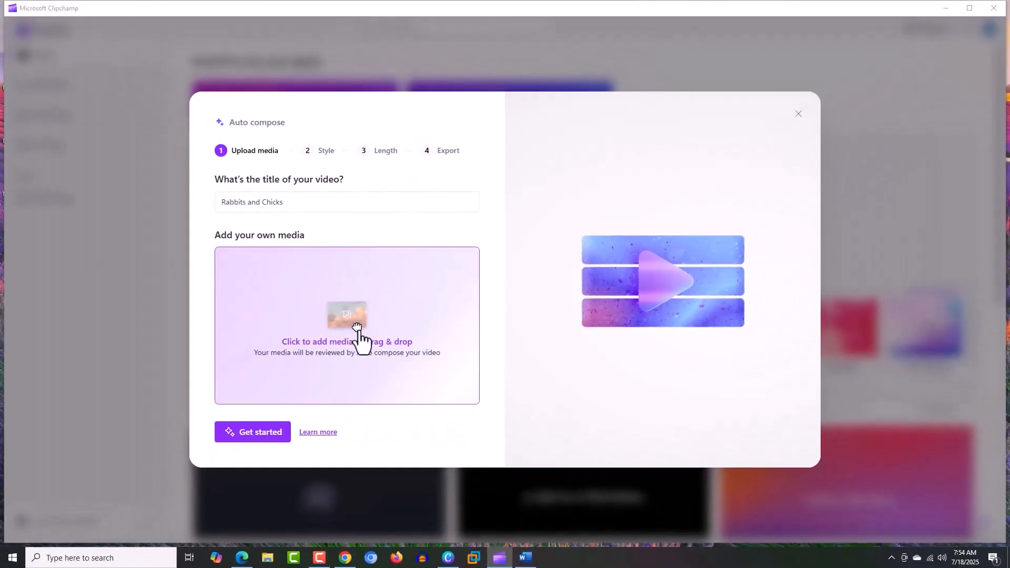
click(357, 327)
click(432, 365)
click(483, 362)
ctrl+click(523, 352)
click(479, 355)
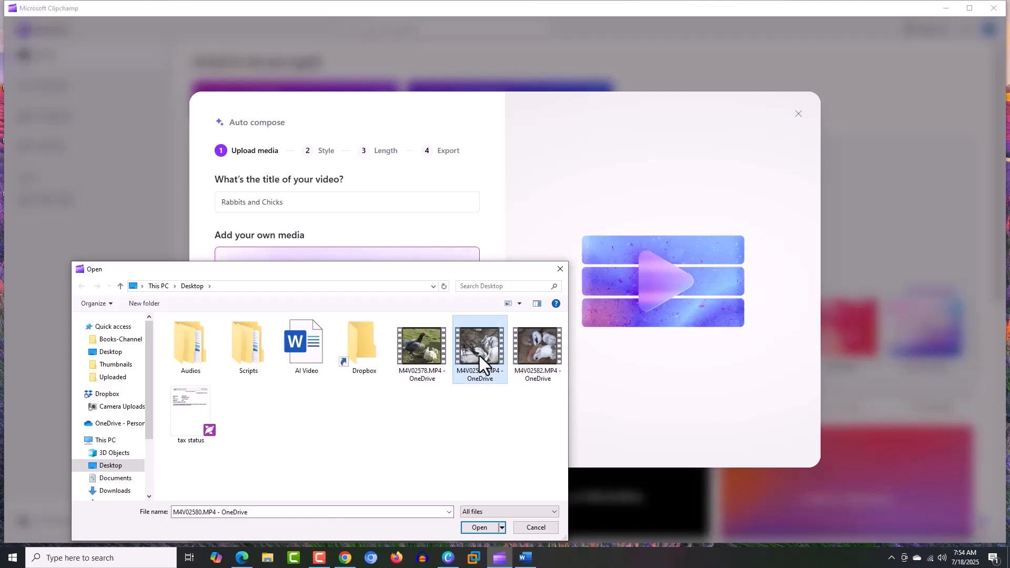
ctrl+click(415, 353)
ctrl+click(522, 360)
click(484, 529)
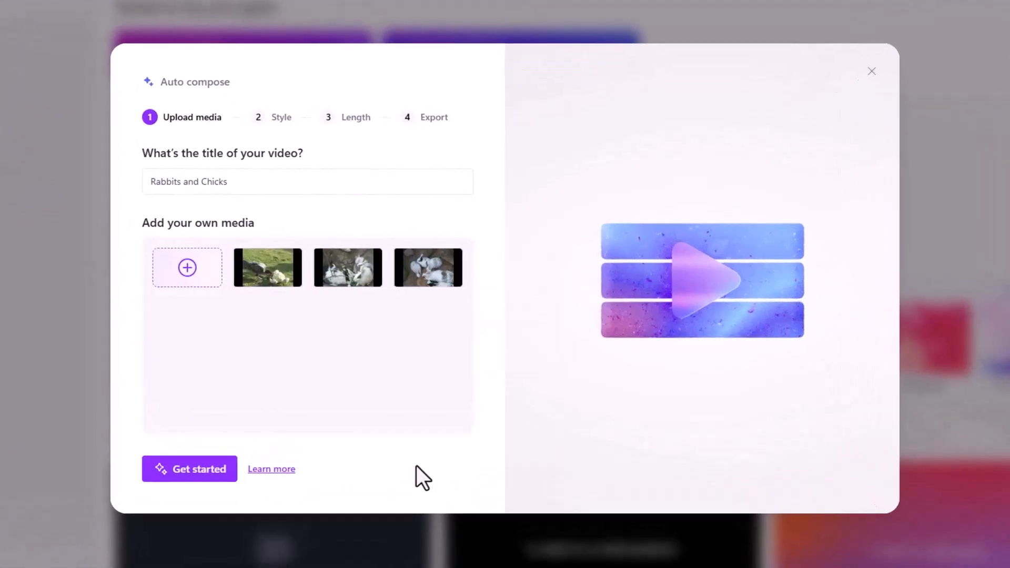
Continue the auto-composed video with the suggested style, the Landscape aspect ratio and a length of About 1 minute
click(232, 469)
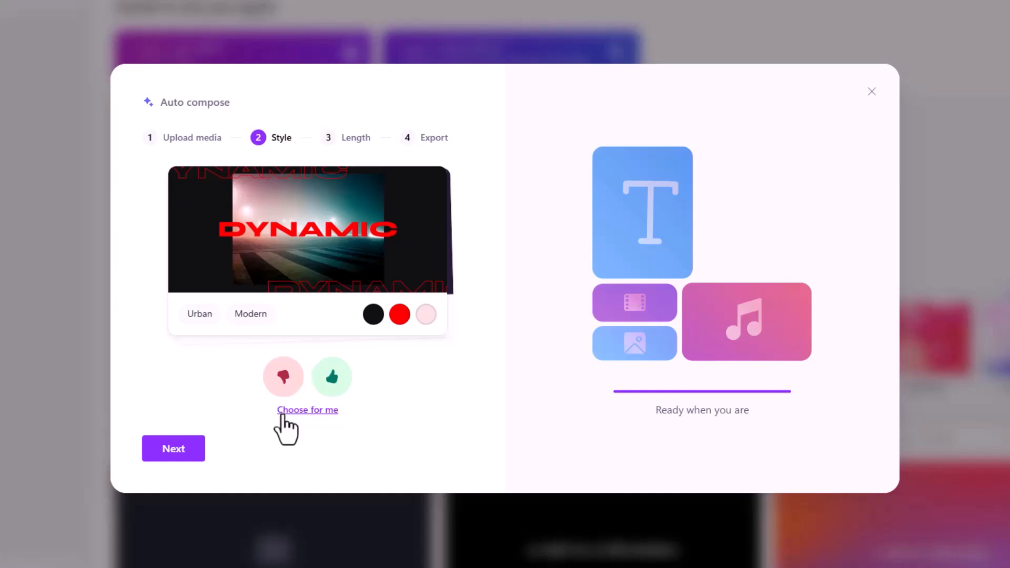
click(197, 452)
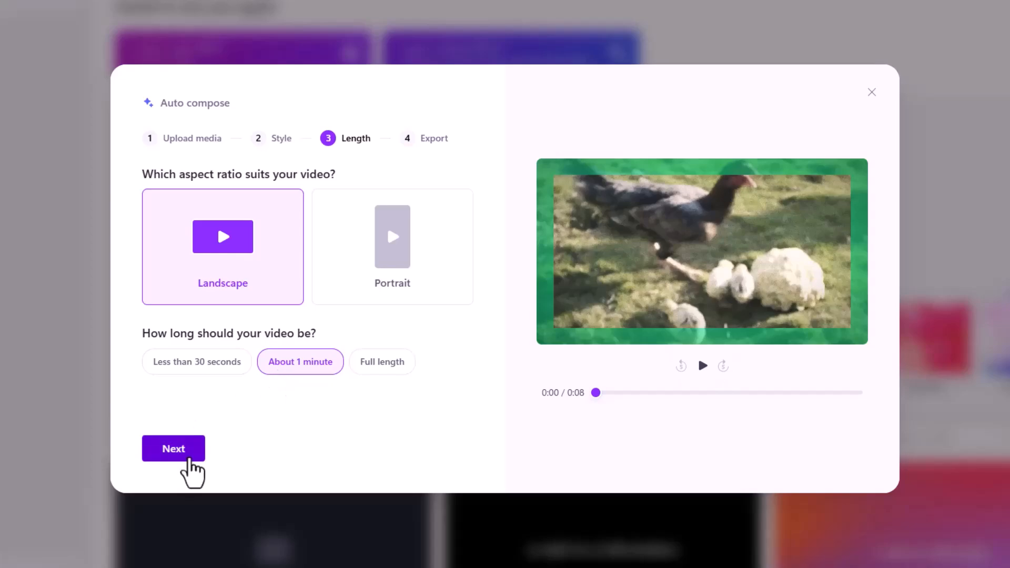
click(188, 459)
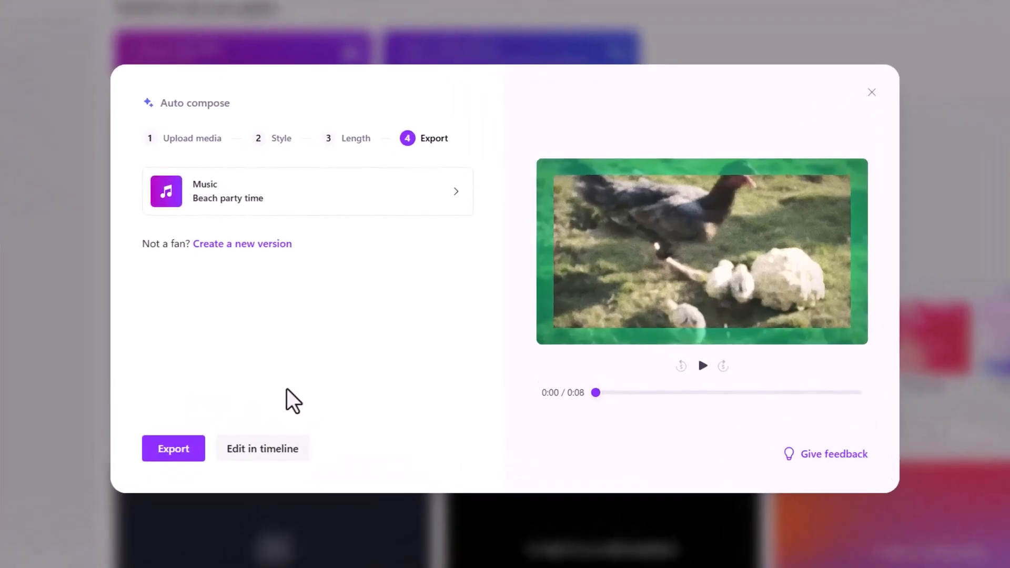
Review the music choices, play back the auto-composed video with Beach party time, and open it for editing in the timeline
click(445, 201)
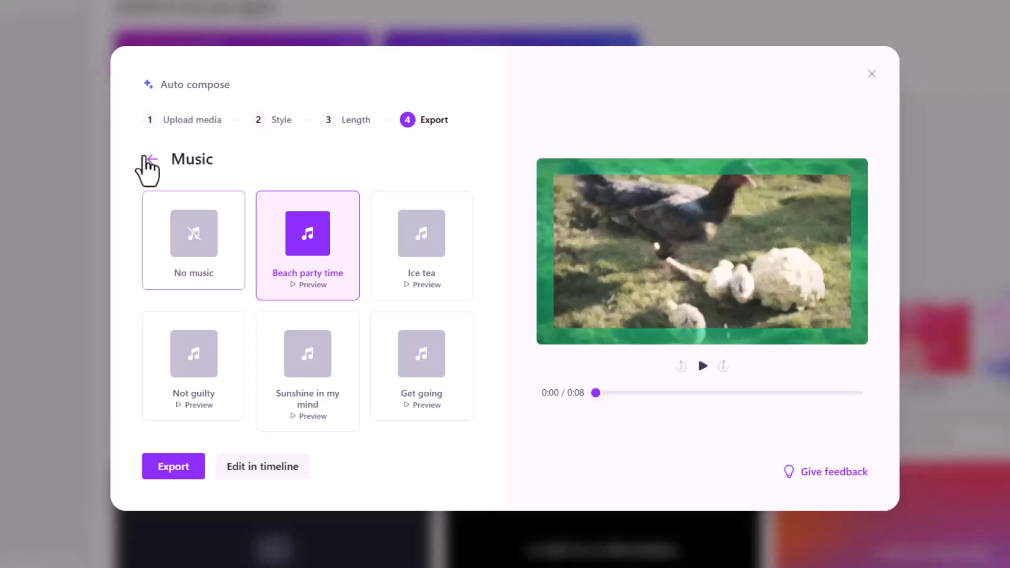
click(149, 159)
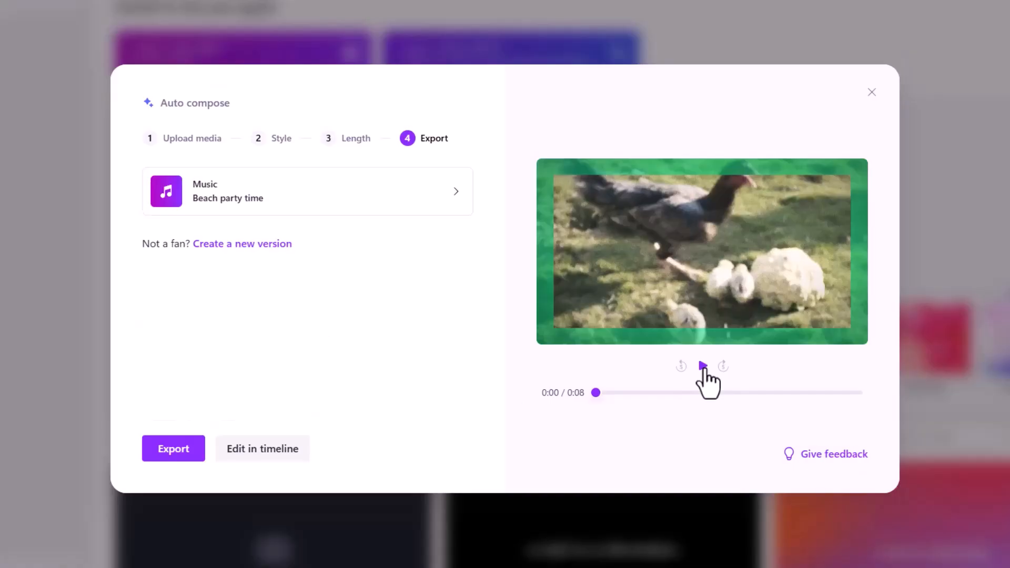
click(704, 366)
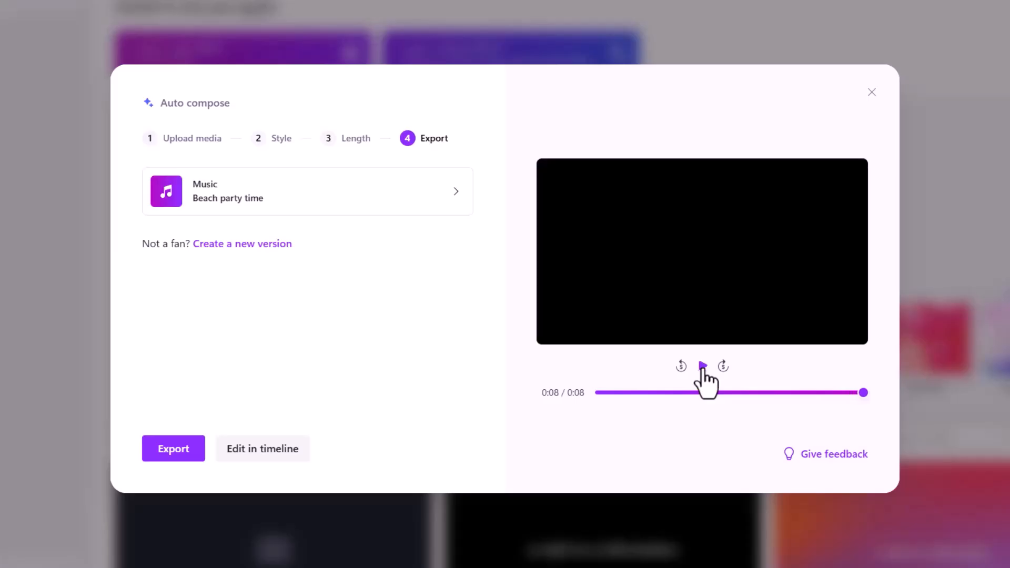
click(702, 367)
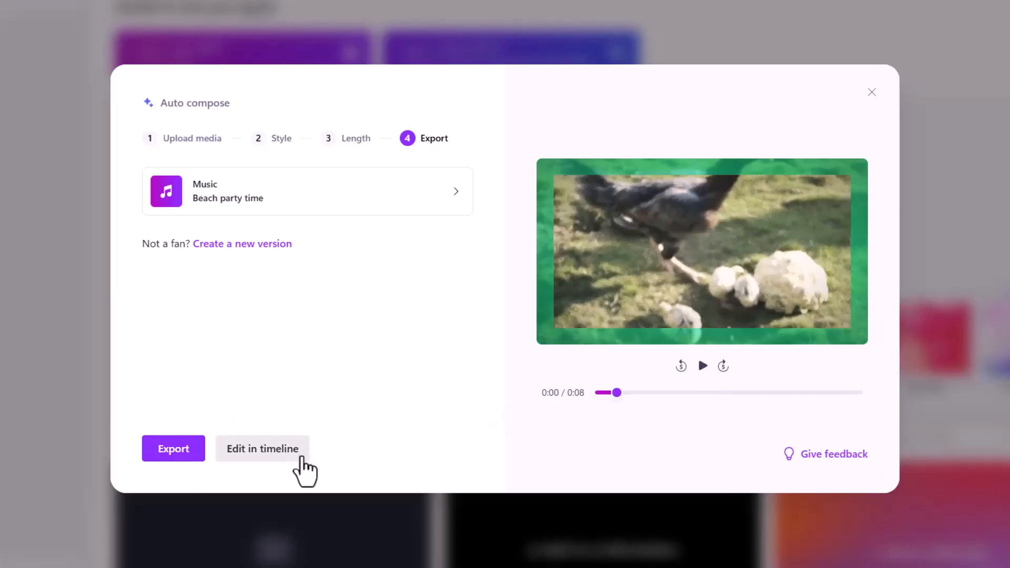
click(302, 458)
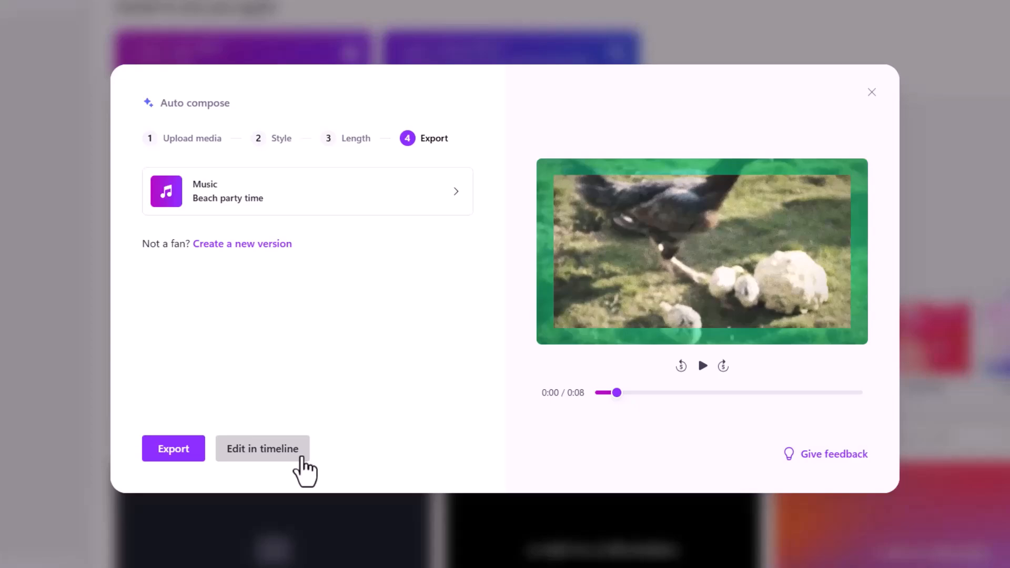
click(301, 458)
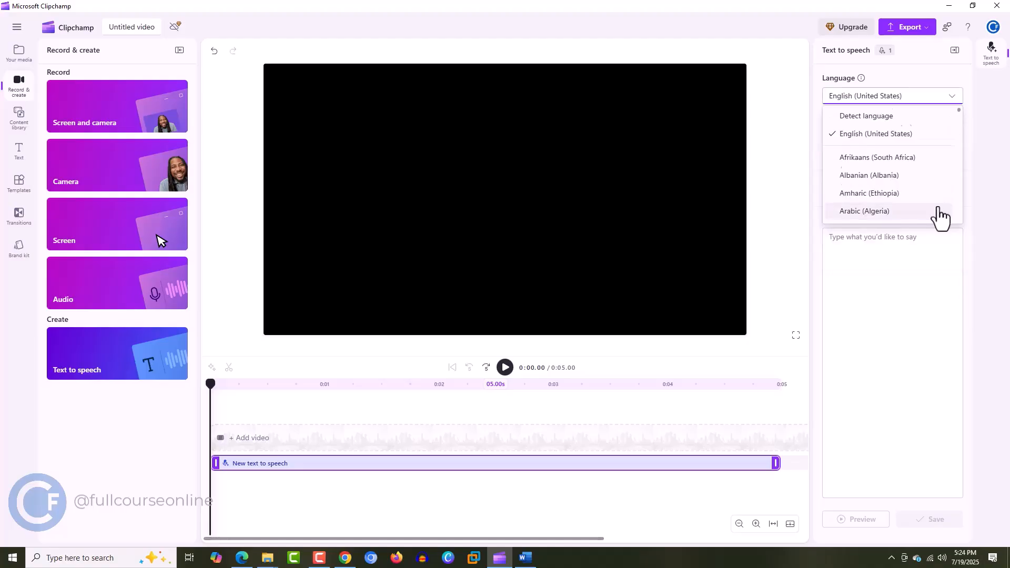
Set the text-to-speech vocal pitch to Low and slow the pace to 0.5x
scroll(940, 216, down, 3)
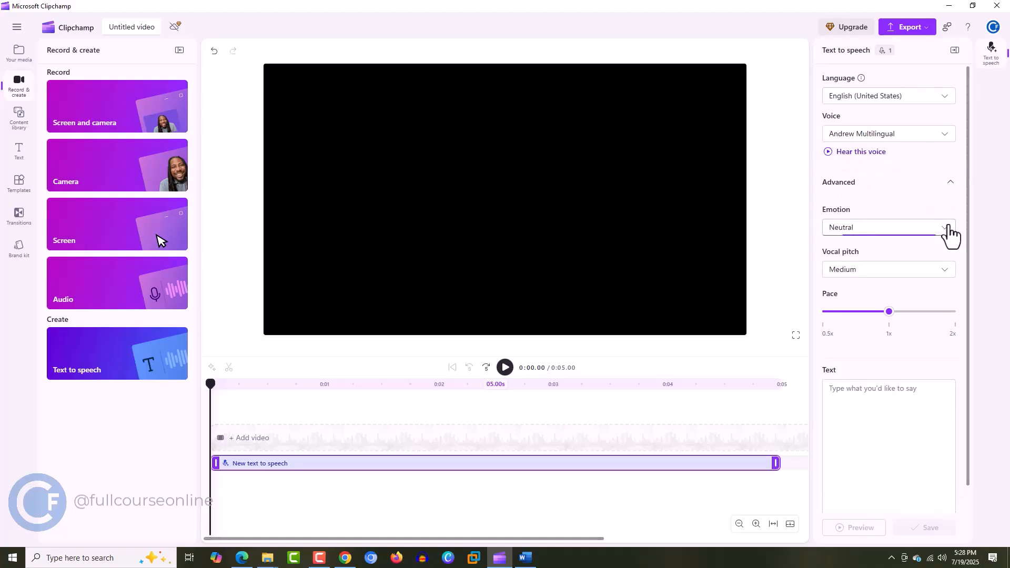
click(948, 230)
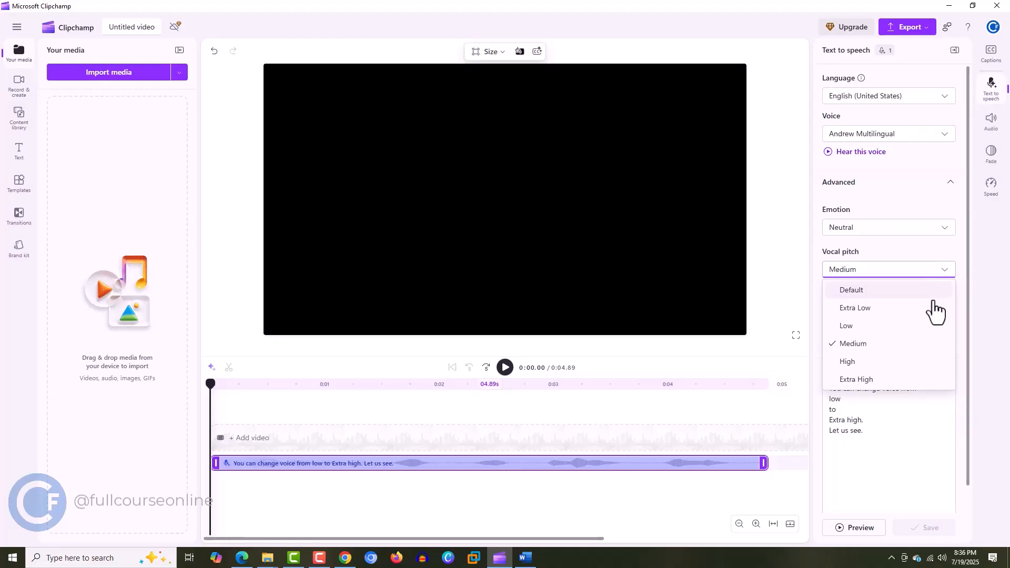
click(894, 326)
drag(890, 312, 822, 312)
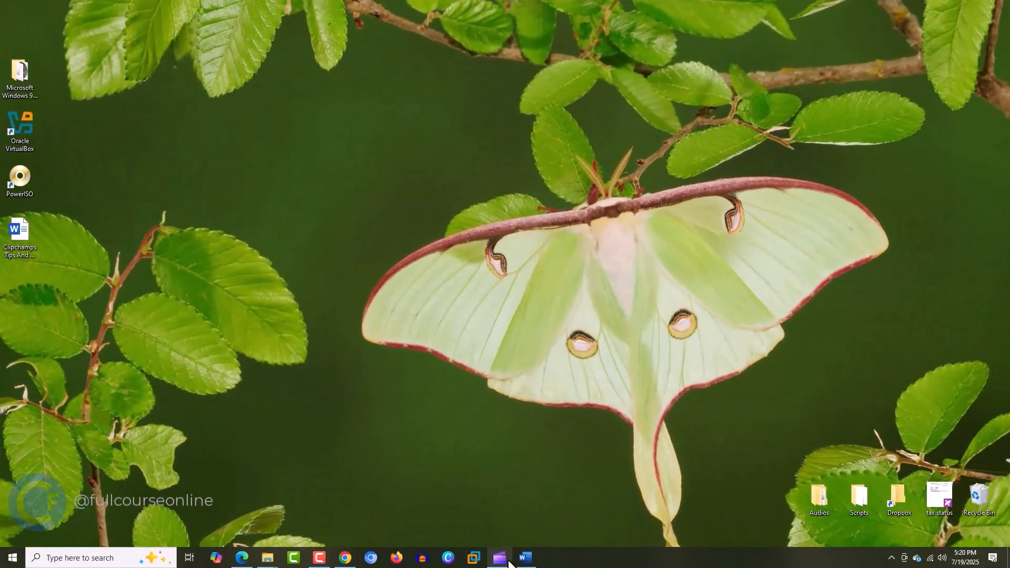
Switch to Clipchamp, start a new video from scratch and add a text-to-speech clip to its timeline
click(500, 559)
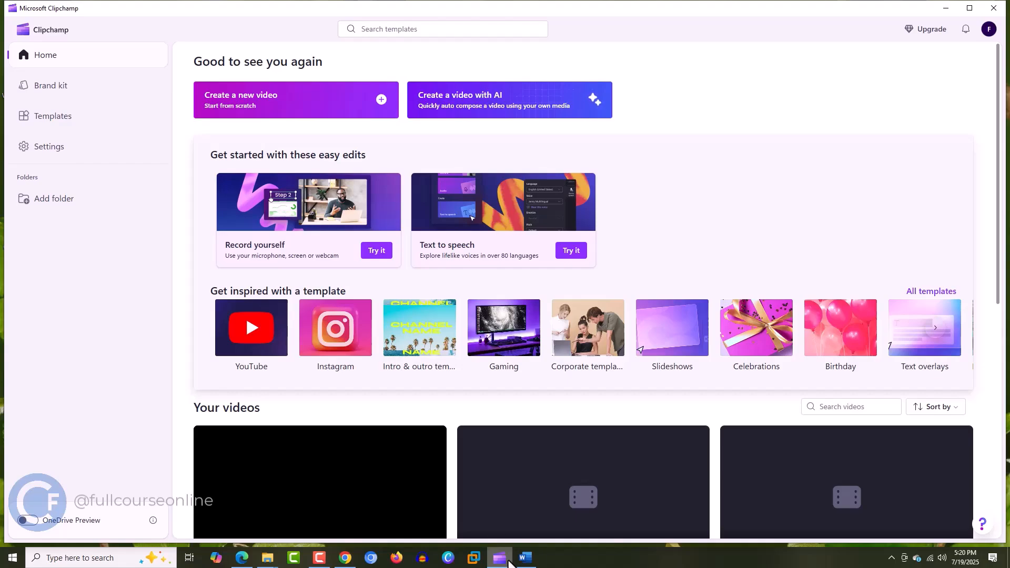
click(378, 105)
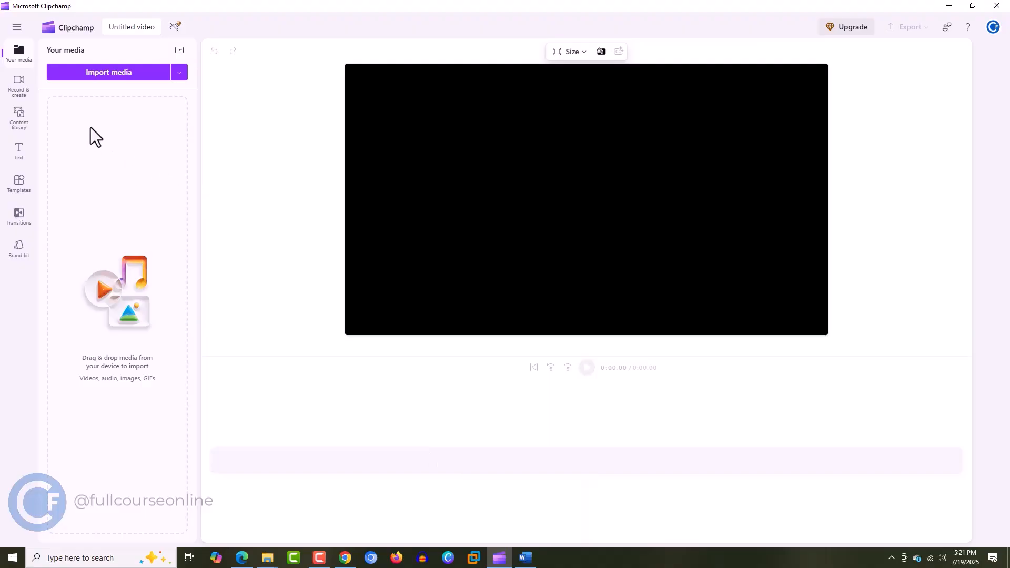
click(20, 89)
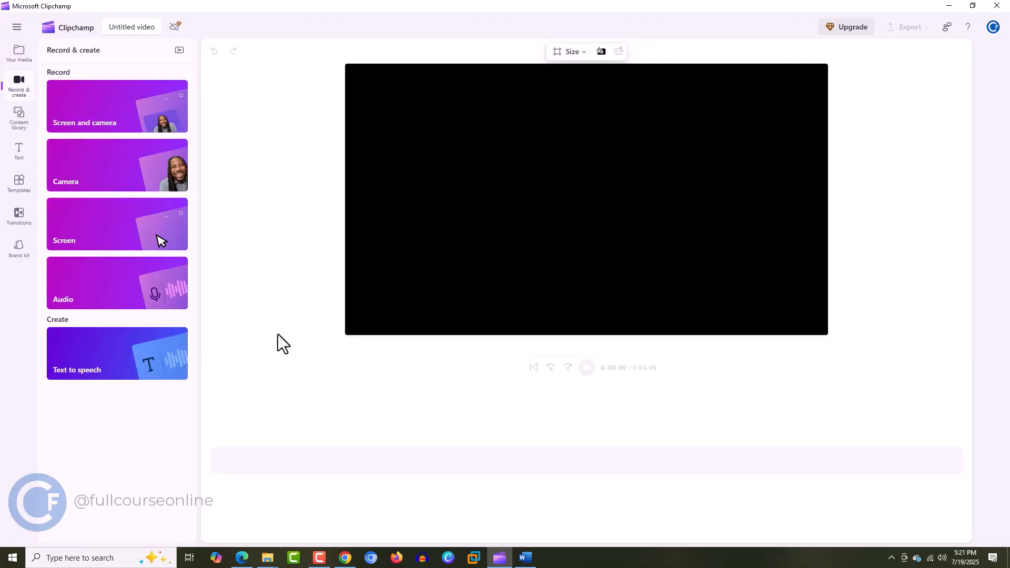
click(156, 370)
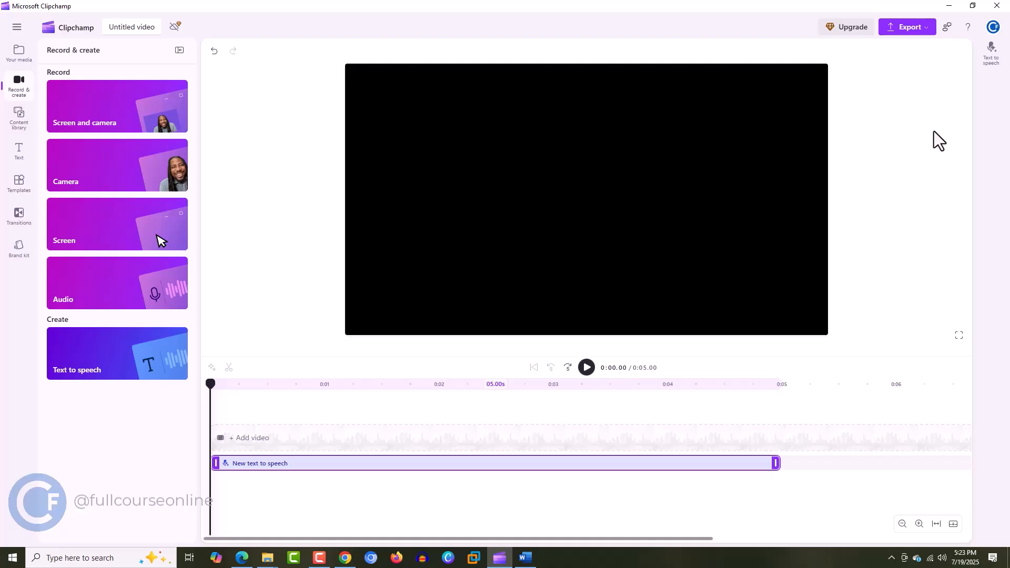
Show the text-to-speech settings of the clip and choose English (United States) as the language
click(990, 51)
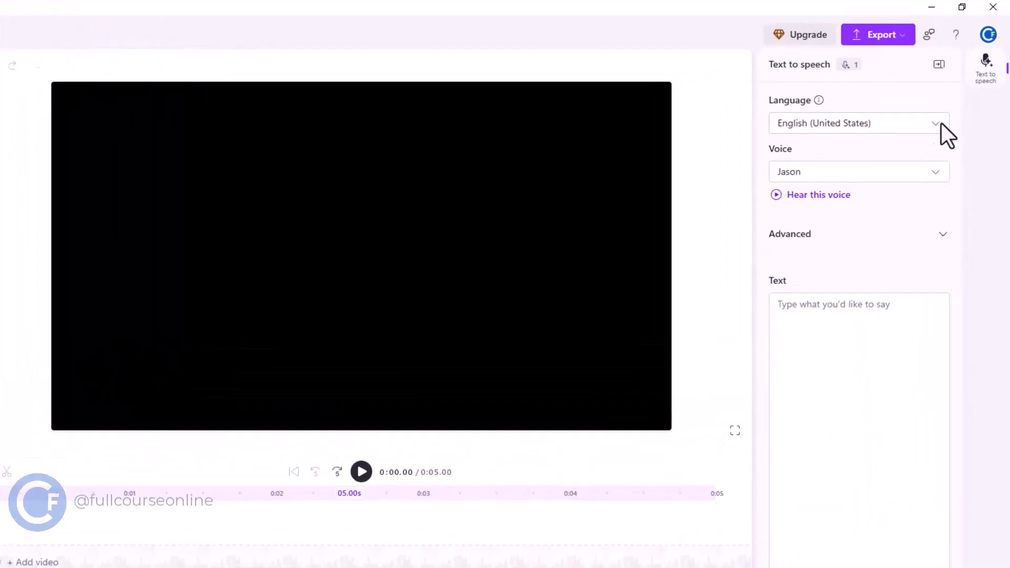
click(952, 96)
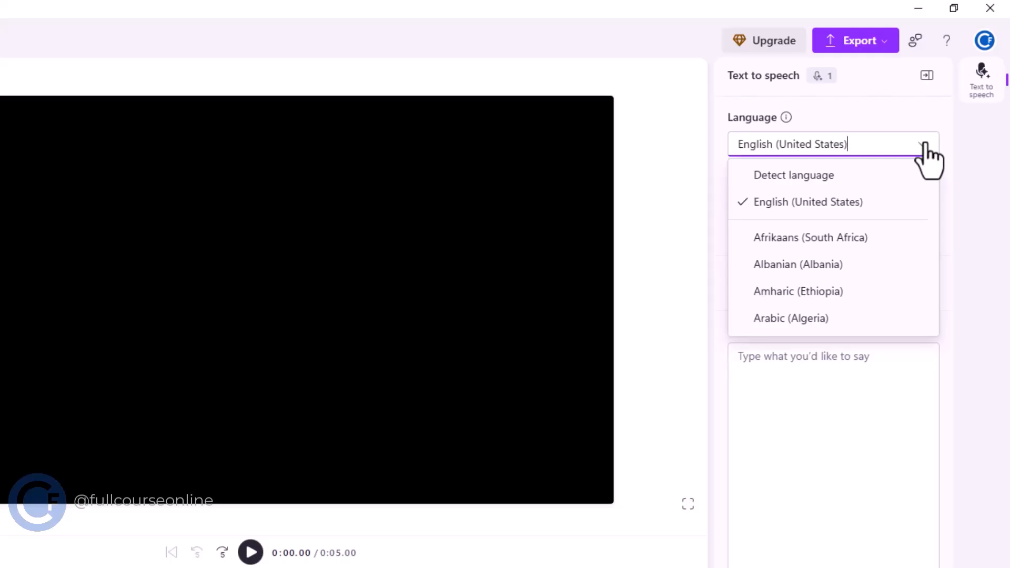
scroll(909, 253, down, 6)
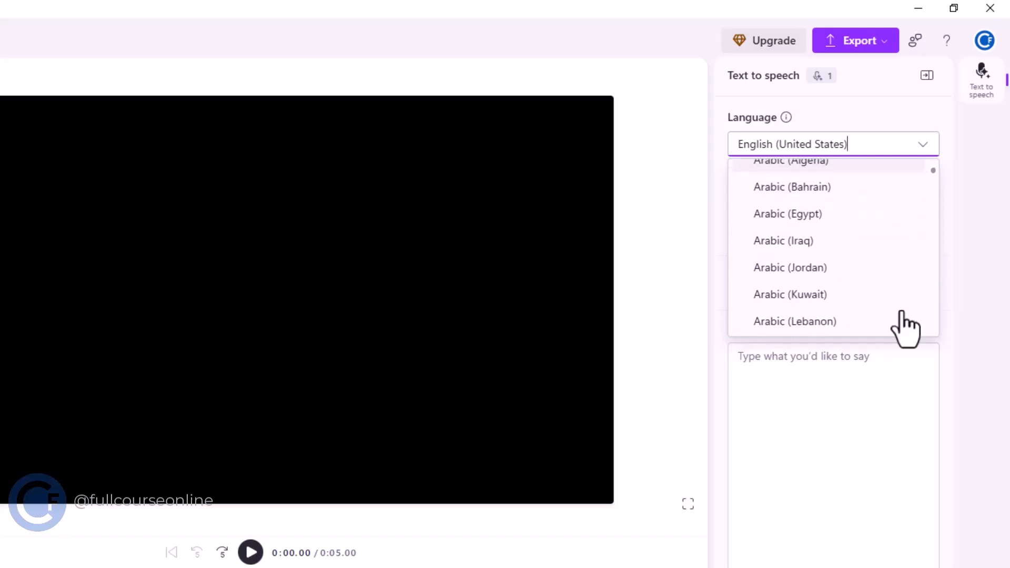
scroll(907, 316, up, 6)
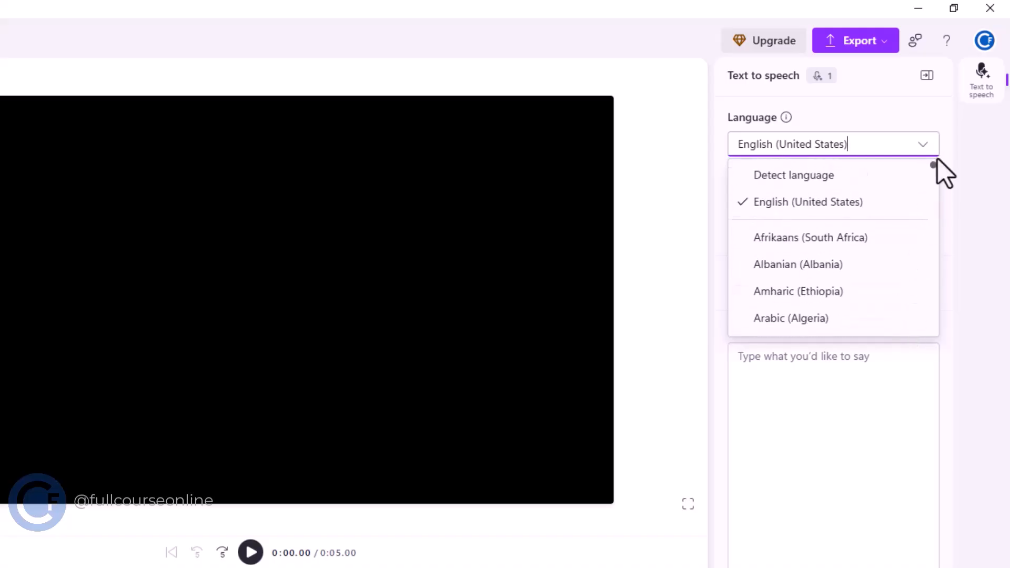
click(792, 204)
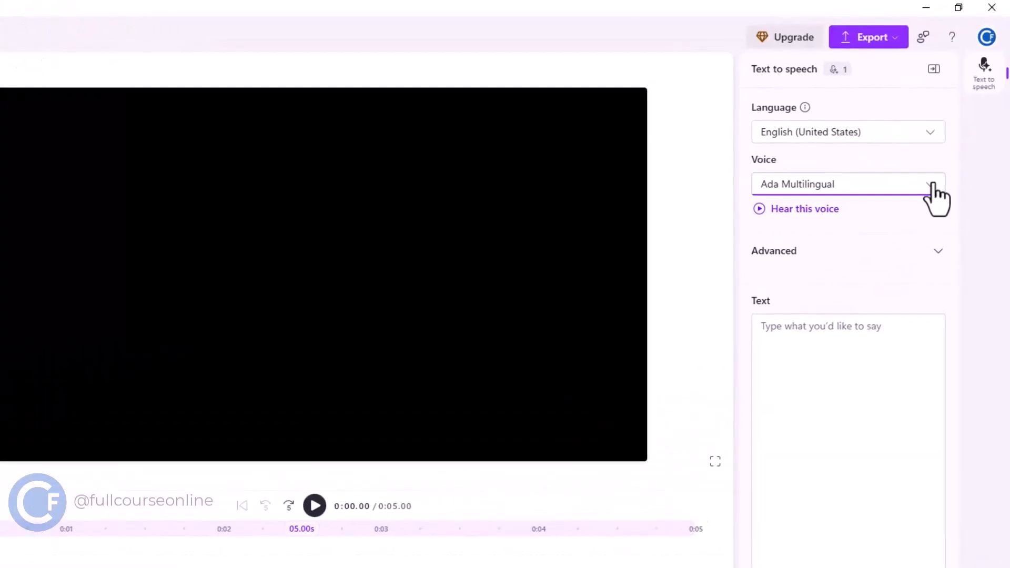
Look through the available multilingual voices and listen to the sample of the Ada Multilingual voice
click(931, 186)
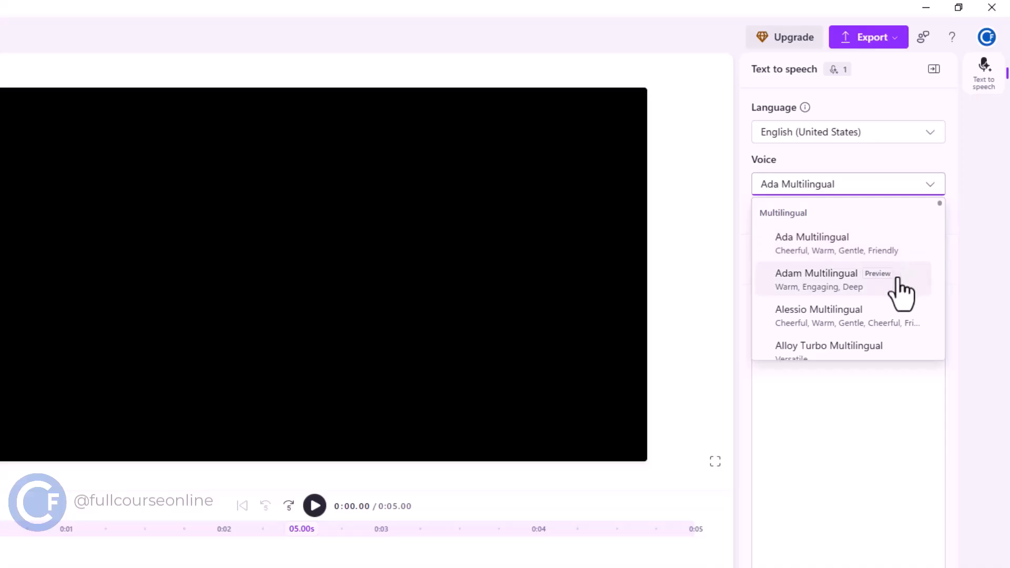
scroll(909, 309, down, 3)
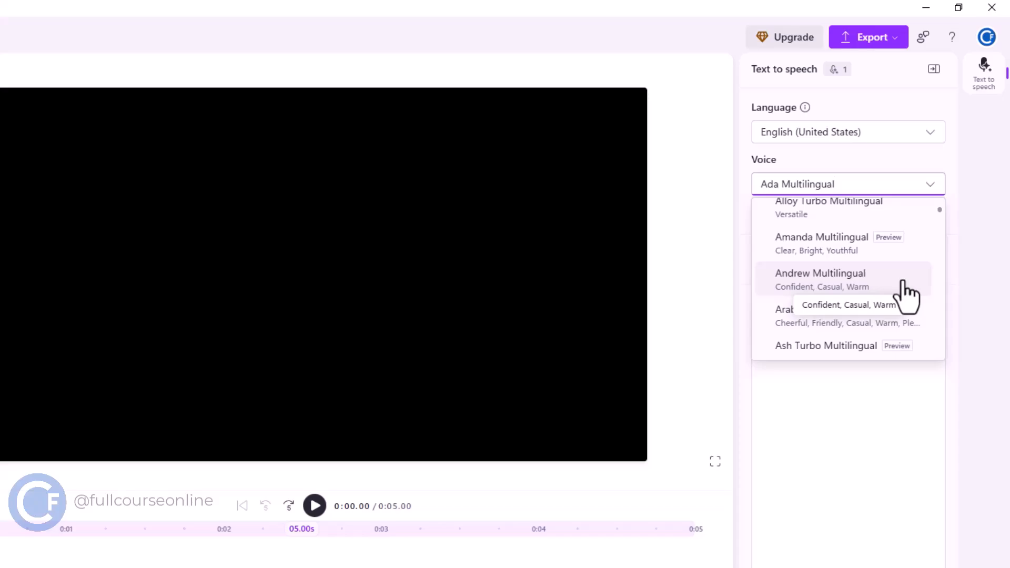
click(902, 283)
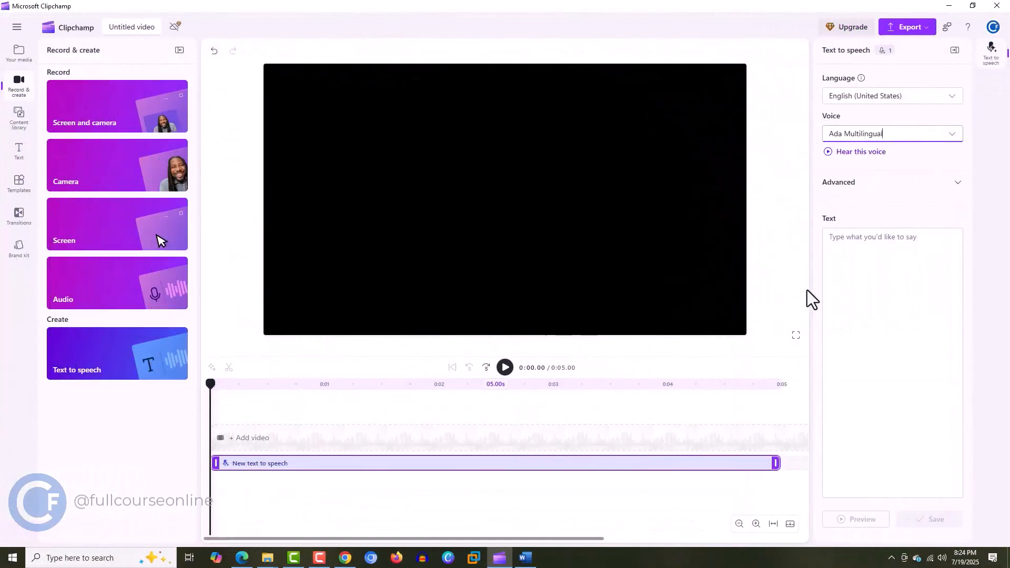
click(859, 153)
Choose Andrew Multilingual as the text-to-speech voice and listen to its sample
click(954, 136)
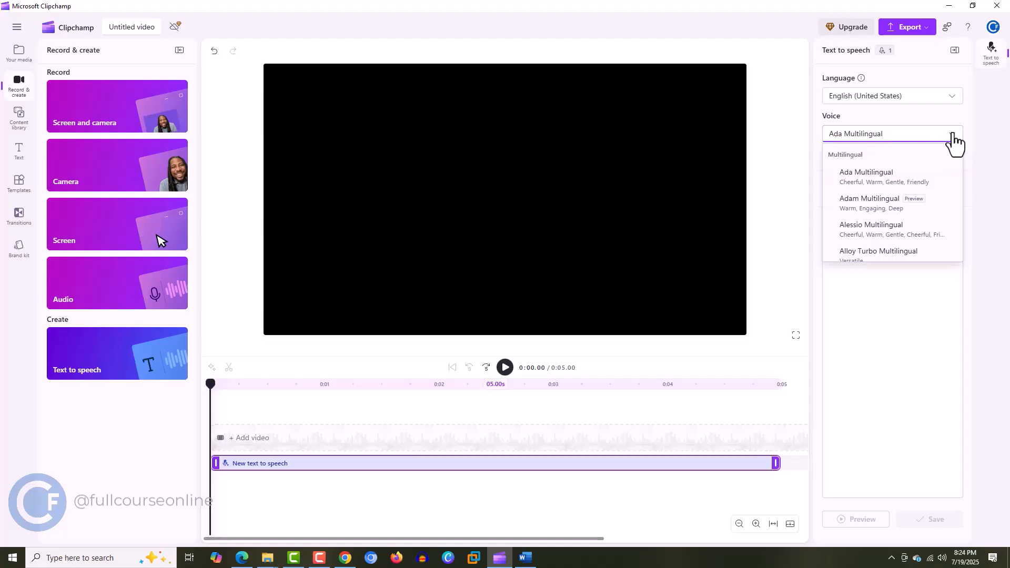
scroll(925, 203, down, 2)
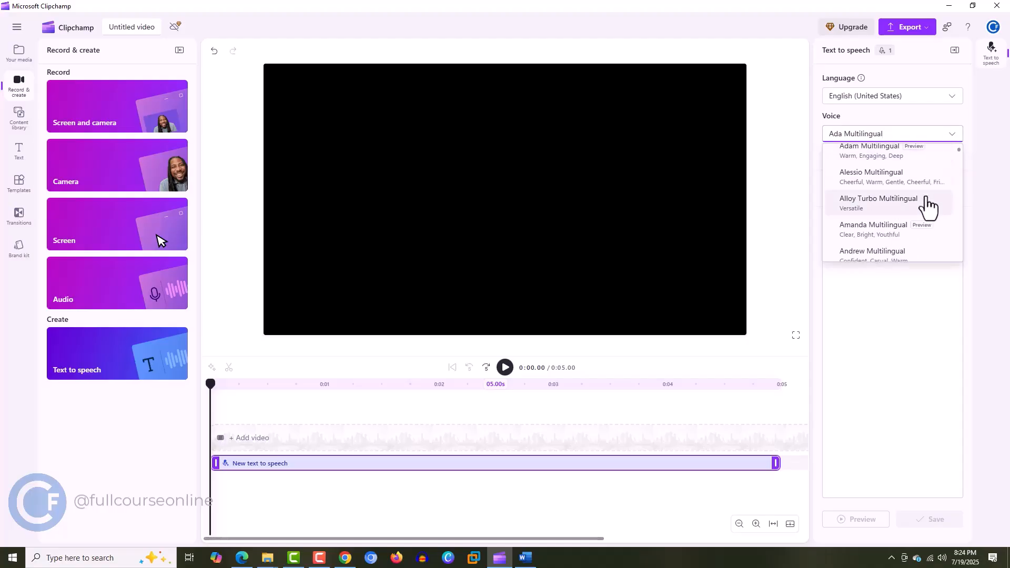
click(898, 257)
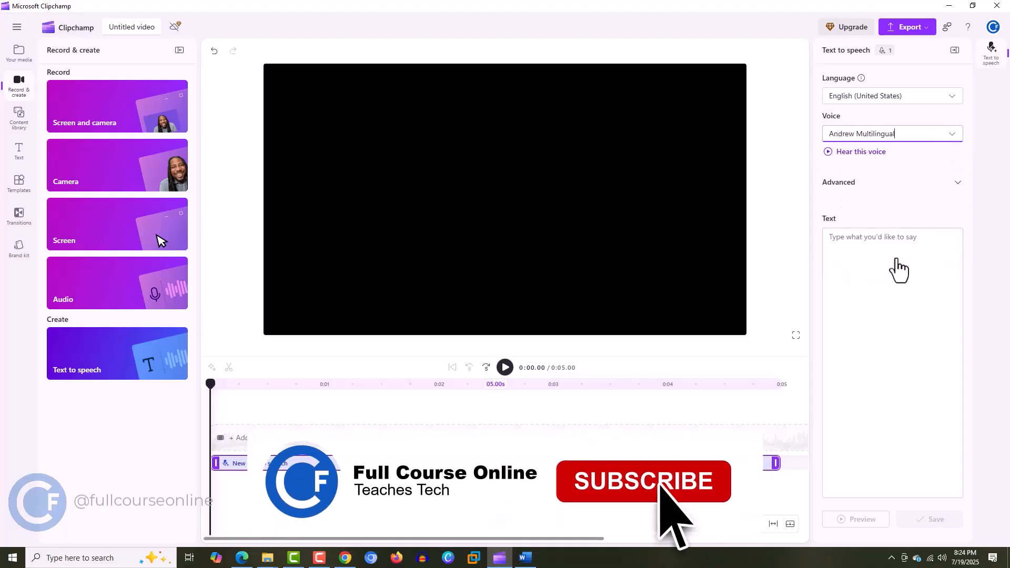
click(871, 153)
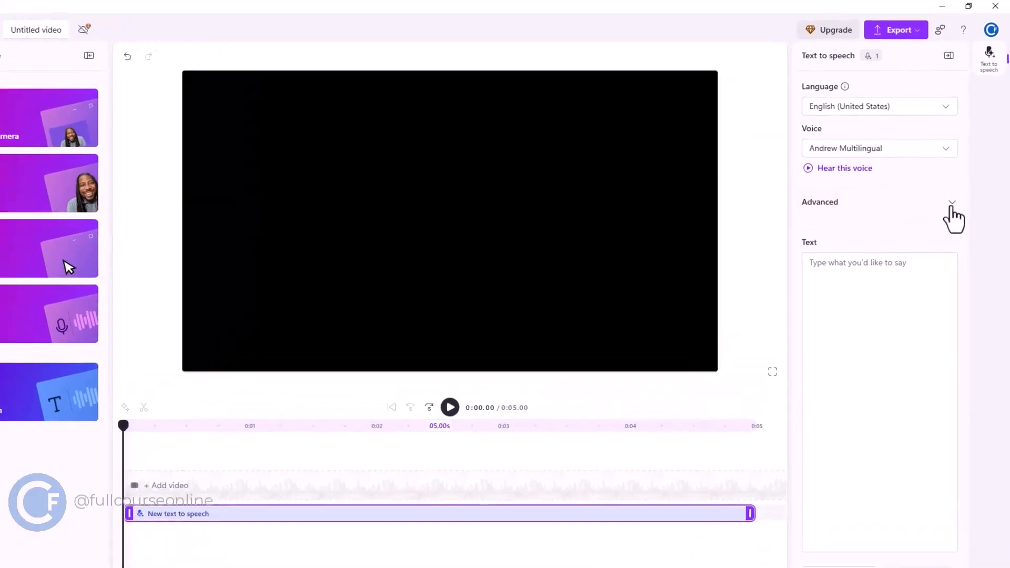
In the advanced voice settings, use the Neutral emotion, a Low vocal pitch and a pace of 1x
click(952, 206)
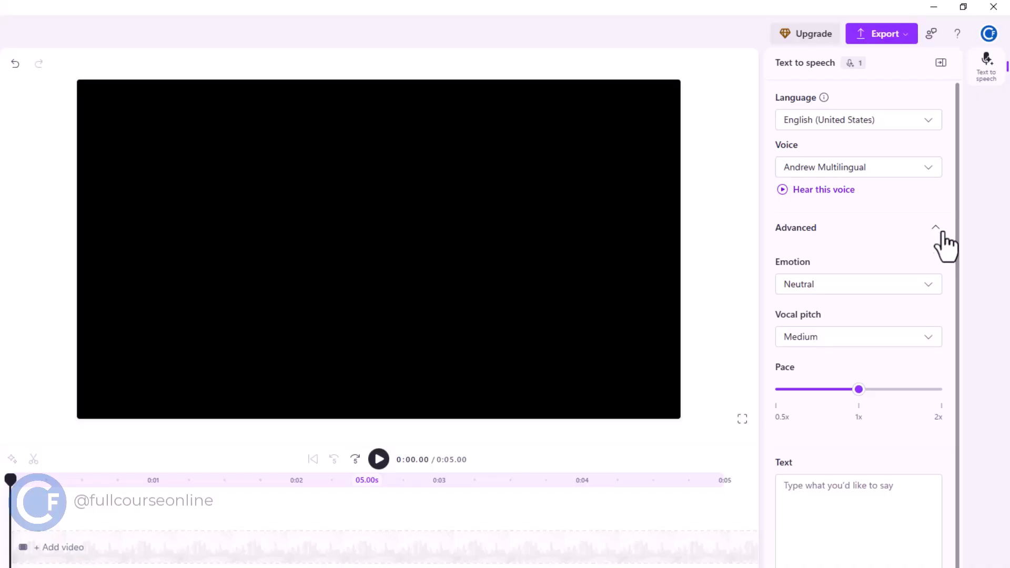
click(933, 285)
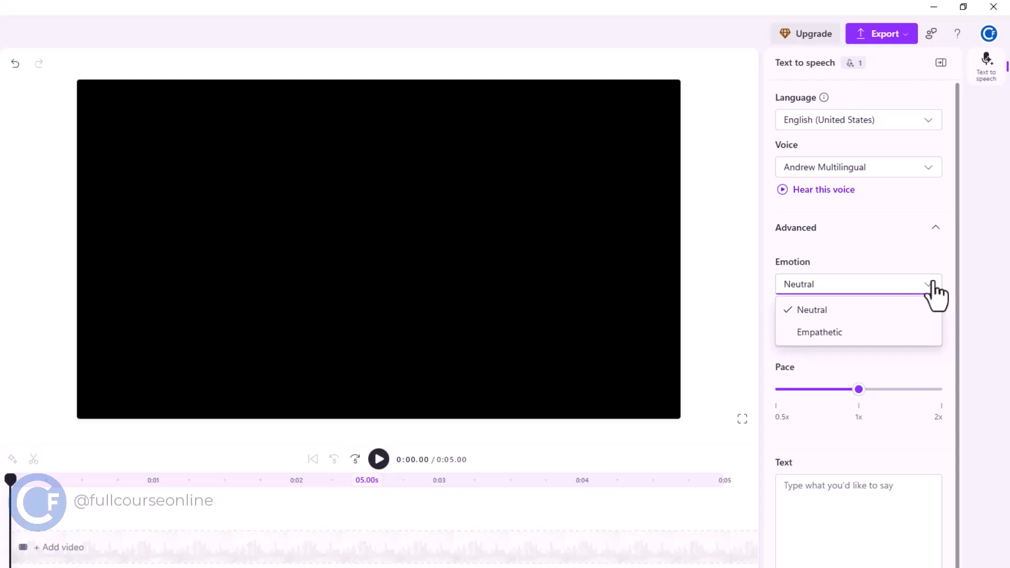
click(932, 285)
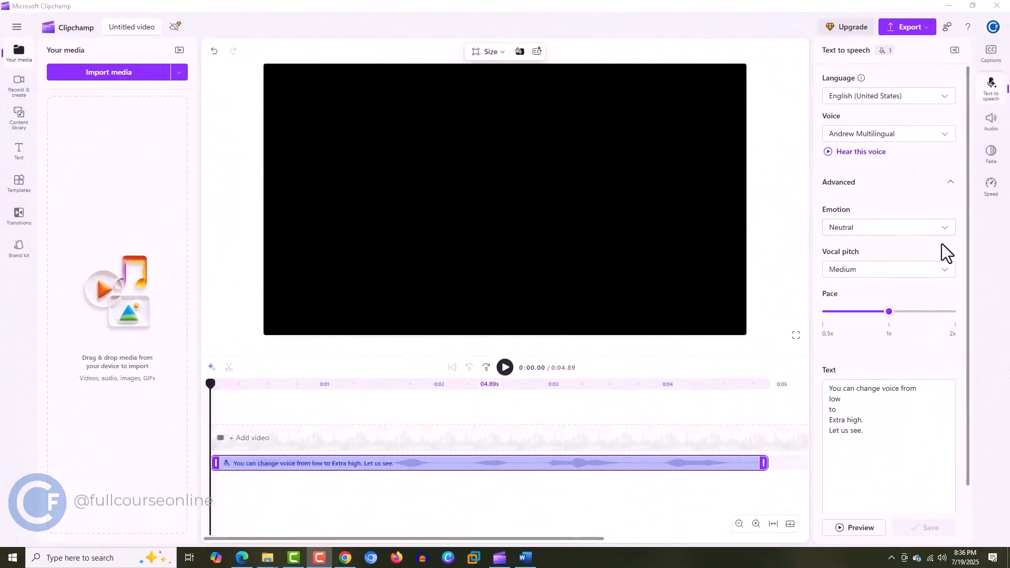
click(937, 269)
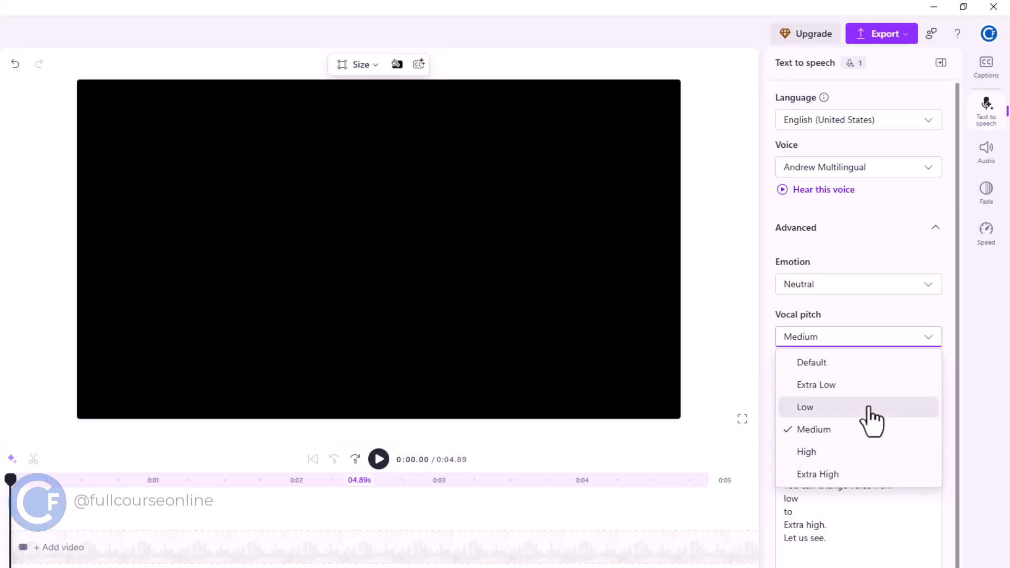
click(871, 415)
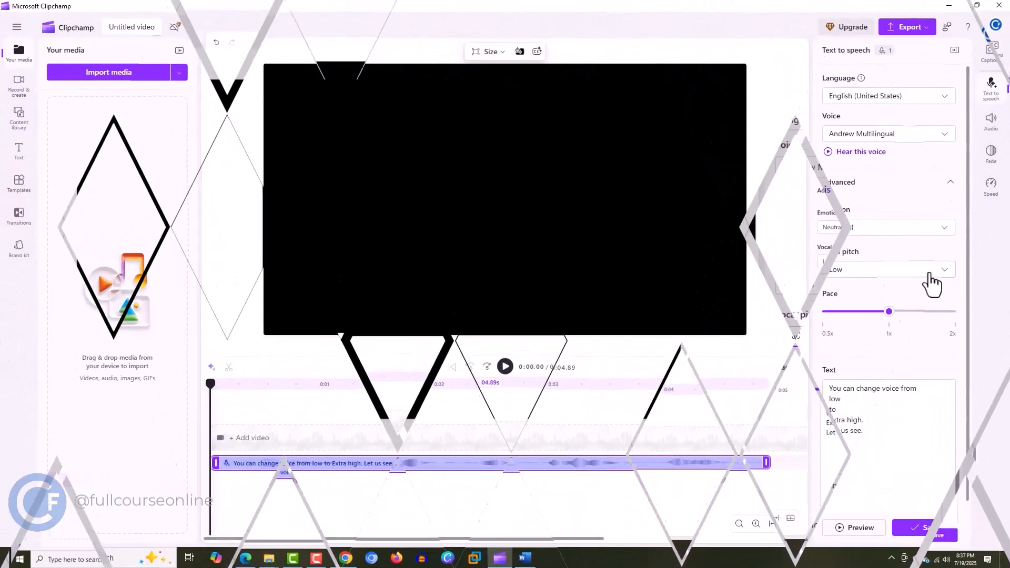
mouse_move(860, 388)
mouse_down()
mouse_move(780, 389)
mouse_move(941, 389)
mouse_move(859, 390)
mouse_up()
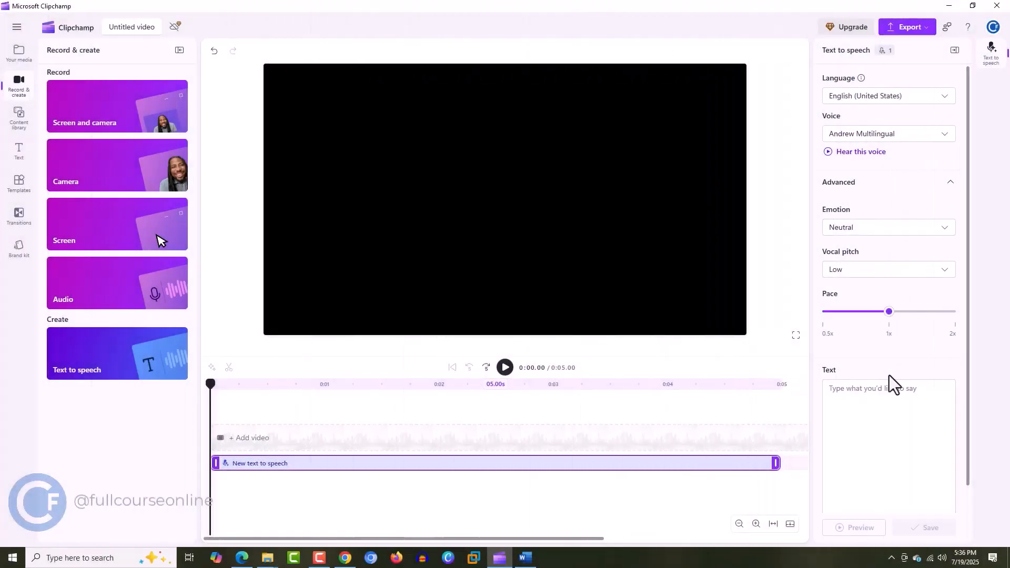
Enter the script from "The first box is about choosing the language." to "After selecting your language, move the next box." and save the voiceover
scroll(891, 419, down, 2)
click(830, 330)
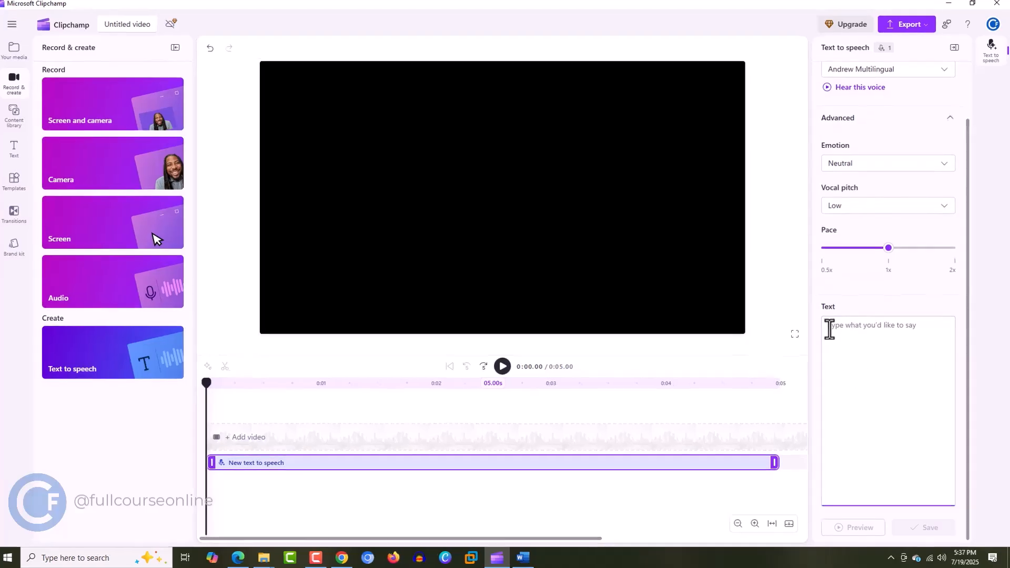
text(The first box is about choosing the language. Clipchamp supports dozens of languages, there is a long list of Languages. After selecting your language, move the next box.)
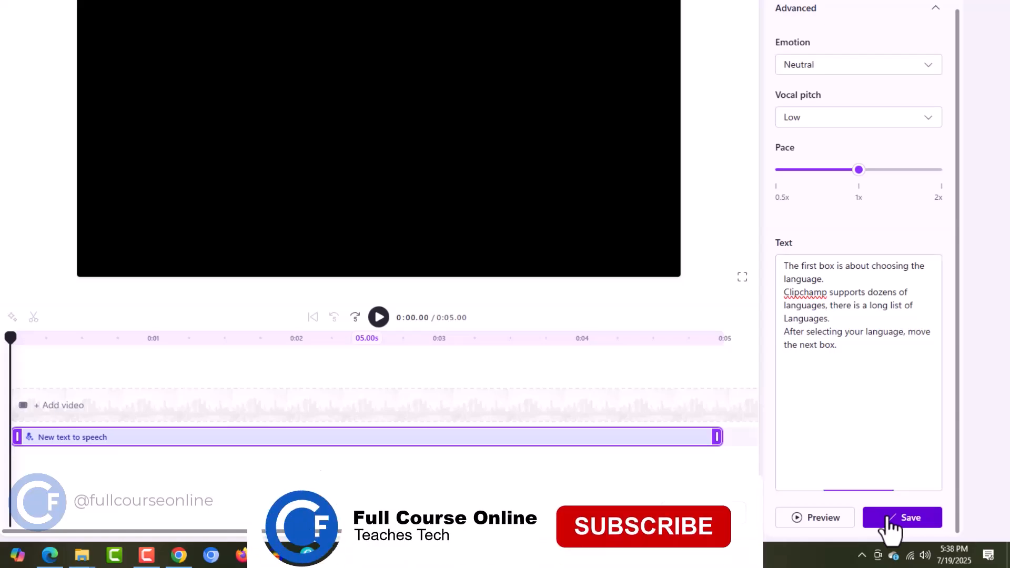
click(889, 518)
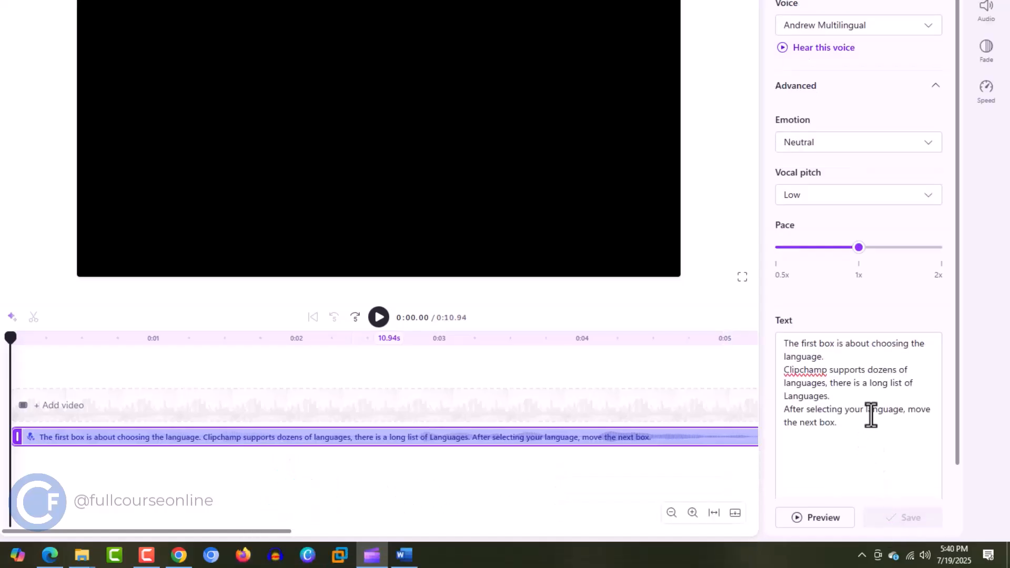
Correct the script's last sentence to "move to the next box", raise the pace slightly above 1x and save the voiceover
click(784, 422)
text(to)
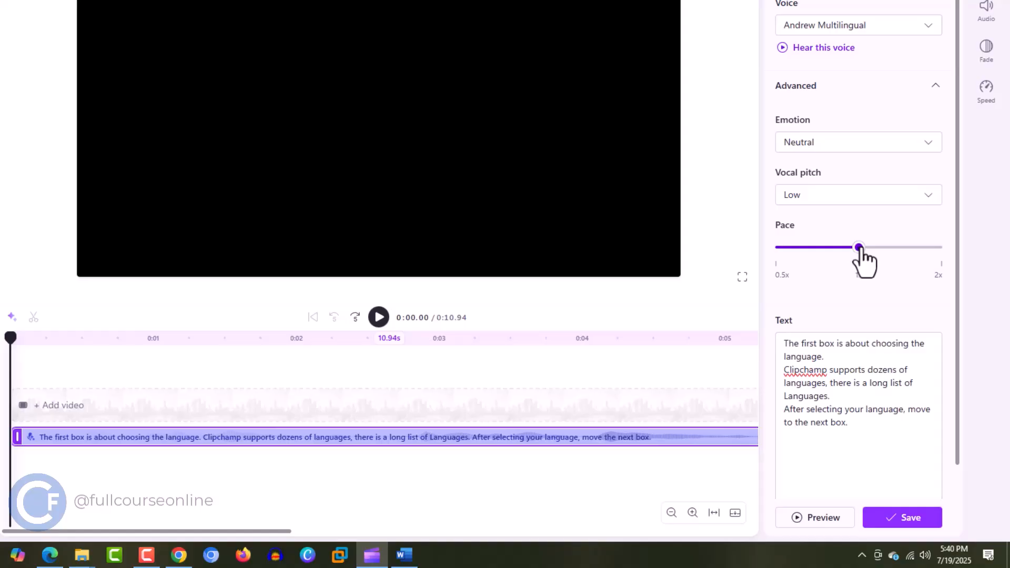
drag(861, 250, 869, 251)
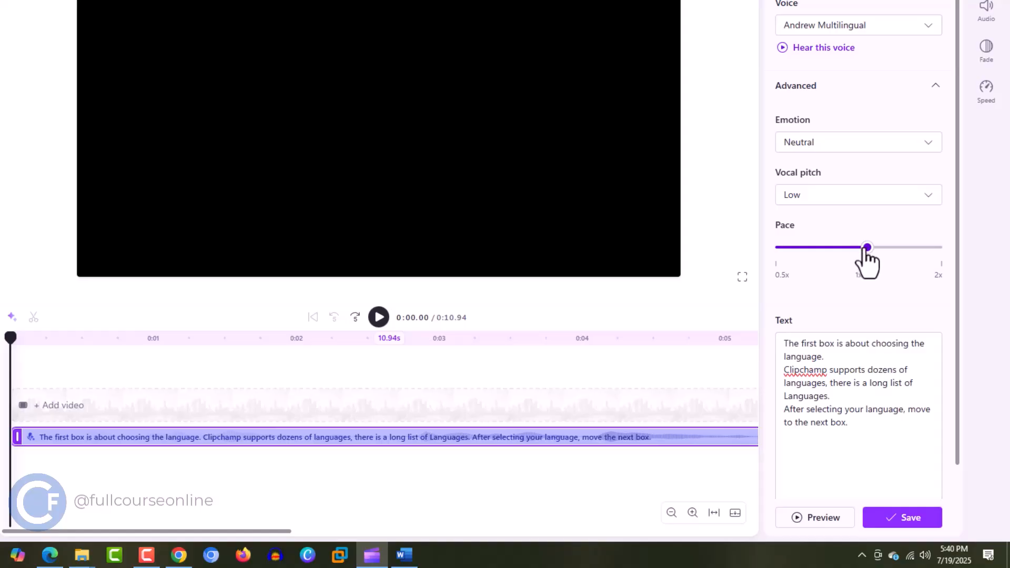
click(887, 526)
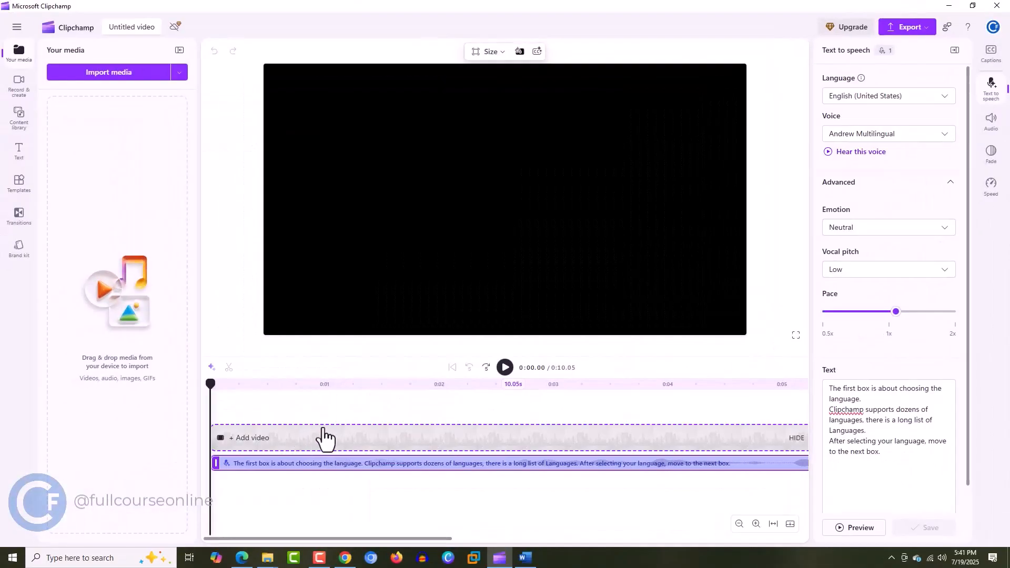
Split the voiceover clip at 0:02.41 and nudge its second part slightly along the timeline
click(486, 462)
key(s)
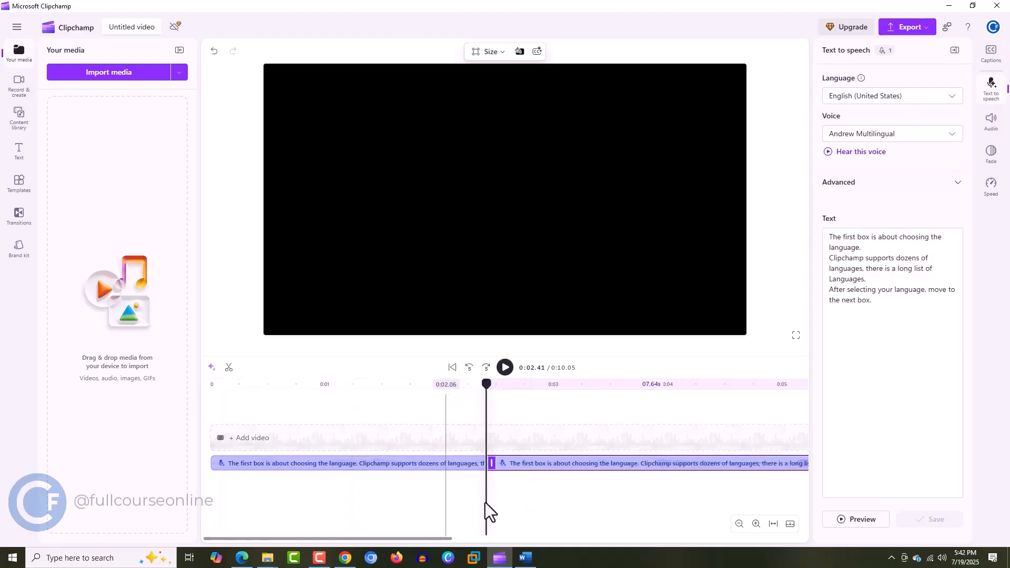
drag(524, 465, 532, 466)
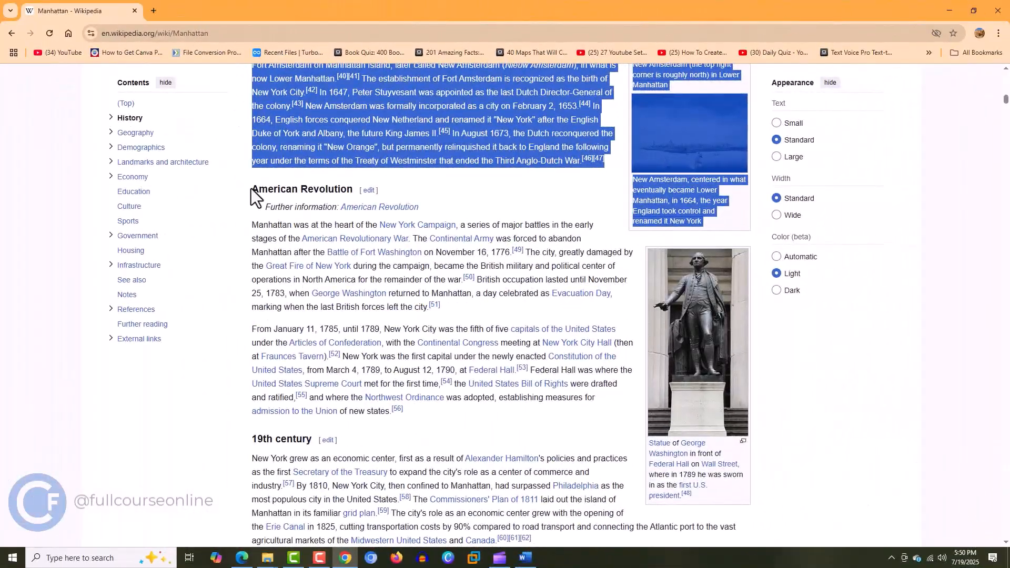
In Chrome, copy the 20th and 21st century history sections of Wikipedia's Manhattan article and switch back to Clipchamp
drag(251, 188, 443, 358)
click(248, 262)
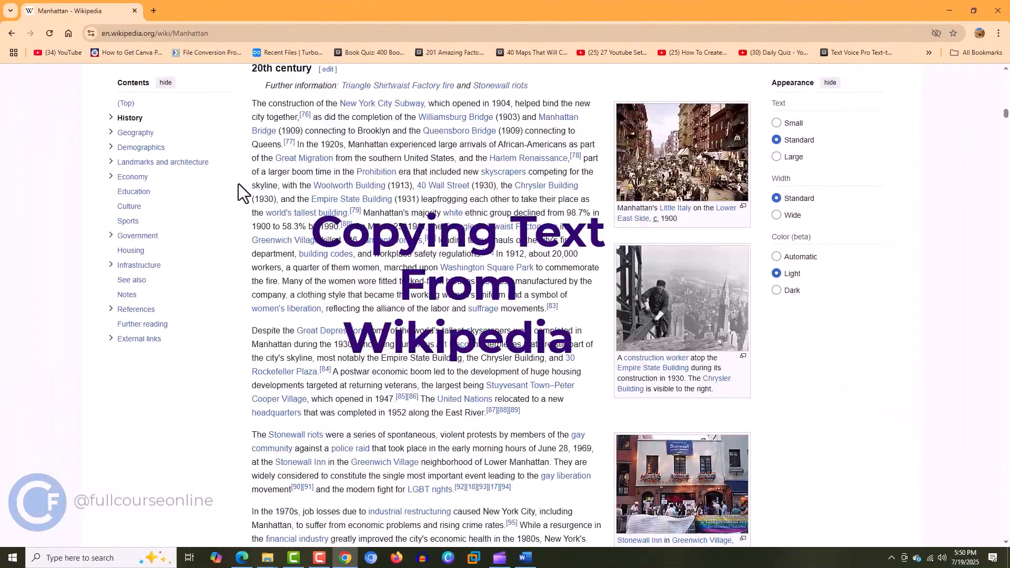
scroll(239, 185, up, 1)
drag(248, 128, 744, 405)
right_click(423, 254)
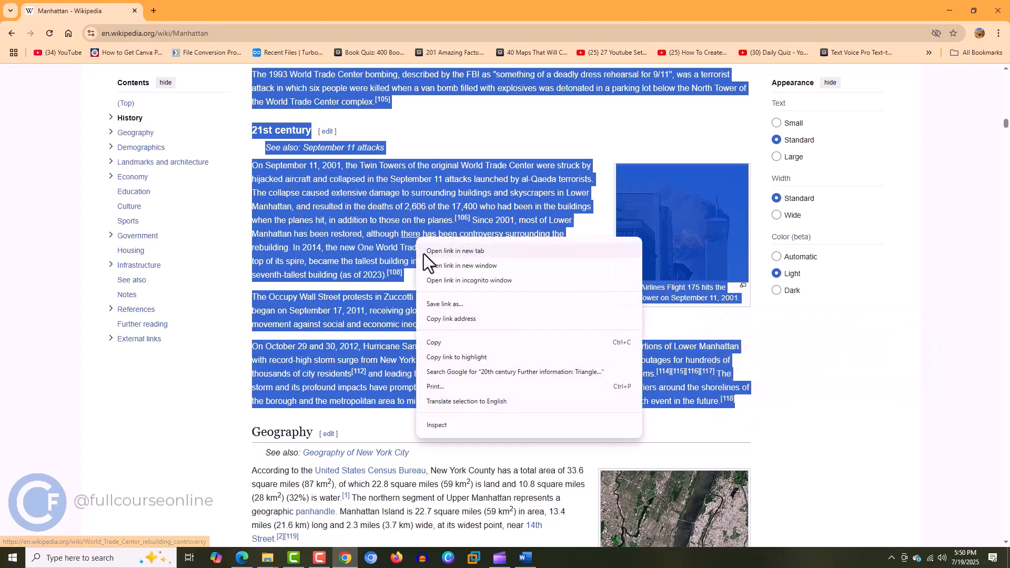
click(443, 343)
click(500, 557)
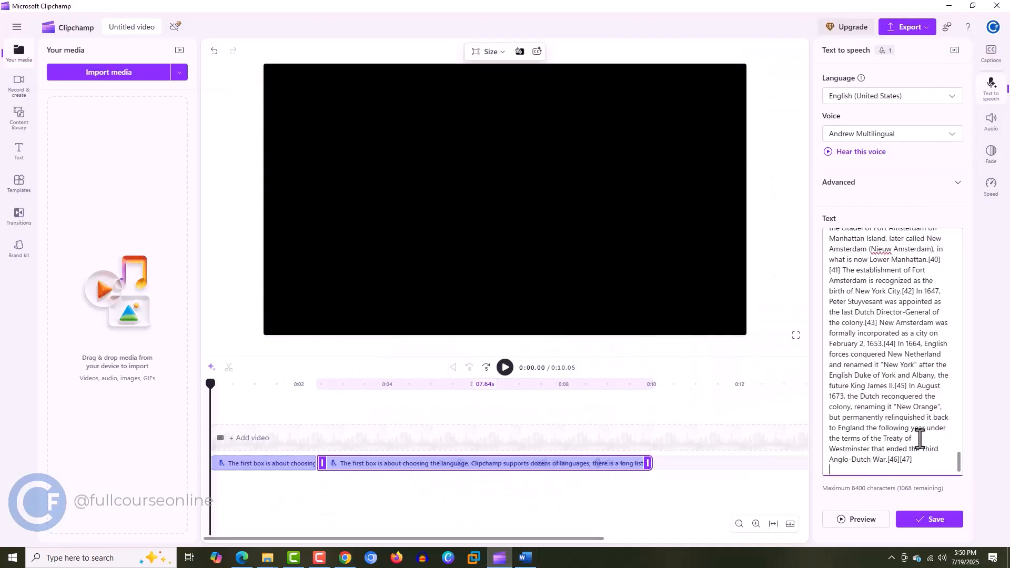
Paste the copied text at the end of the script, delete everything after "Stonewall riots" to fit the 8400-character maximum, and save
key(ctrl+v)
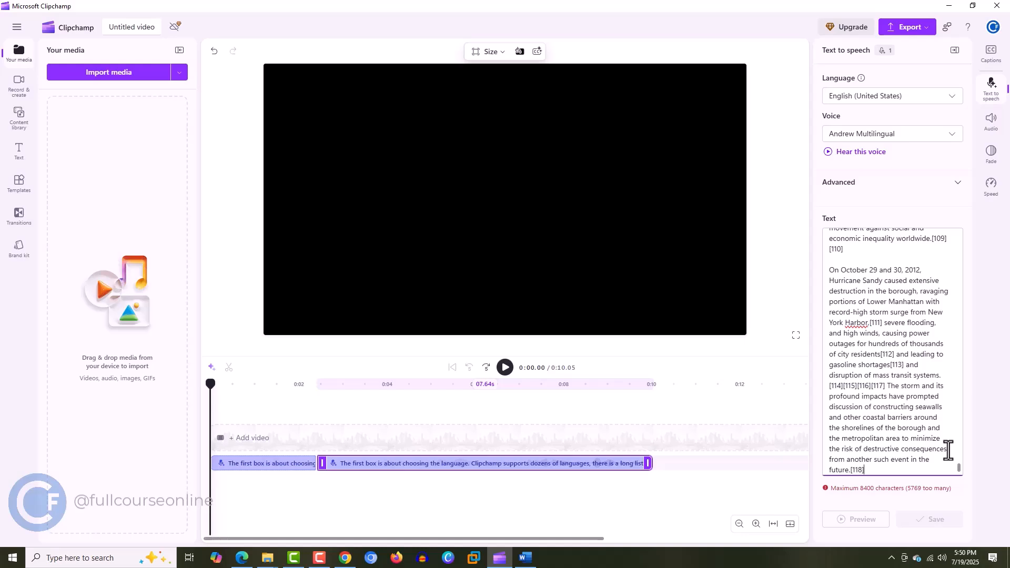
drag(911, 459, 819, 396)
key(BackSpace)
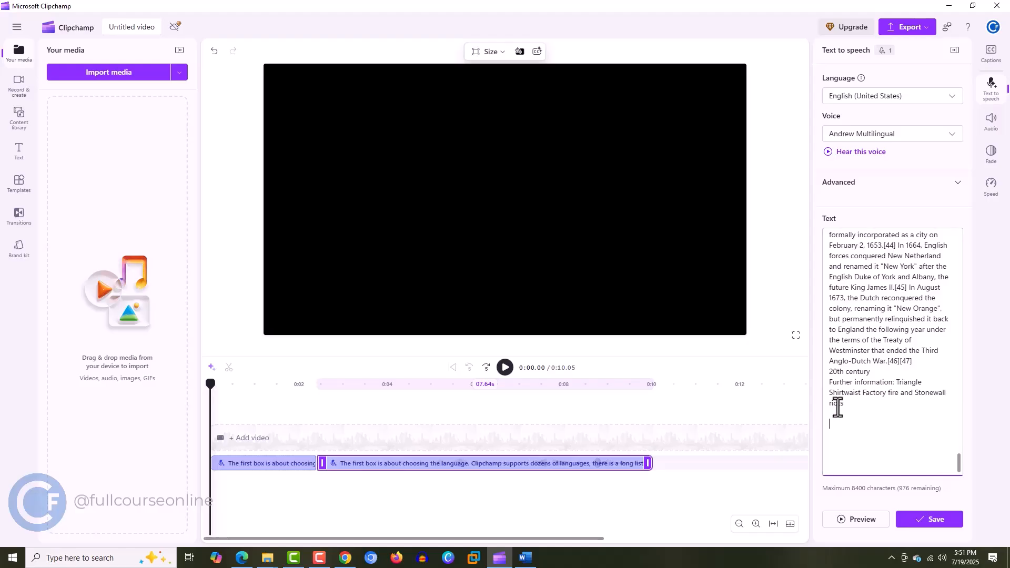
click(920, 523)
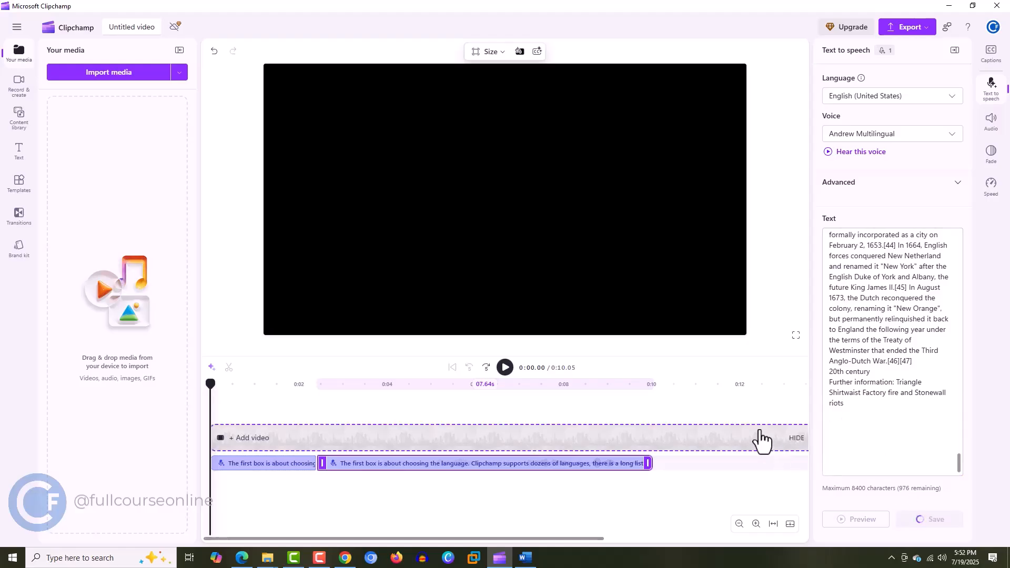